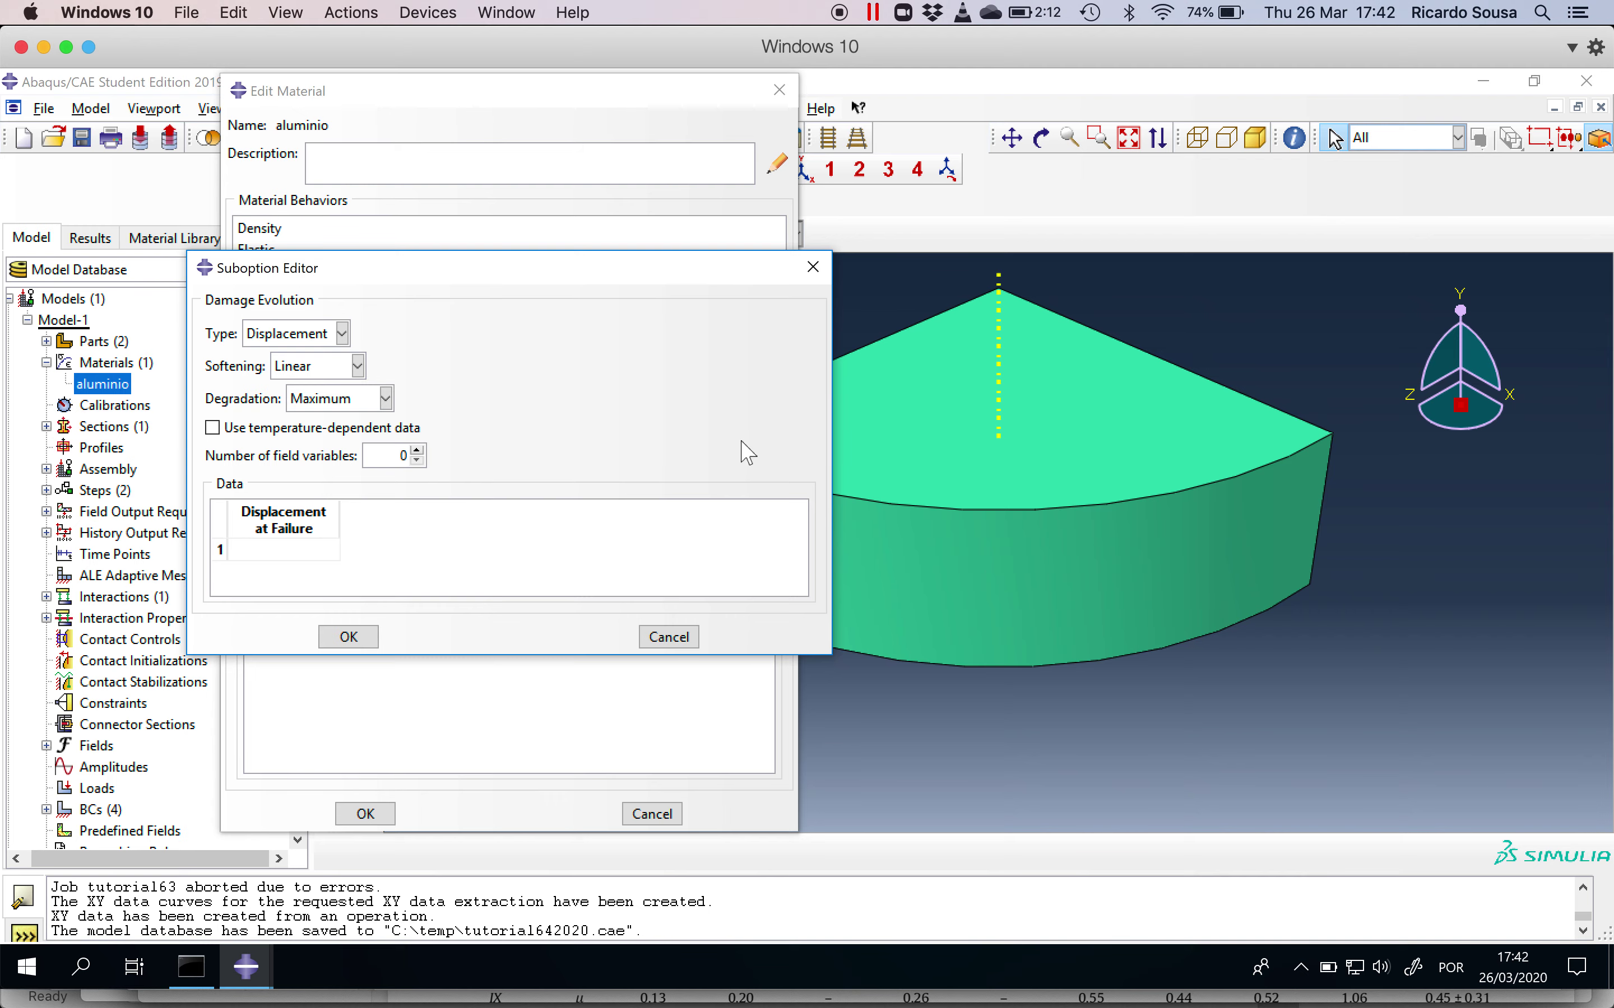
Add displacement-type Damage Evolution to the ductile damage with linear softening, maximum degradation and a displacement at failure of 0.2
{"action": "key", "text": "super+Tab"}
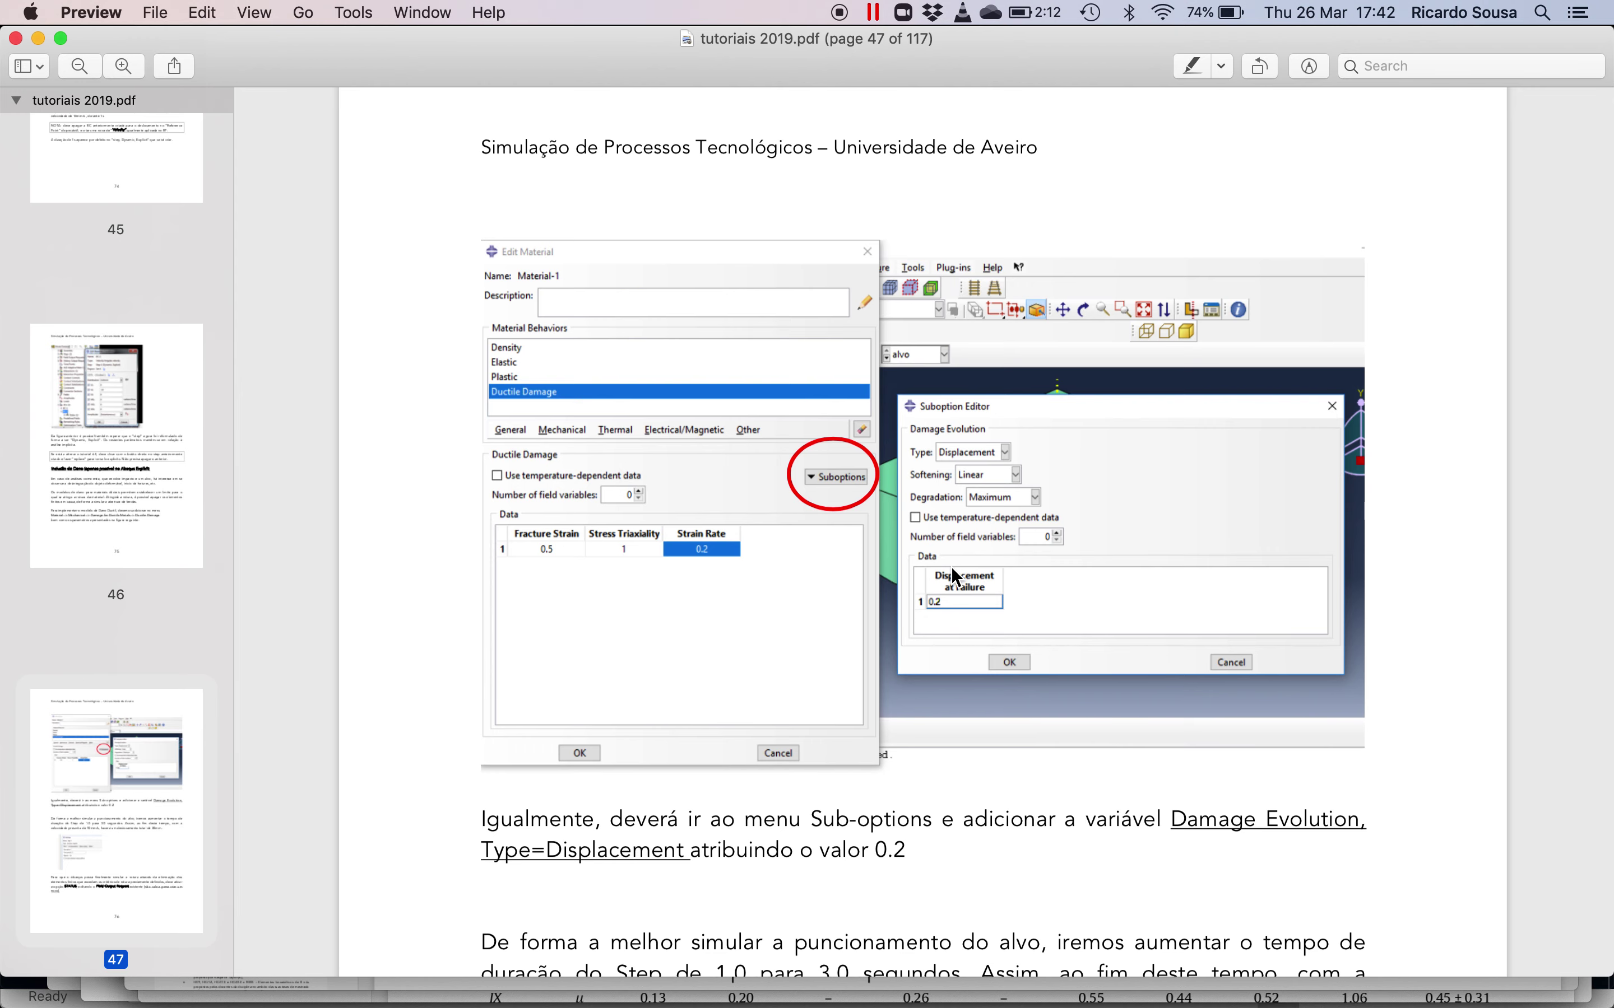
{"action": "key", "text": "super+Tab"}
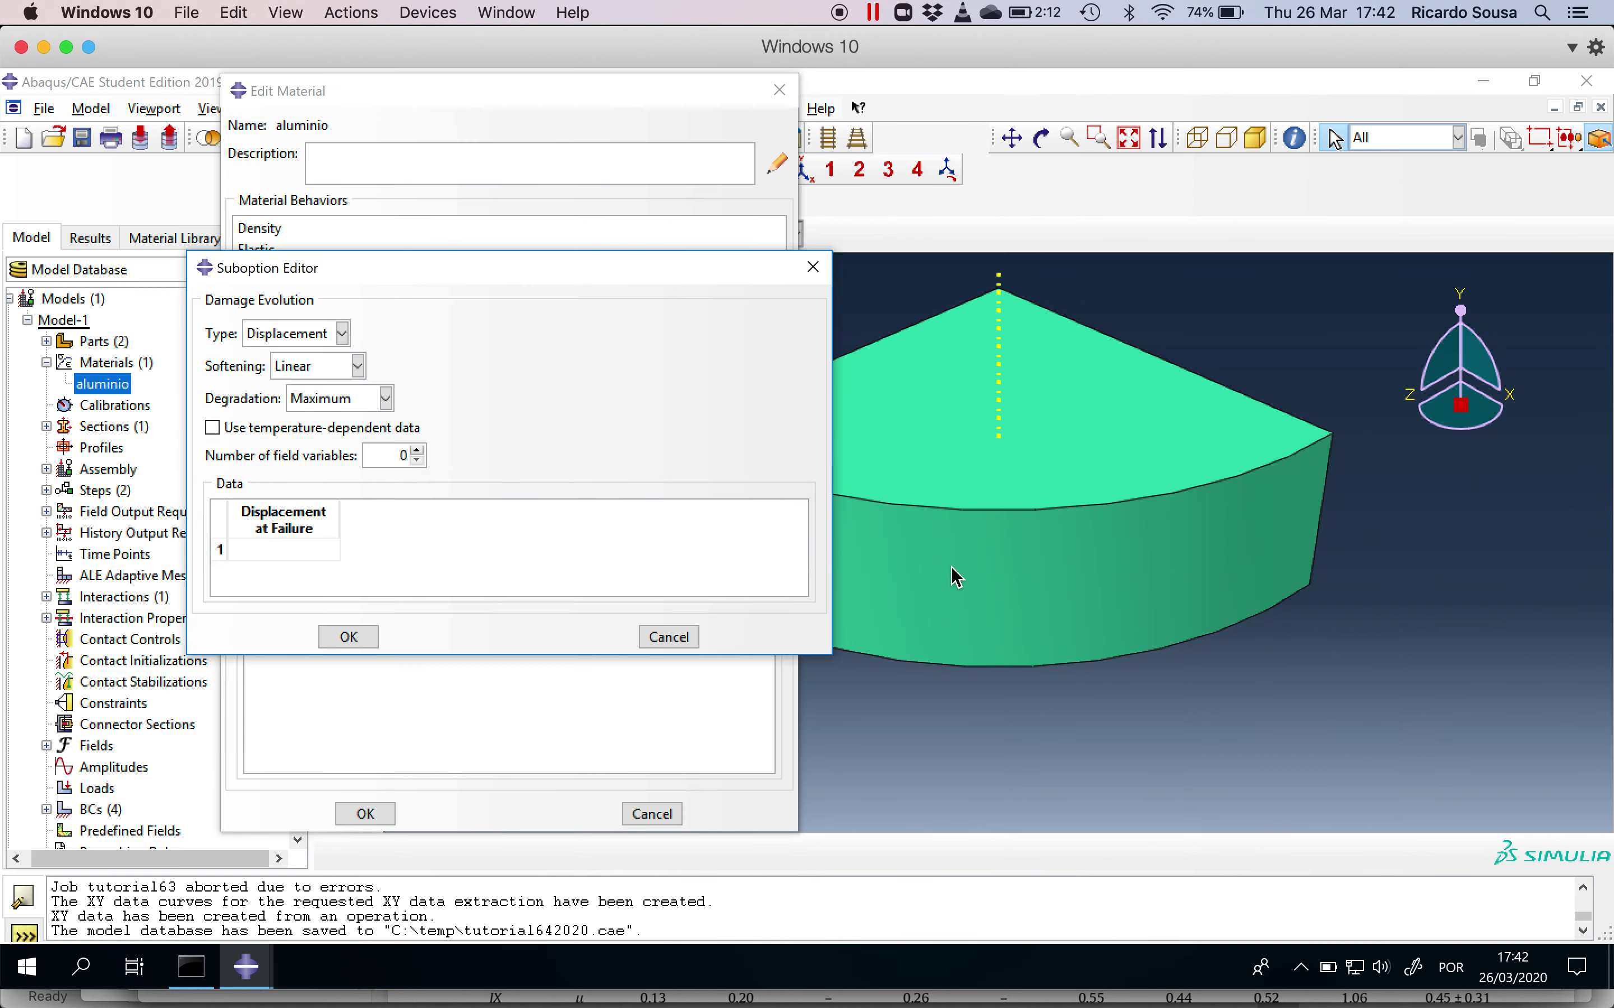
{"action": "left_click", "coordinate": [313, 556]}
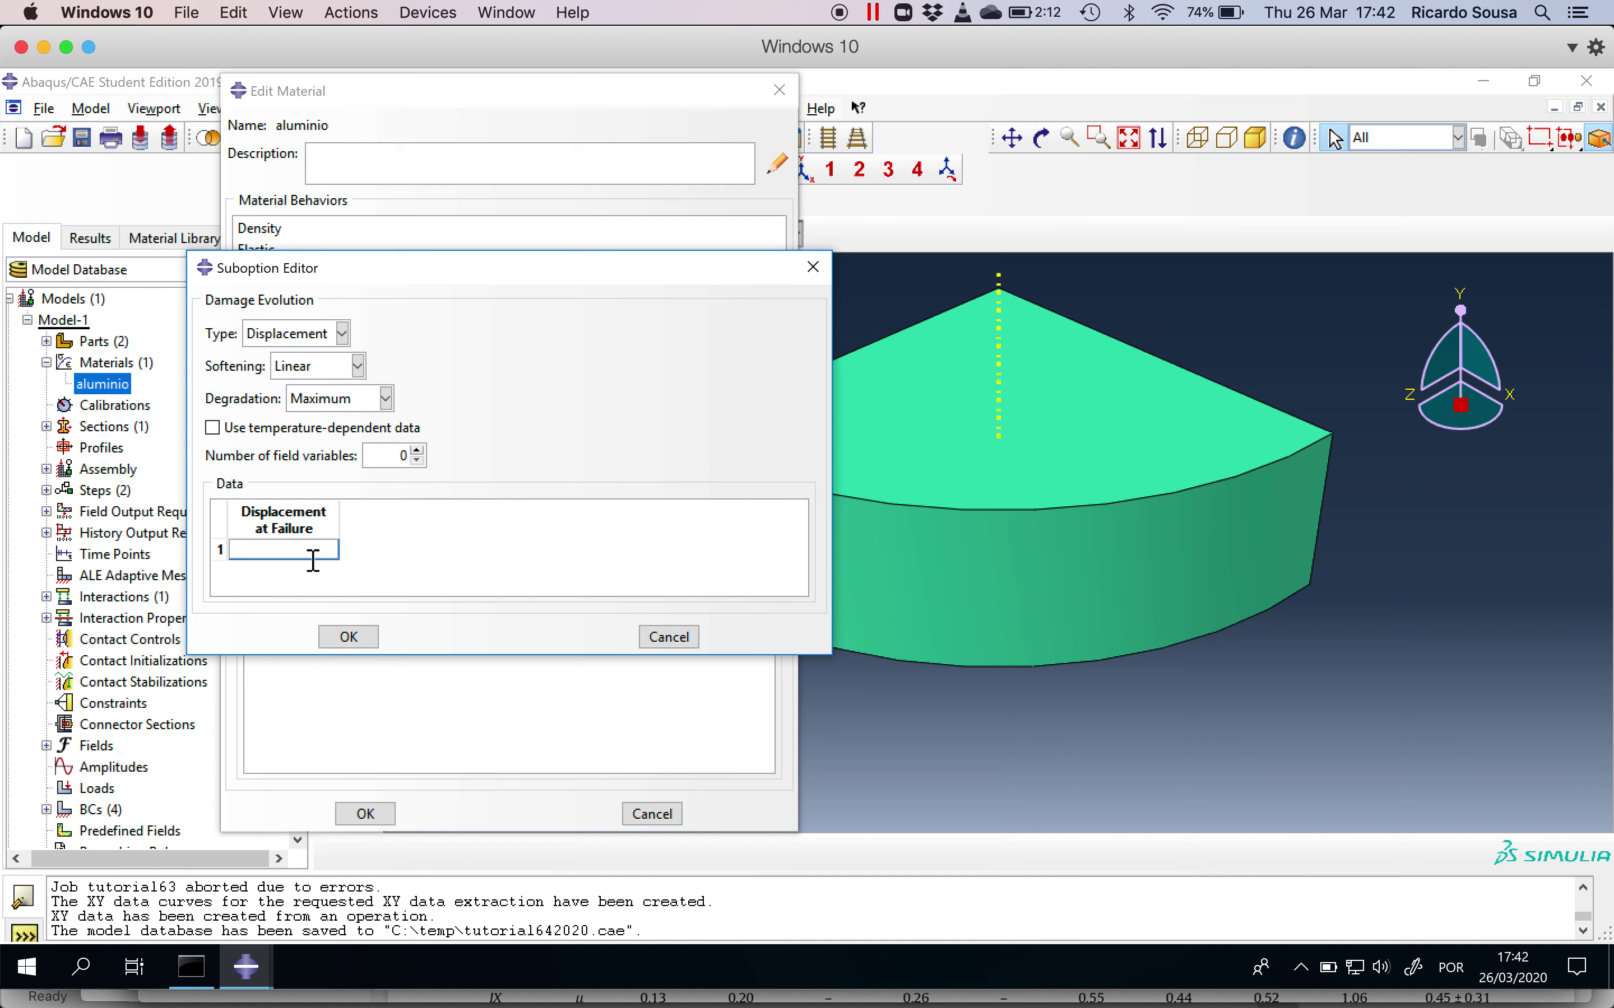
{"action": "type", "text": "0.2"}
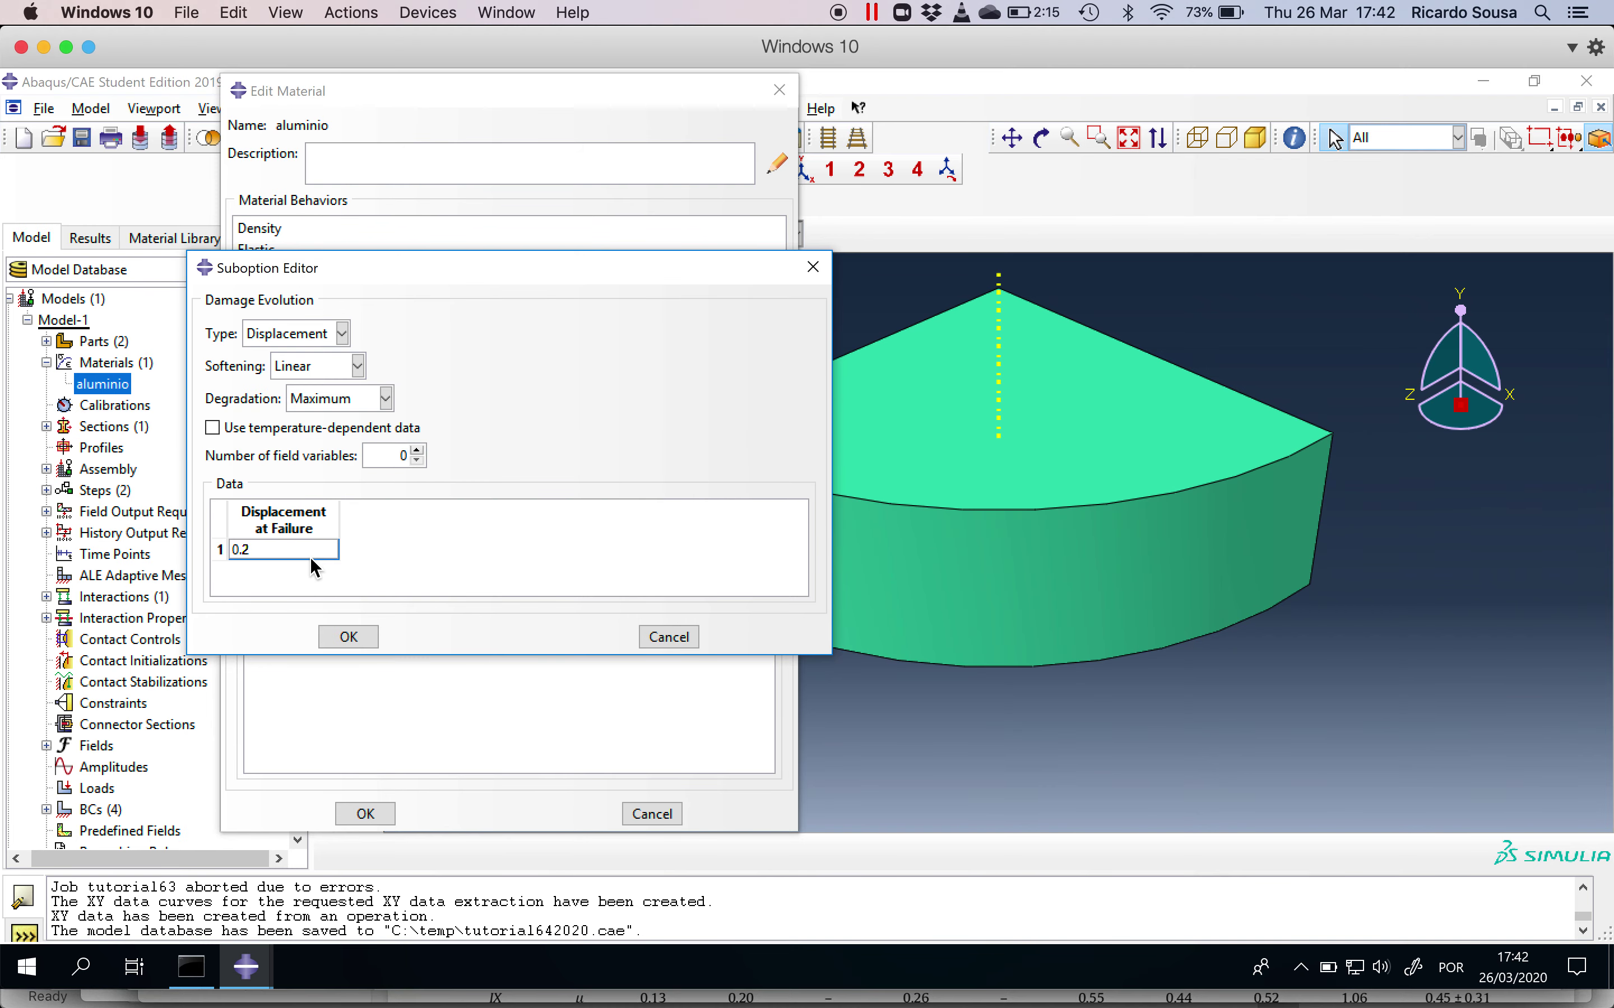
{"action": "key", "text": "super+Tab"}
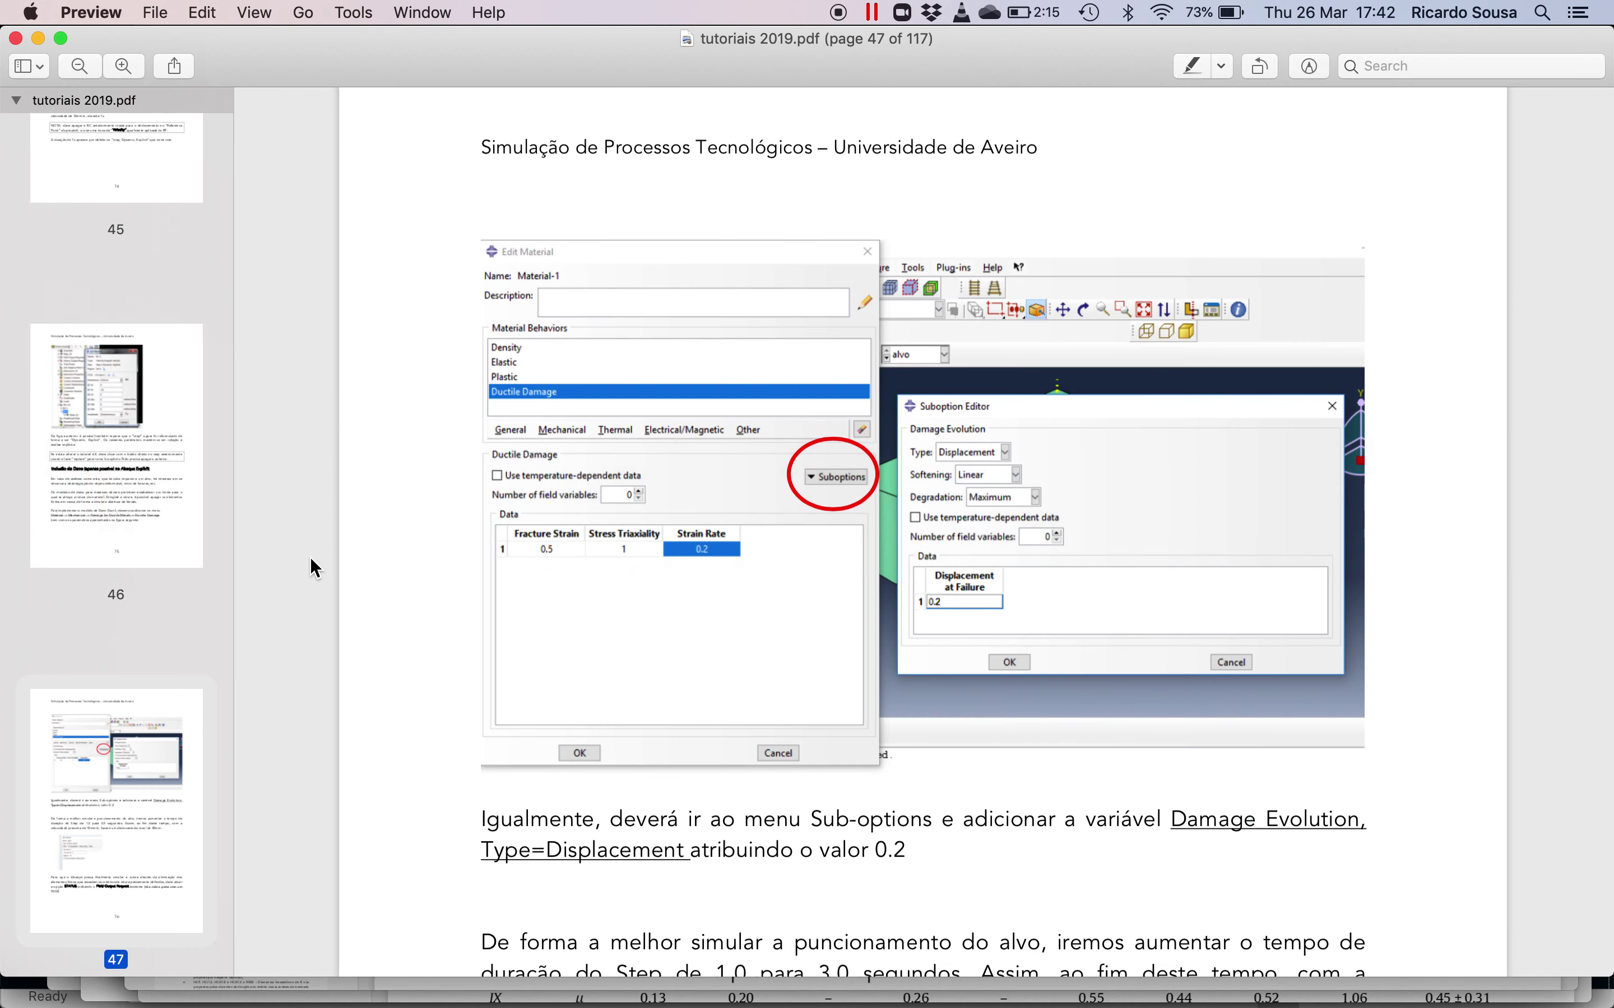
{"action": "key", "text": "super+Tab"}
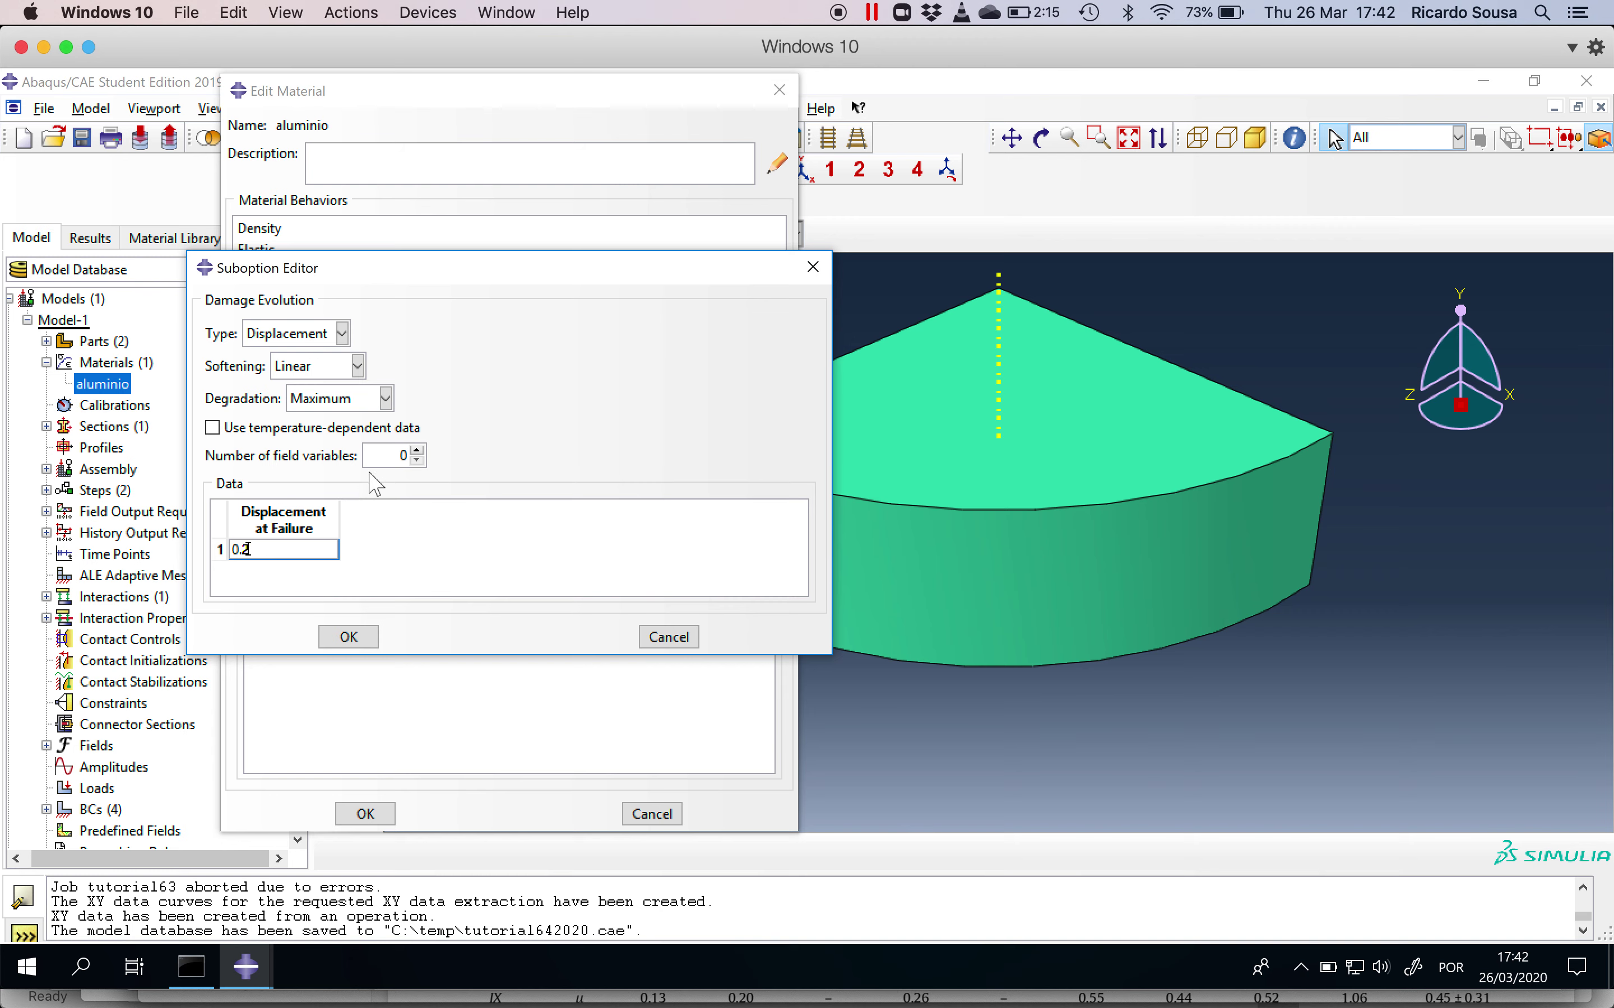
{"action": "left_click_drag", "start_coordinate": [405, 270], "coordinate": [793, 252]}
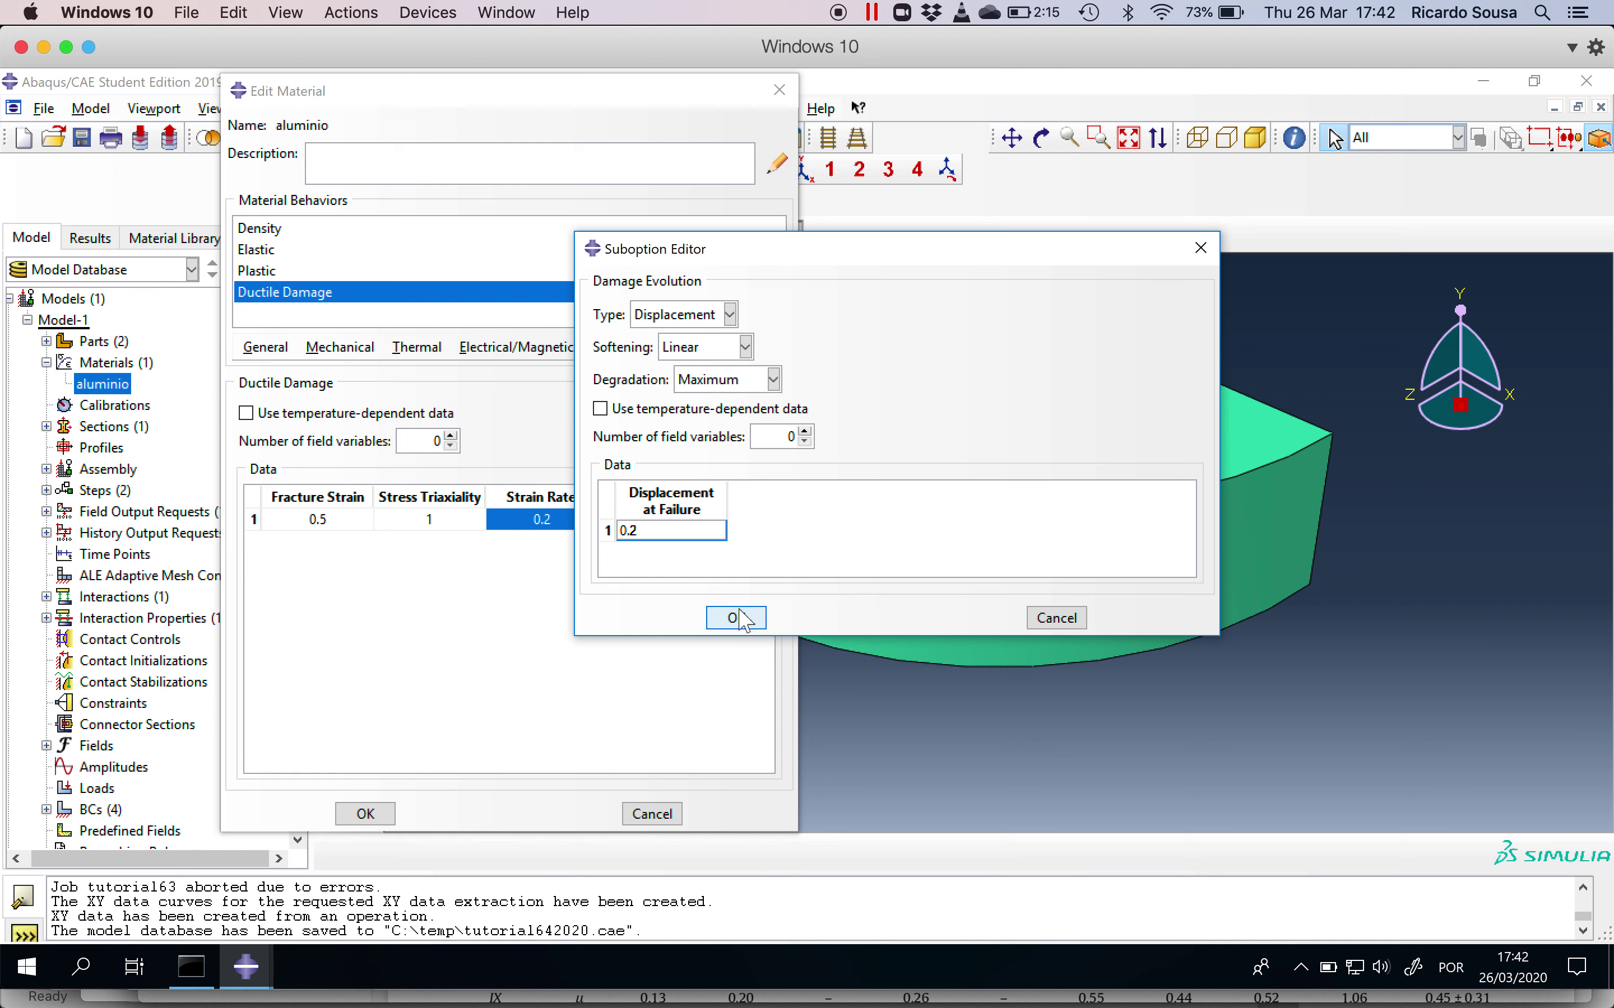
{"action": "left_click", "coordinate": [708, 325]}
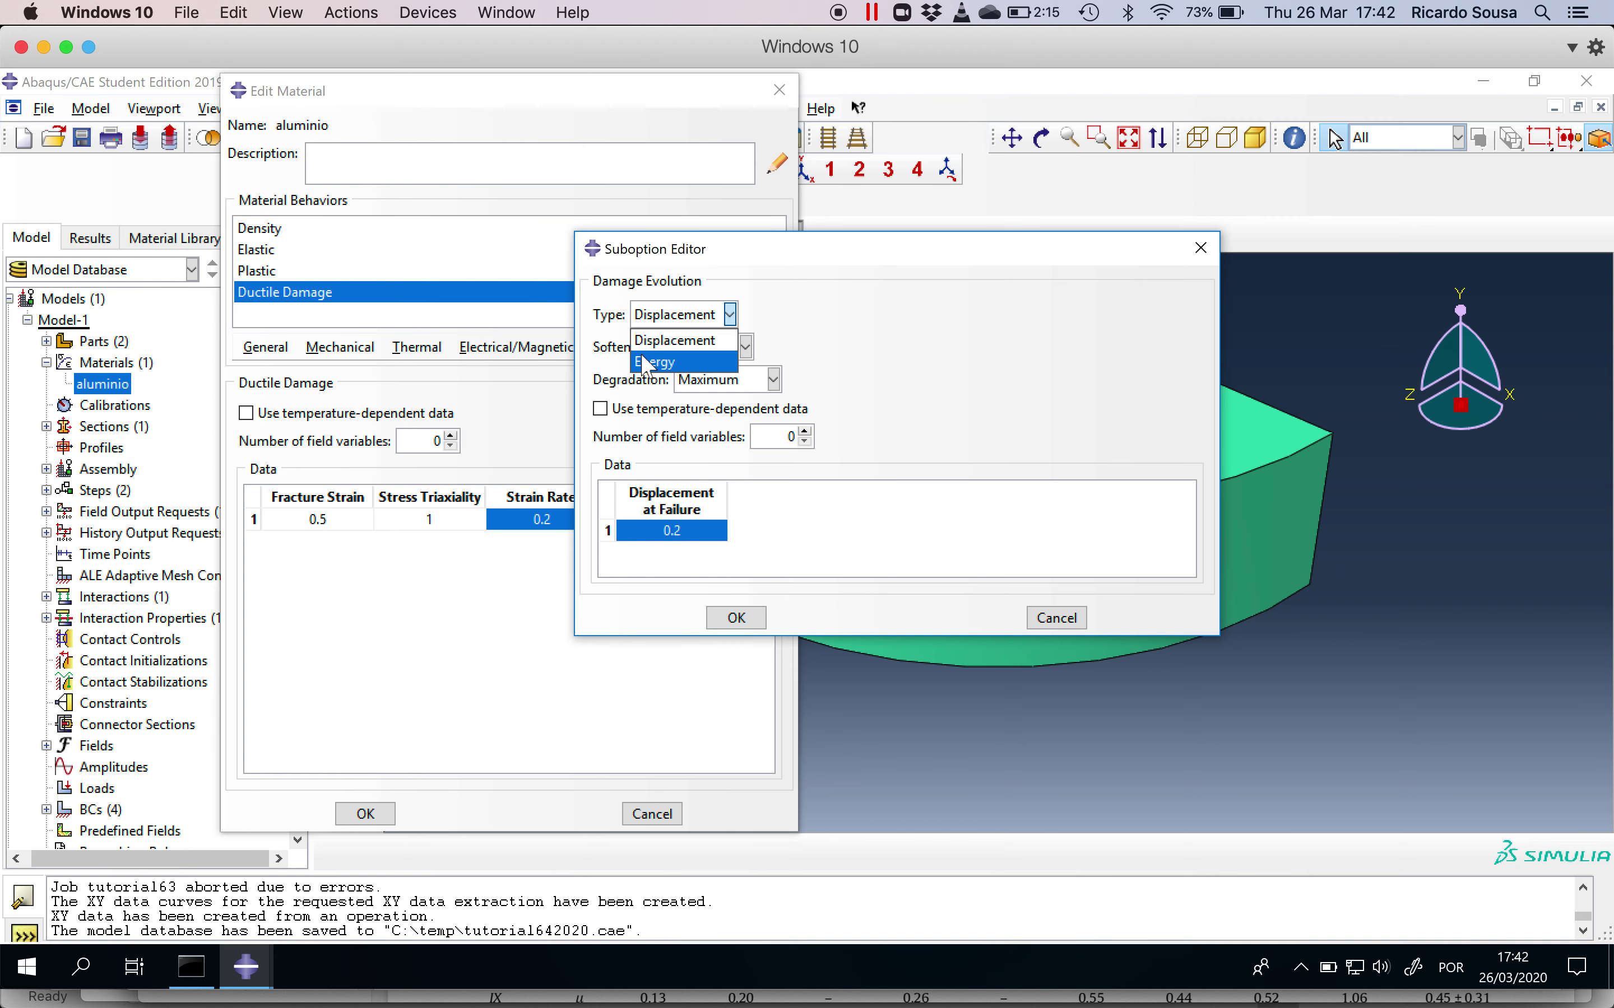
{"action": "left_click", "coordinate": [589, 654]}
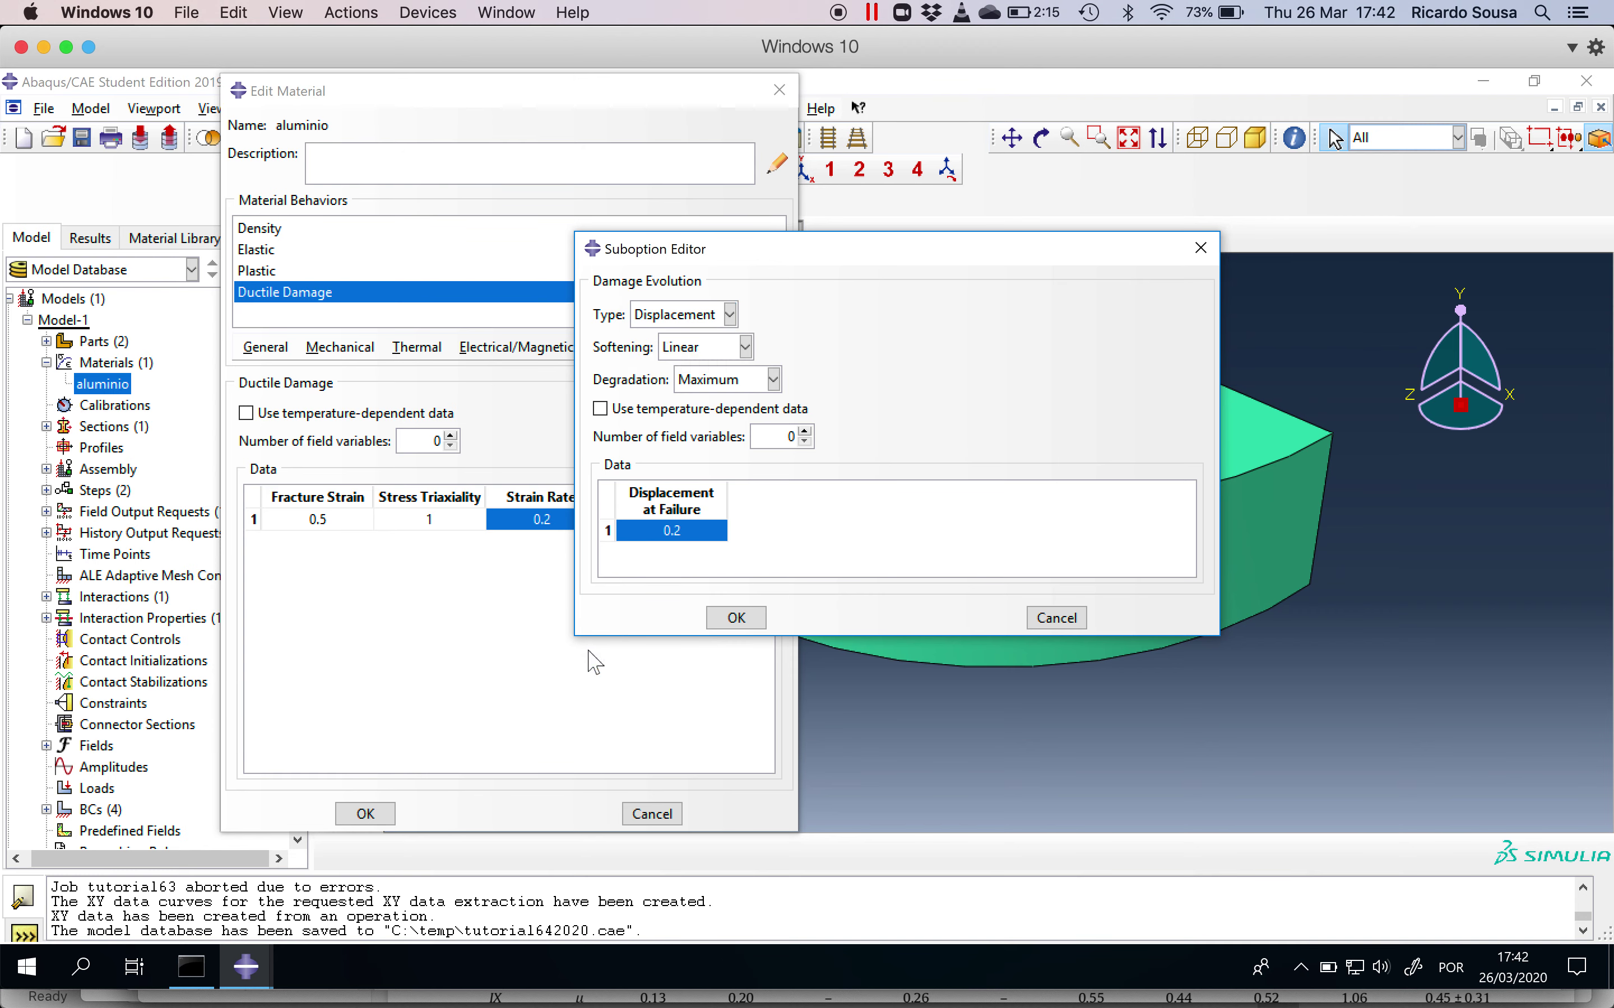
{"action": "left_click", "coordinate": [733, 619]}
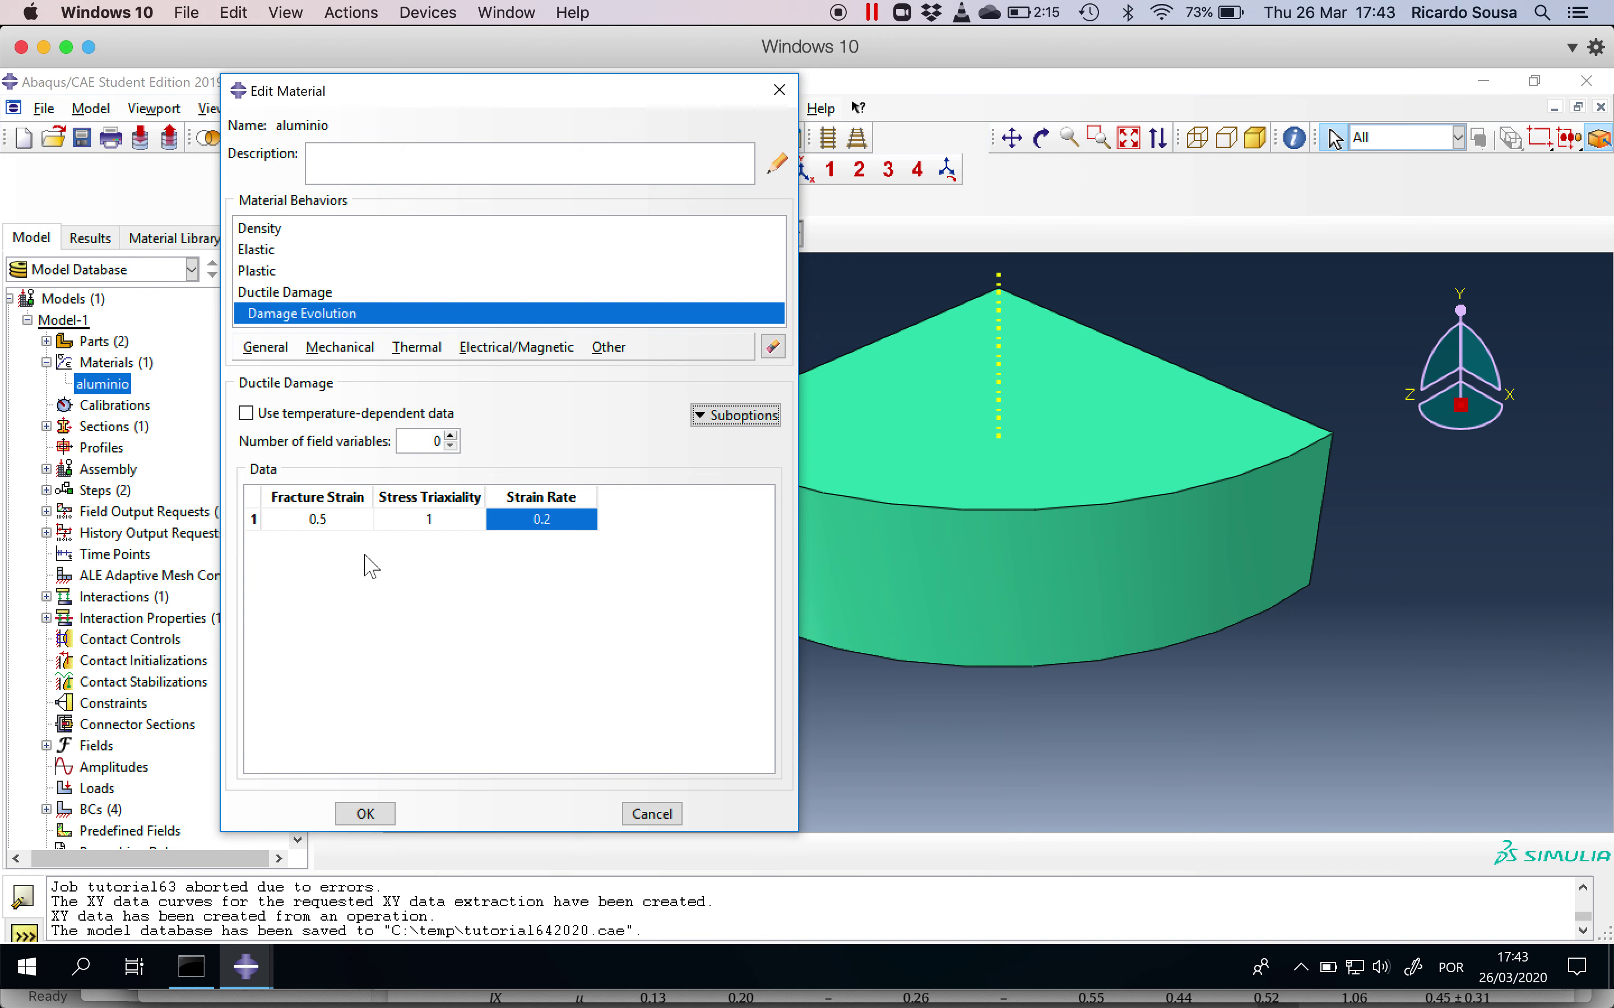
Review the density, elastic, plastic and damage behaviors of the aluminio material and save the material definition
{"action": "left_click", "coordinate": [276, 233]}
{"action": "left_click", "coordinate": [279, 251]}
{"action": "left_click", "coordinate": [274, 272]}
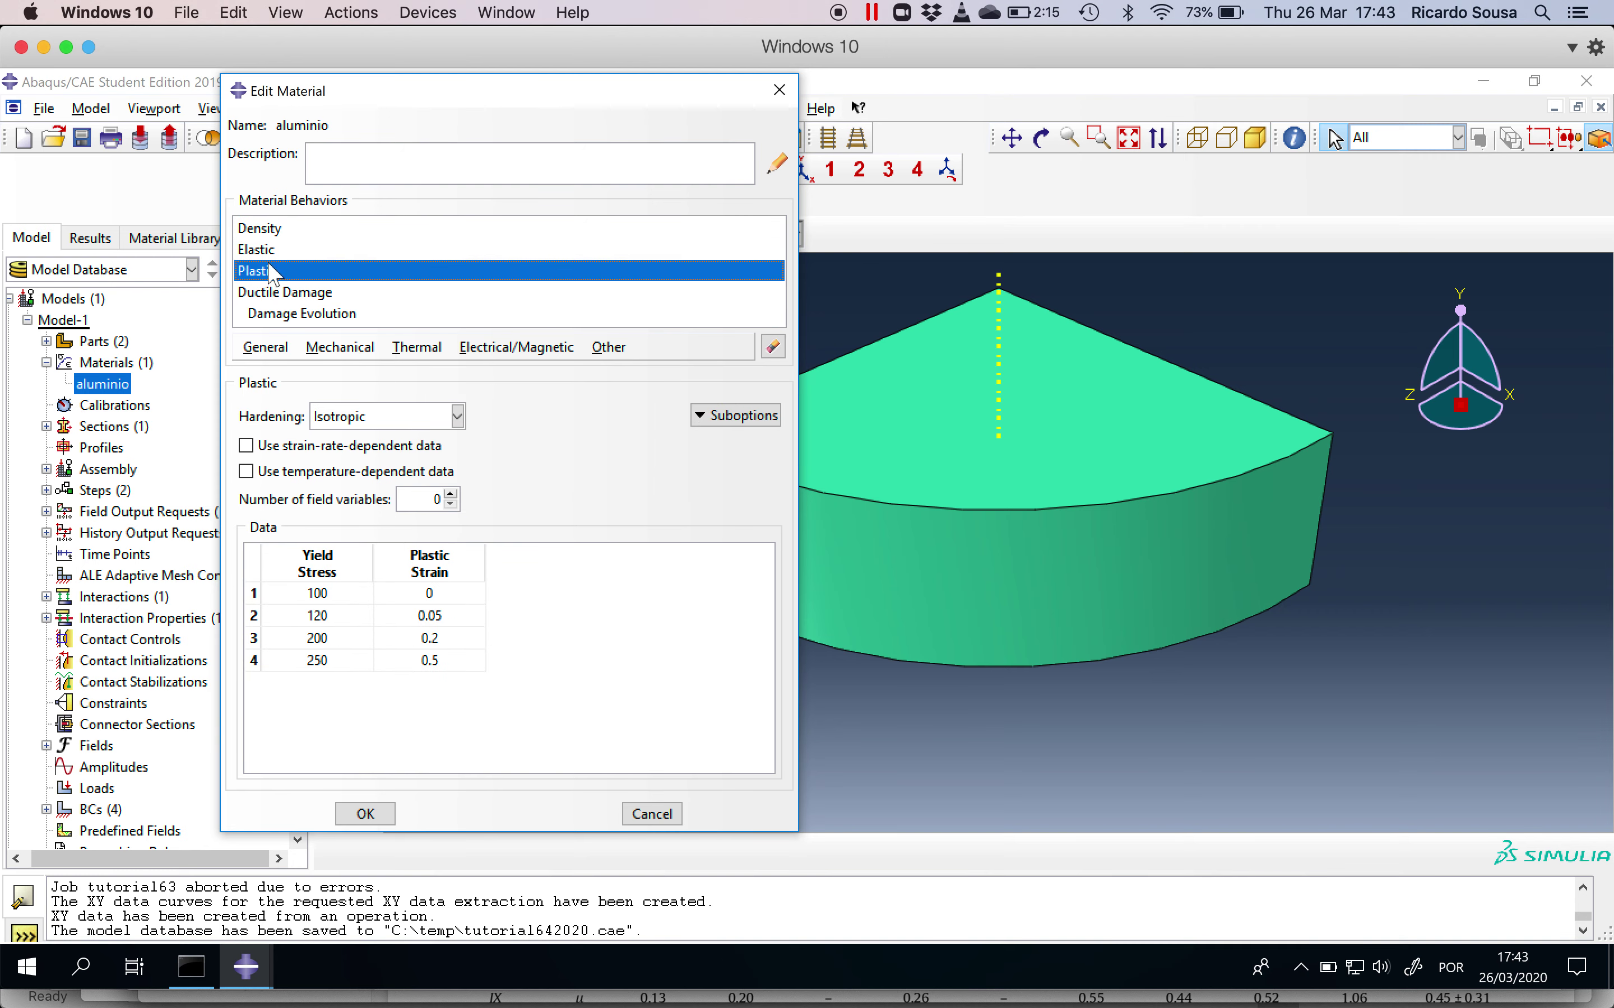
{"action": "left_click", "coordinate": [264, 235]}
{"action": "left_click", "coordinate": [278, 293]}
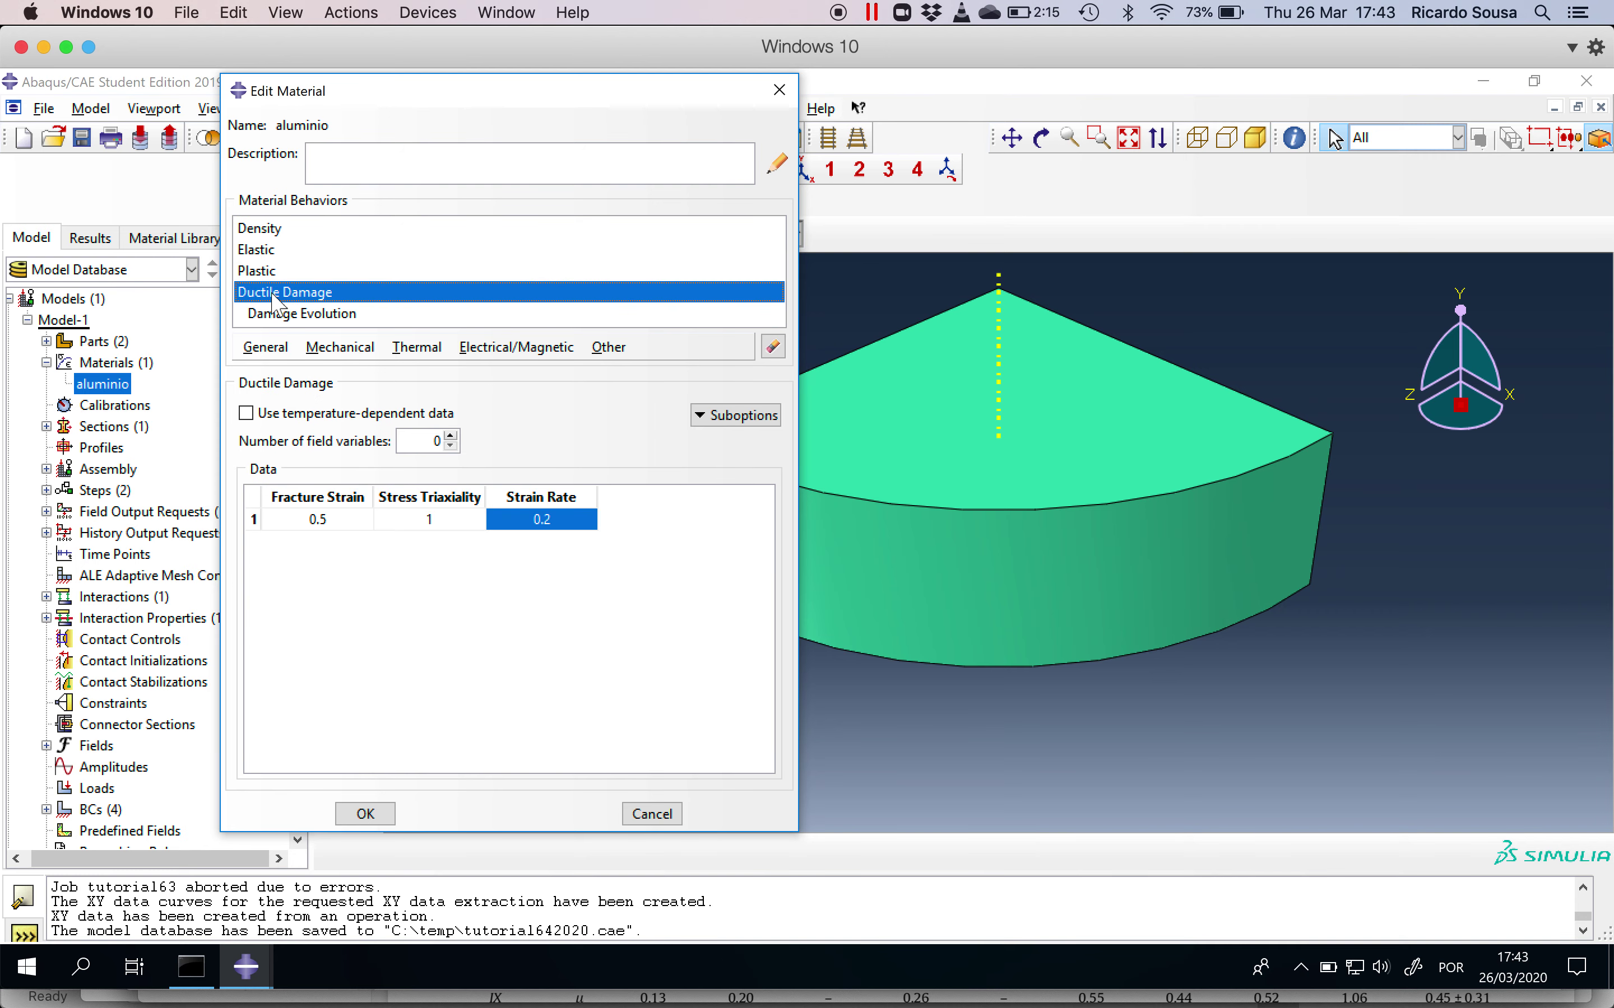
{"action": "left_click", "coordinate": [280, 315]}
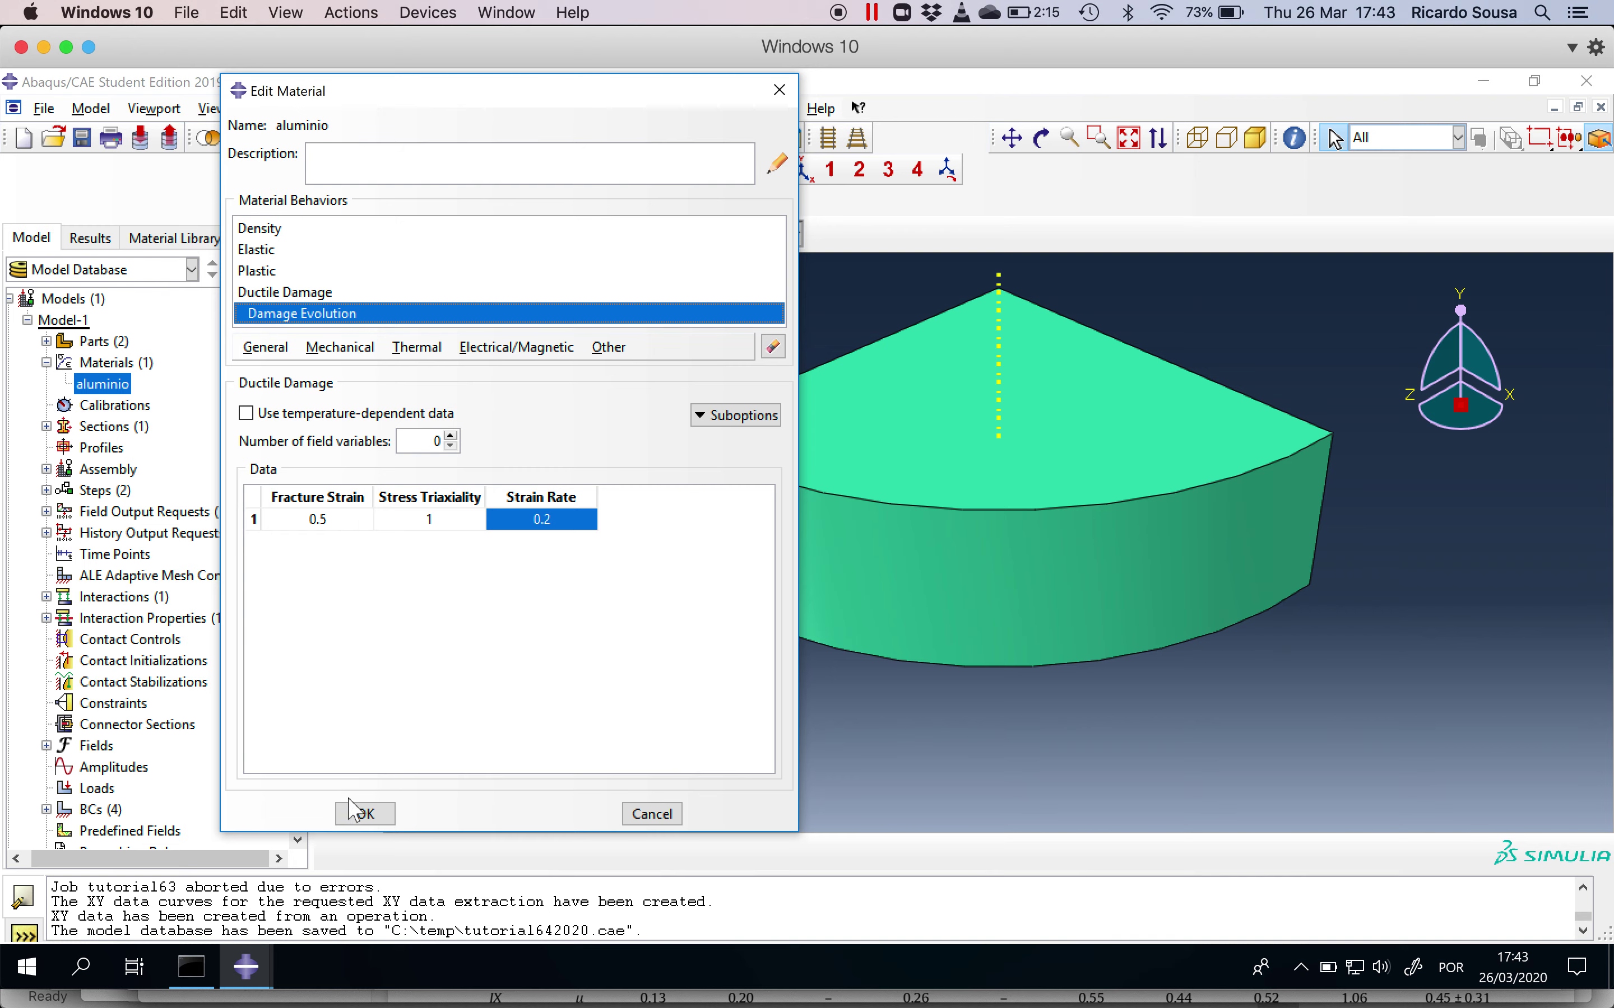
{"action": "left_click", "coordinate": [366, 815]}
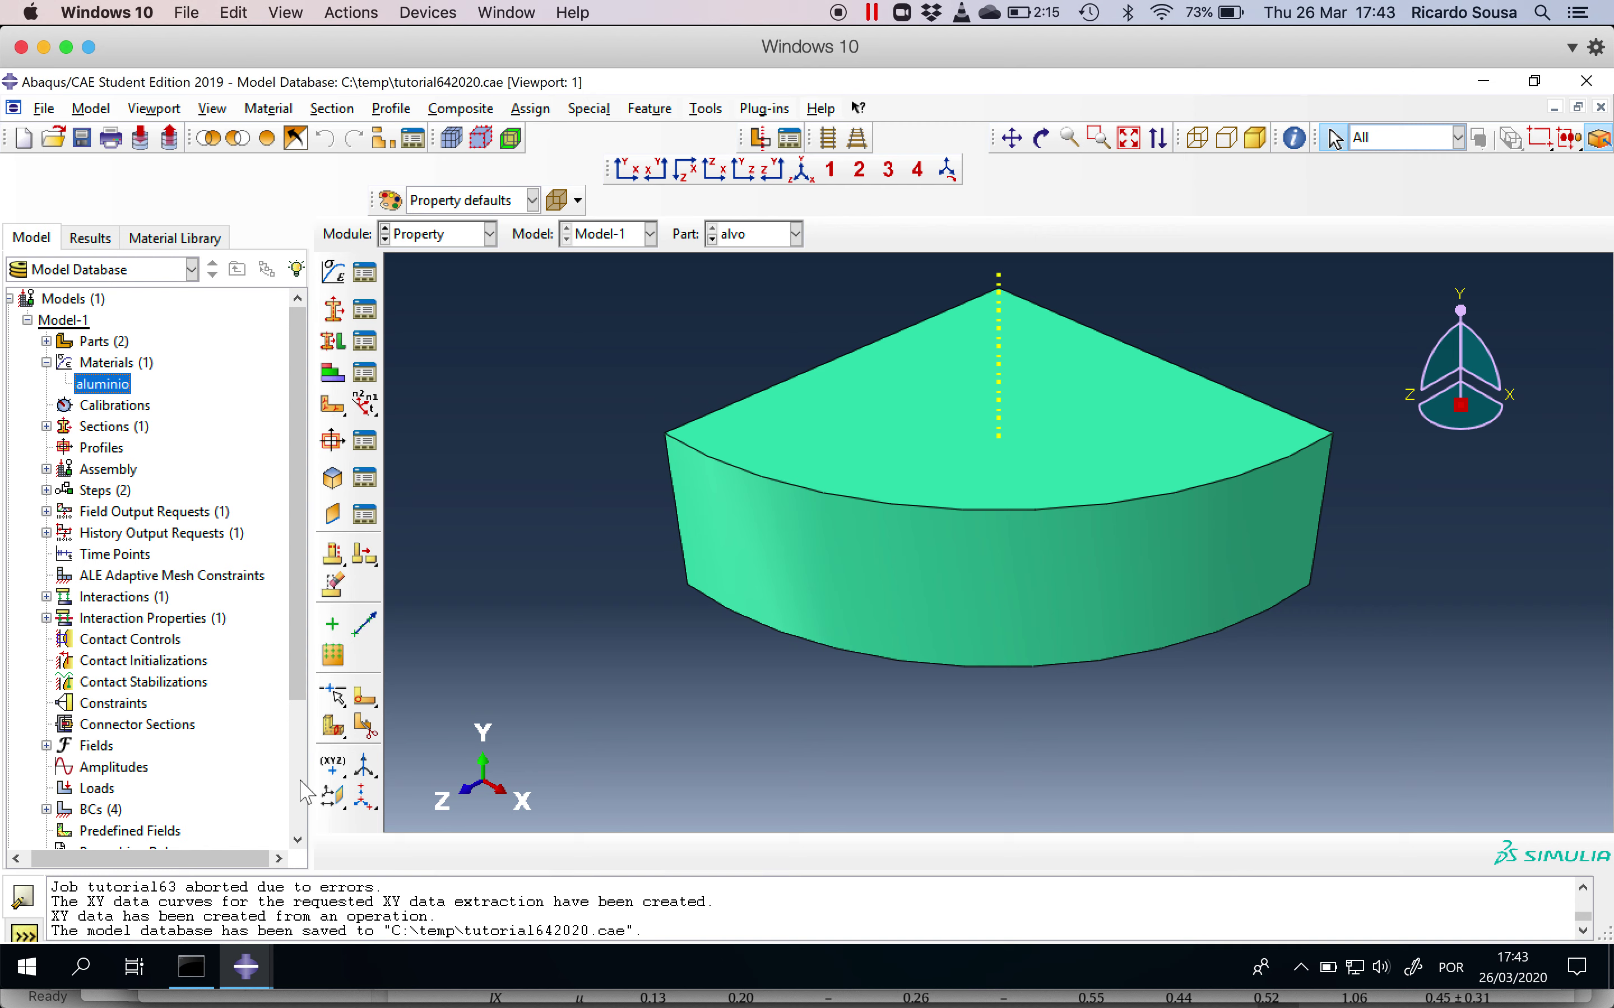
Switch to the tutorial PDF in Preview and read the instructions on step duration, the STATUS field output and the contact interaction
{"action": "left_click", "coordinate": [299, 838]}
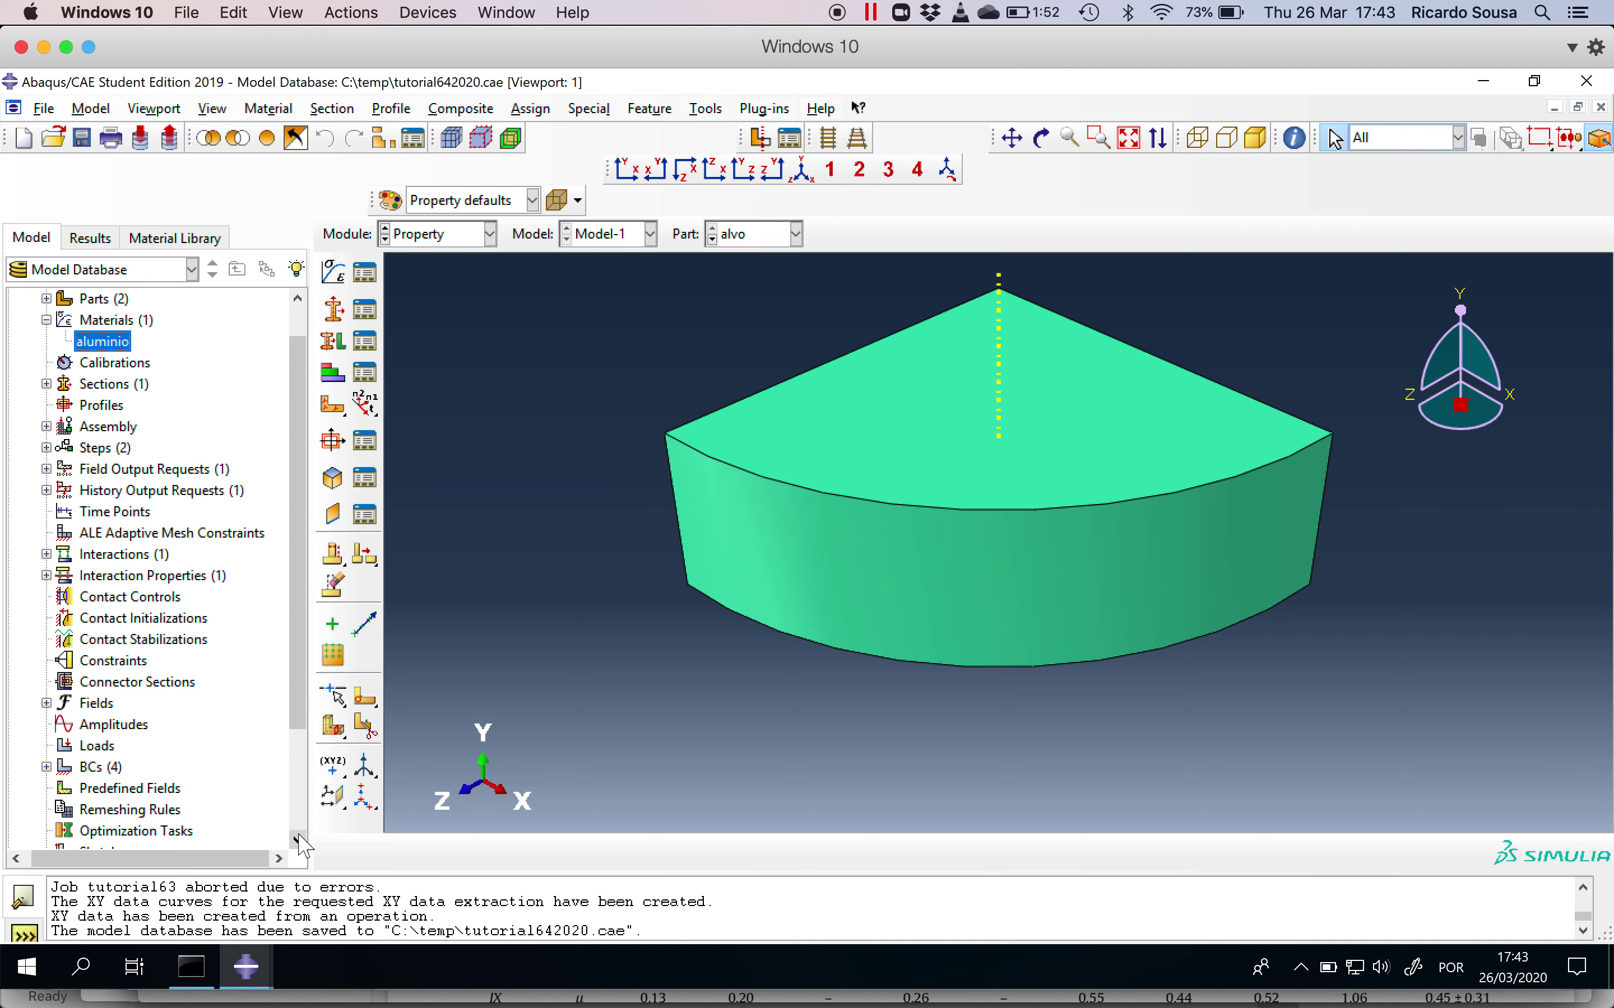
{"action": "key", "text": "super+Tab"}
{"action": "key", "text": "super+Tab"}
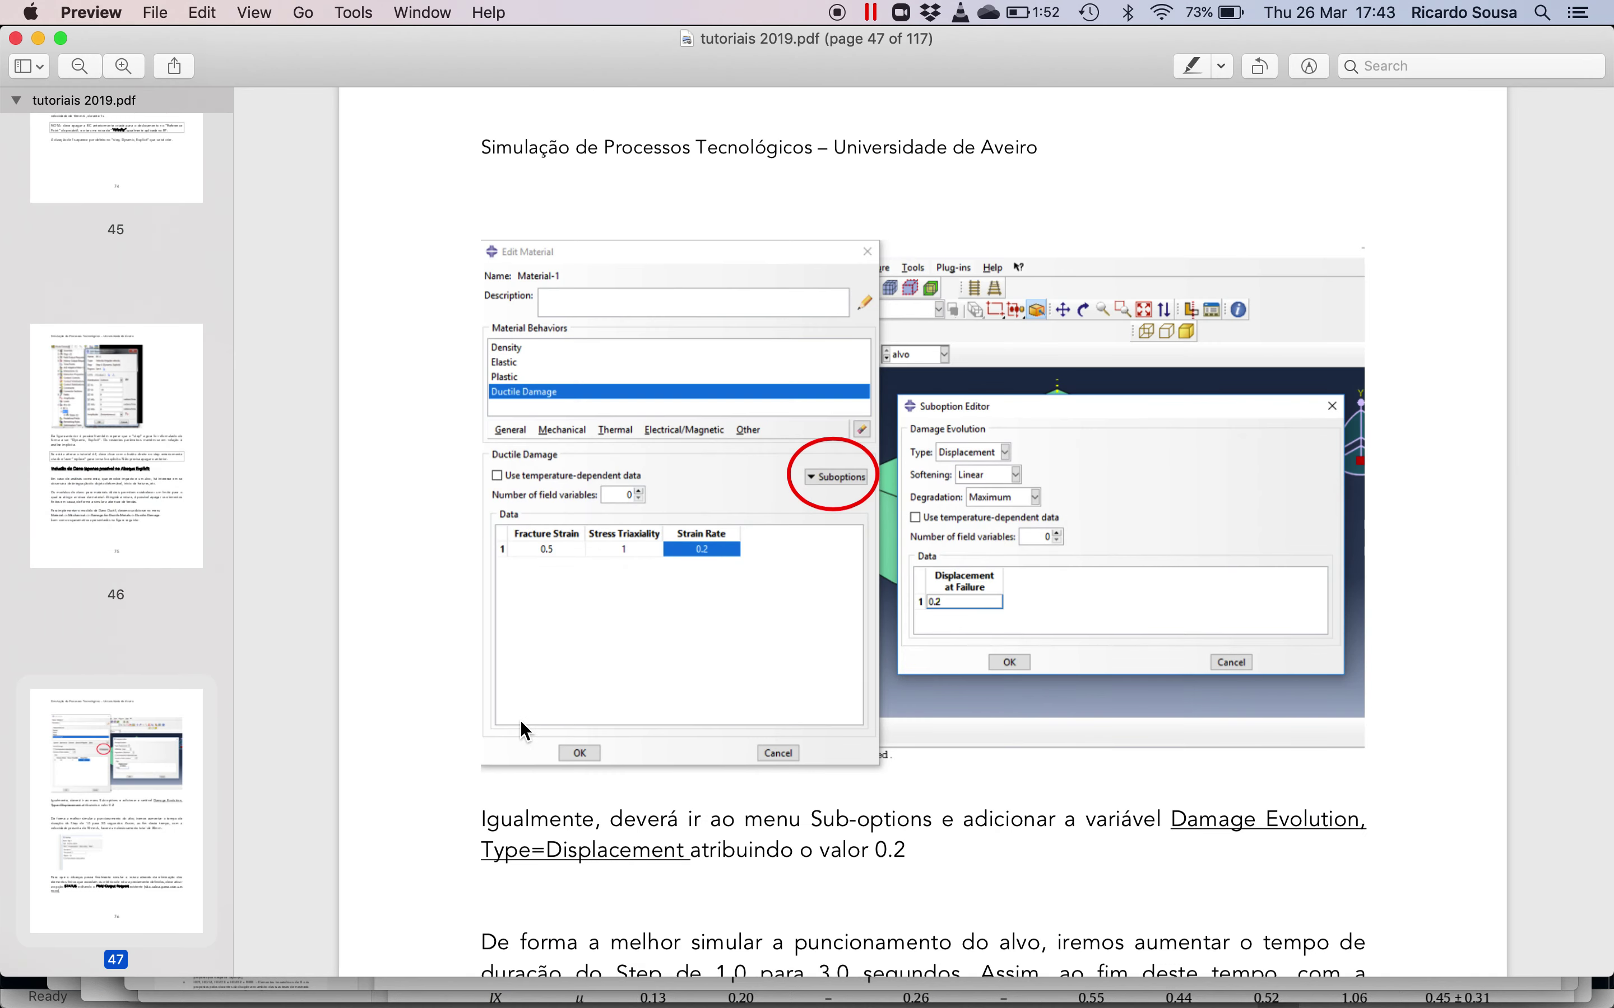
{"action": "scroll", "coordinate": [520, 723], "scroll_direction": "down", "scroll_amount": 5}
{"action": "scroll", "coordinate": [522, 723], "scroll_direction": "down", "scroll_amount": 10}
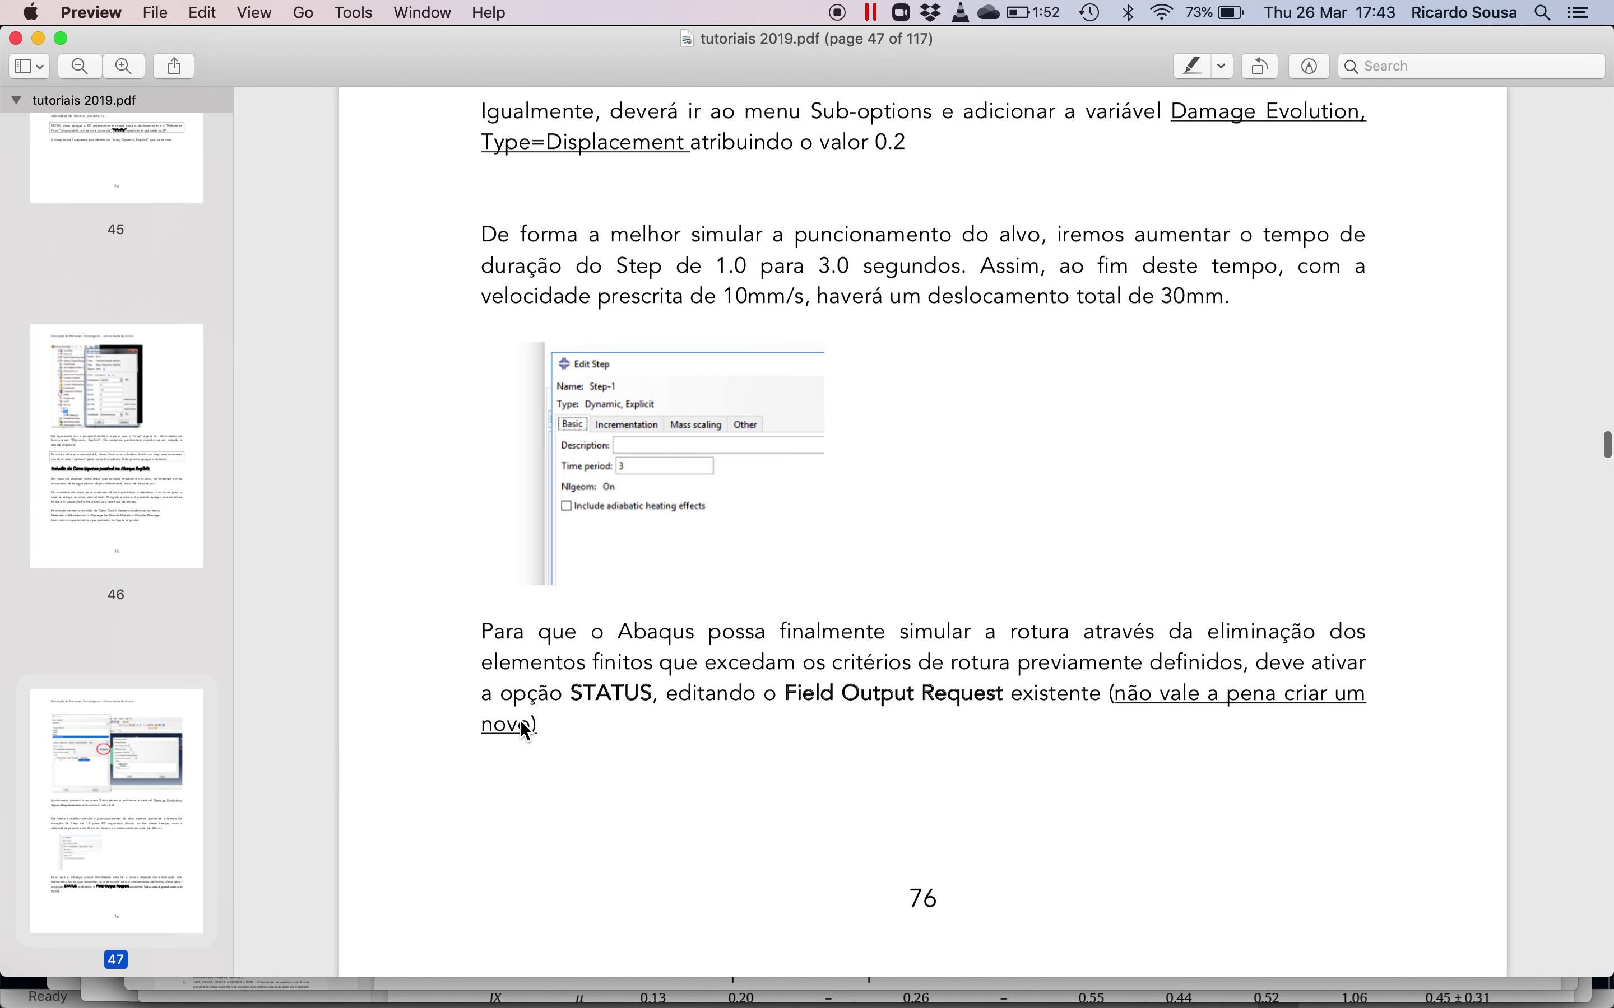
{"action": "scroll", "coordinate": [522, 723], "scroll_direction": "down", "scroll_amount": 15}
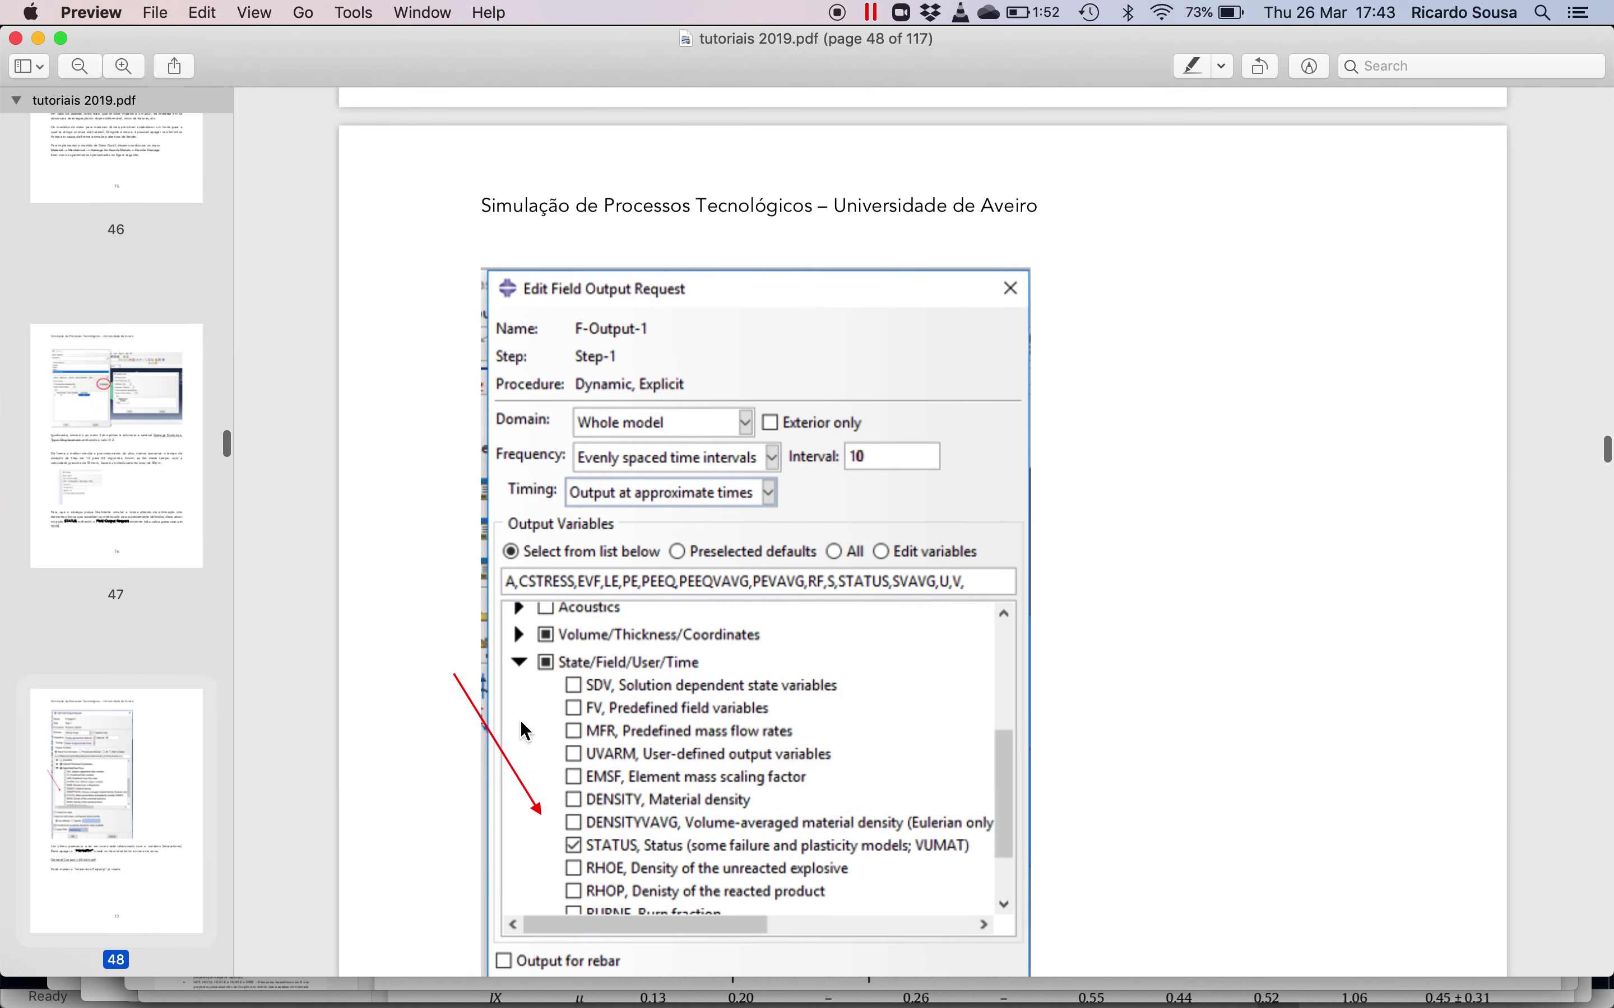
{"action": "scroll", "coordinate": [521, 722], "scroll_direction": "down", "scroll_amount": 16}
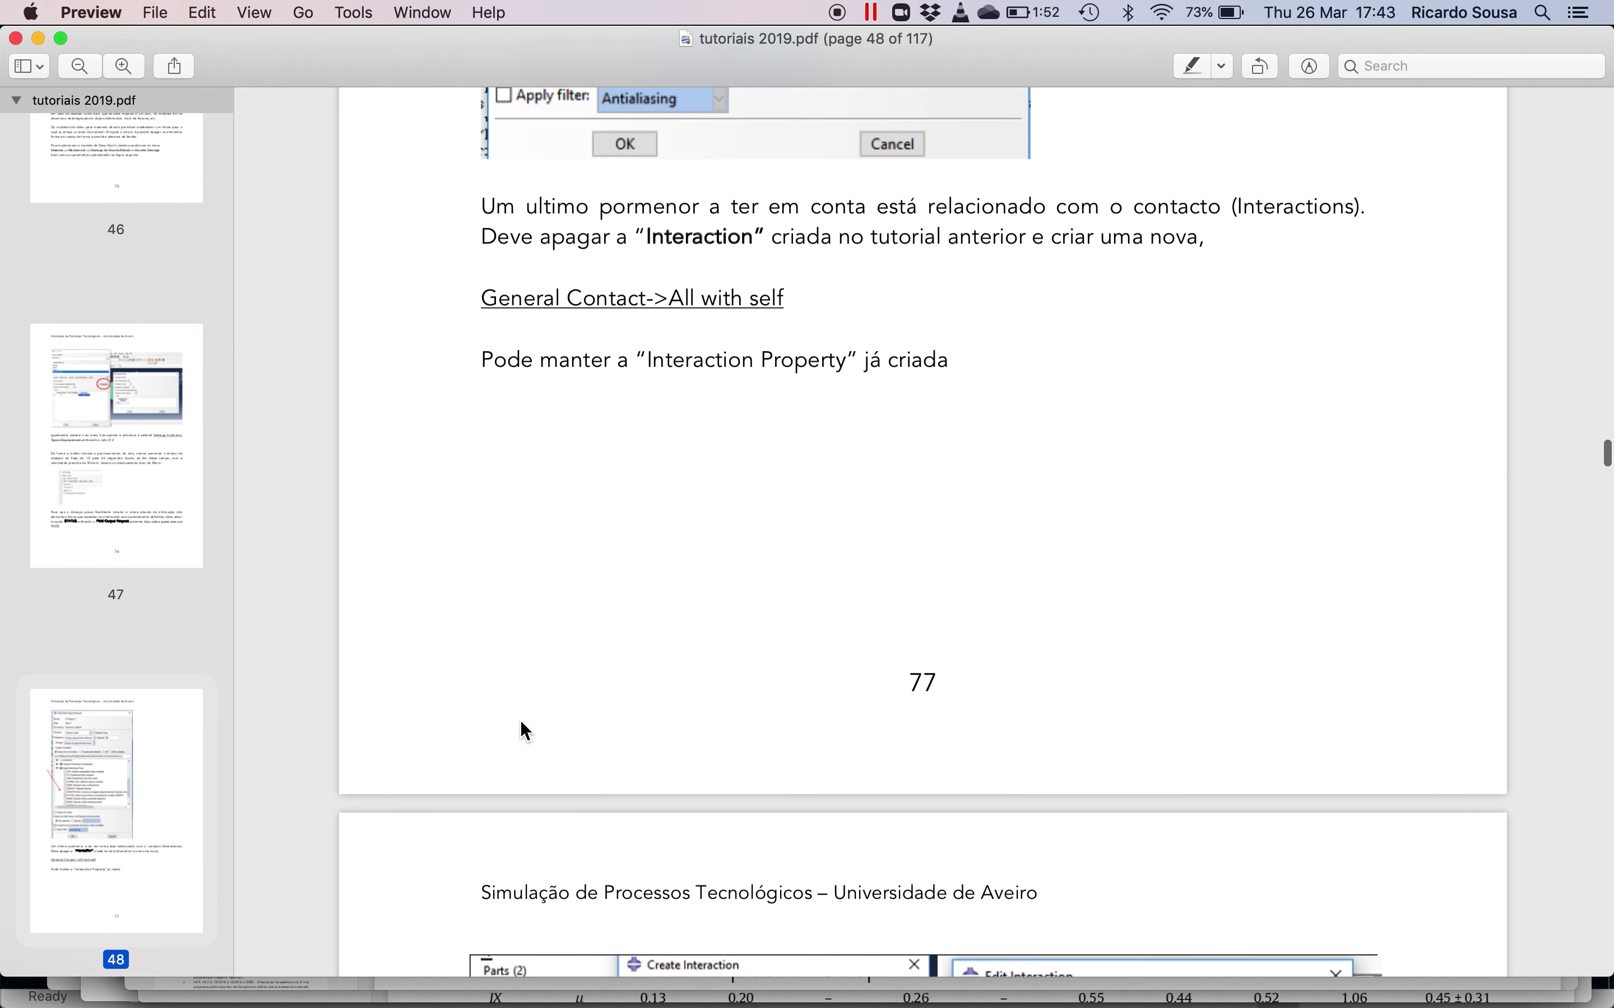
{"action": "scroll", "coordinate": [525, 731], "scroll_direction": "up", "scroll_amount": 11}
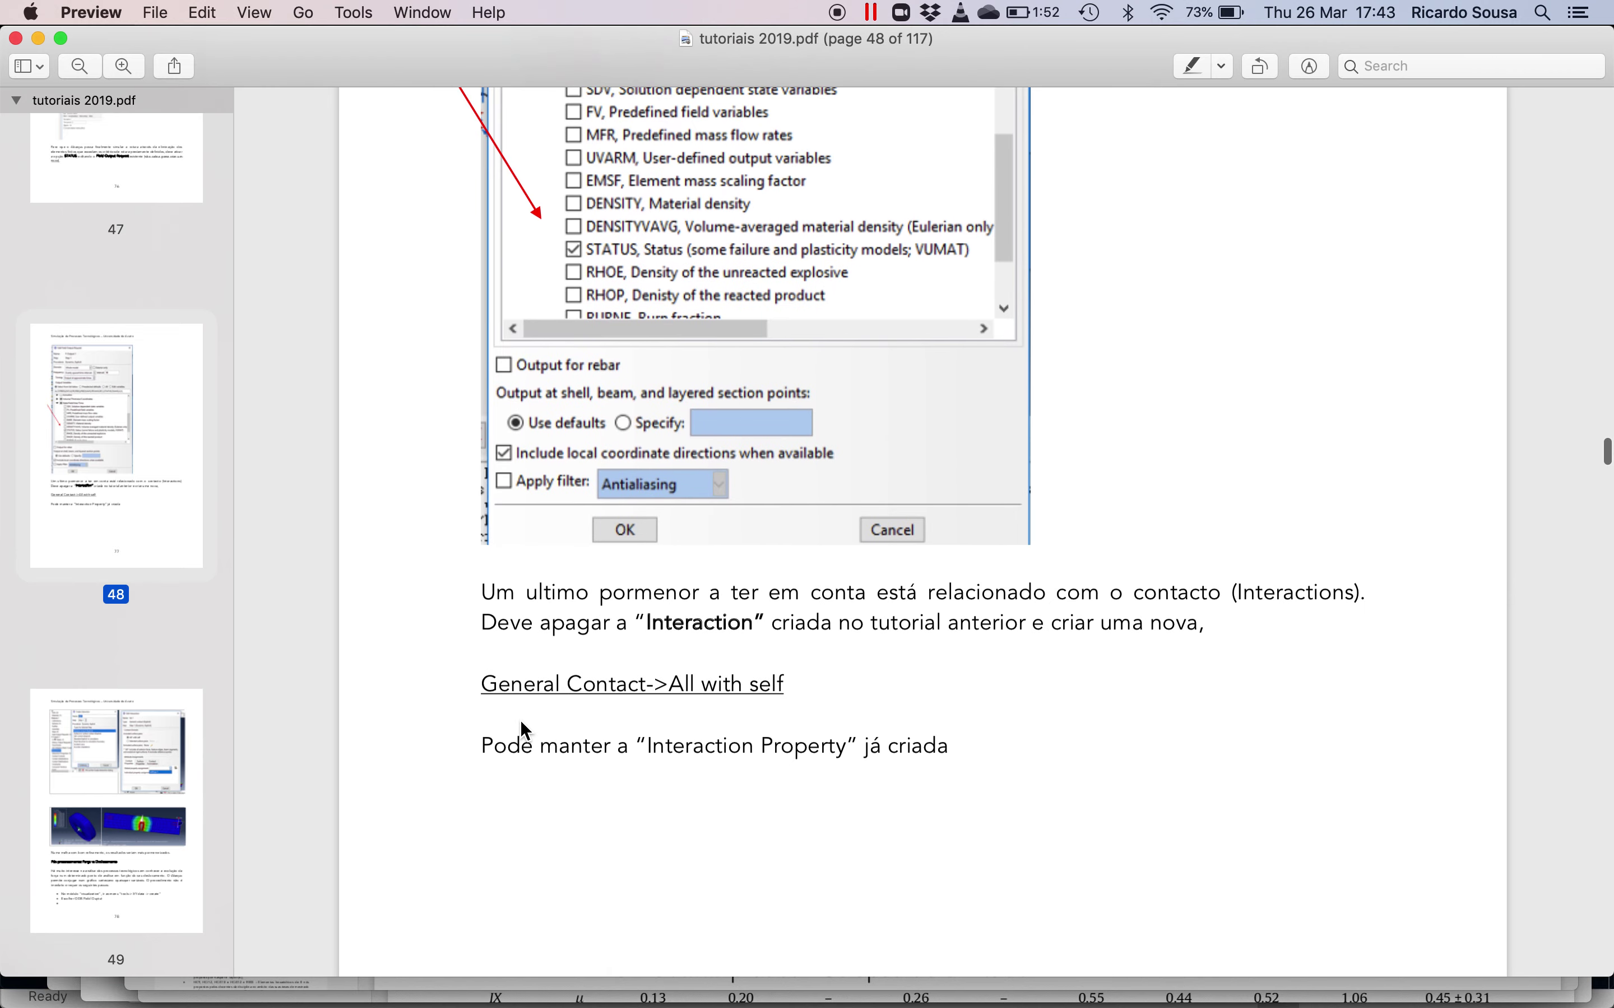
Return to Abaqus/CAE and add the STATUS state variable to the existing F-Output-1 field output request
{"action": "key", "text": "super+Tab"}
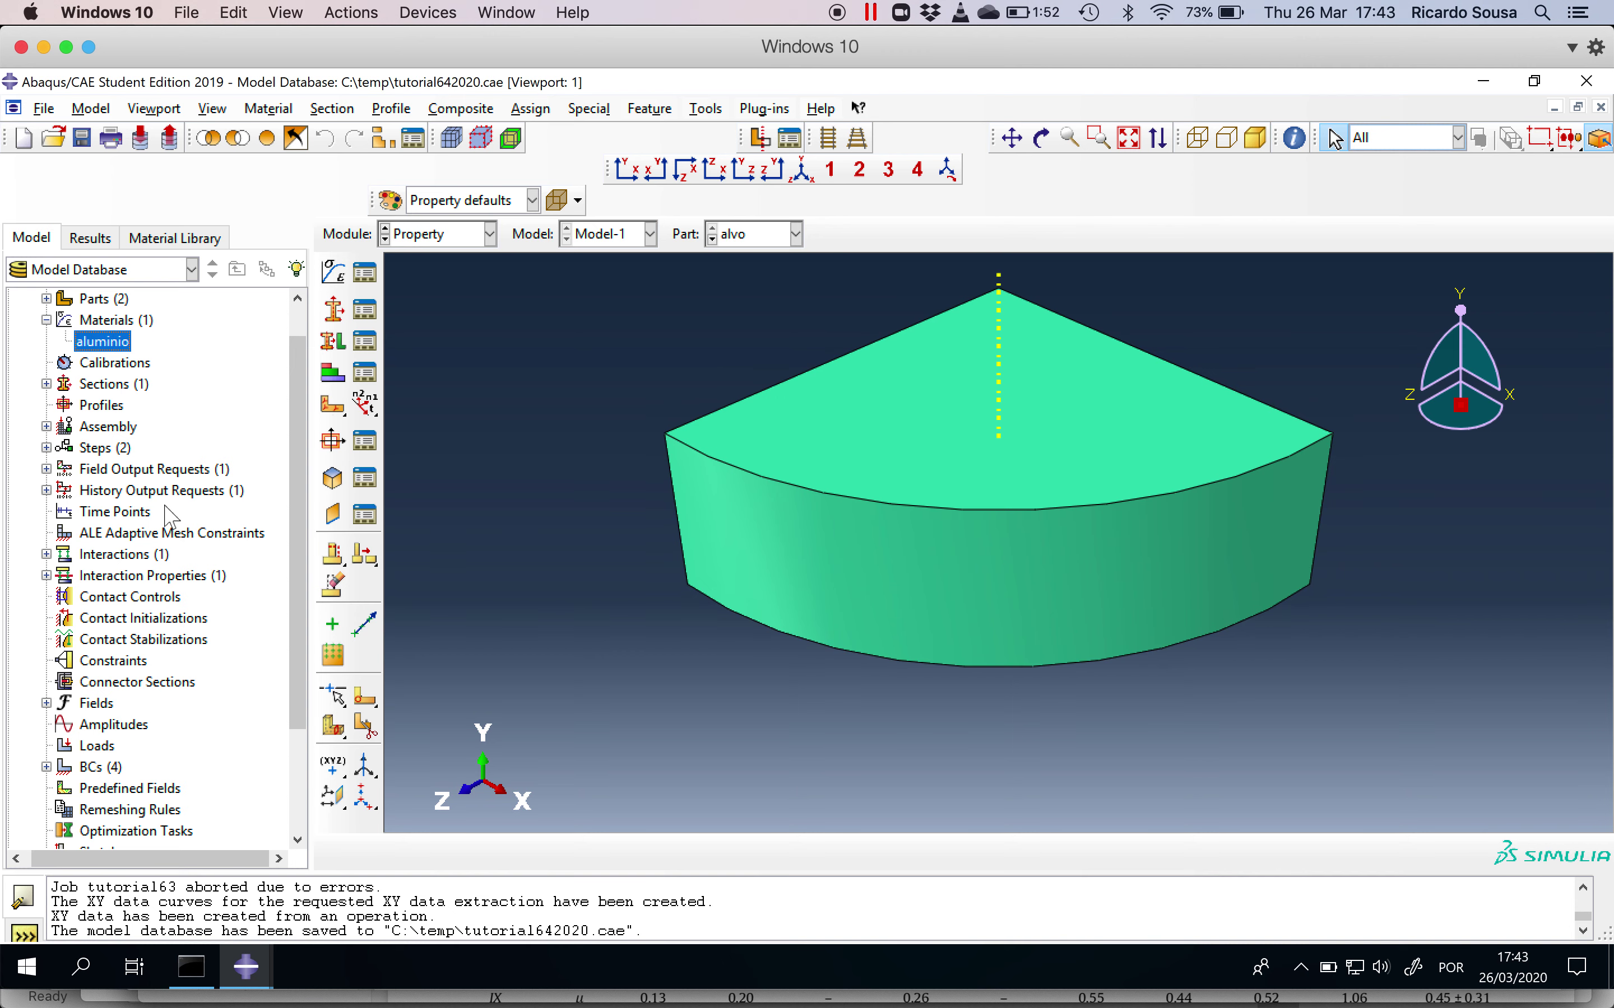
{"action": "left_click", "coordinate": [46, 470]}
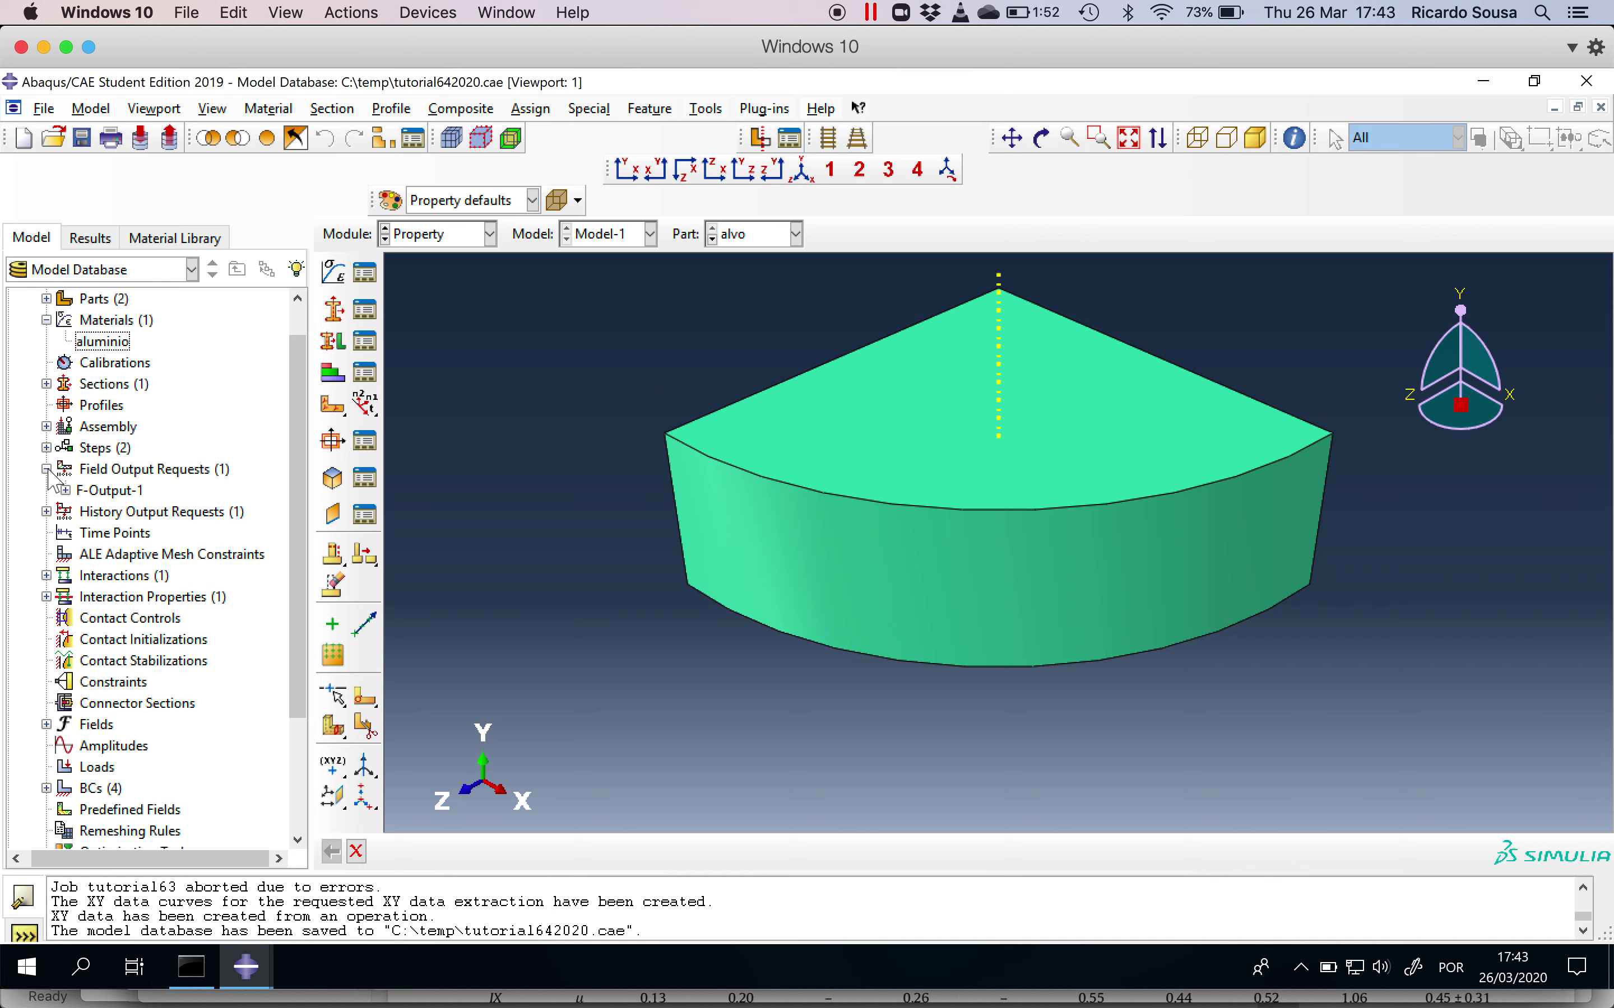
{"action": "left_click", "coordinate": [100, 491]}
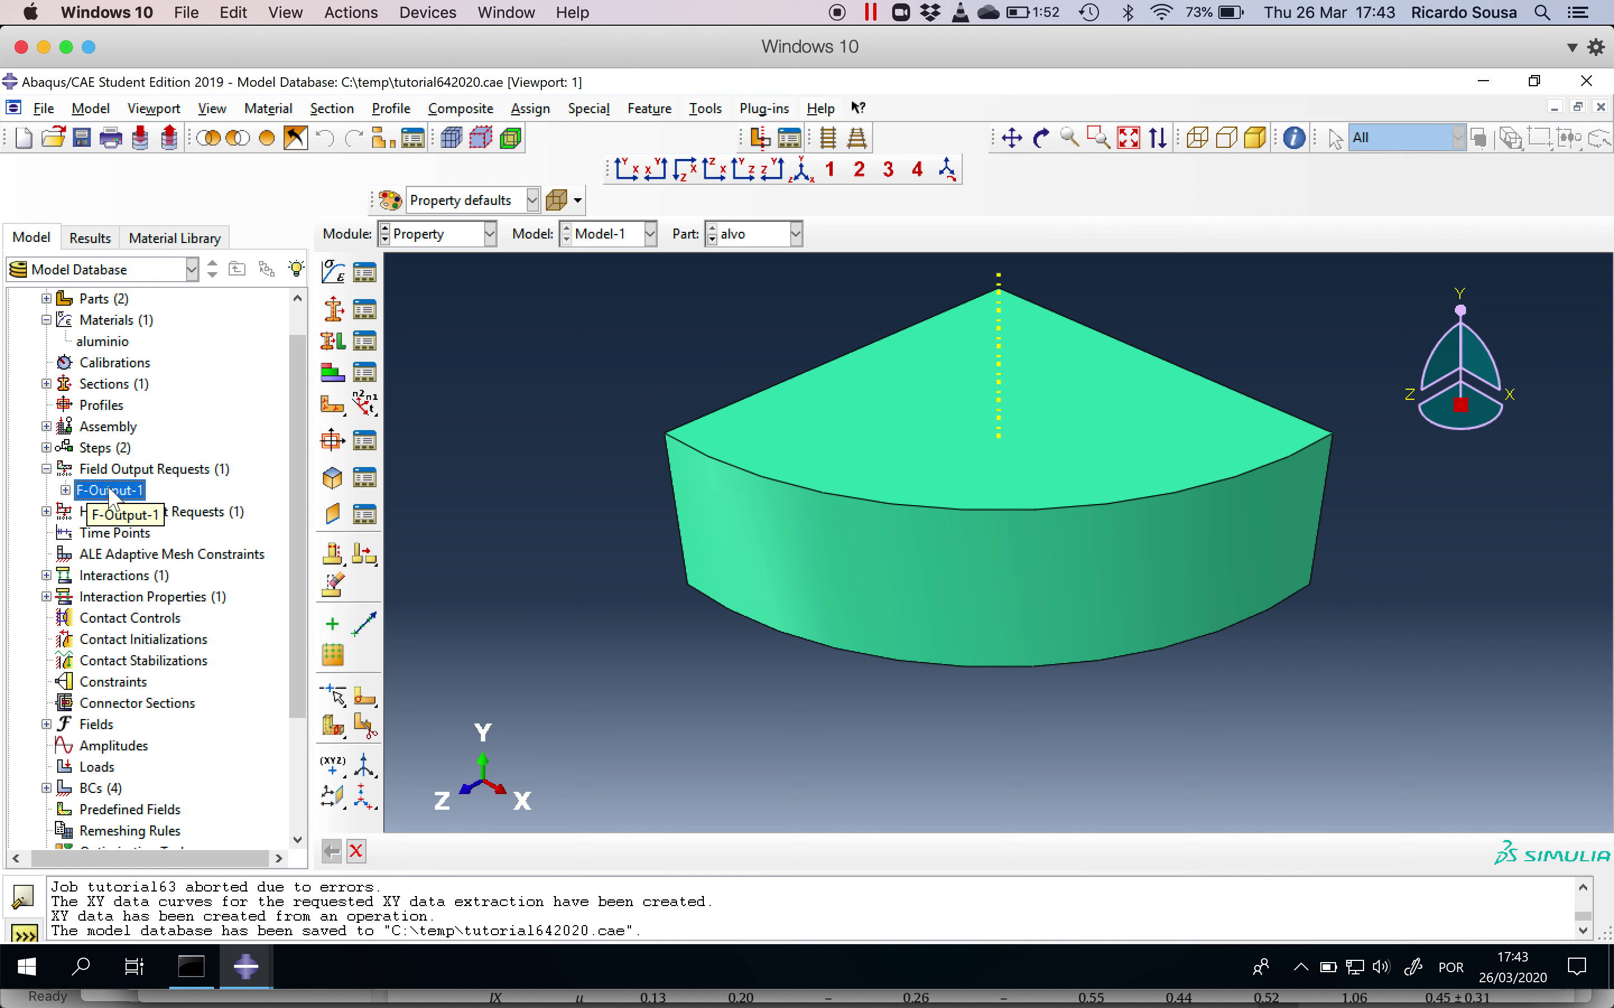
{"action": "double_click", "coordinate": [114, 491]}
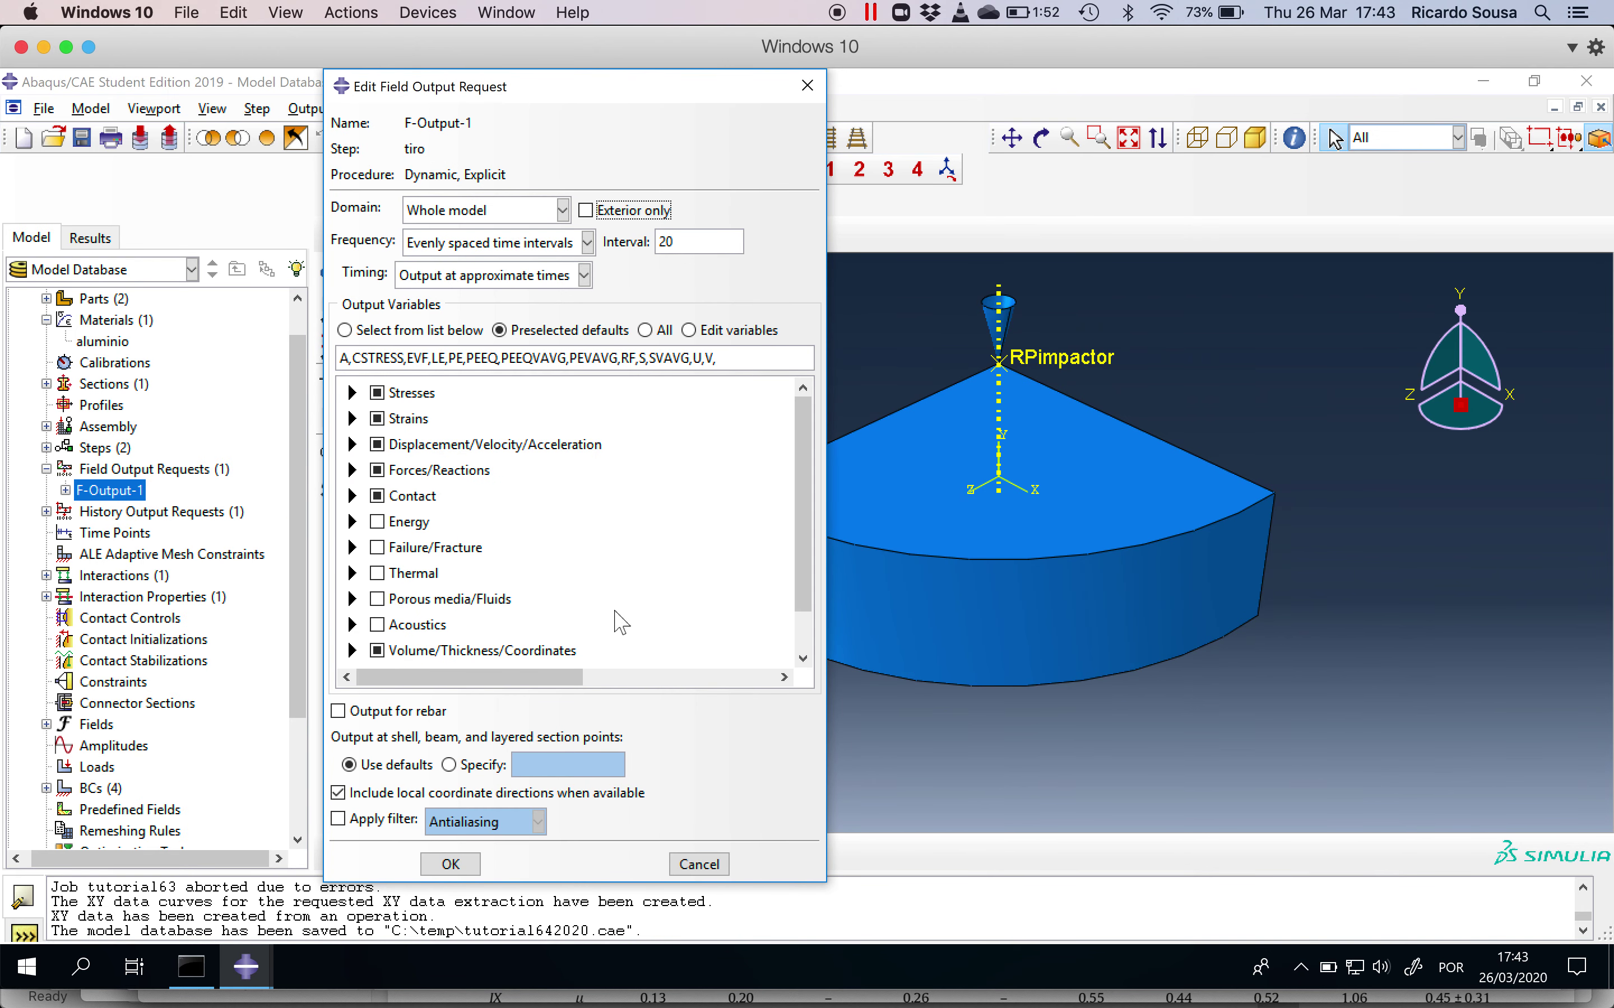
{"action": "scroll", "coordinate": [519, 587], "scroll_direction": "down", "scroll_amount": 2}
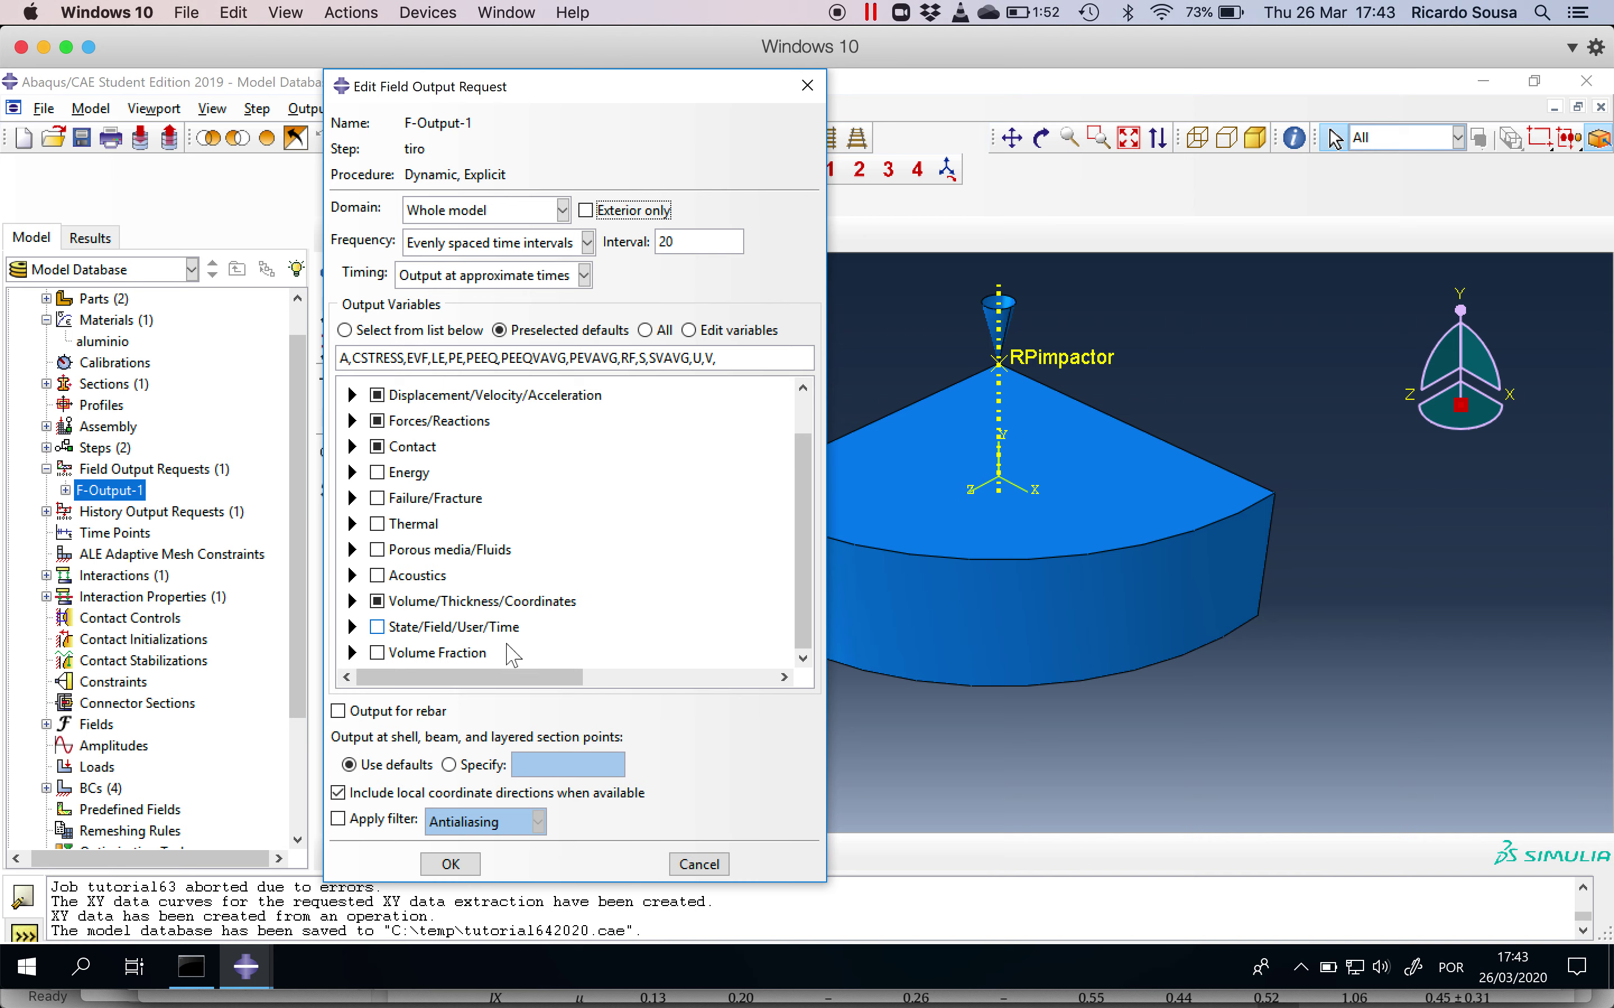
{"action": "left_click", "coordinate": [352, 627]}
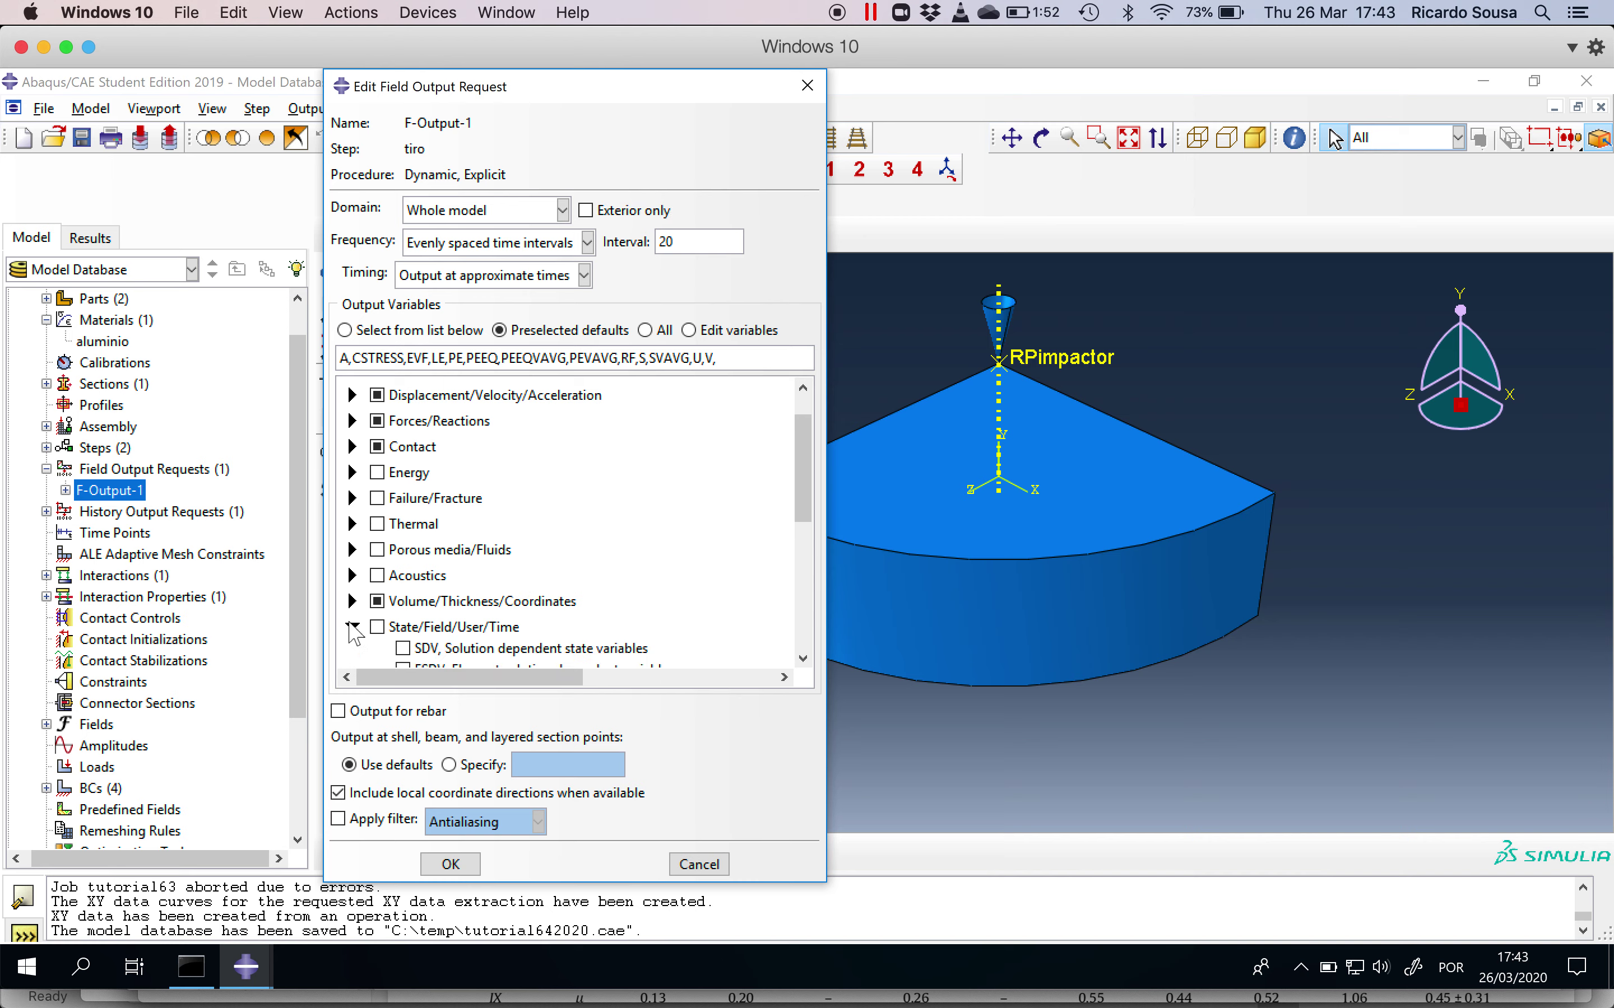
{"action": "scroll", "coordinate": [512, 641], "scroll_direction": "down", "scroll_amount": 3}
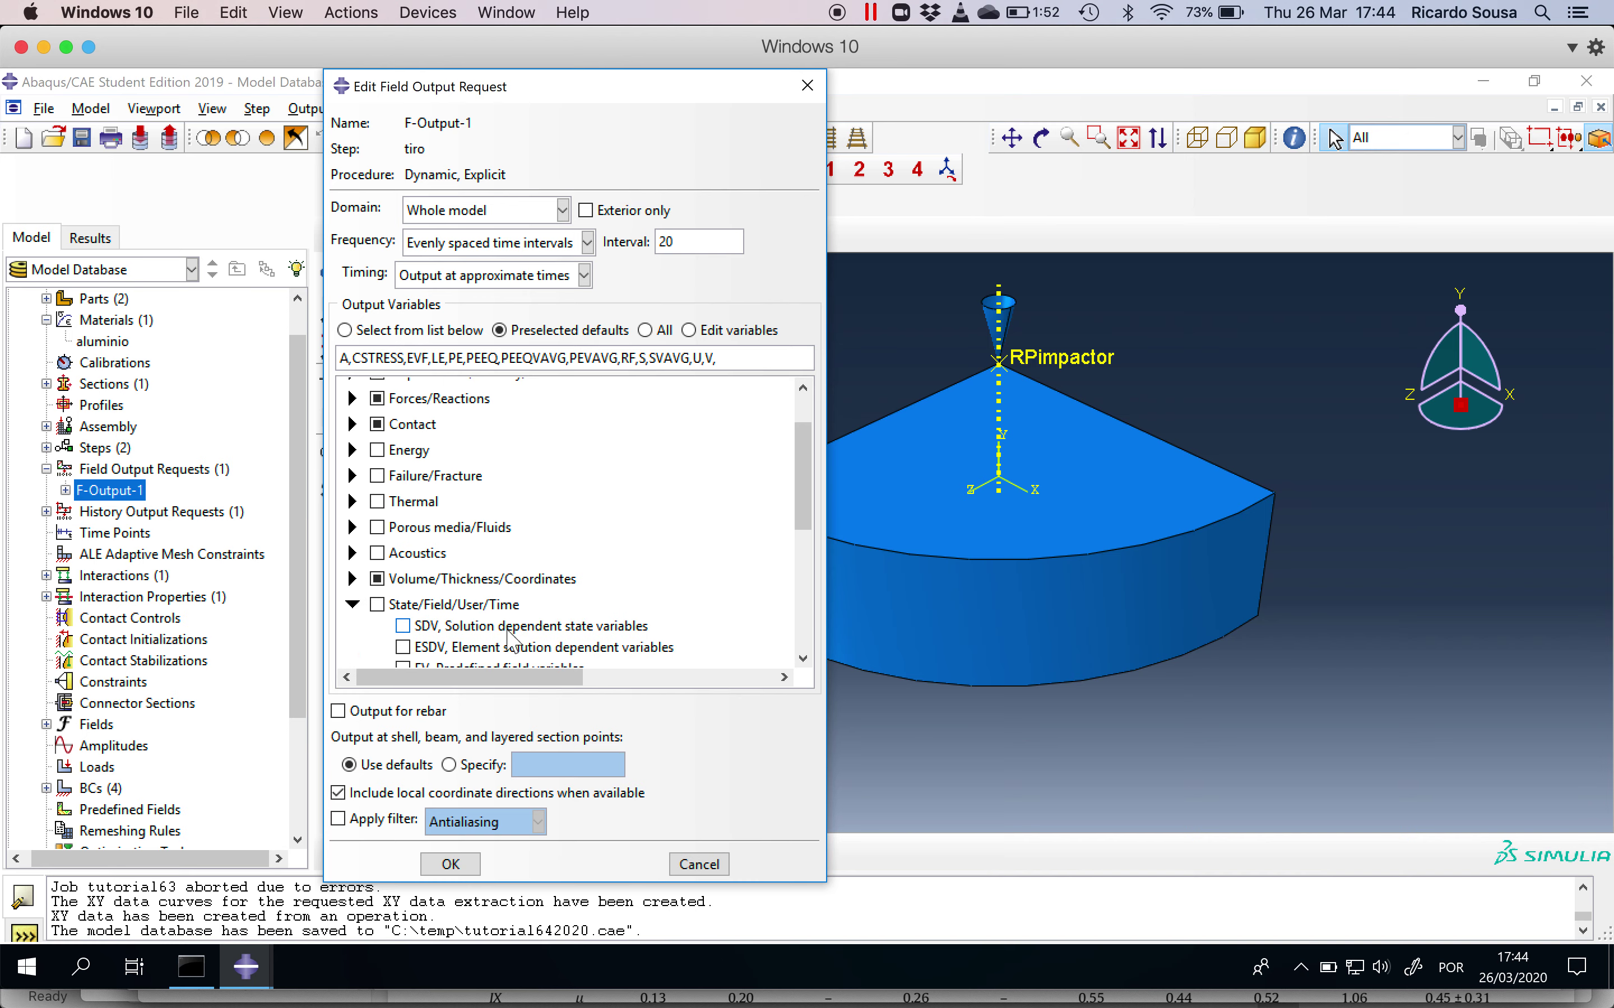
{"action": "scroll", "coordinate": [512, 642], "scroll_direction": "down", "scroll_amount": 6}
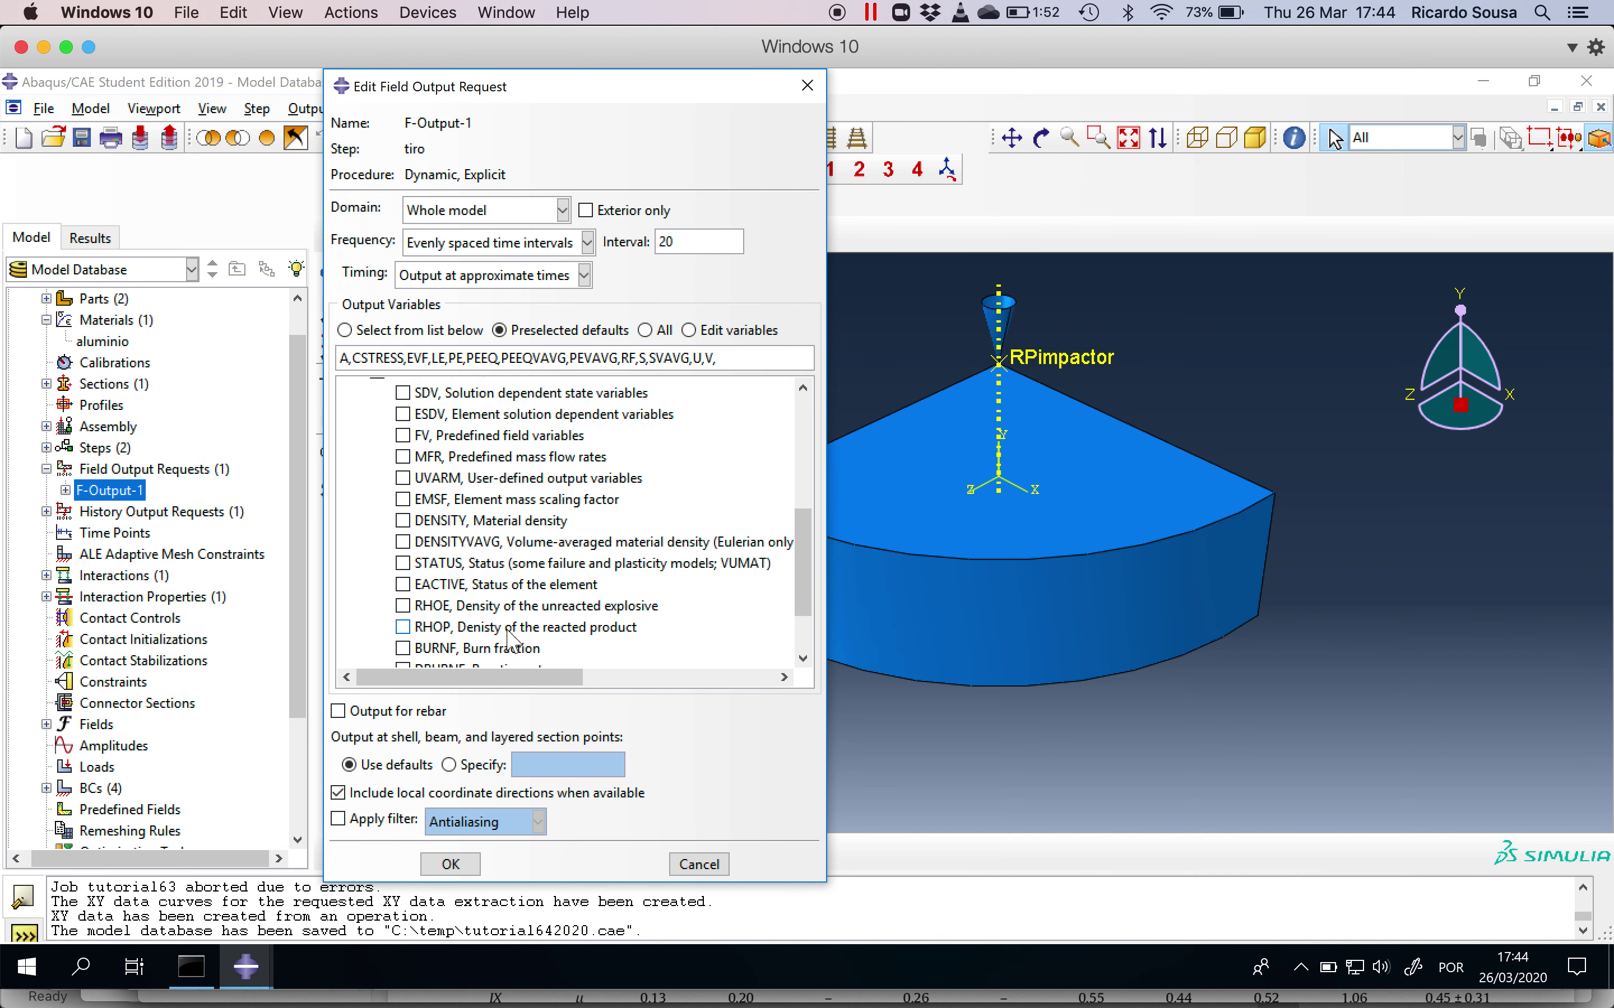
{"action": "left_click", "coordinate": [515, 567]}
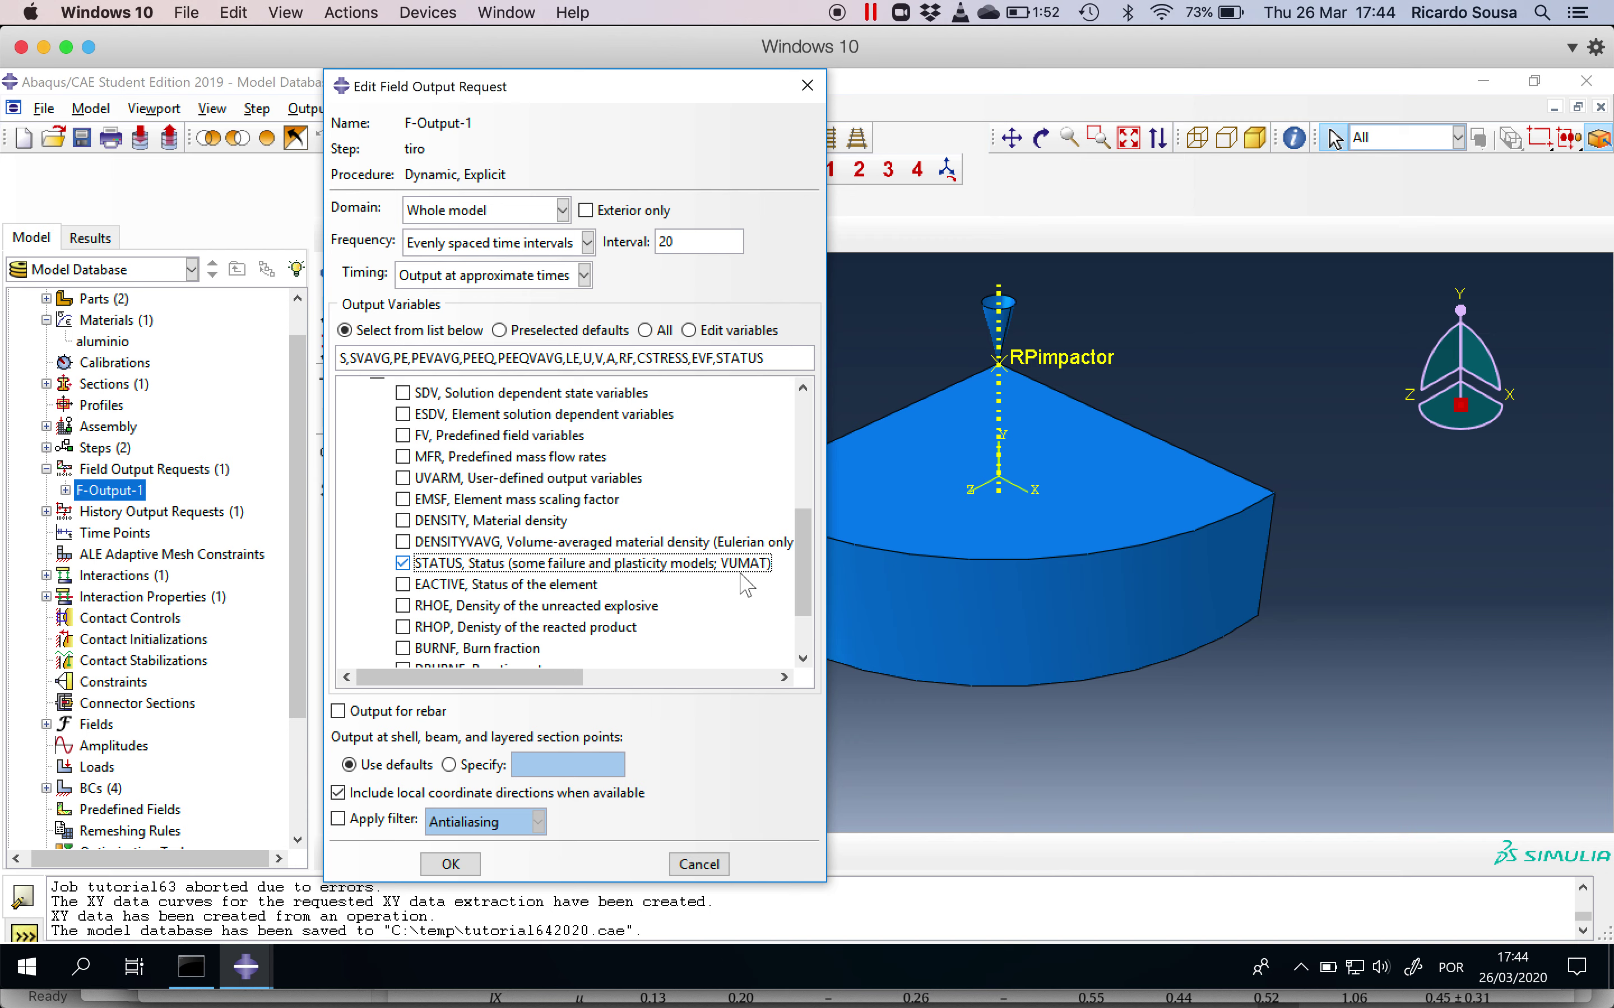
{"action": "left_click", "coordinate": [450, 865]}
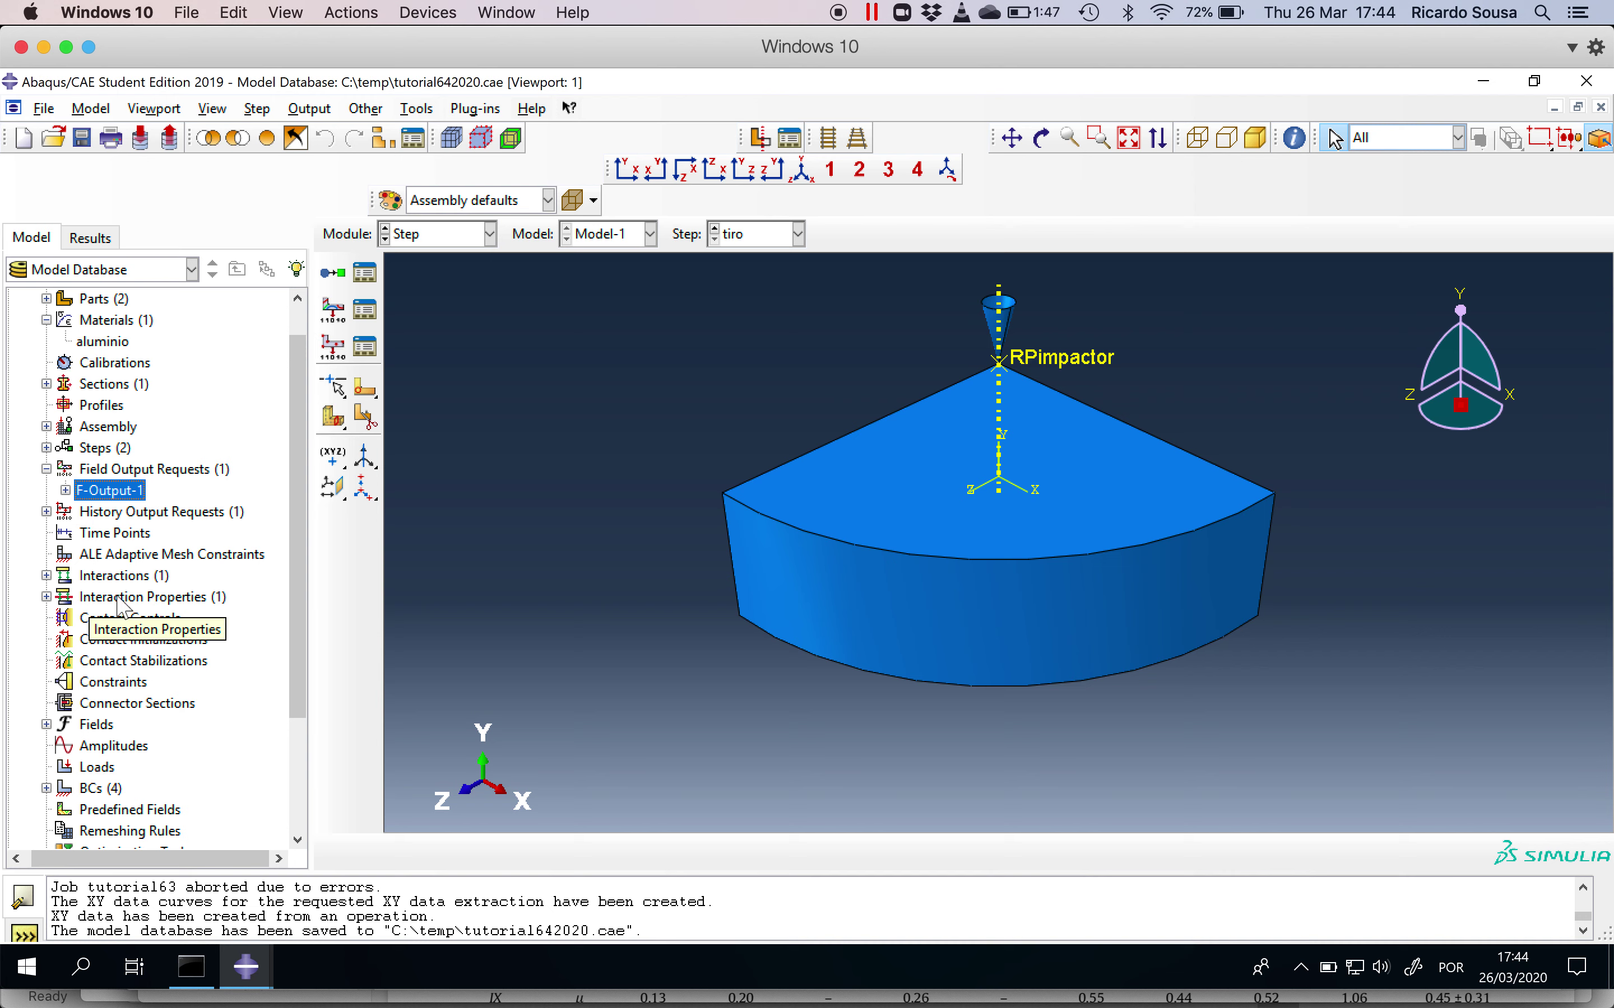
Locate the existing interaction property and the impactor-alvo interaction, and check the contact instructions in the tutorial PDF in Preview before returning to Abaqus/CAE
{"action": "left_click", "coordinate": [46, 597]}
{"action": "left_click", "coordinate": [103, 620]}
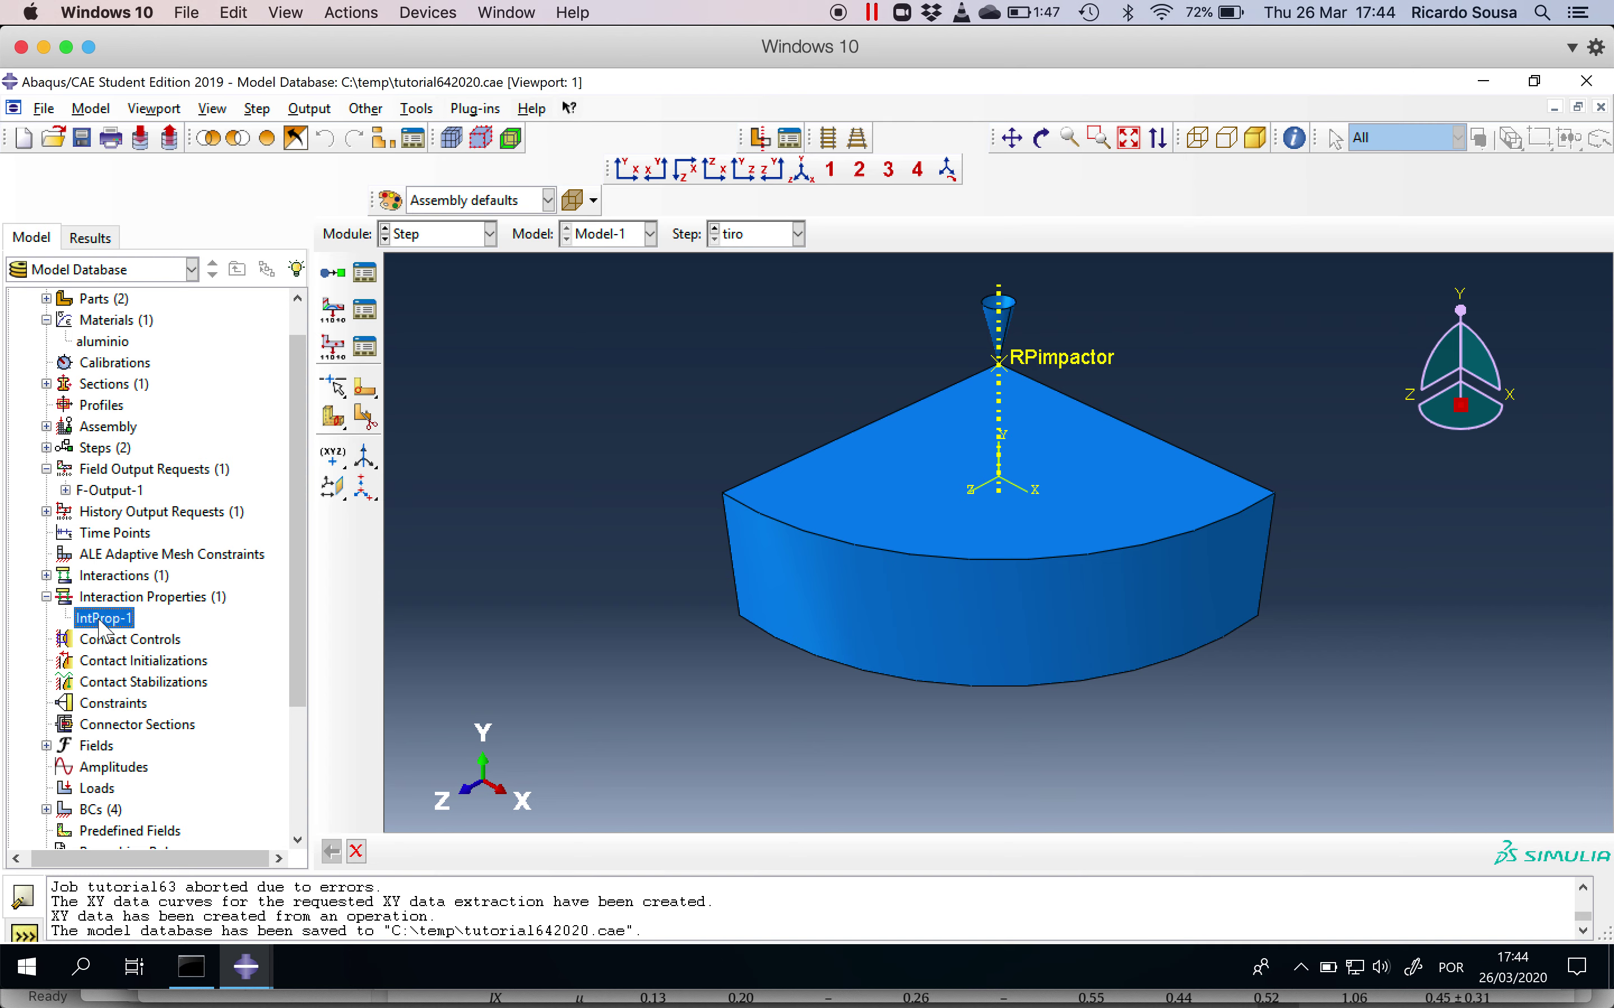
{"action": "left_click", "coordinate": [45, 582]}
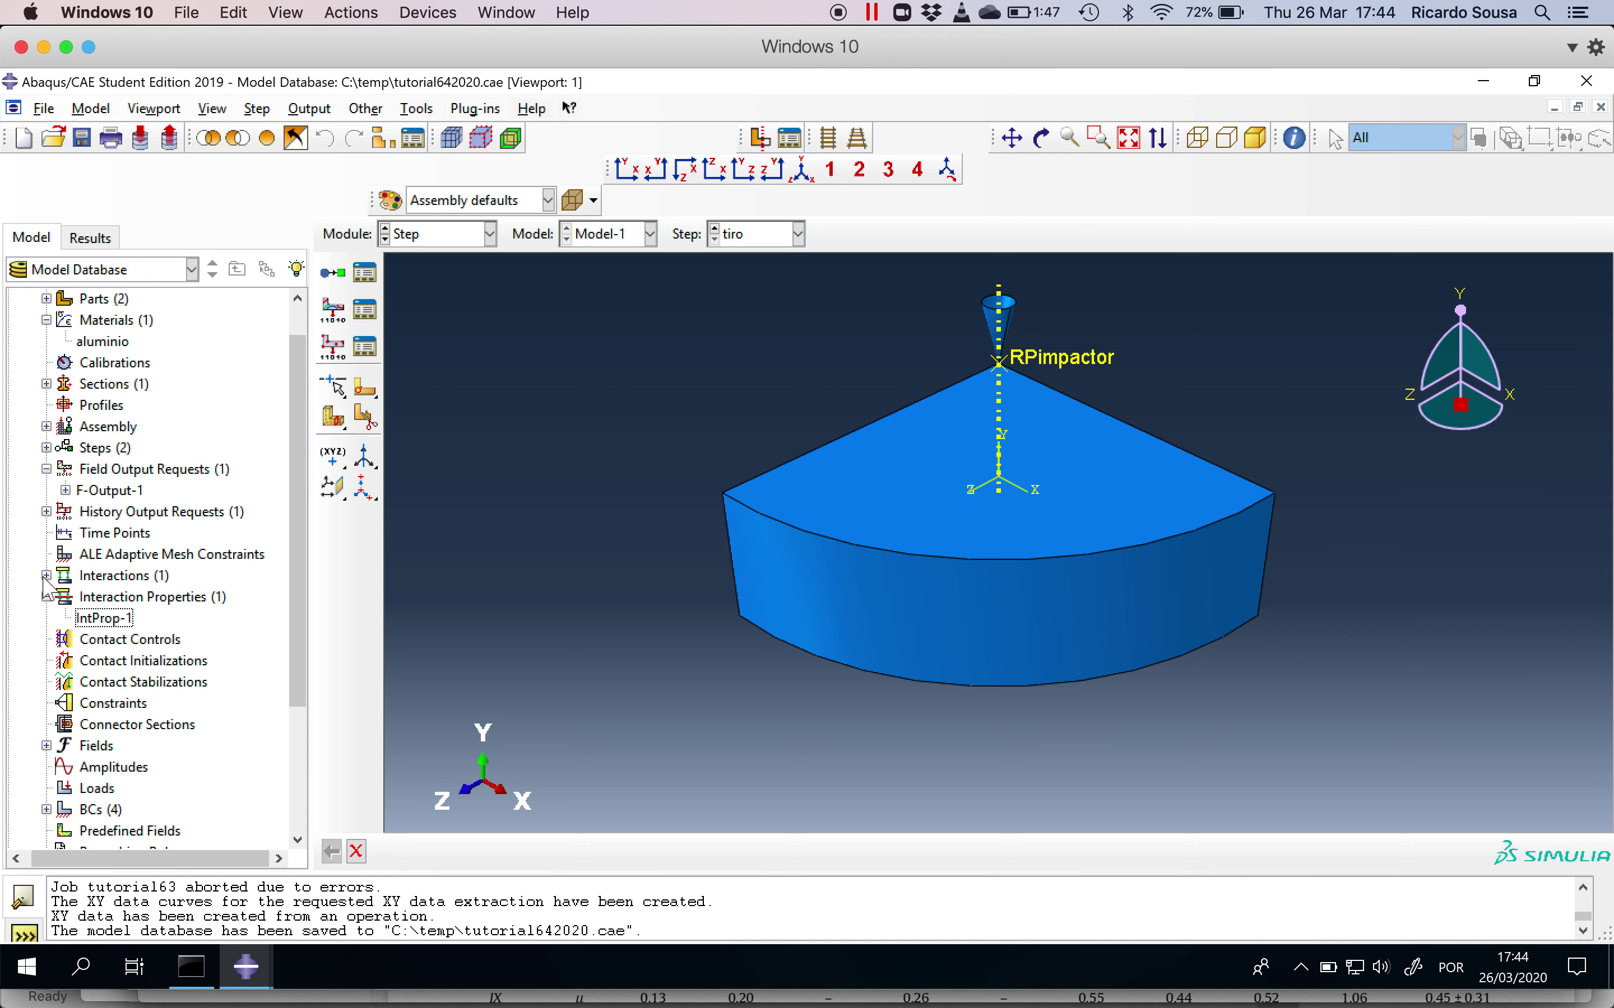
{"action": "left_click", "coordinate": [45, 575]}
{"action": "left_click", "coordinate": [105, 598]}
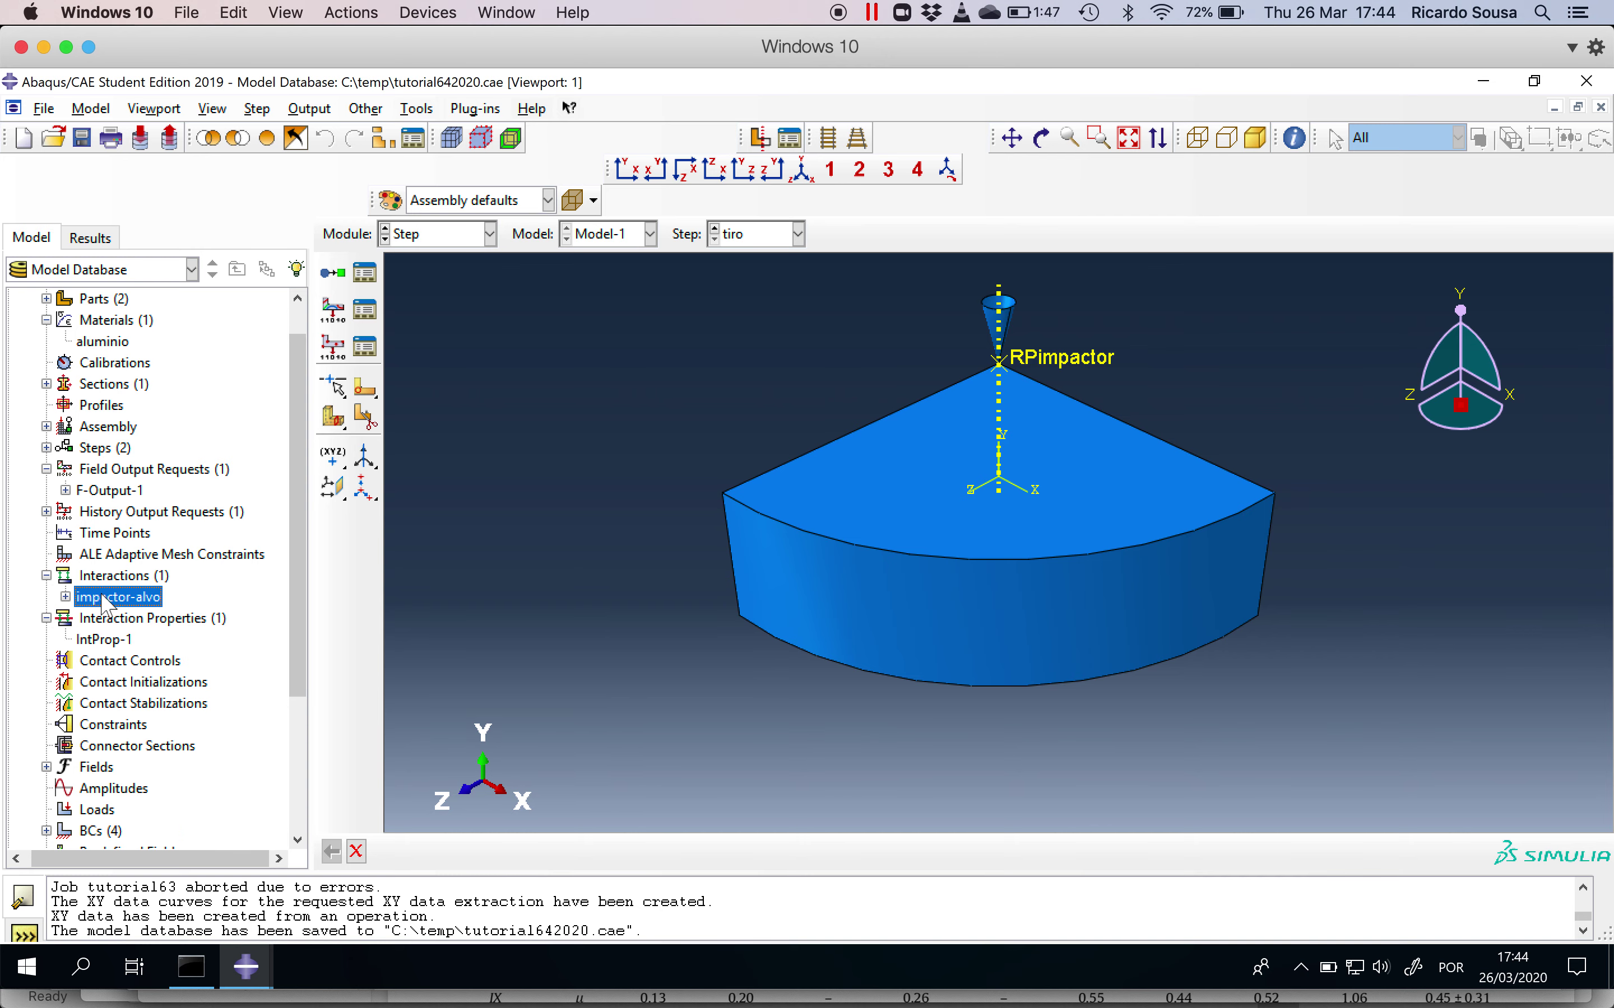
{"action": "right_click", "coordinate": [106, 605]}
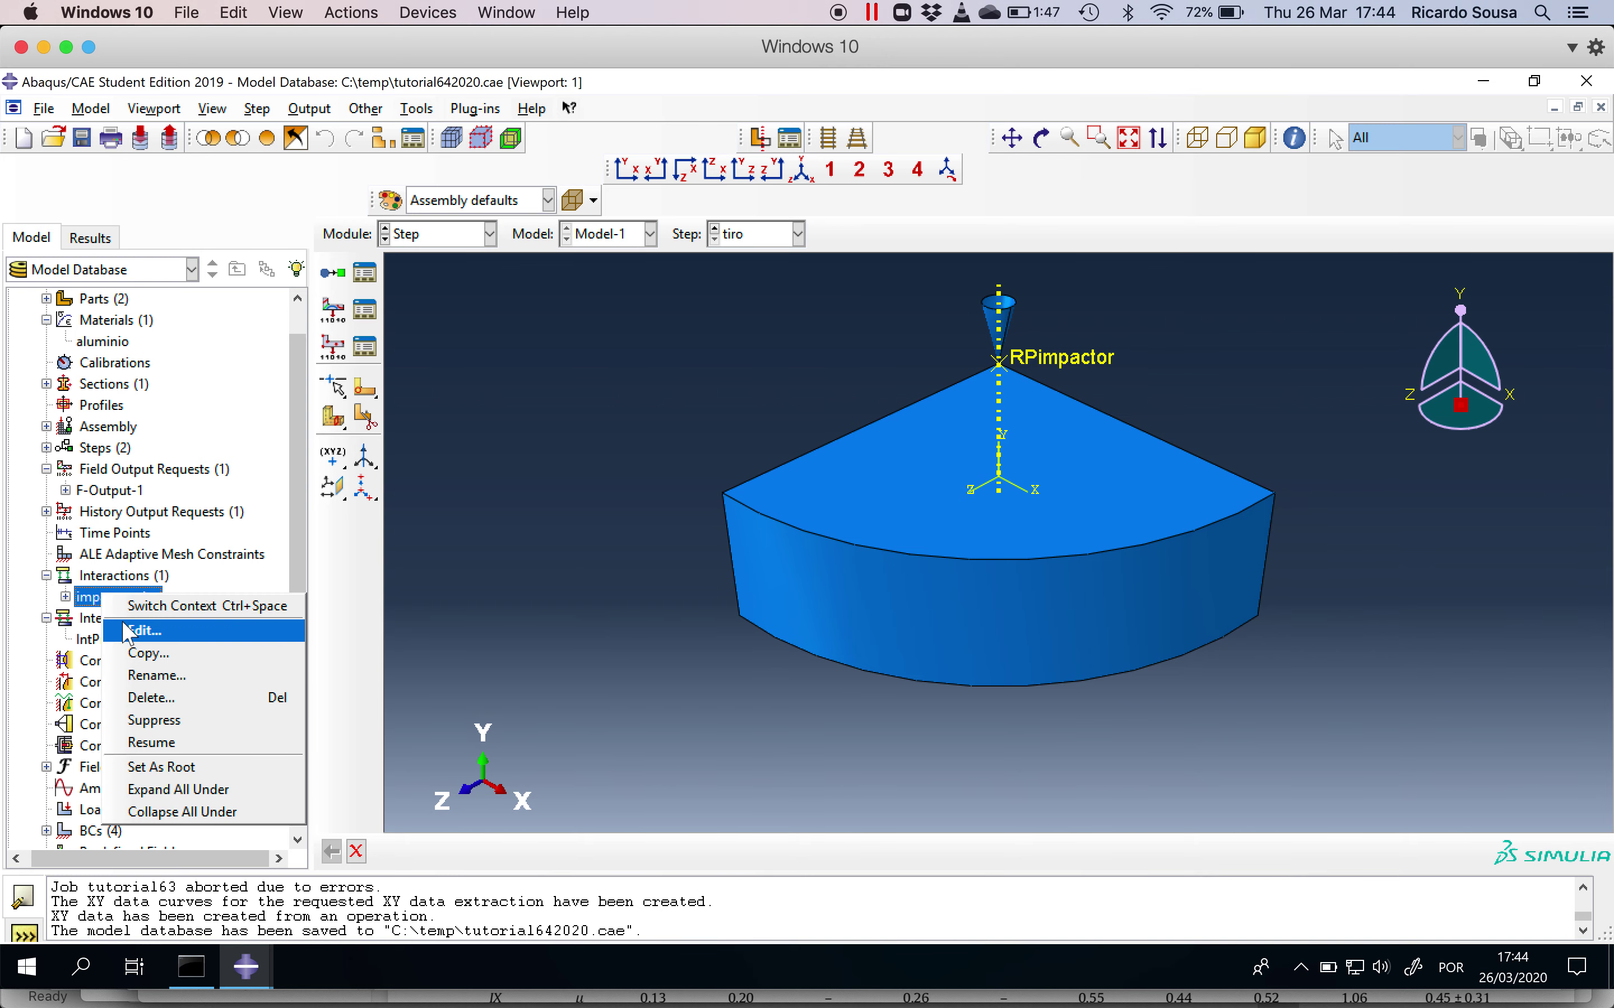
{"action": "key", "text": "super+Tab"}
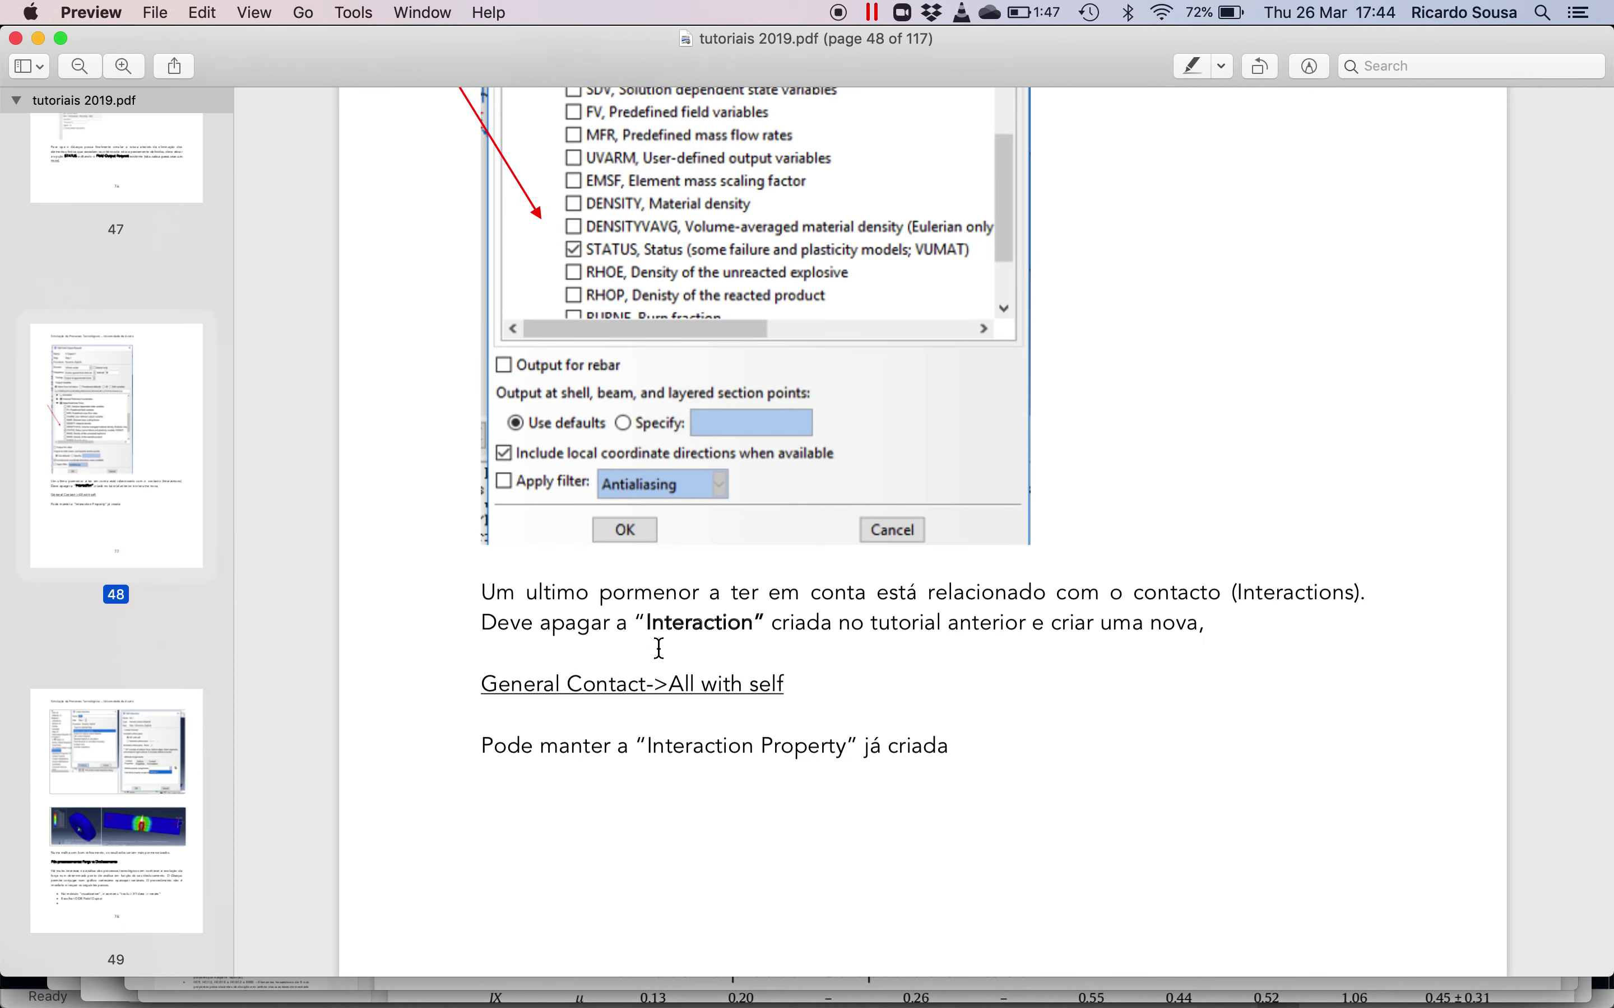
{"action": "key", "text": "super+Tab"}
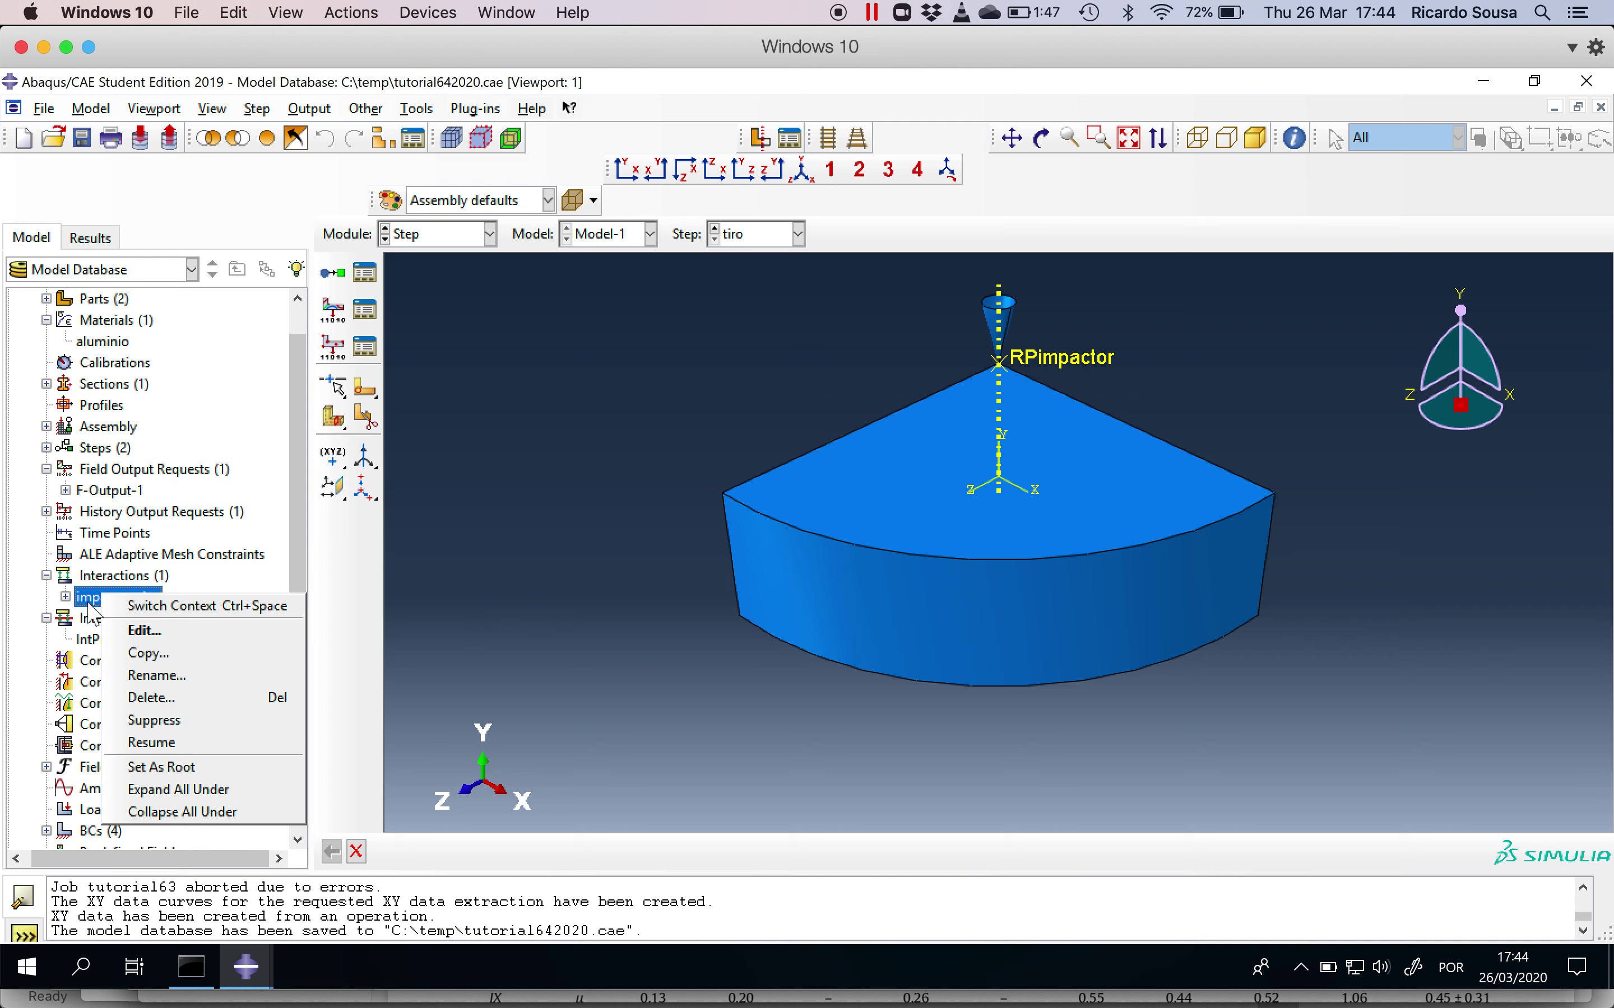
Delete the impactor-alvo interaction from the model
{"action": "left_click", "coordinate": [143, 676]}
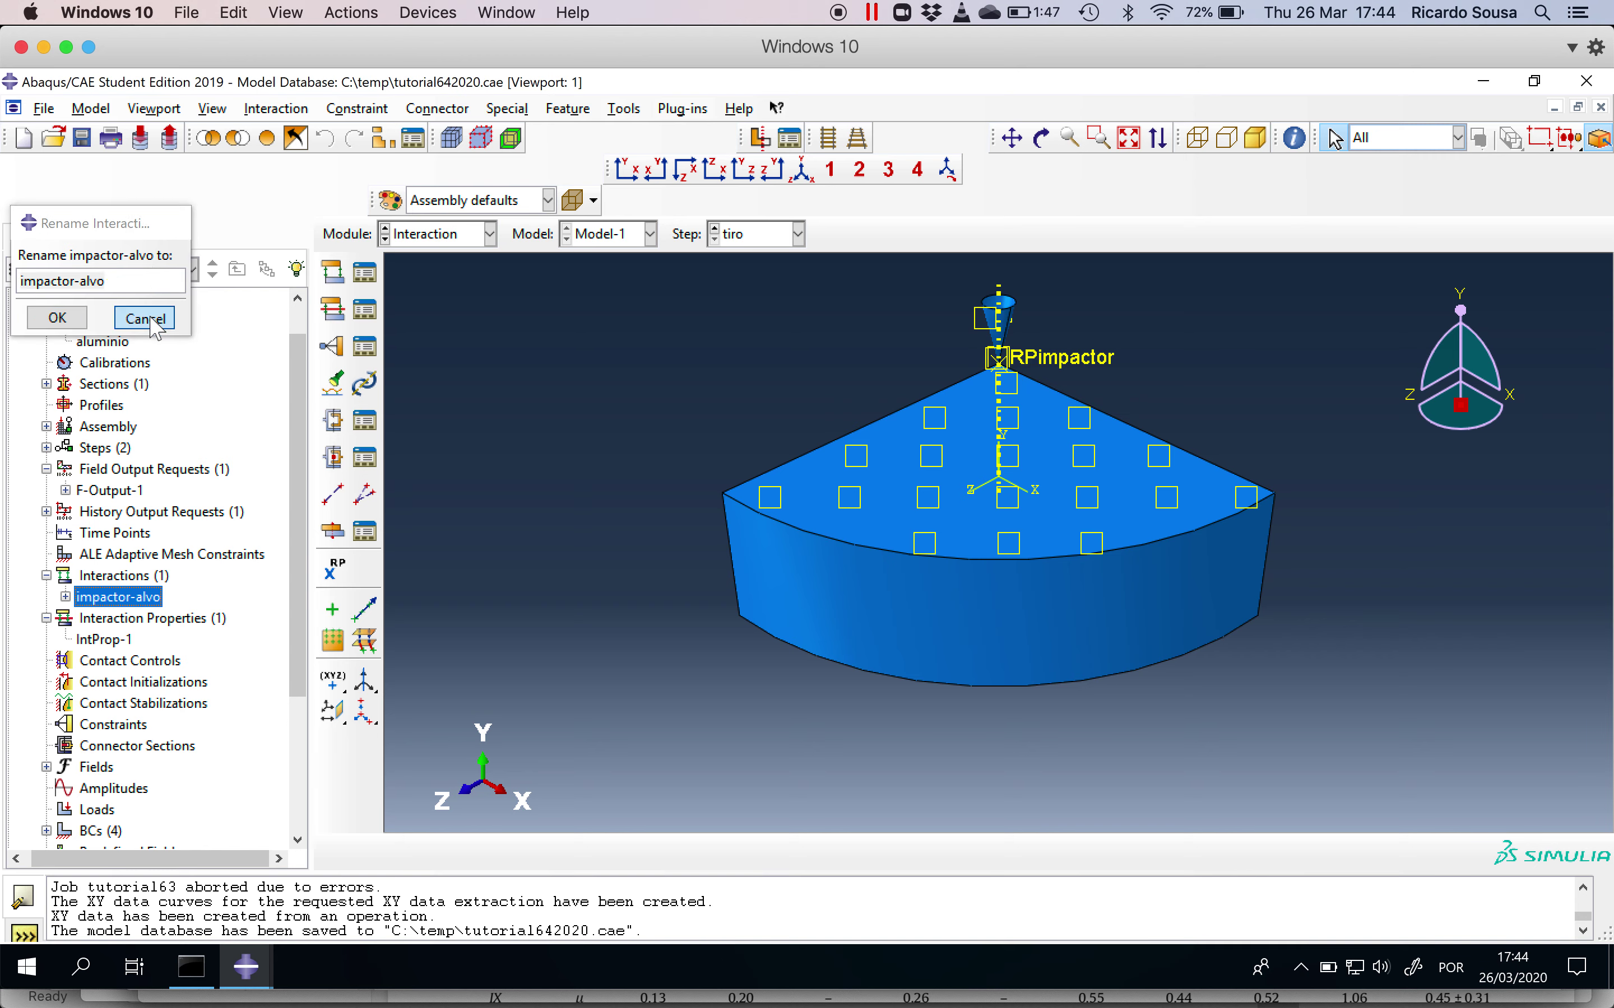
{"action": "left_click", "coordinate": [152, 320]}
{"action": "right_click", "coordinate": [149, 600]}
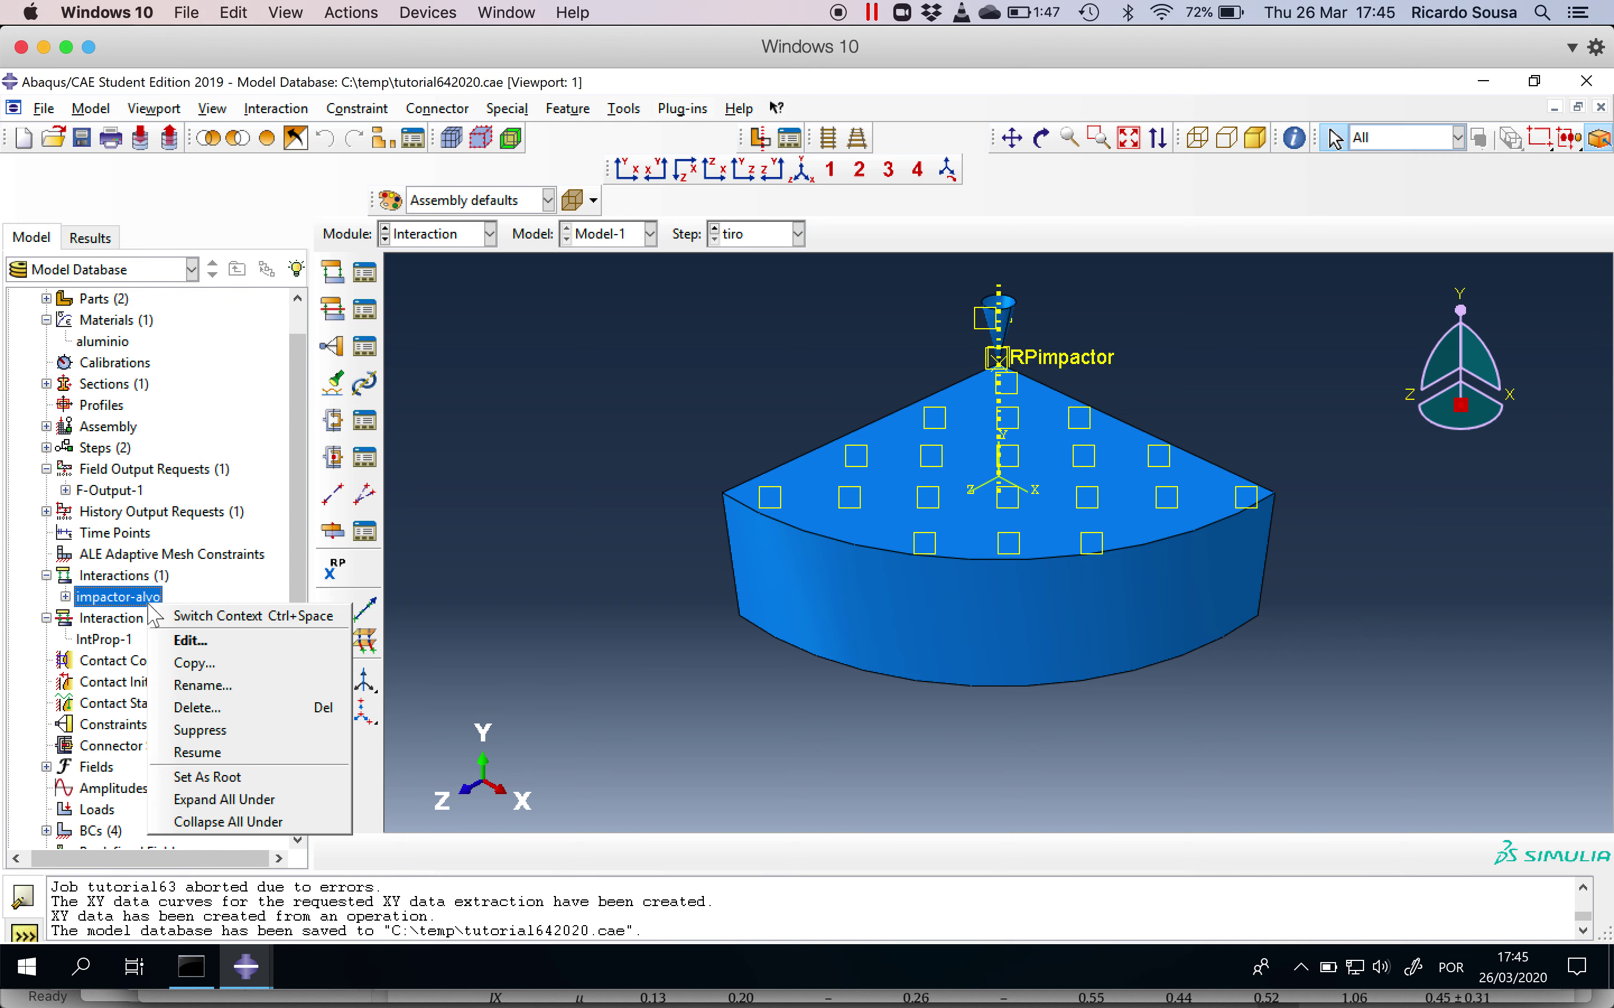
{"action": "left_click", "coordinate": [200, 707]}
{"action": "left_click", "coordinate": [751, 542]}
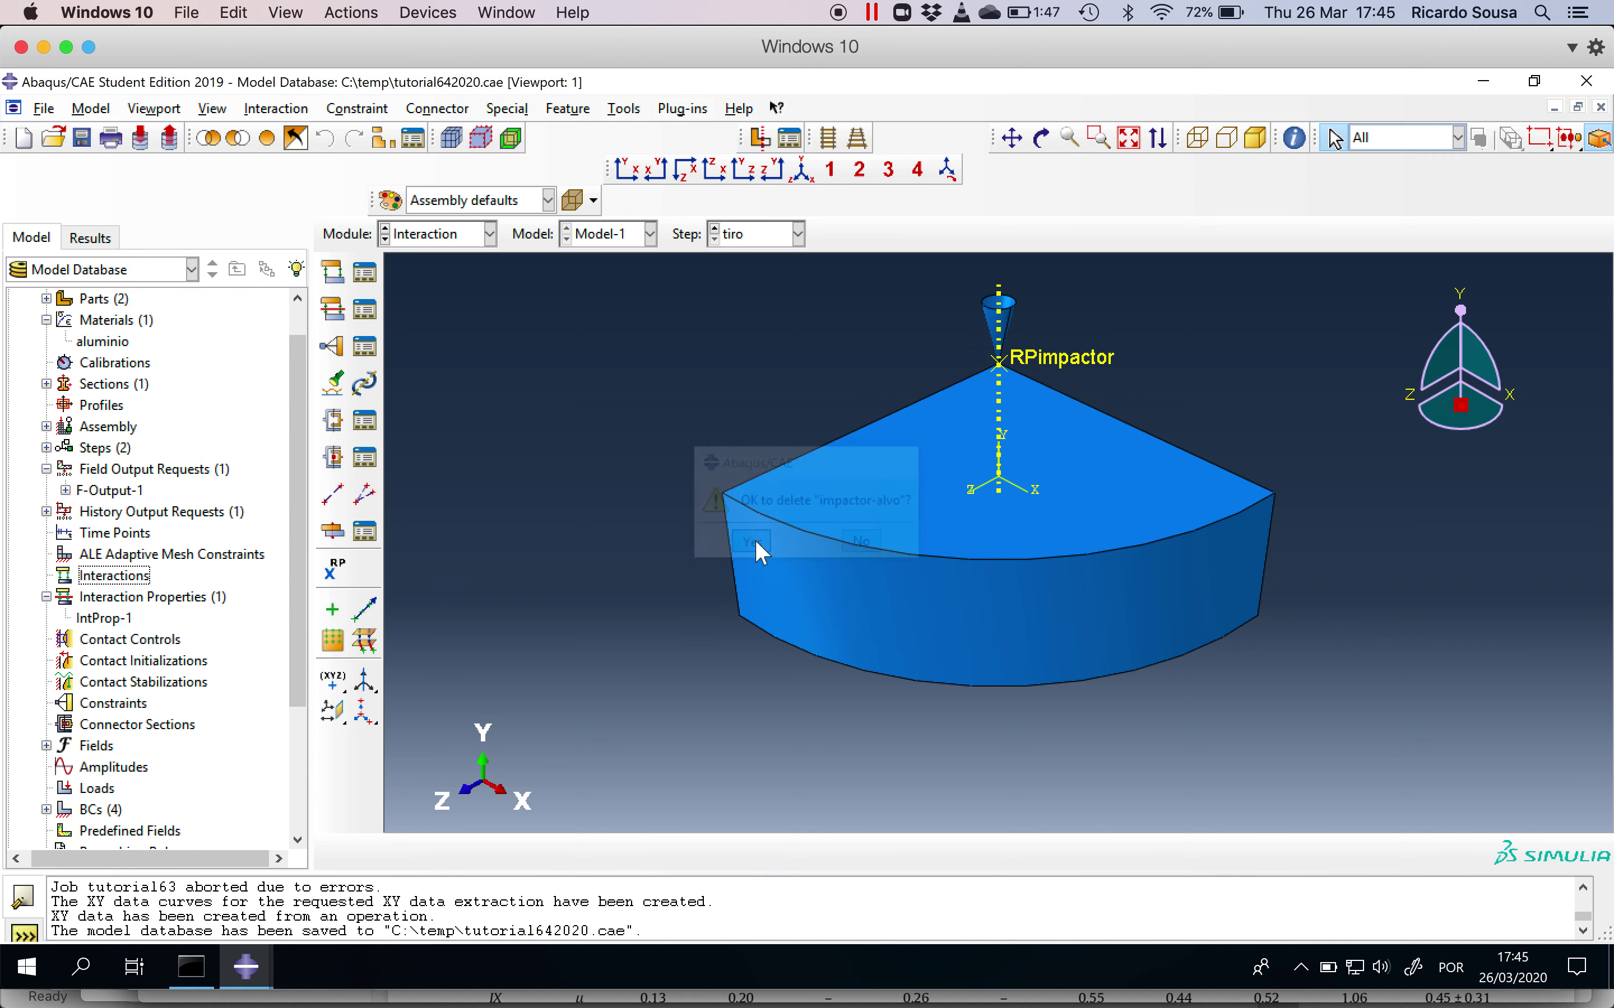
Create a General contact (Explicit) interaction in step tiro covering All* with self, with IntProp-1 as the global property assignment
{"action": "double_click", "coordinate": [122, 577]}
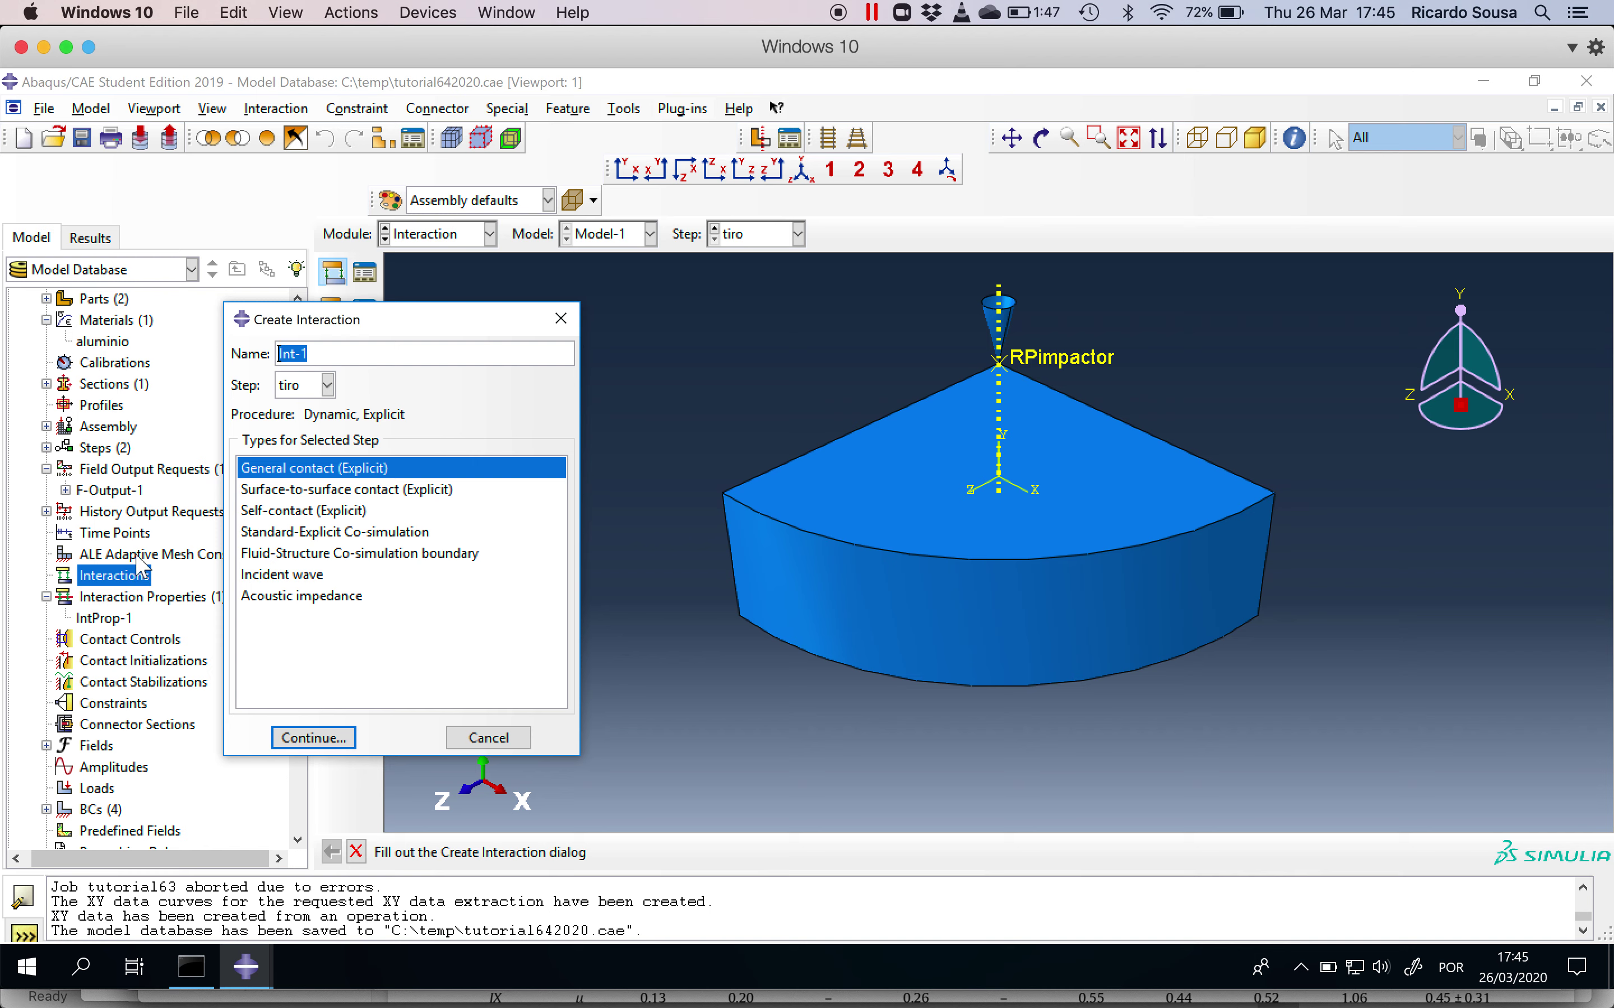
{"action": "left_click", "coordinate": [272, 488]}
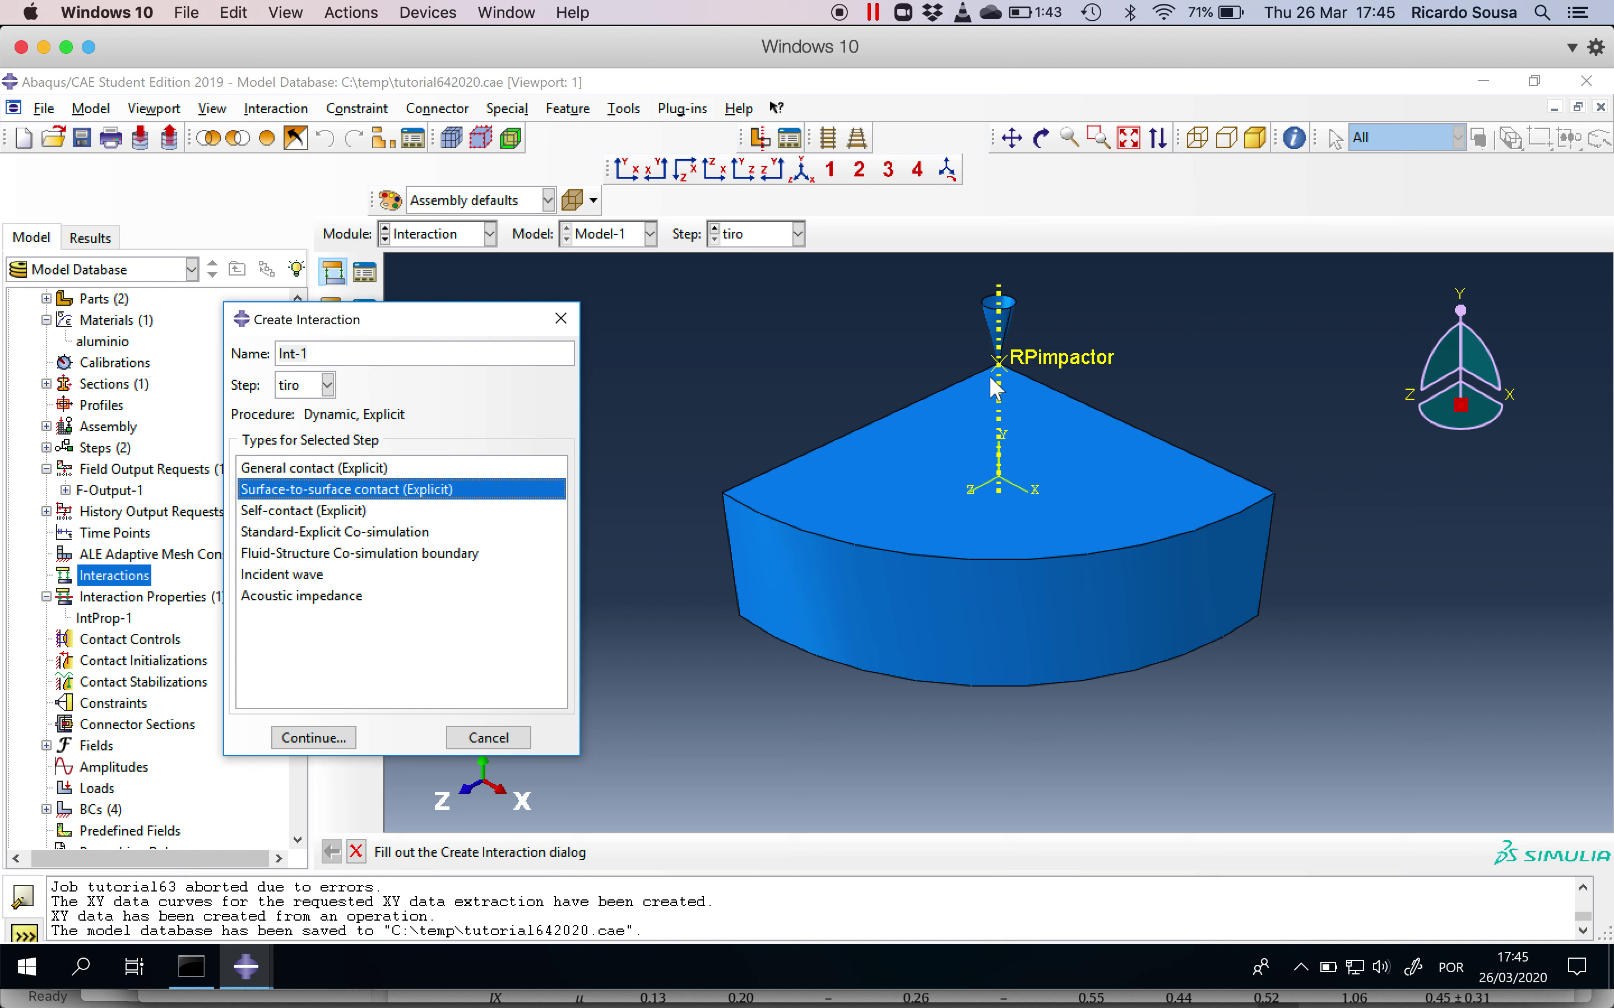
{"action": "left_click", "coordinate": [382, 468]}
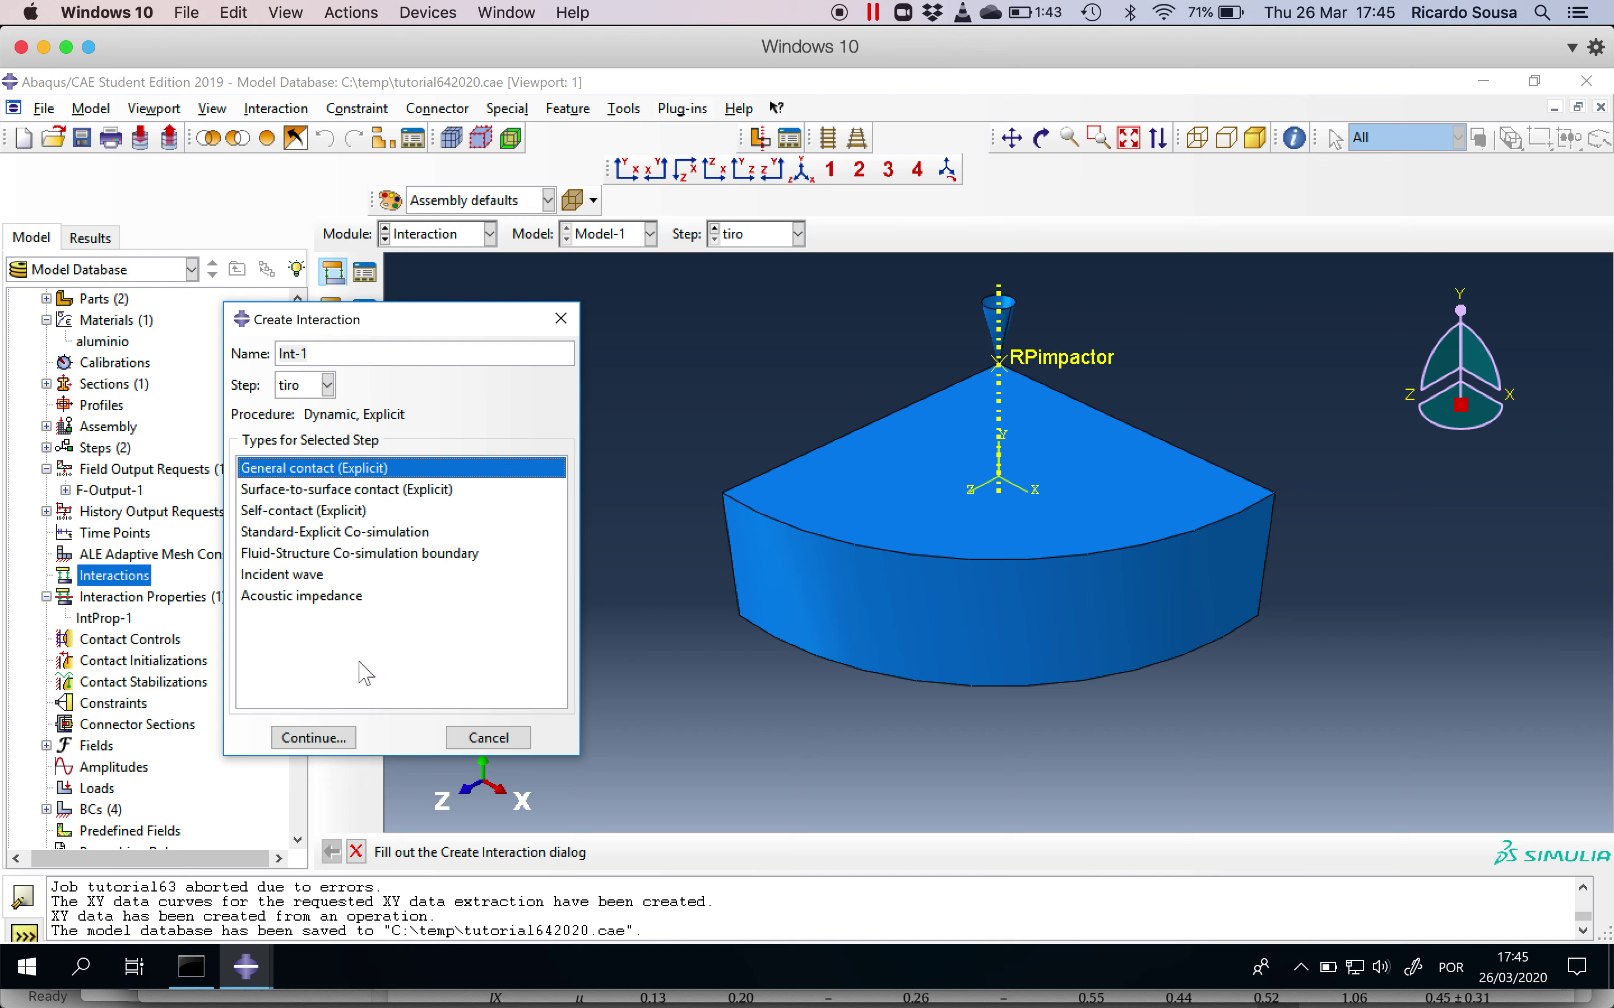
{"action": "left_click", "coordinate": [331, 739]}
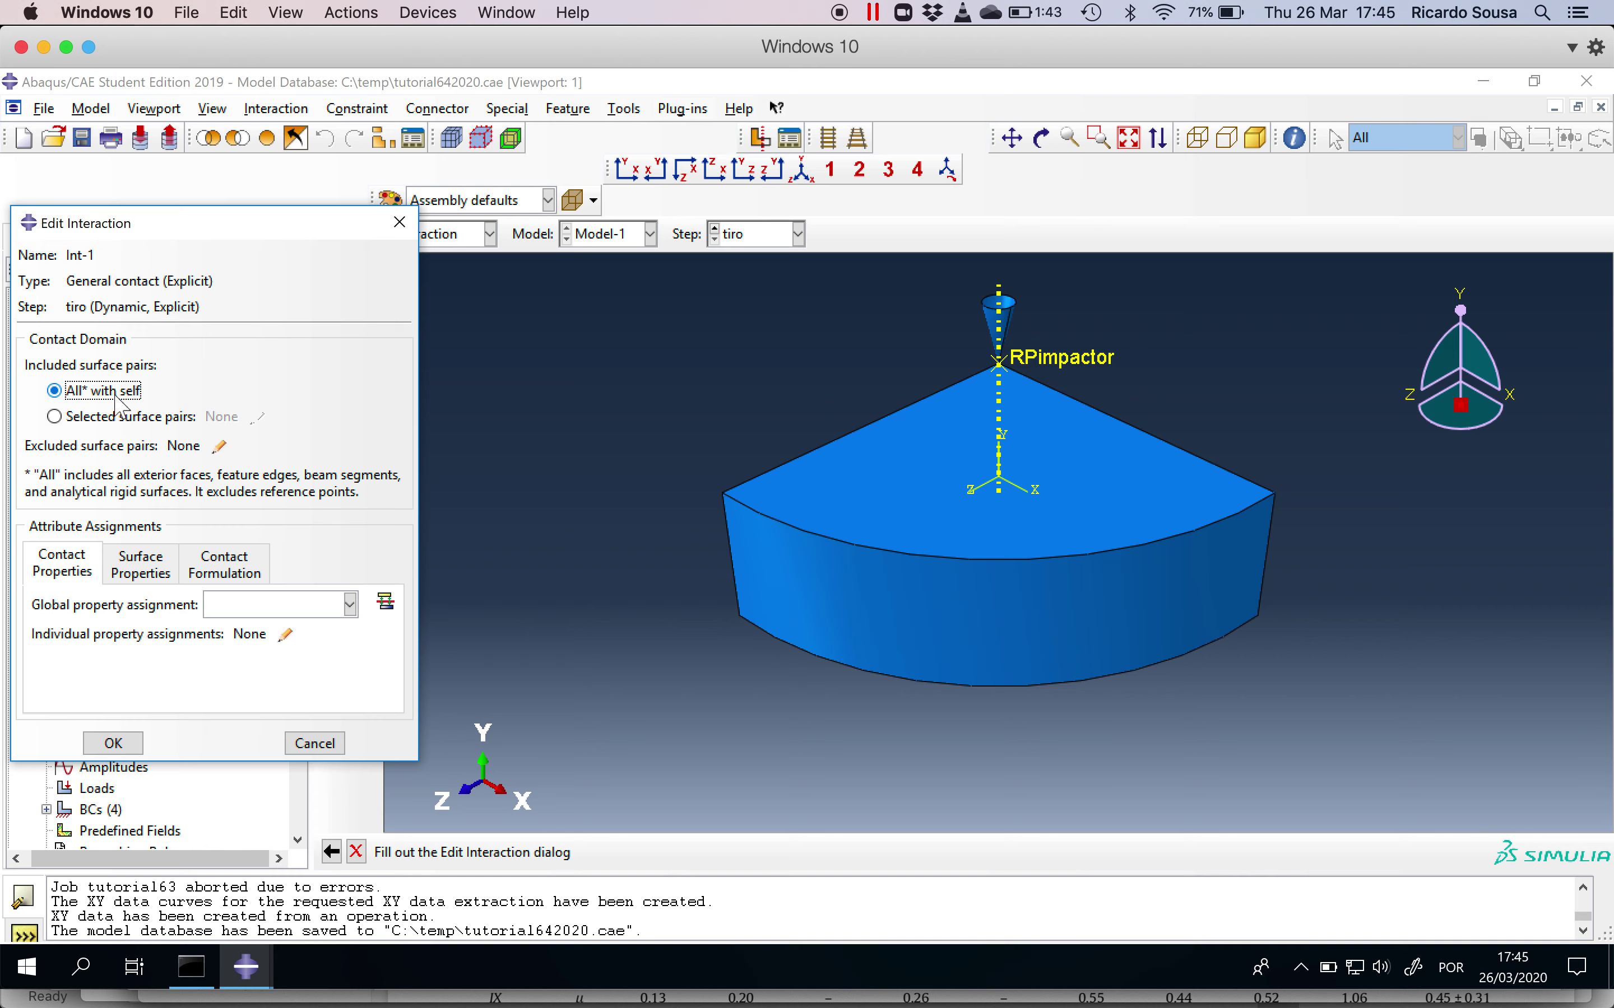
{"action": "left_click", "coordinate": [308, 608]}
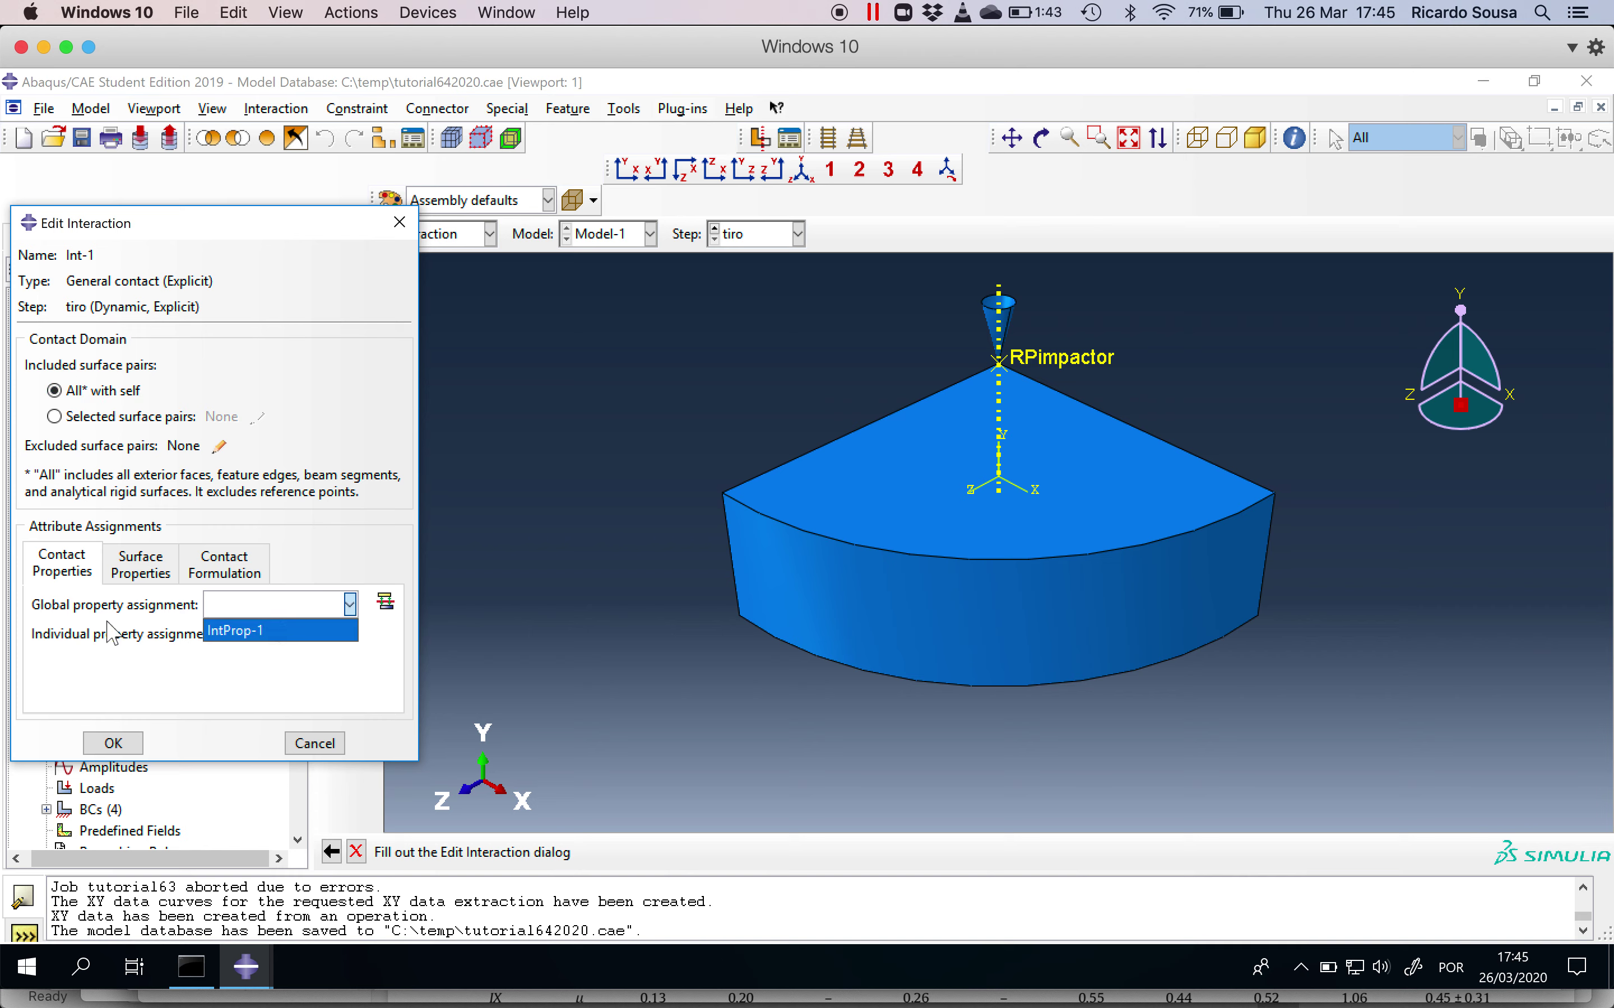
{"action": "left_click", "coordinate": [262, 638]}
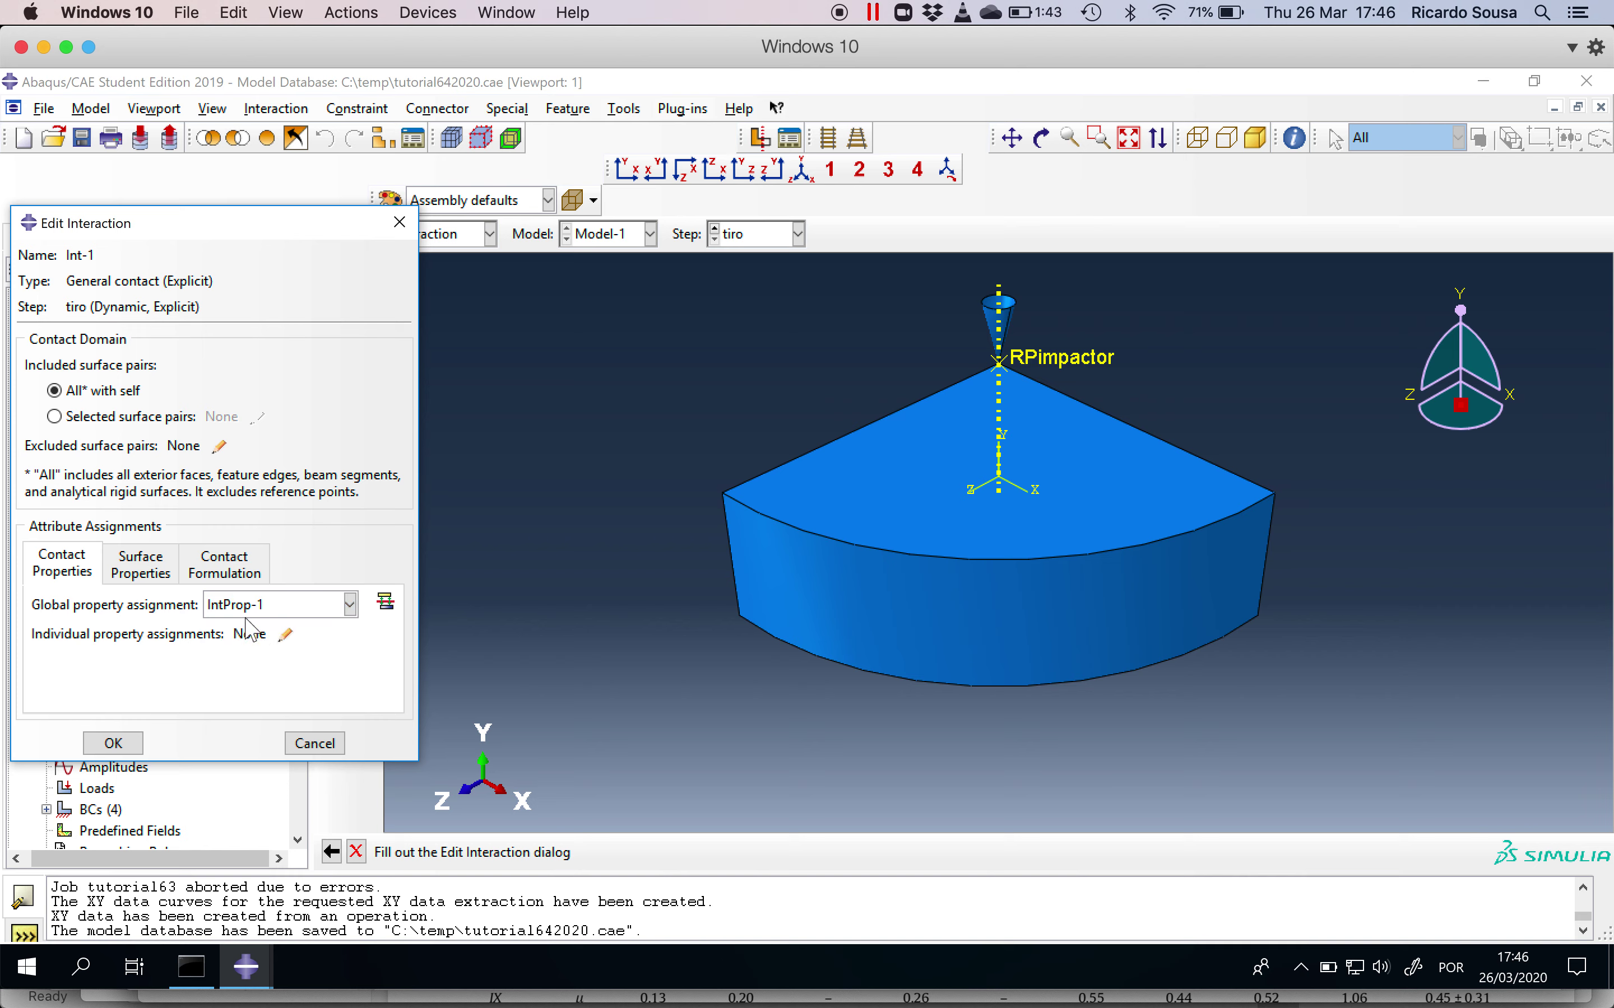
{"action": "left_click", "coordinate": [112, 746]}
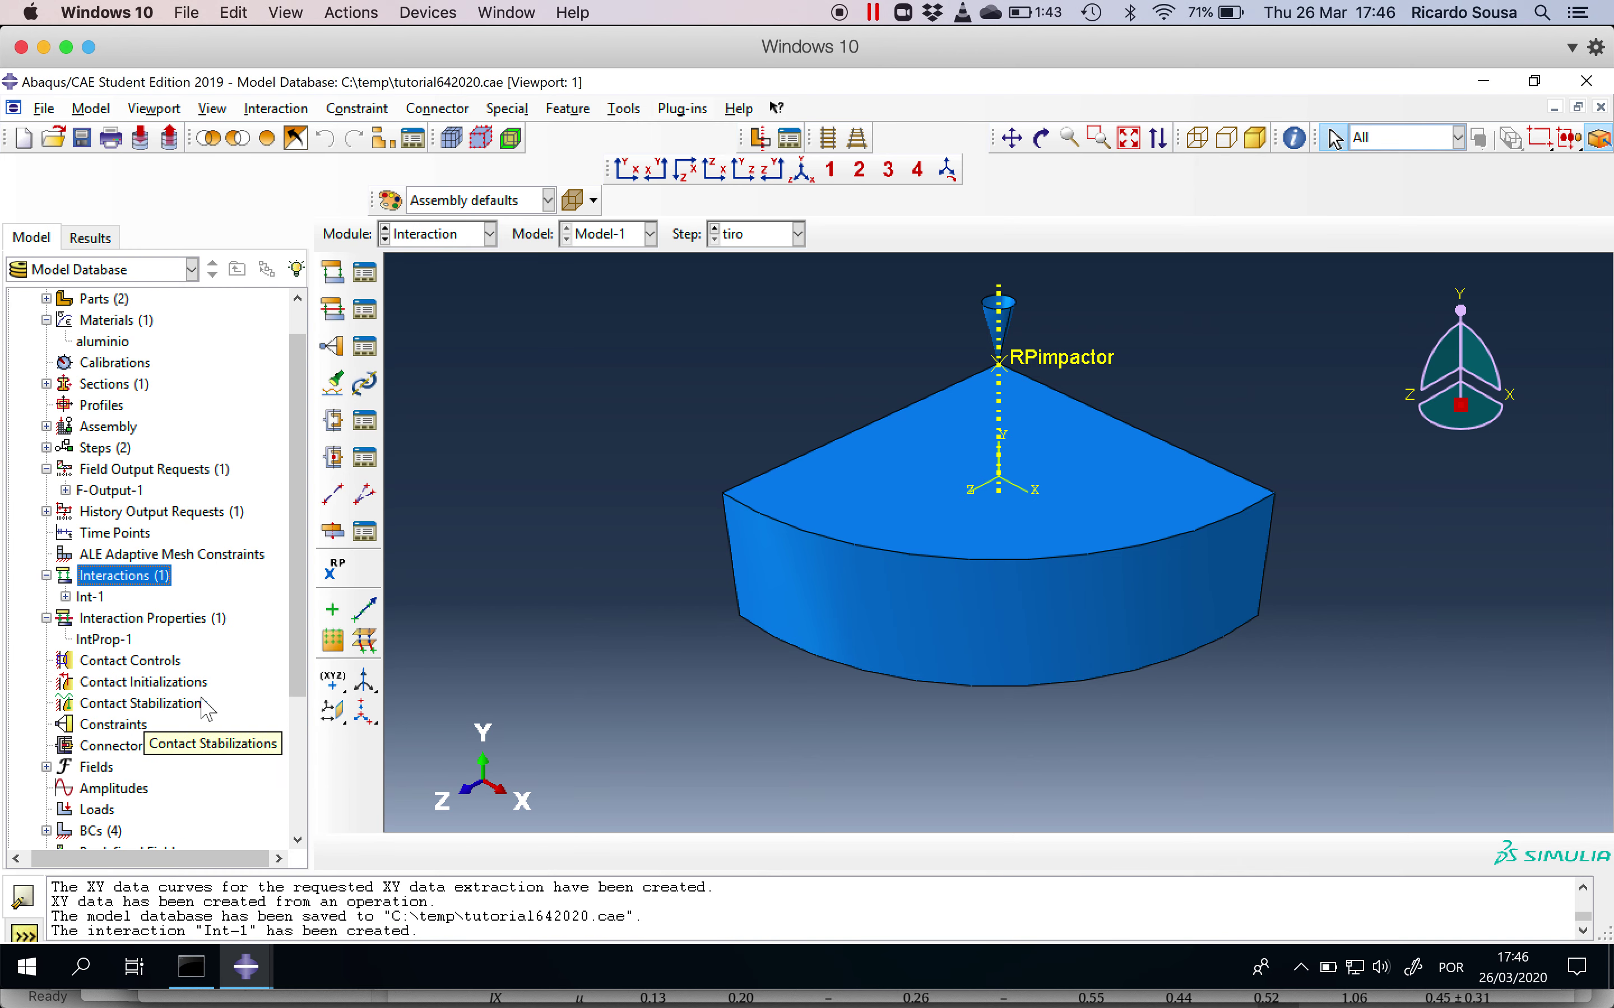
Switch to the tutorial PDF in Preview and review the general contact figures, expected perforation results and force-displacement post-processing instructions
{"action": "scroll", "coordinate": [207, 709], "scroll_direction": "down", "scroll_amount": 3}
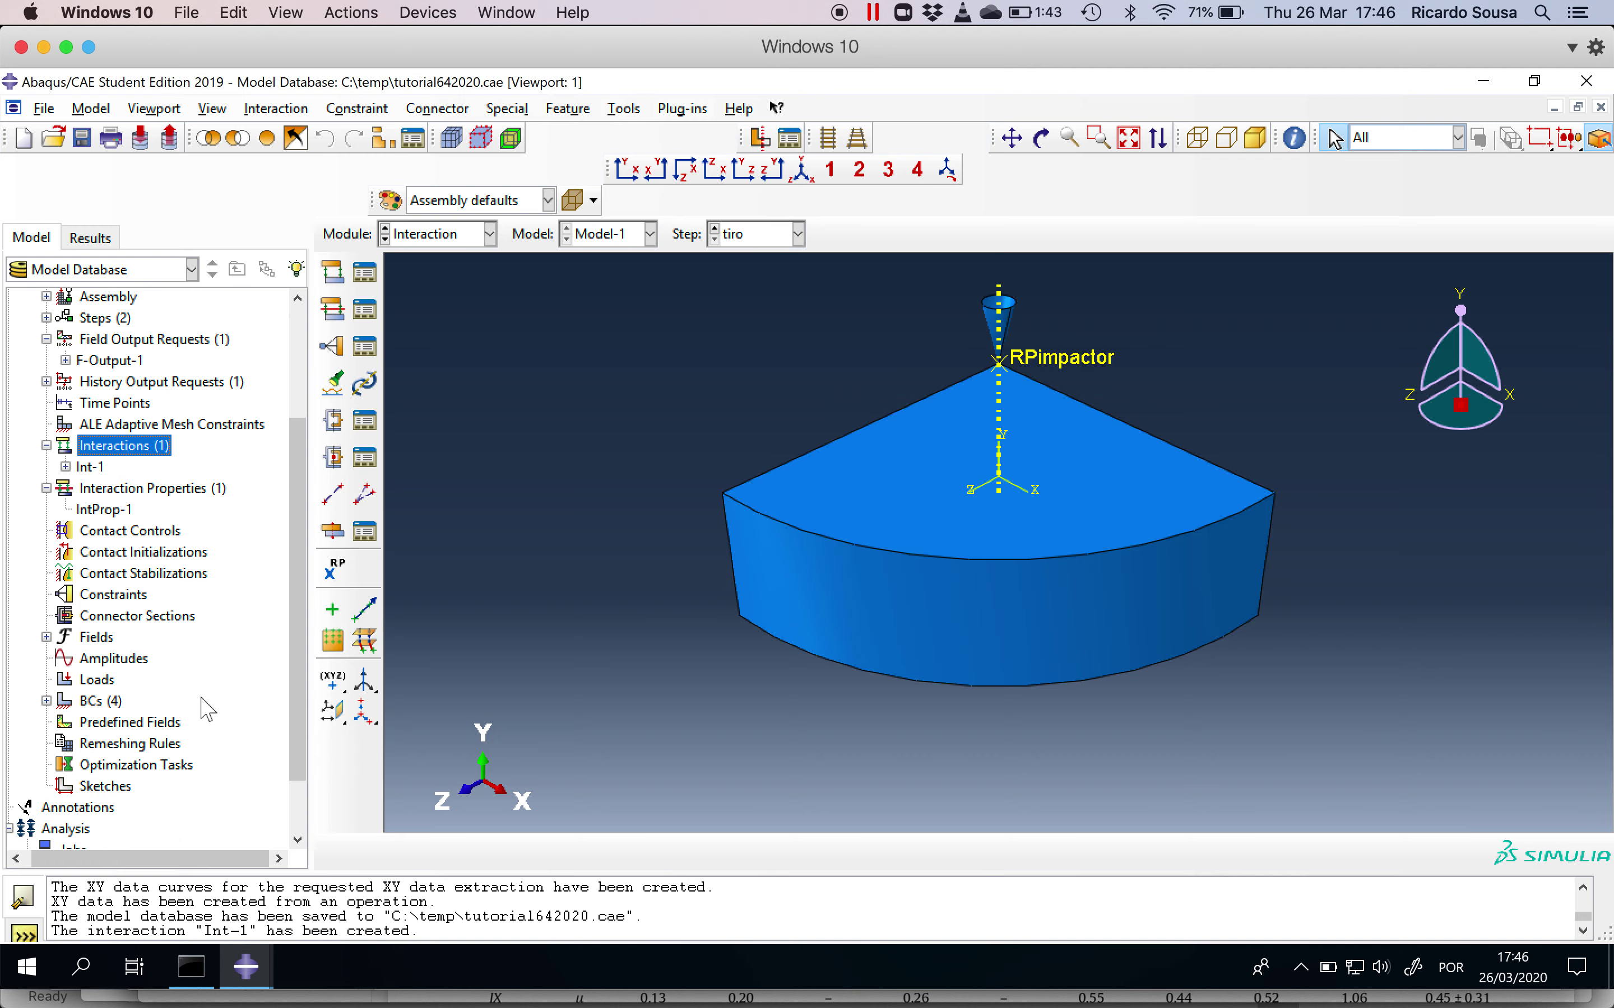
{"action": "key", "text": "super+Tab"}
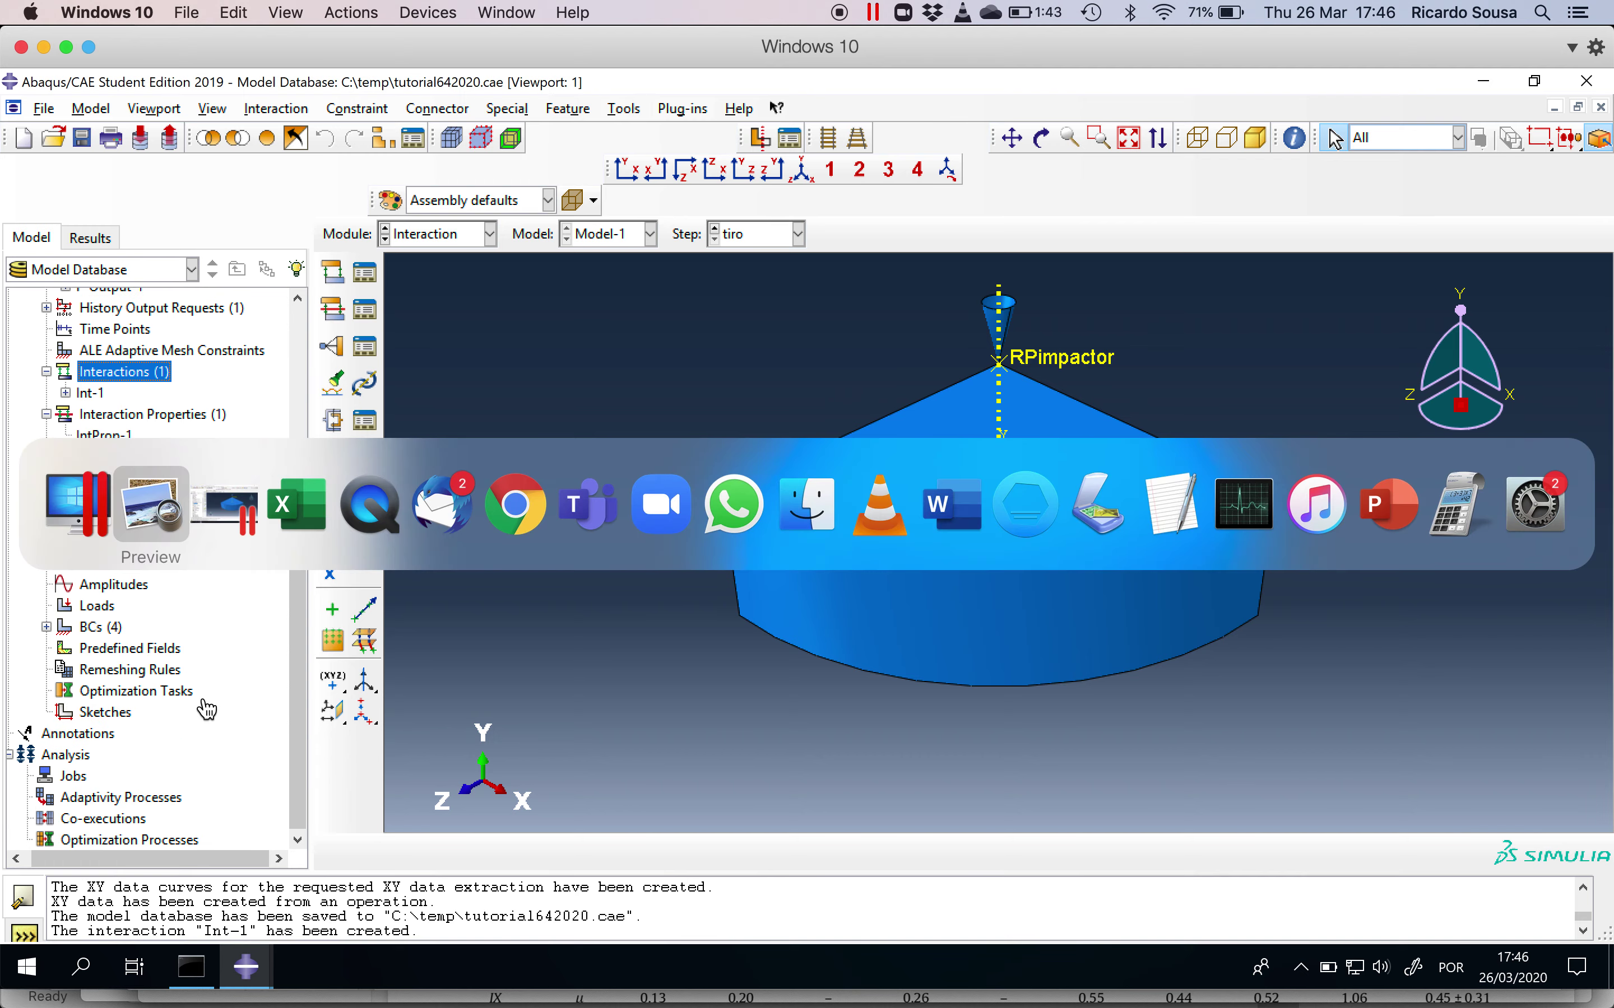
{"action": "scroll", "coordinate": [341, 650], "scroll_direction": "down", "scroll_amount": 10}
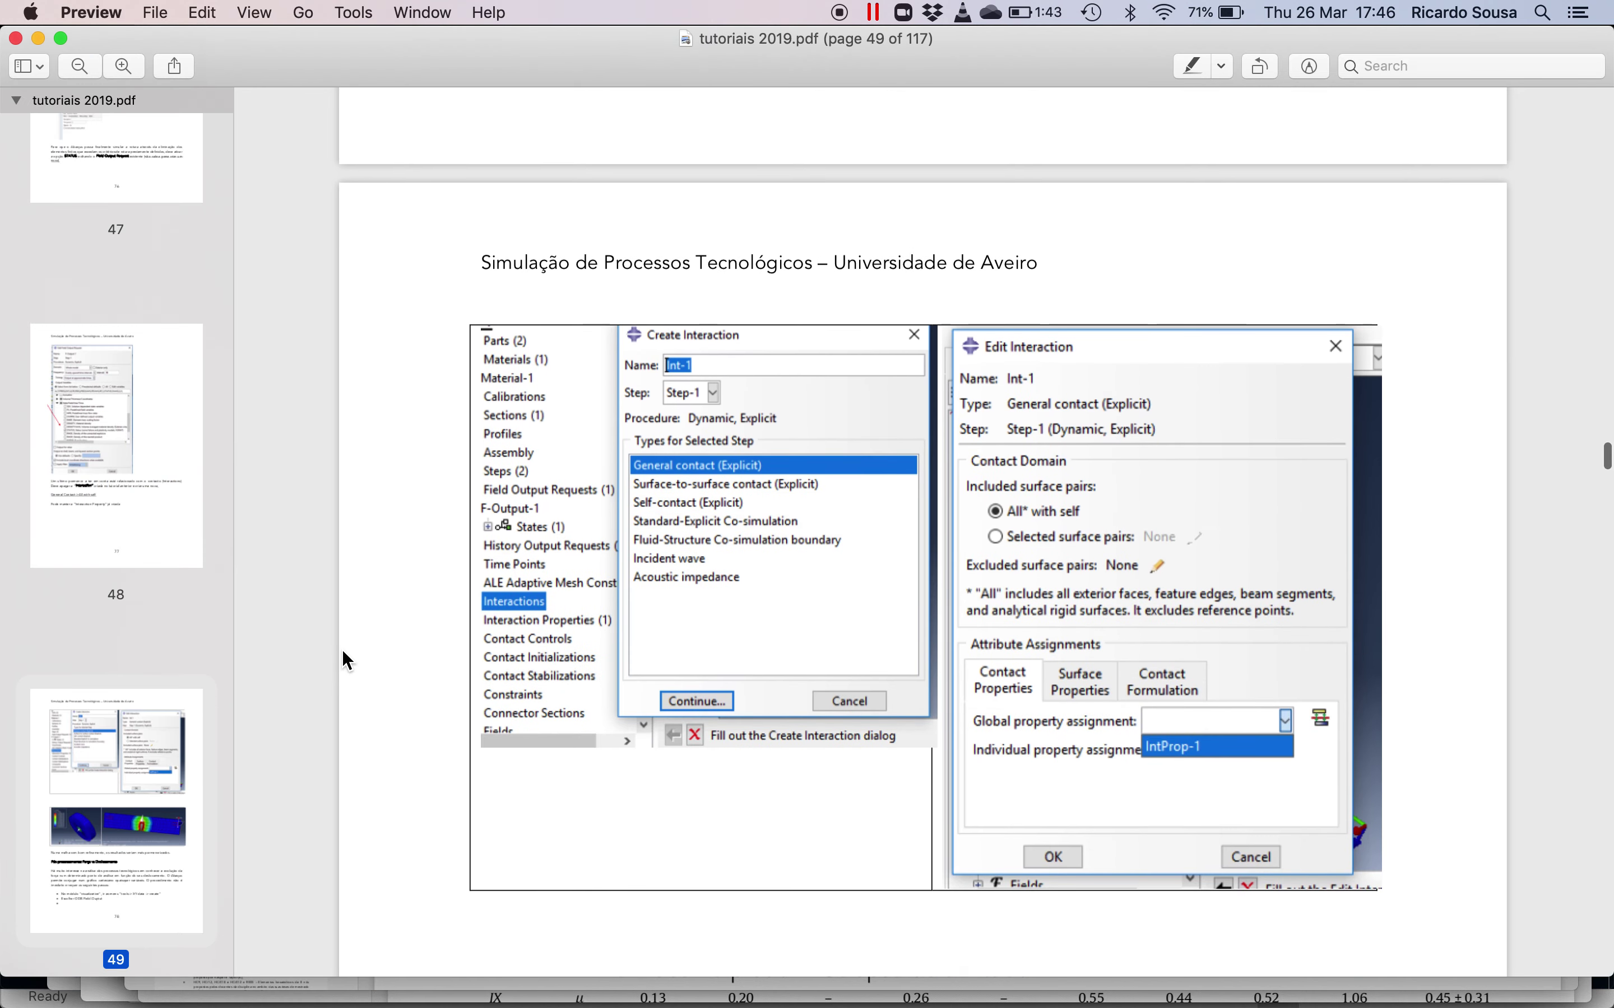
{"action": "scroll", "coordinate": [343, 652], "scroll_direction": "down", "scroll_amount": 10}
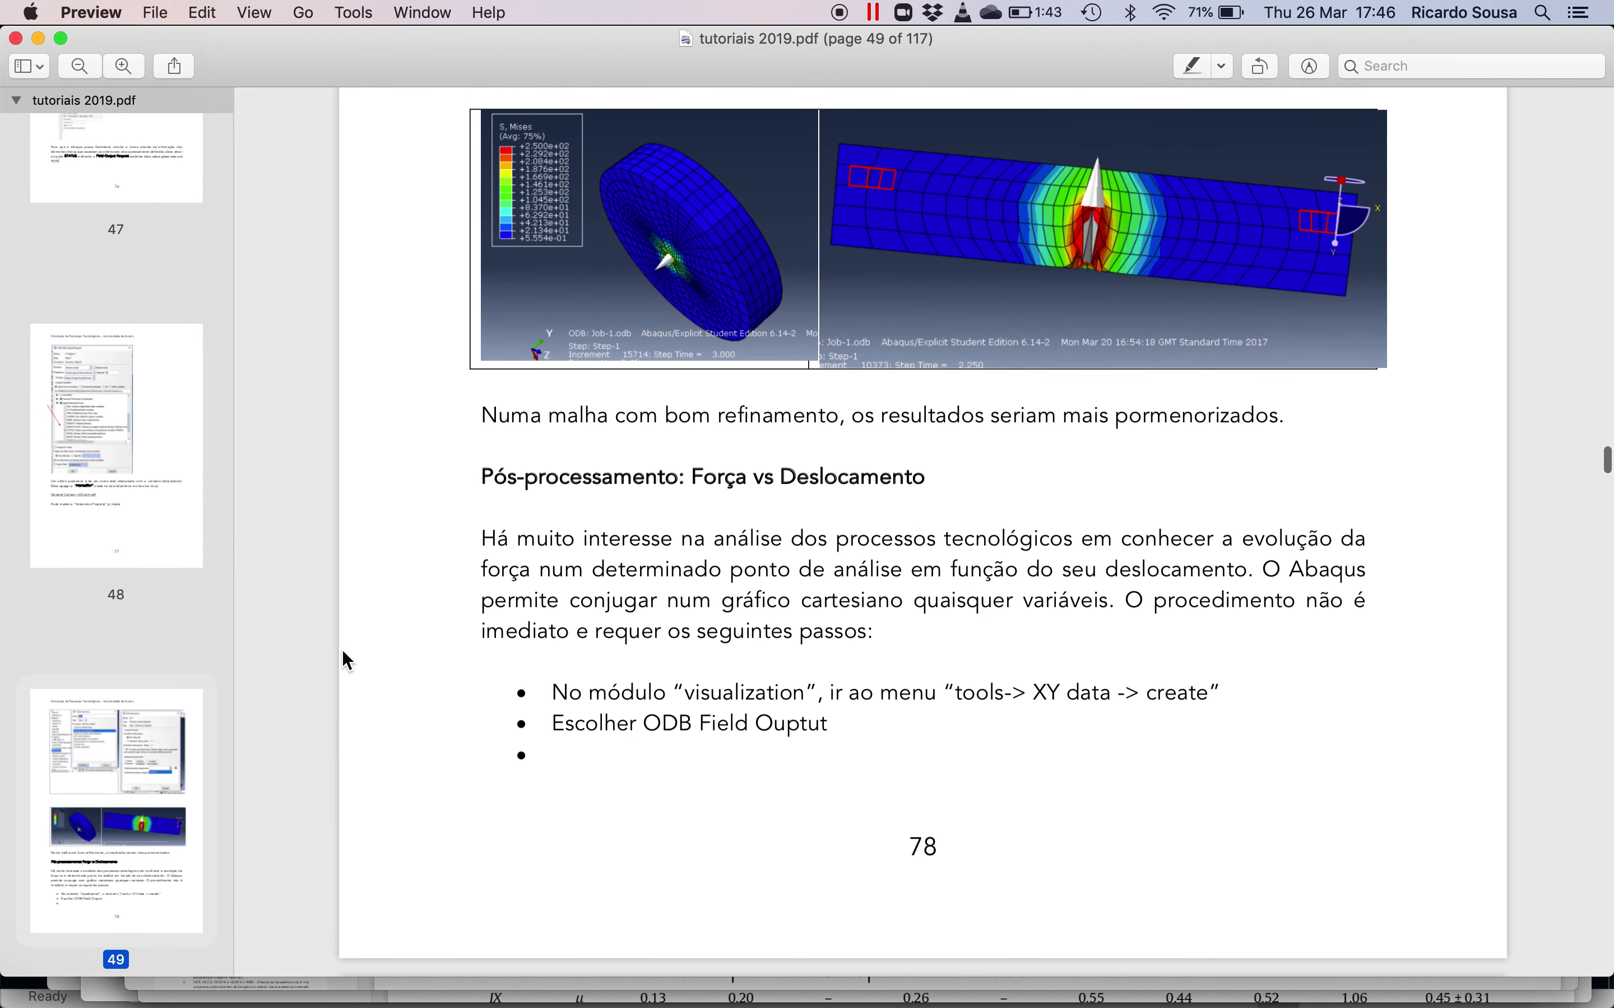
{"action": "scroll", "coordinate": [343, 653], "scroll_direction": "down", "scroll_amount": 10}
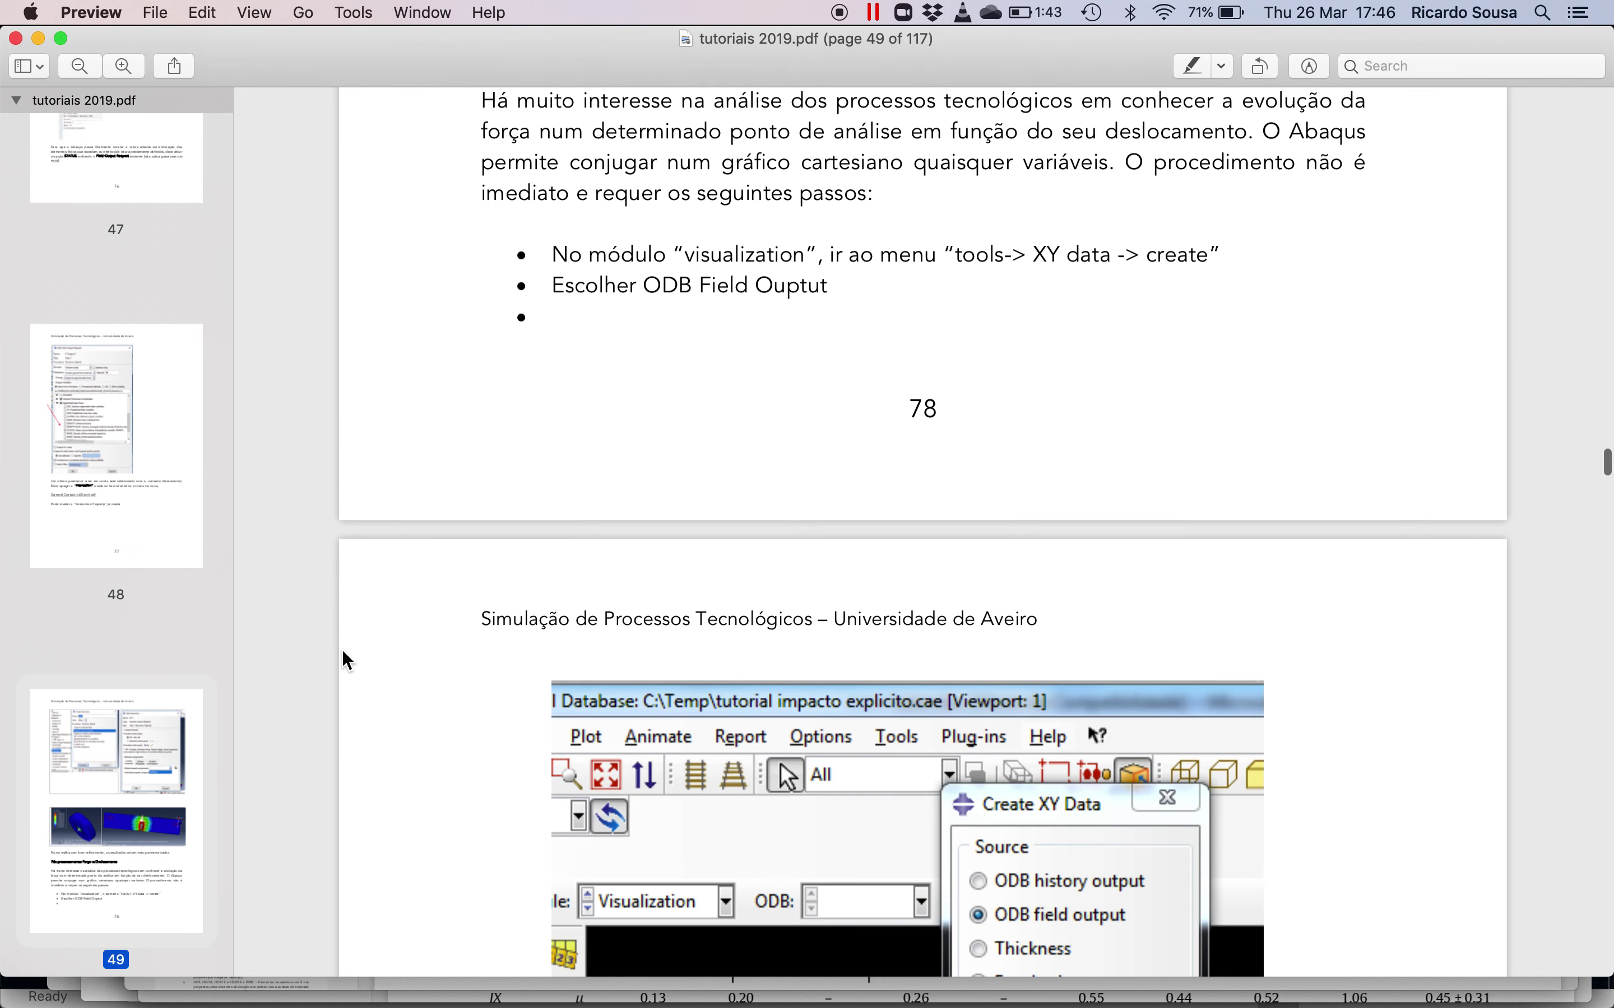
Return to Abaqus/CAE and create a full analysis job named tutorial64 for Model-1 with the default submission settings
{"action": "key", "text": "super+Tab"}
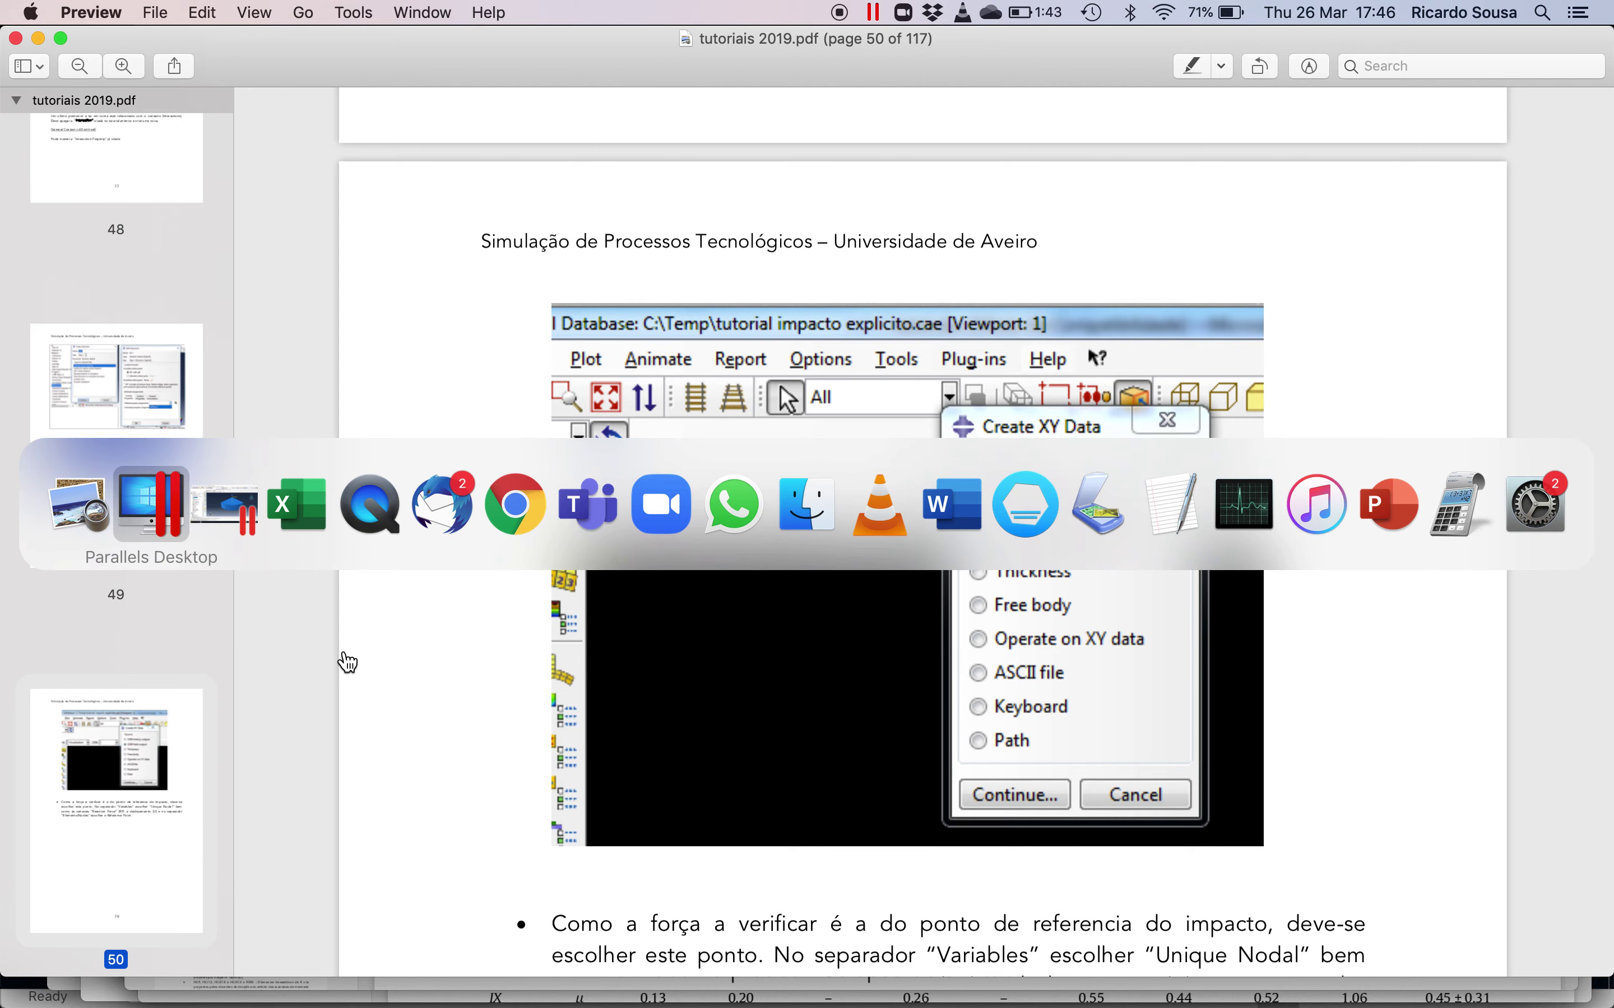
{"action": "double_click", "coordinate": [74, 776]}
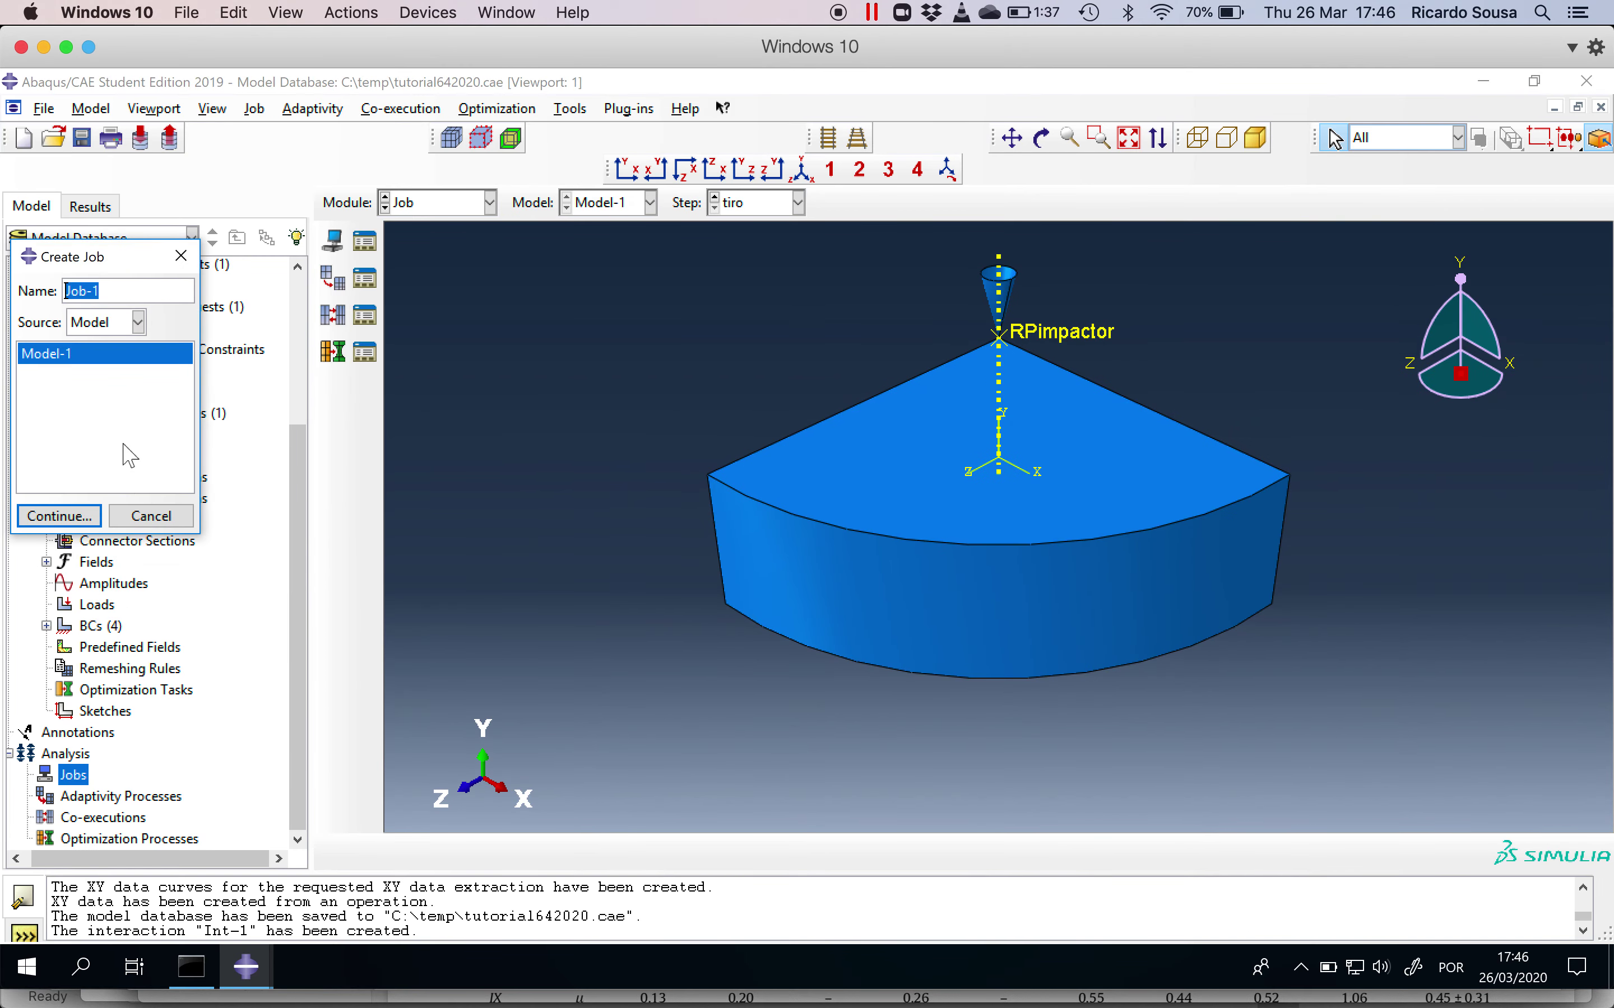
{"action": "type", "text": "tiro"}
{"action": "left_click", "coordinate": [84, 519]}
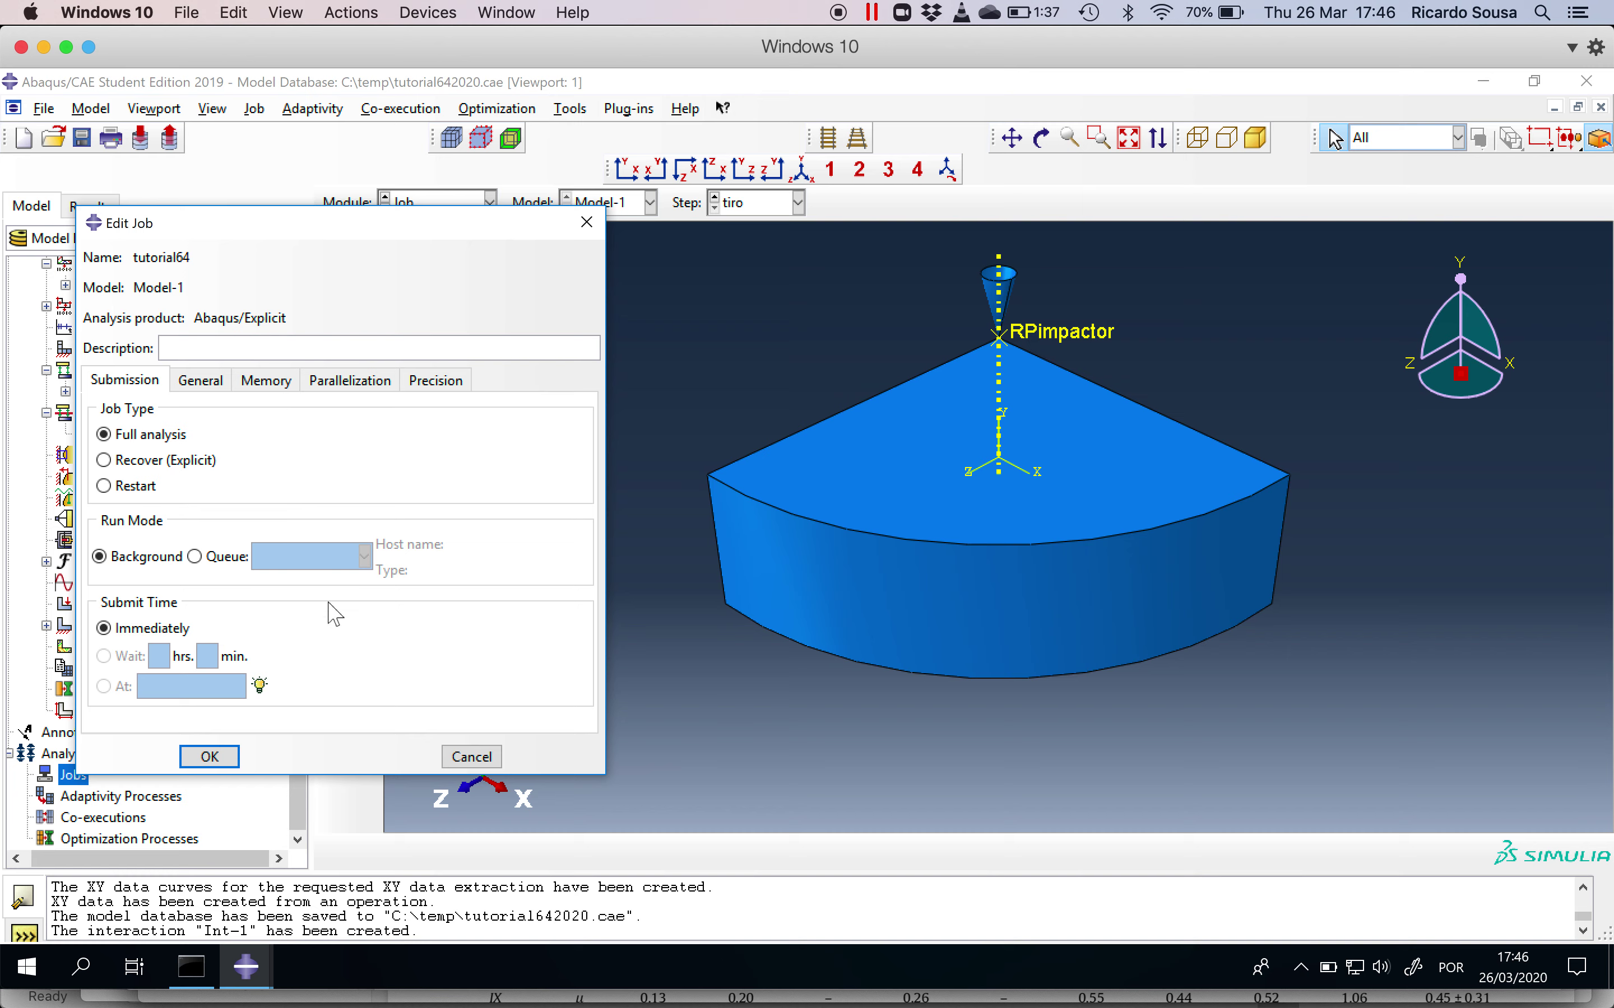
{"action": "left_click", "coordinate": [212, 757]}
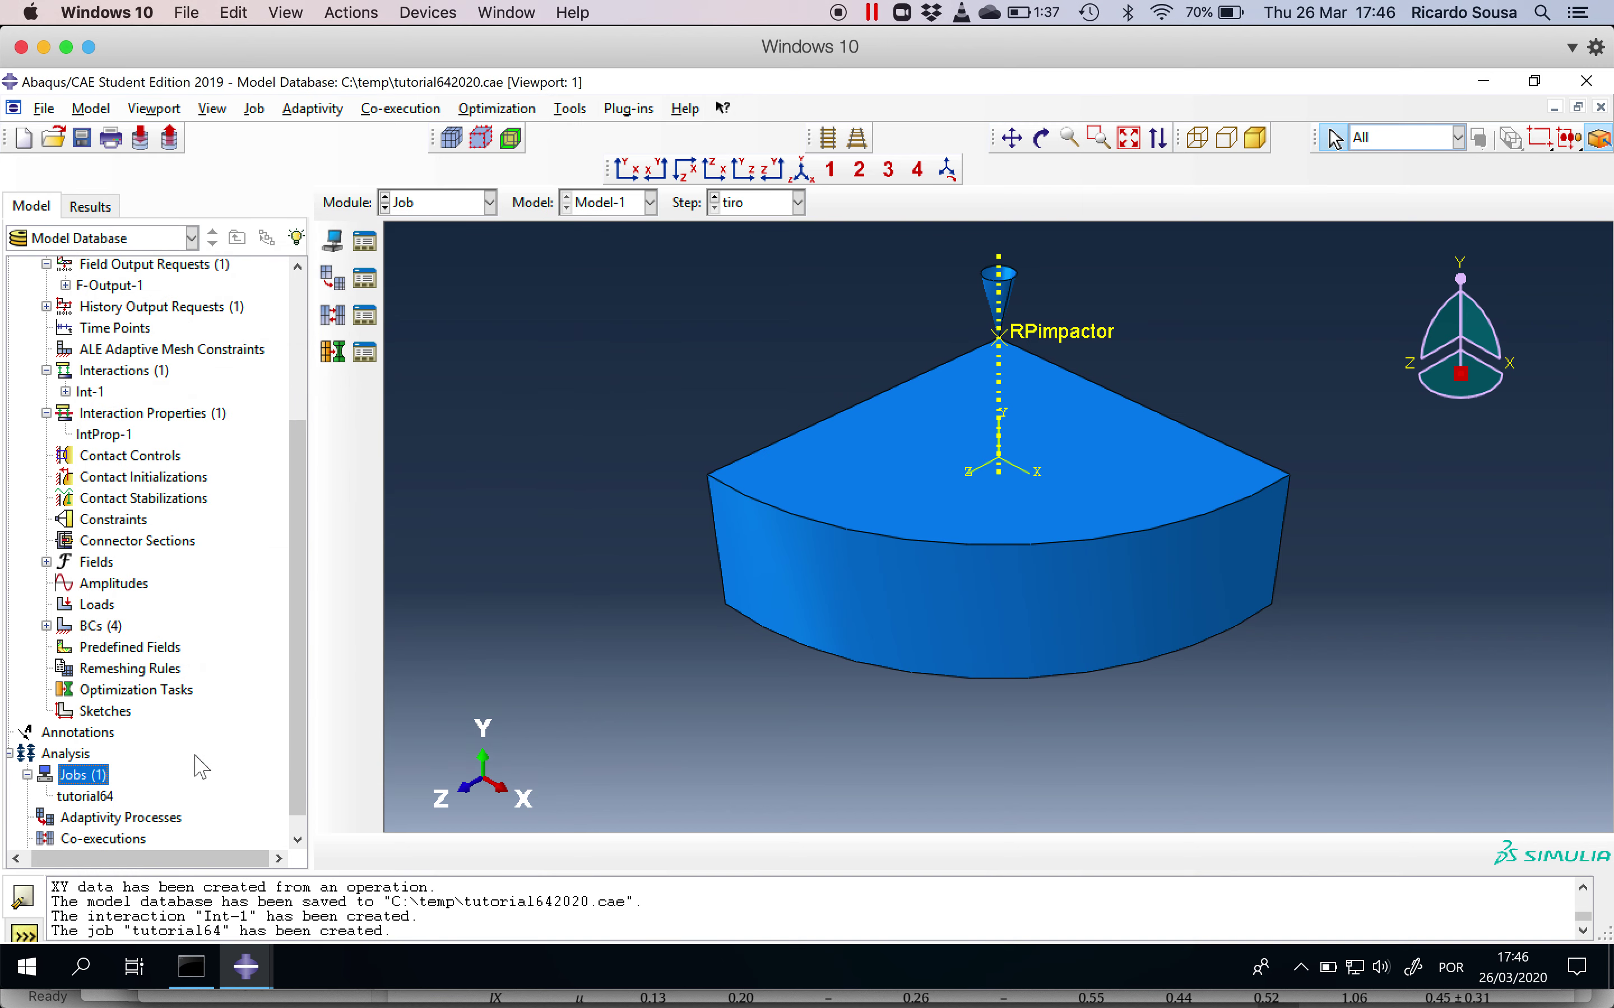
Submit the tutorial64 job for analysis
{"action": "left_click", "coordinate": [97, 798]}
{"action": "right_click", "coordinate": [97, 798]}
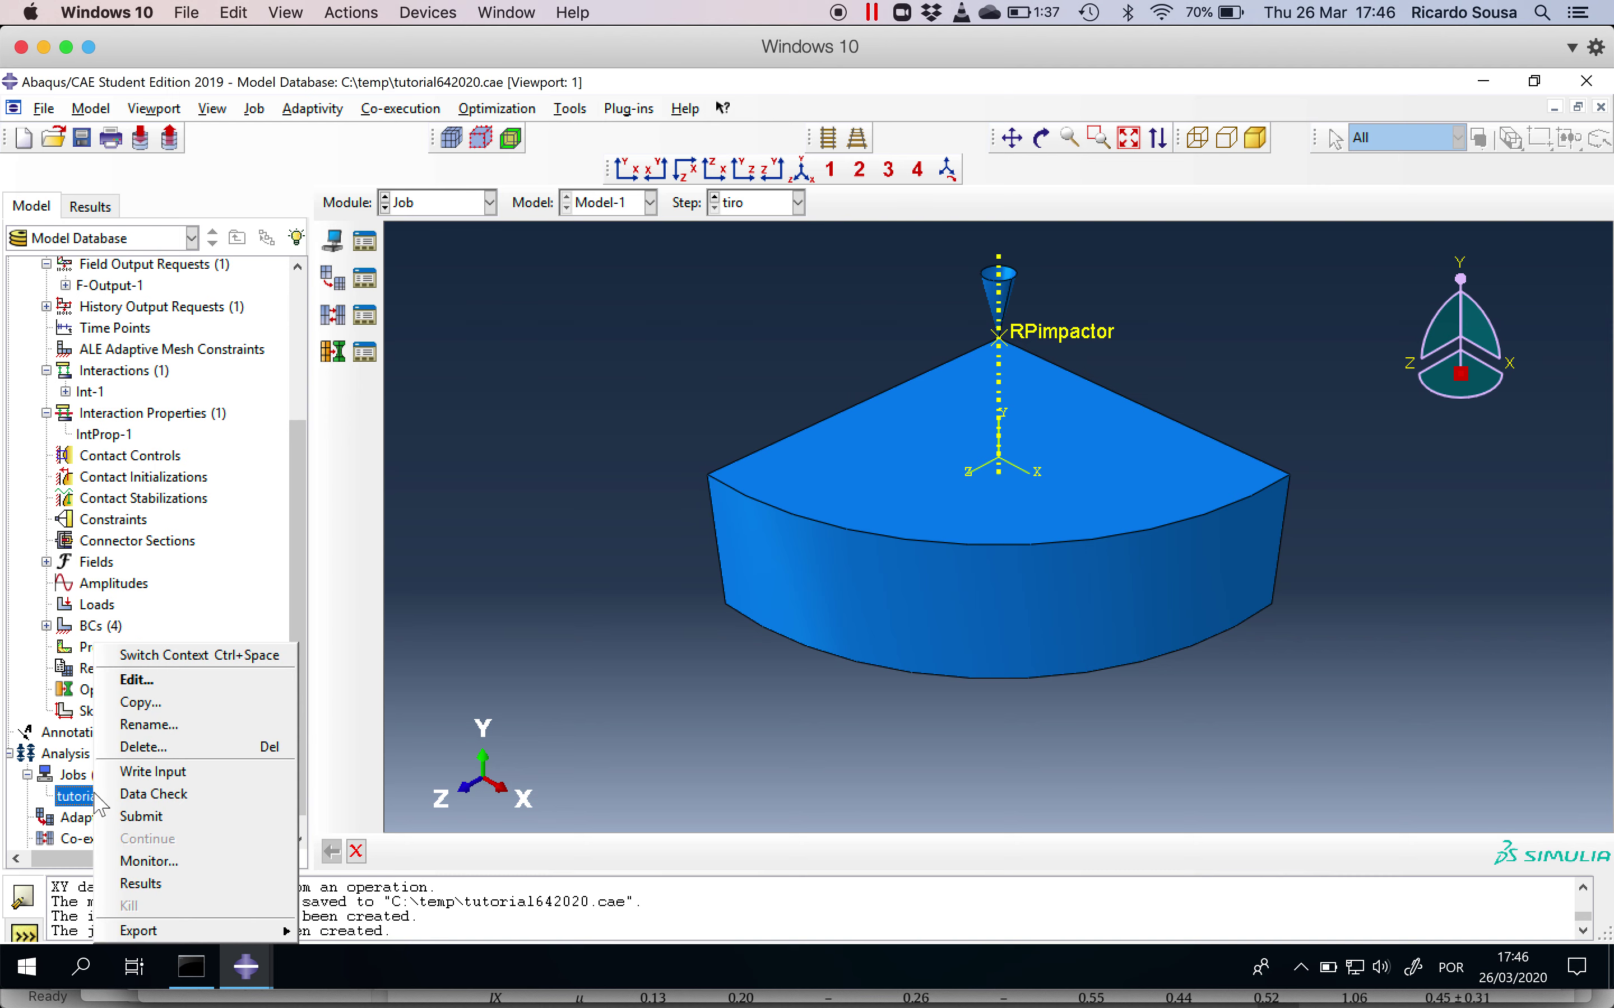
{"action": "left_click", "coordinate": [141, 815]}
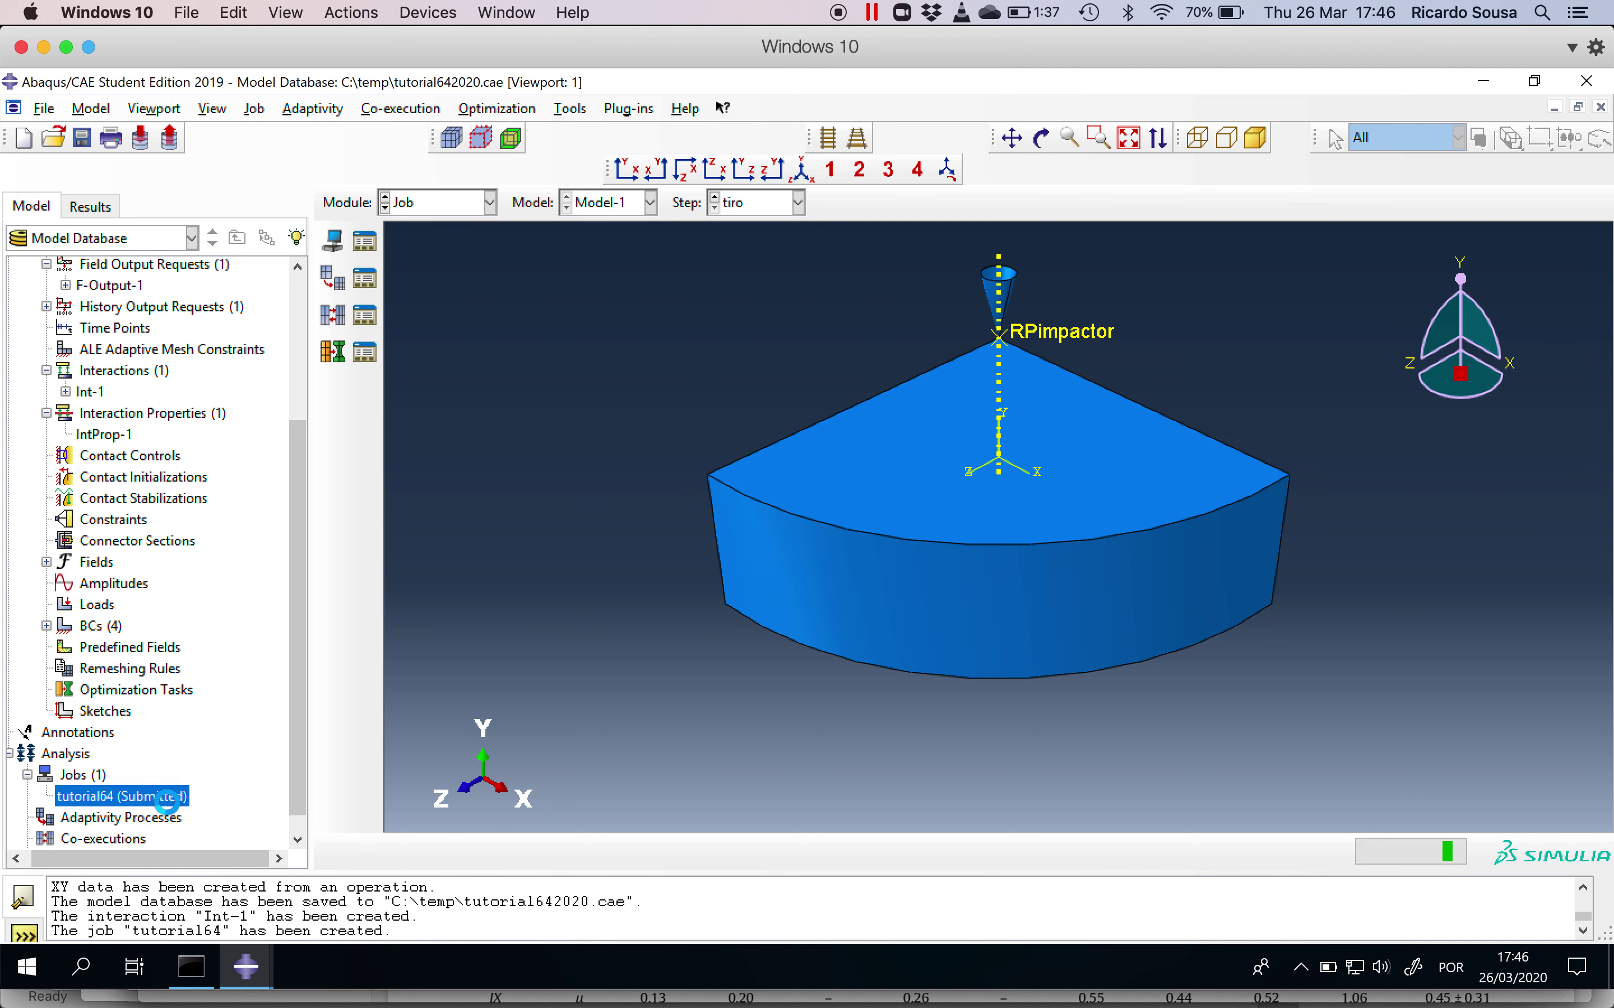
Monitor the progress of the tutorial64 job in an enlarged monitor window, following its increments, energies and log, and minimize the window
{"action": "right_click", "coordinate": [167, 808]}
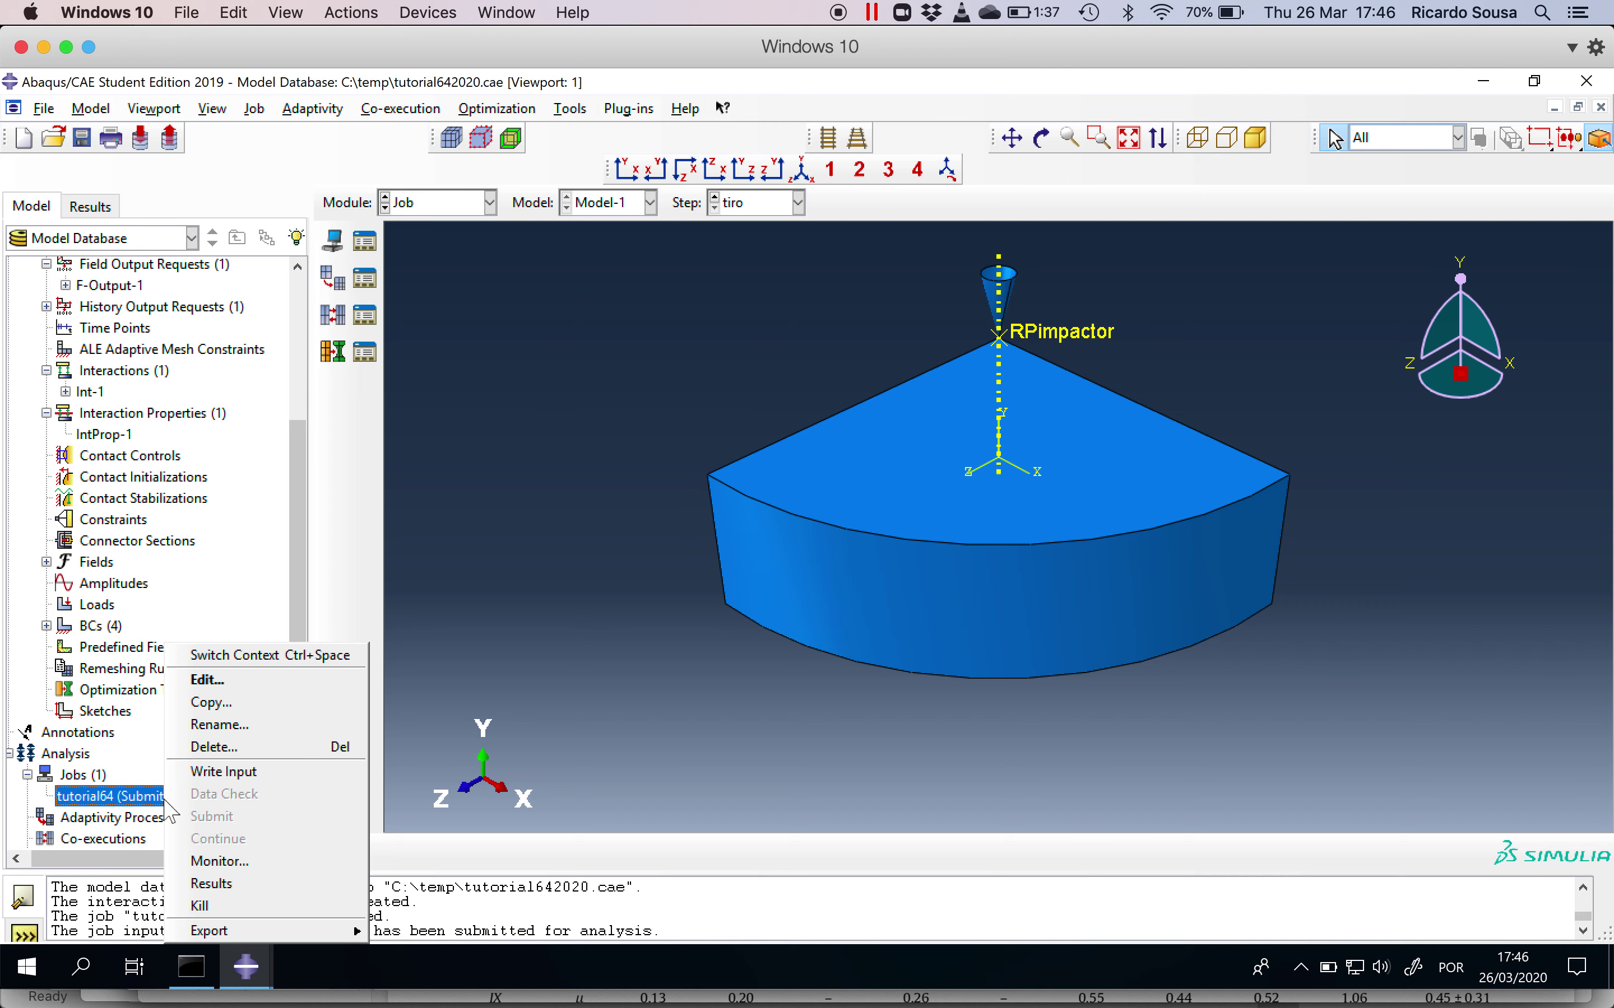
{"action": "left_click", "coordinate": [212, 862]}
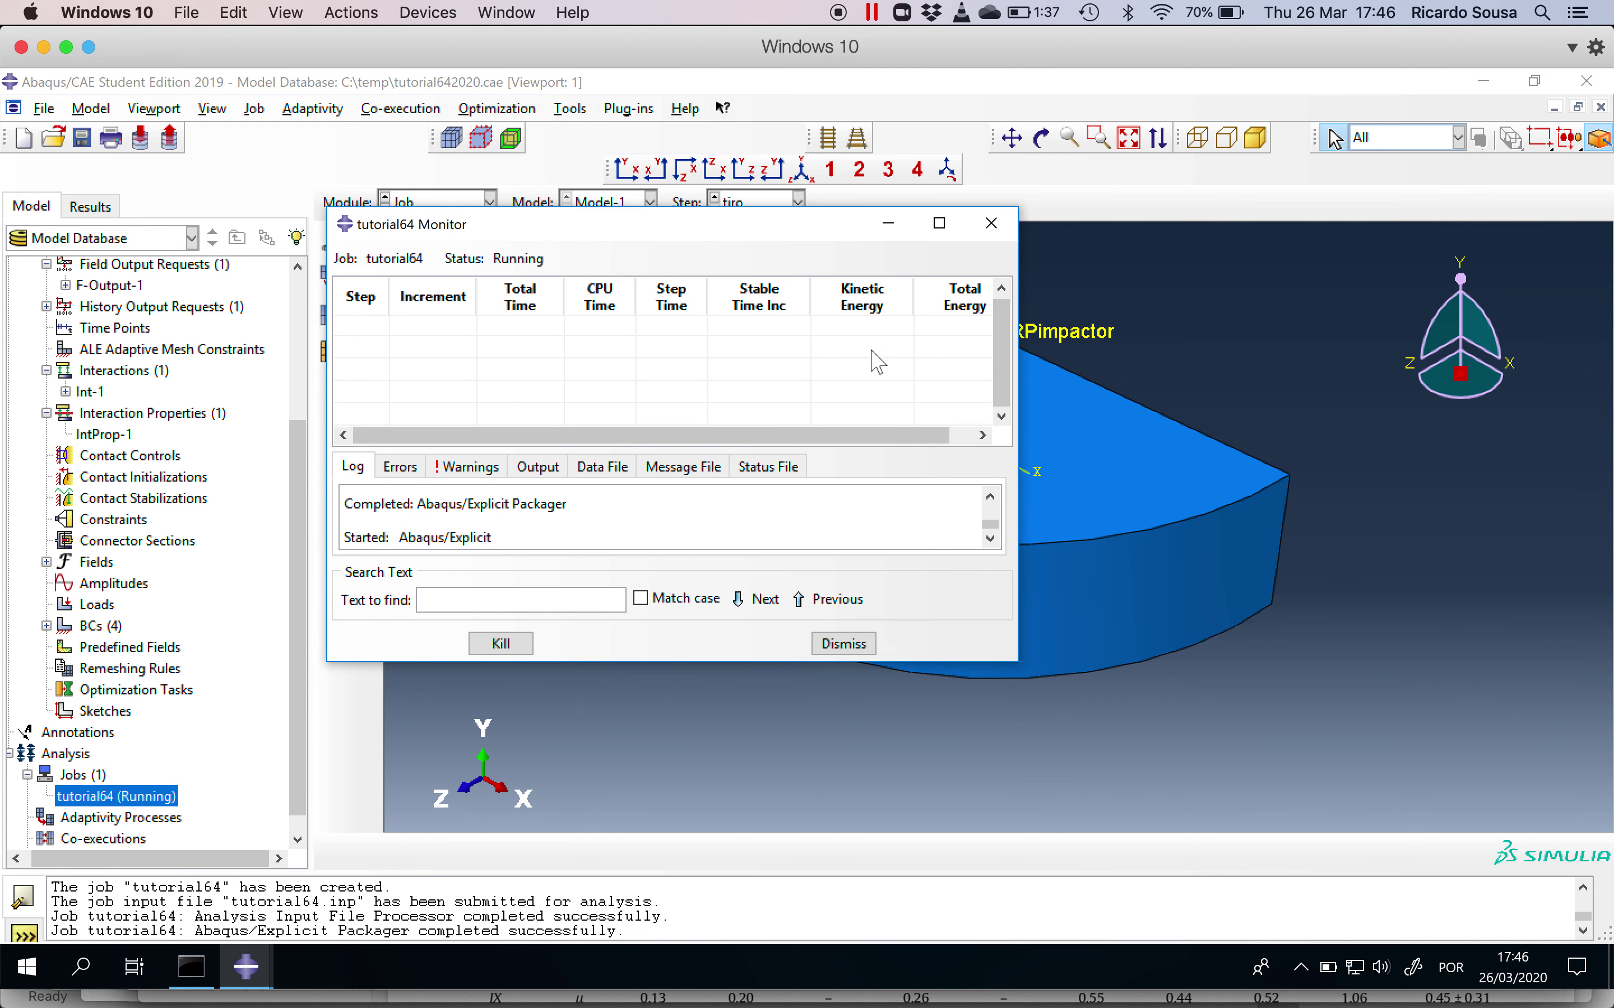
{"action": "left_click_drag", "start_coordinate": [1018, 407], "coordinate": [1377, 412]}
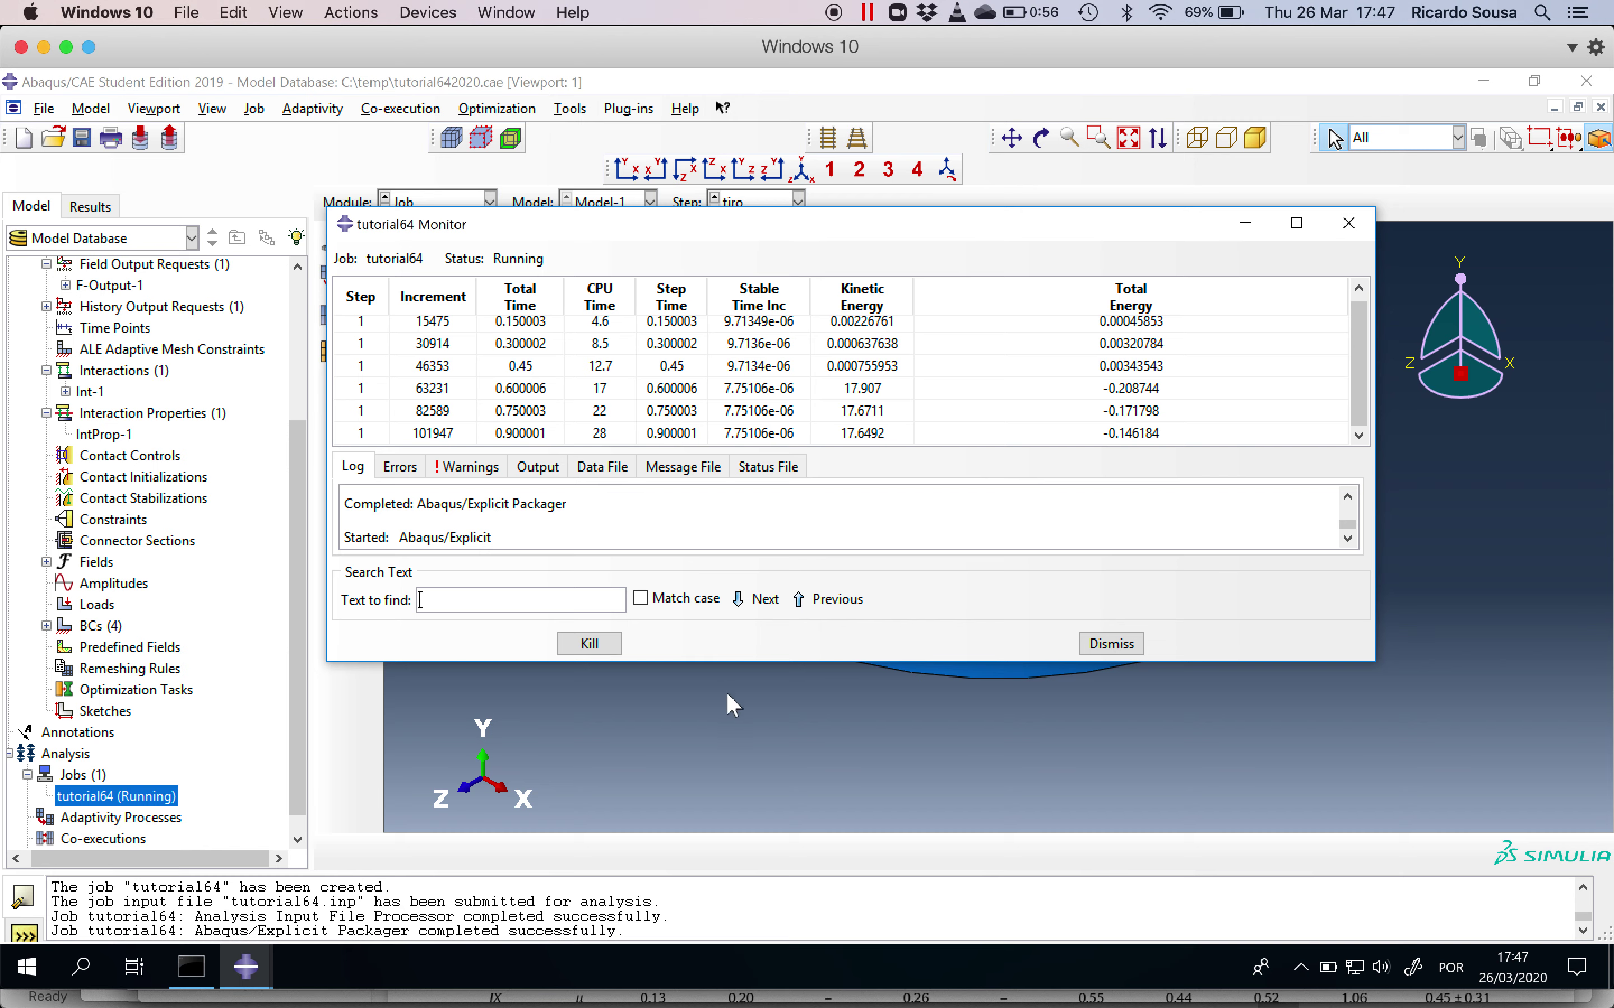
{"action": "left_click_drag", "start_coordinate": [719, 667], "coordinate": [733, 827]}
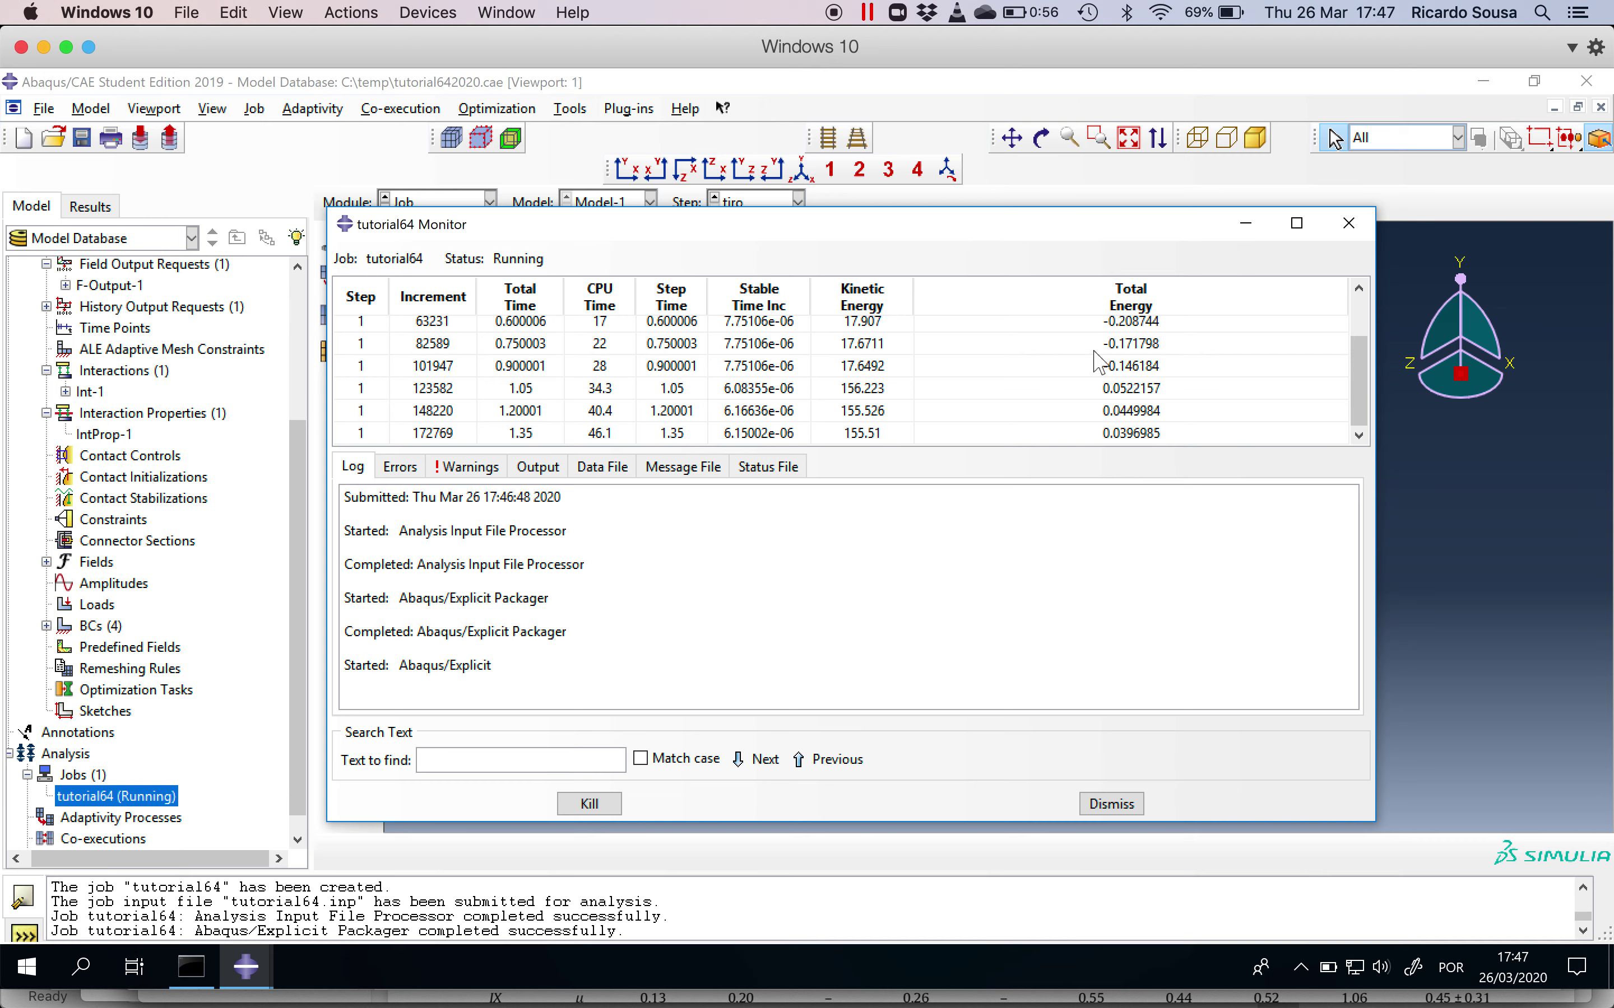
{"action": "left_click", "coordinate": [1246, 224]}
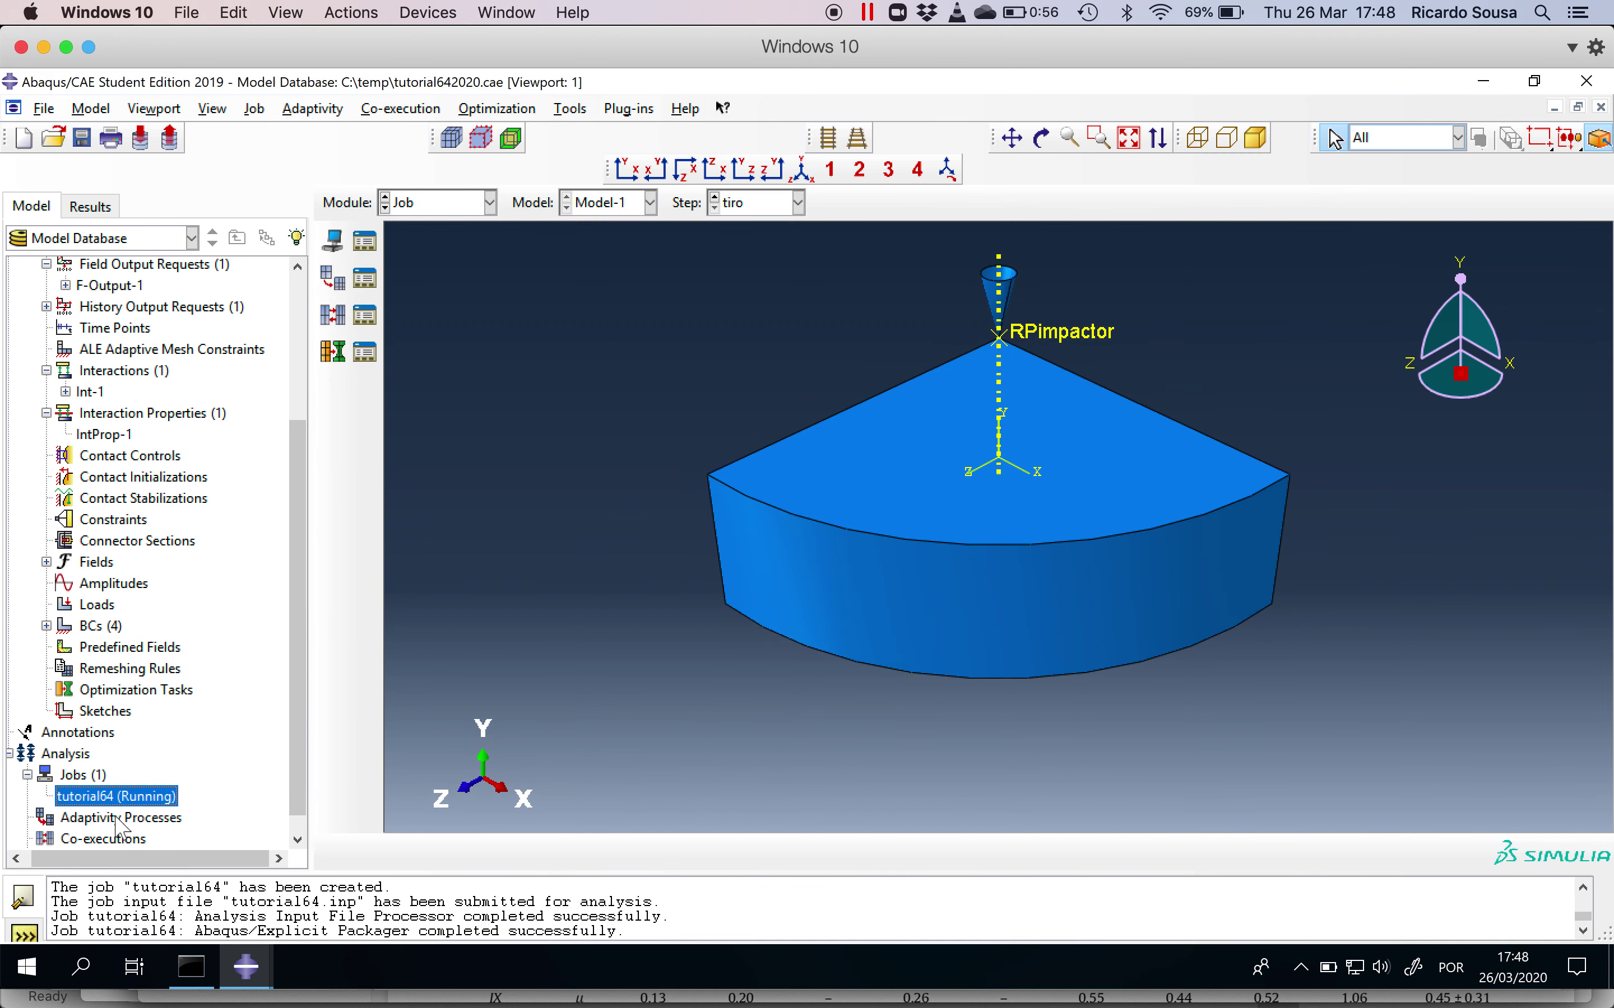
Open the results of the tutorial64 job and plot the Mises stress contours on the deformed shape
{"action": "right_click", "coordinate": [105, 812]}
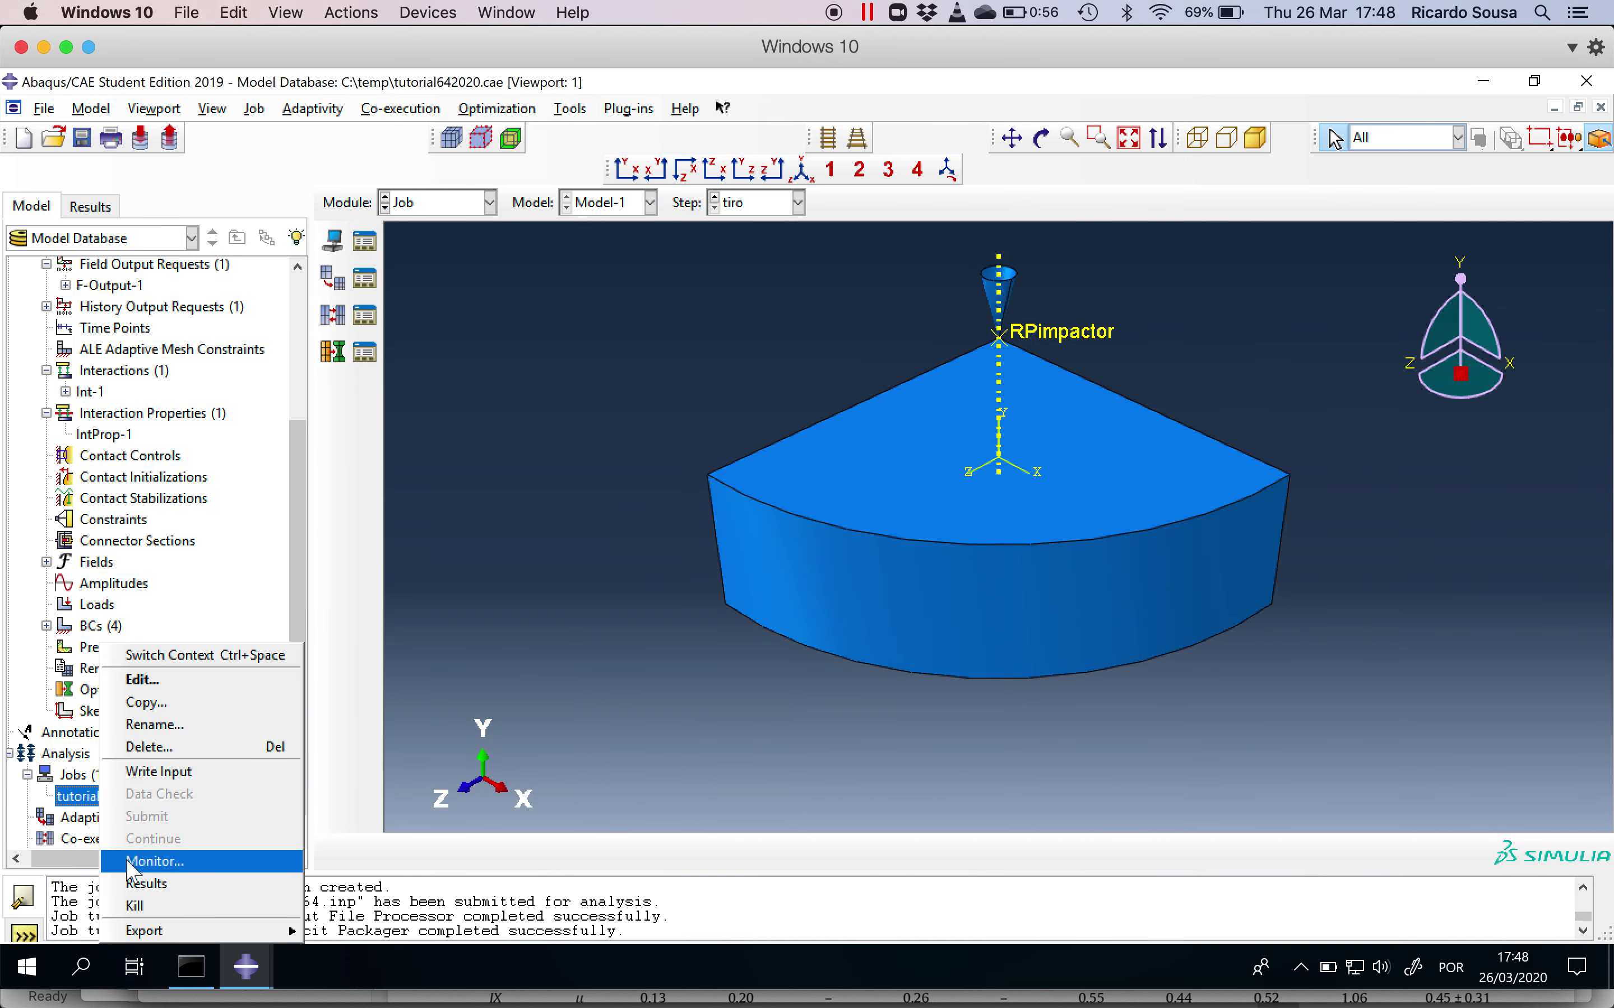
{"action": "left_click", "coordinate": [133, 879]}
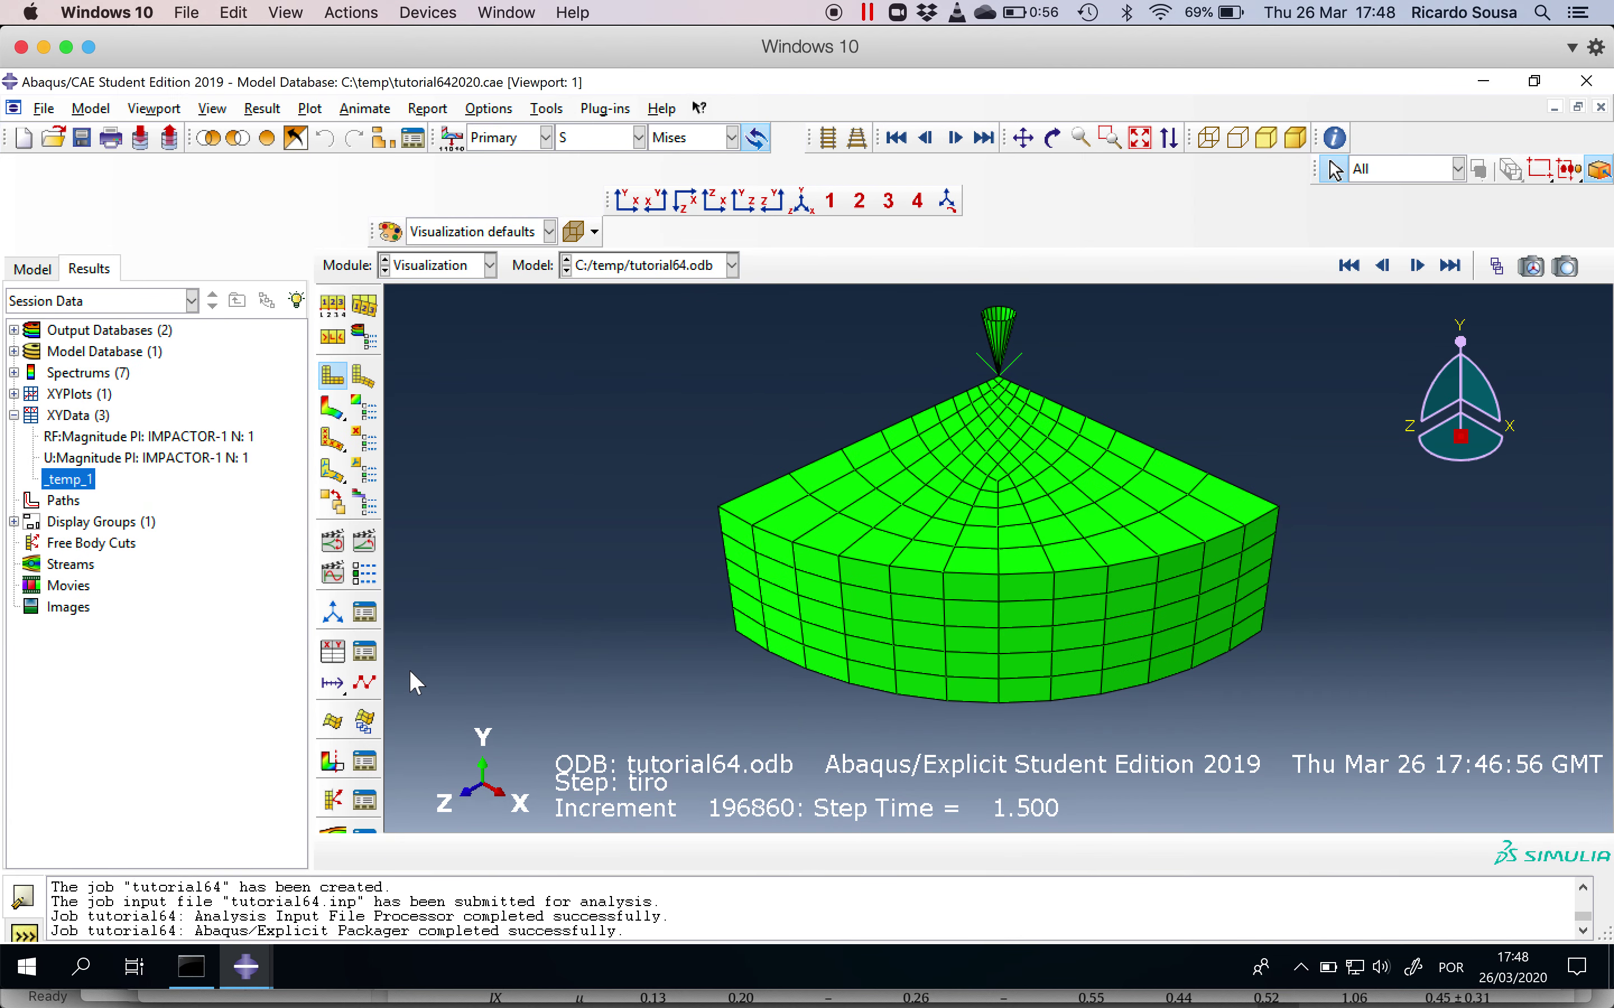
{"action": "left_click", "coordinate": [333, 409]}
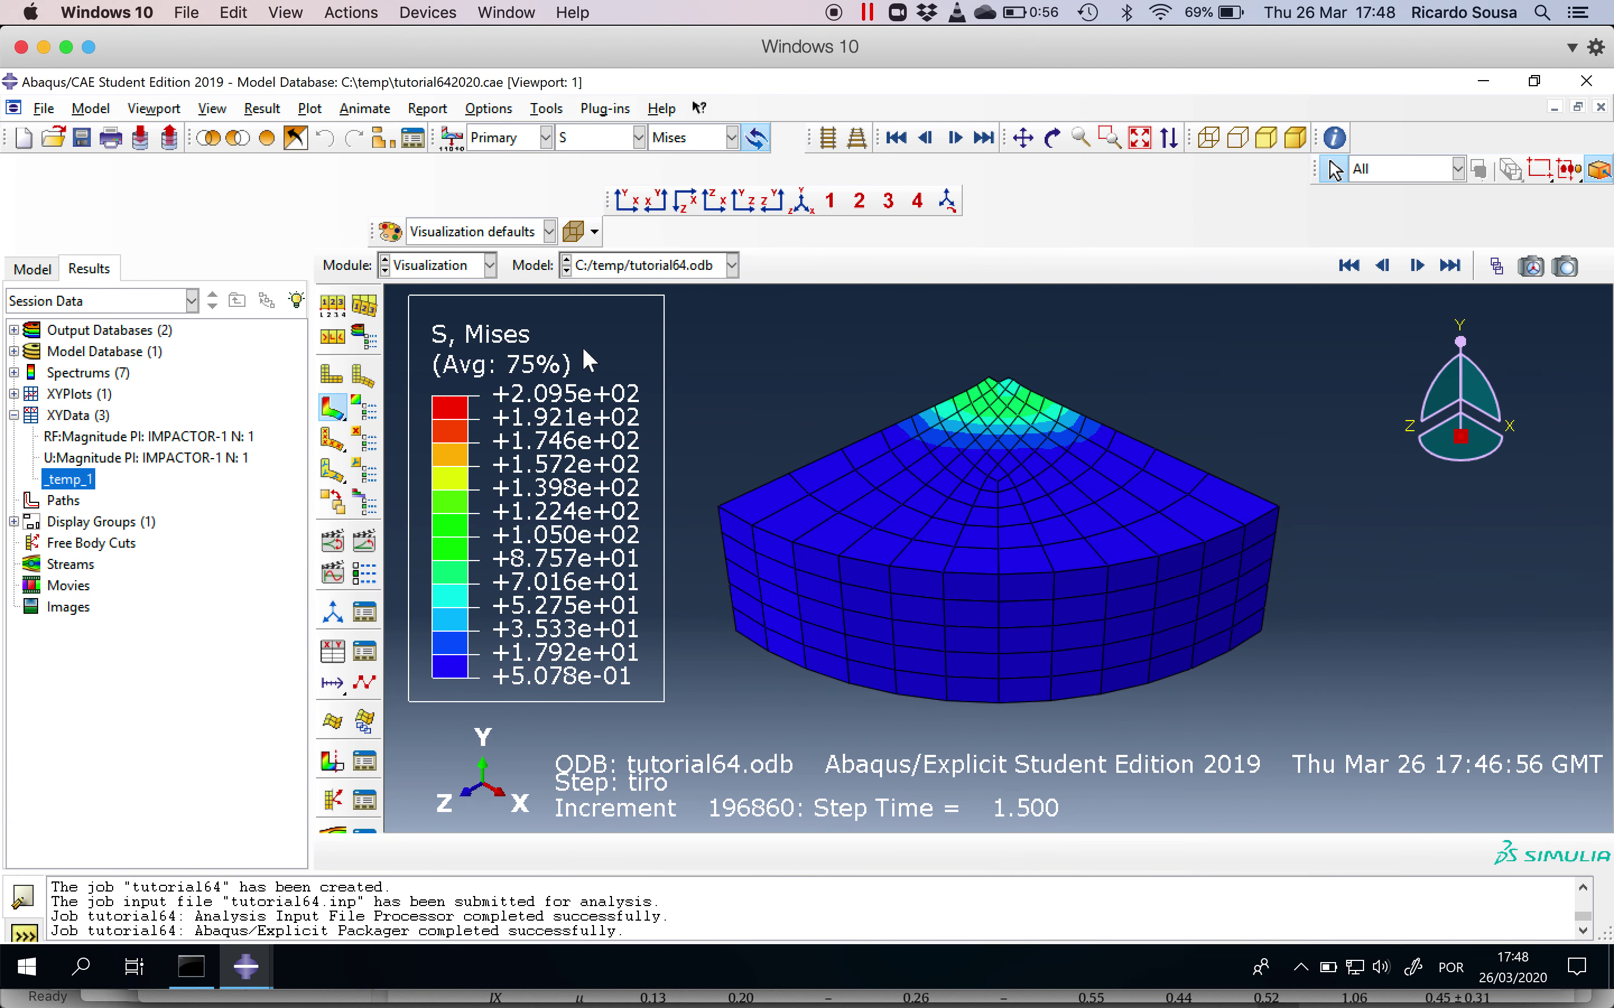
Rotate and fit the Mises stress plot to examine the conical impactor penetrating the target from its cut symmetry faces
{"action": "left_click", "coordinate": [1052, 137]}
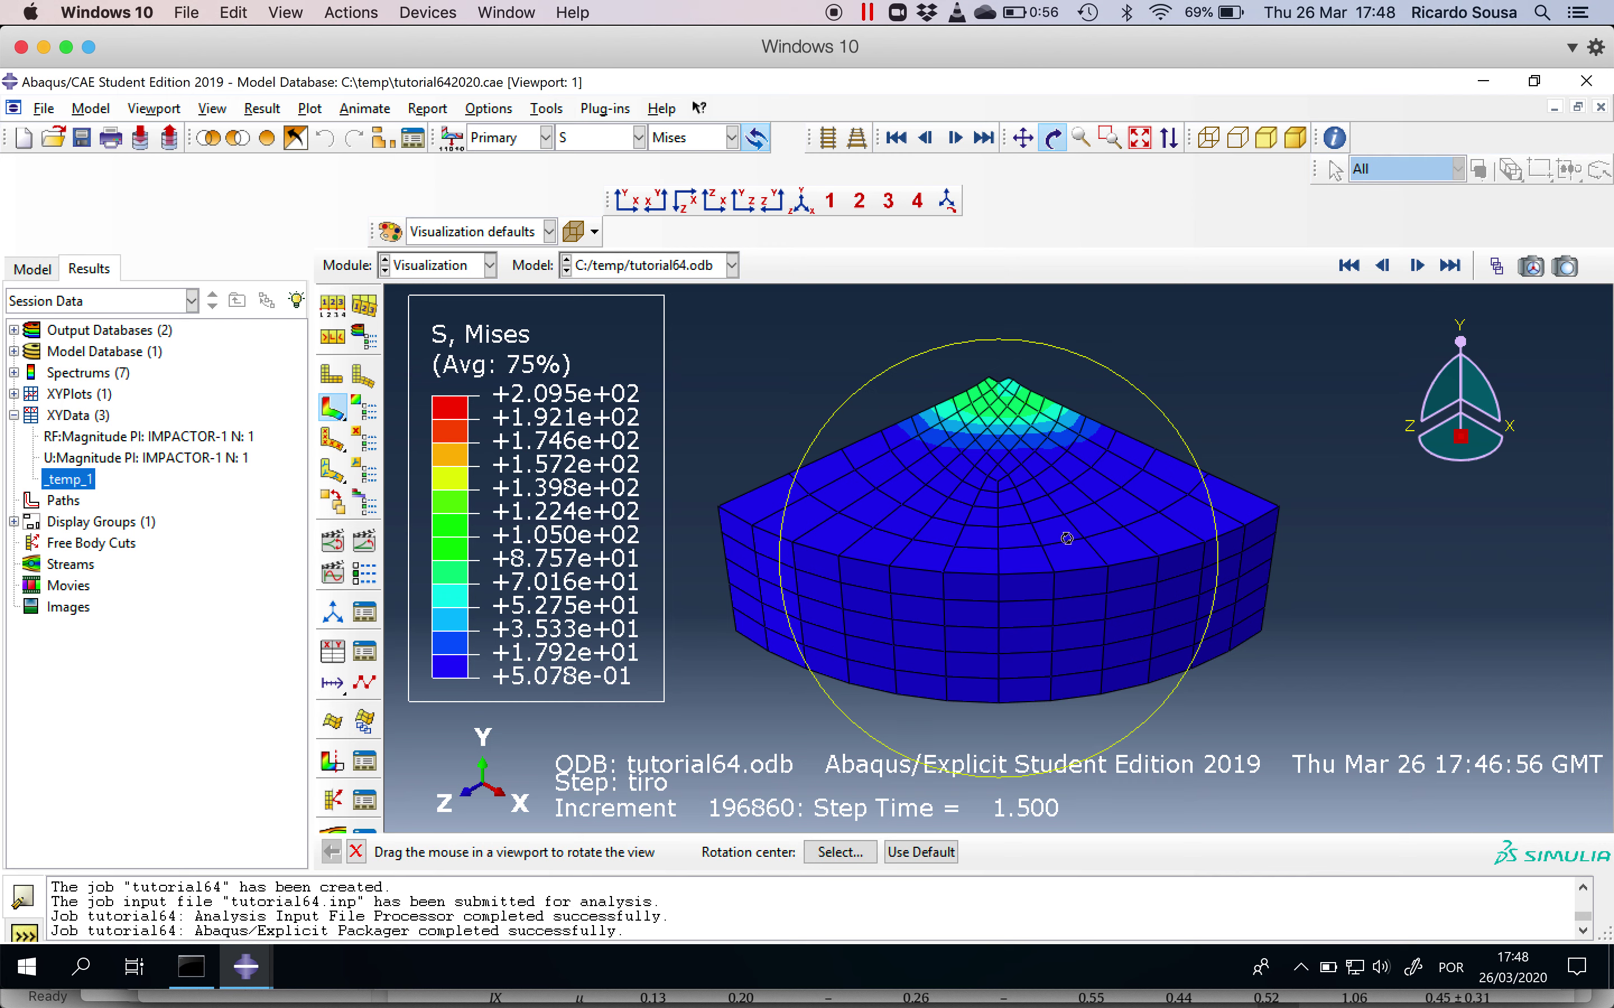
{"action": "left_click_drag", "start_coordinate": [1154, 613], "coordinate": [863, 554]}
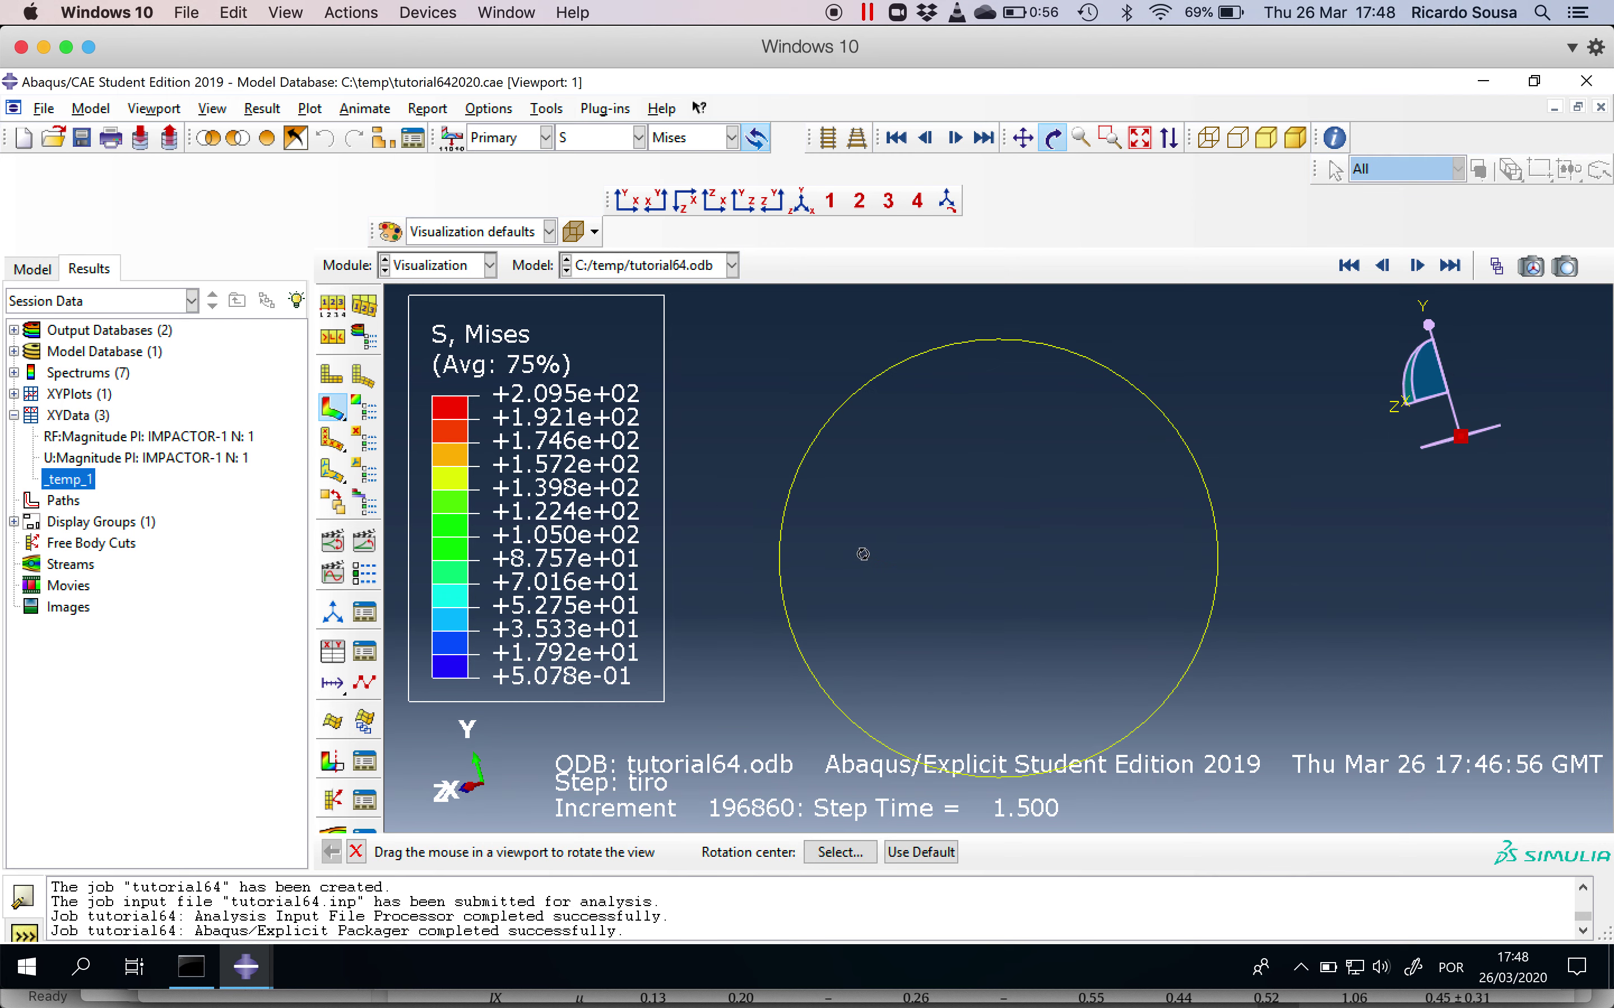
{"action": "left_click", "coordinate": [1140, 137]}
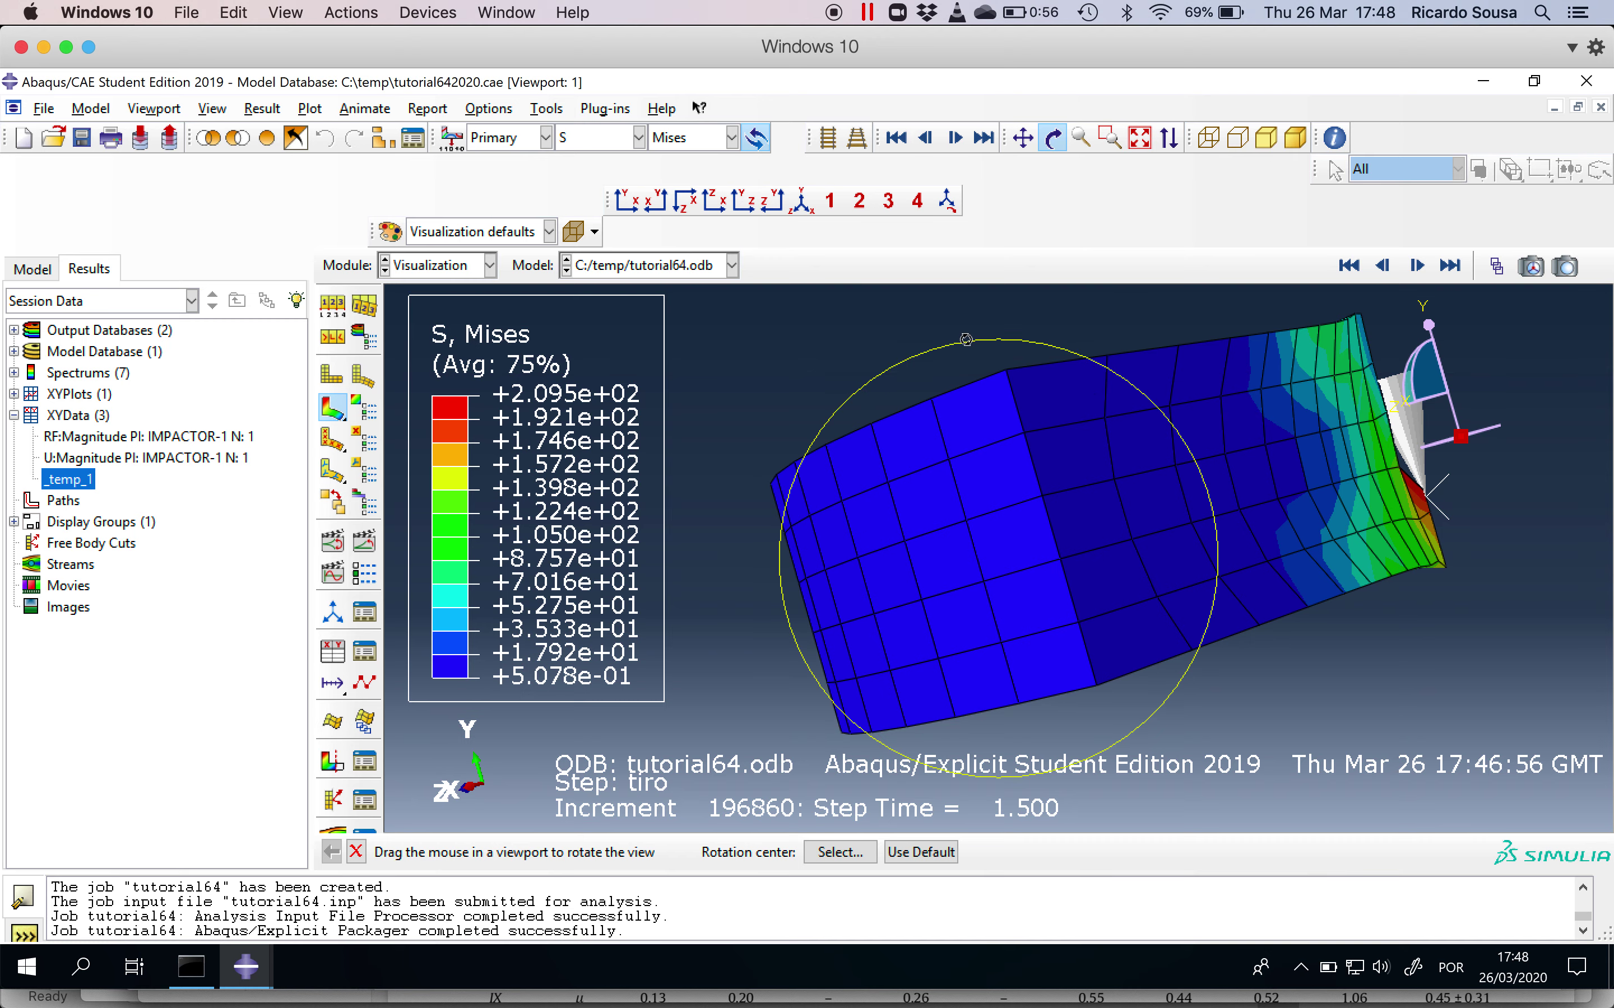
{"action": "left_click_drag", "start_coordinate": [1326, 620], "coordinate": [1124, 620]}
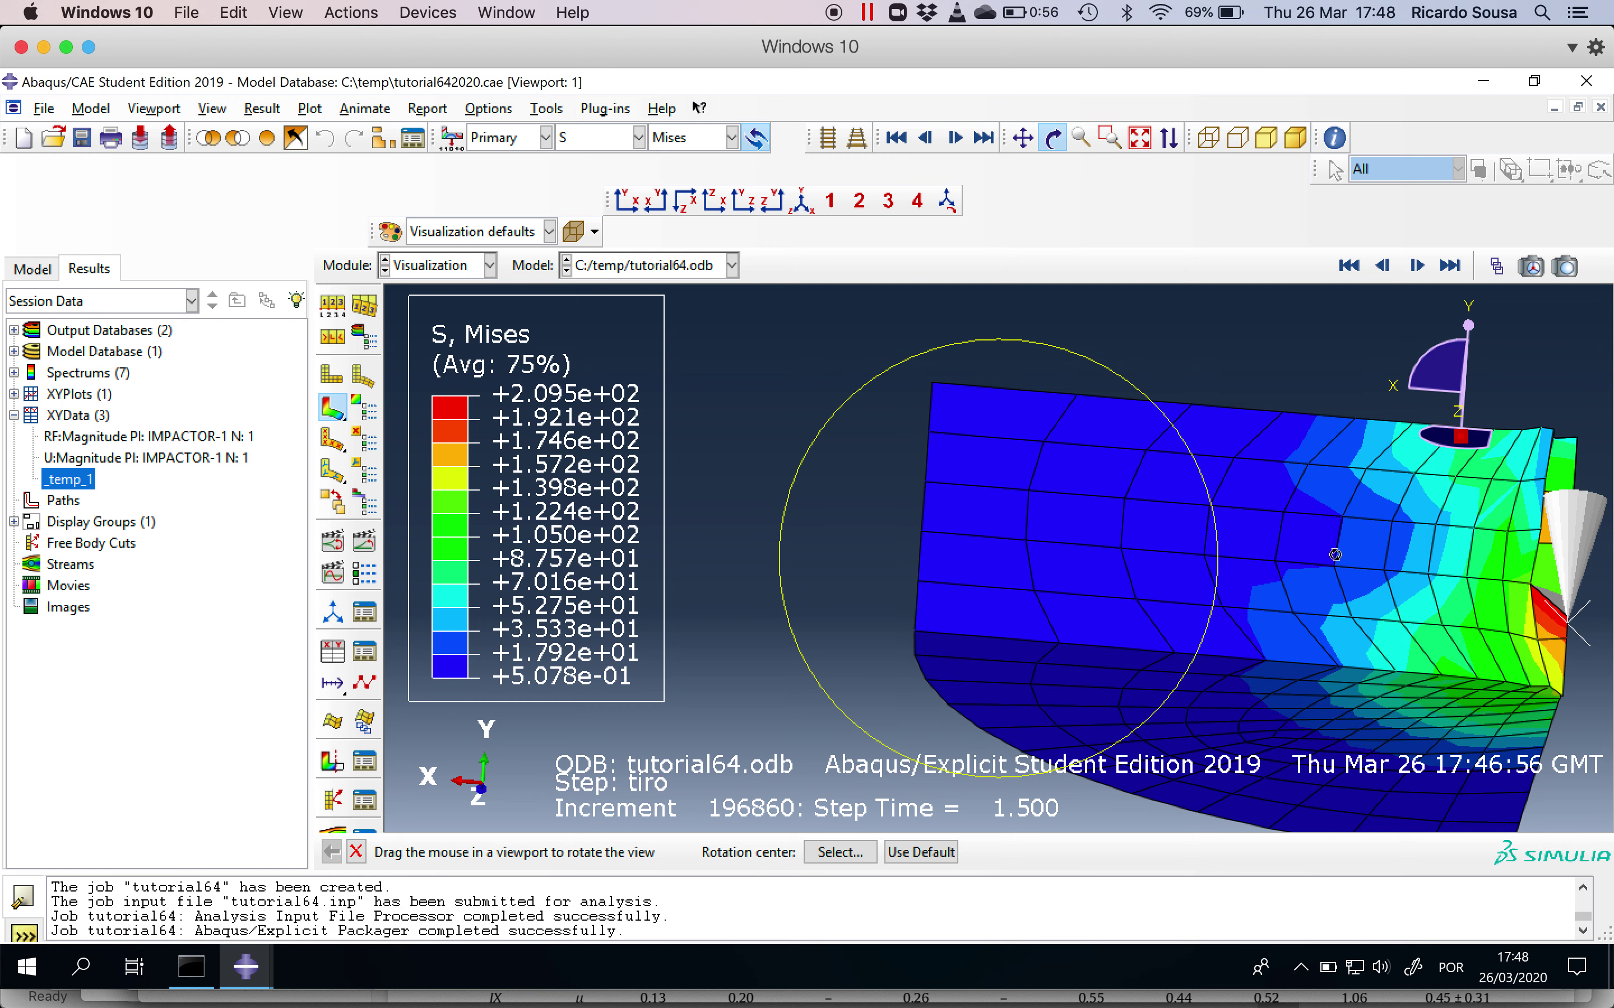
{"action": "left_click_drag", "start_coordinate": [1359, 540], "coordinate": [1132, 325]}
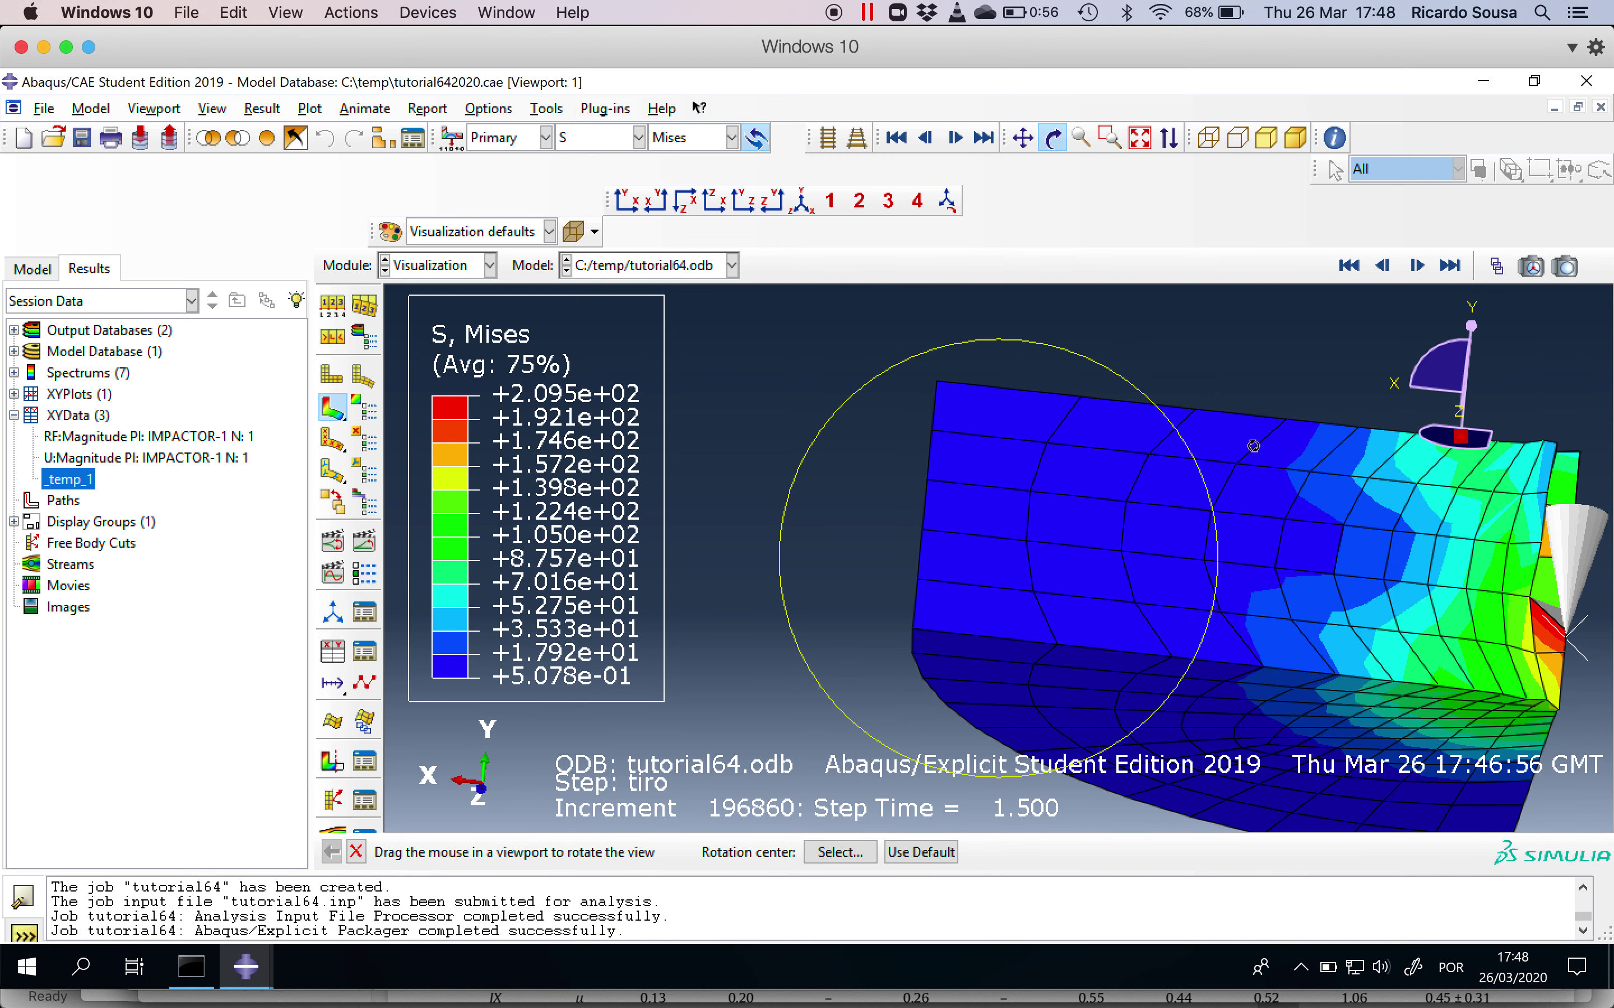
{"action": "left_click_drag", "start_coordinate": [1245, 504], "coordinate": [1194, 514]}
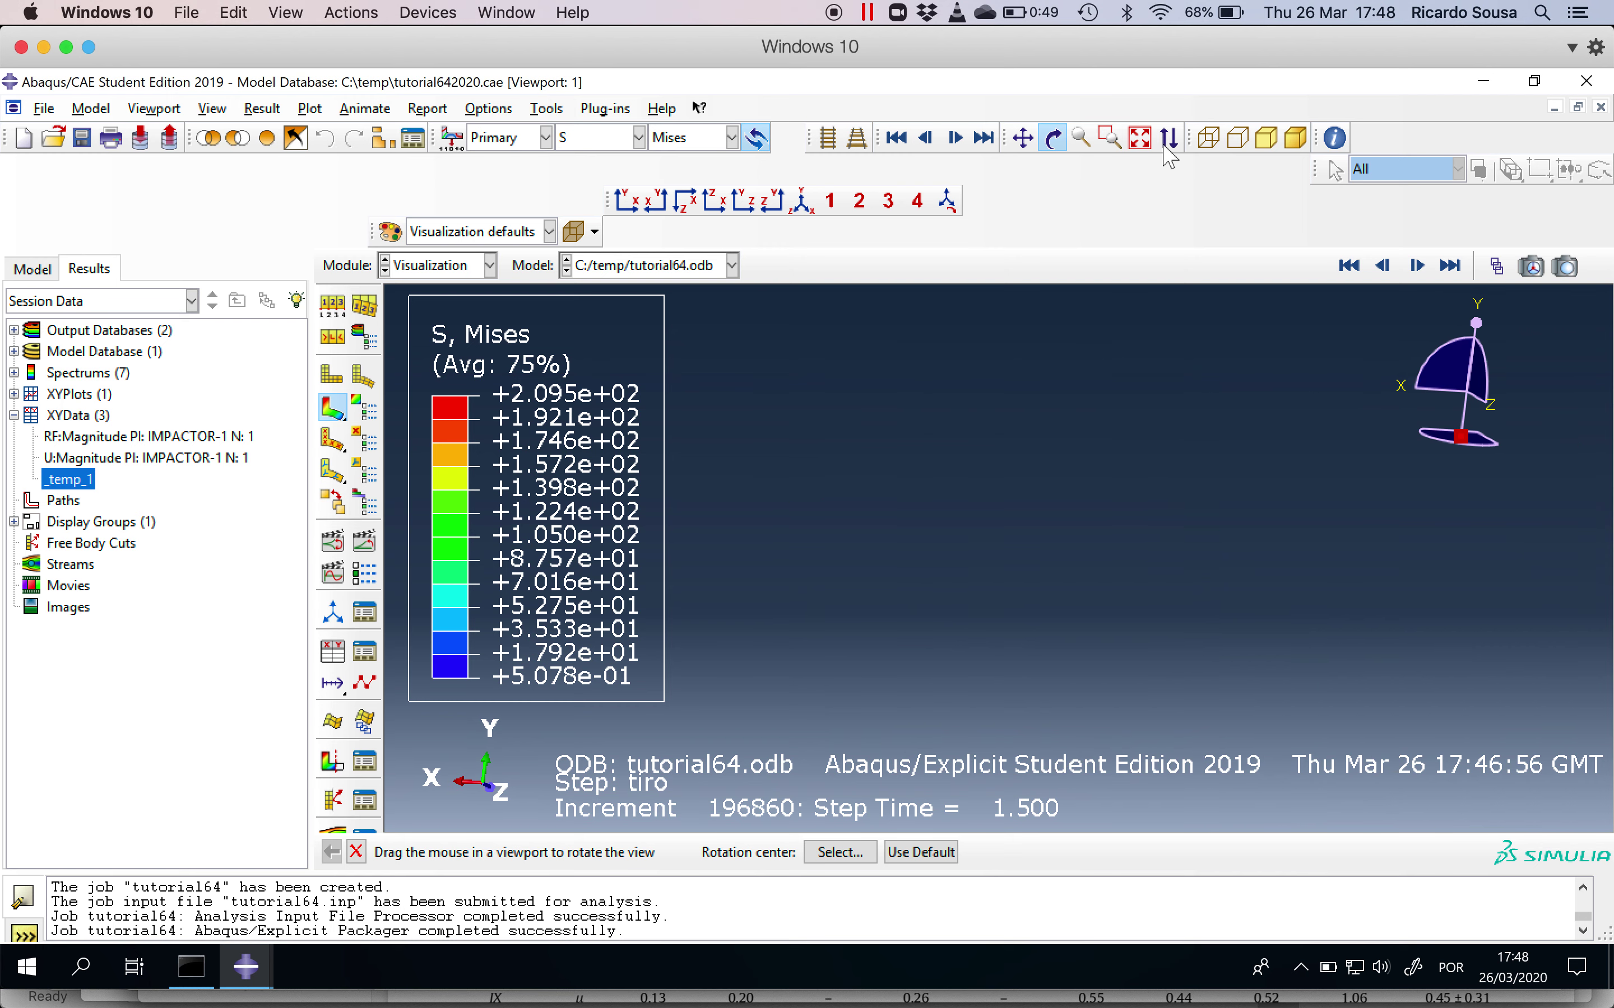
{"action": "left_click", "coordinate": [1139, 137]}
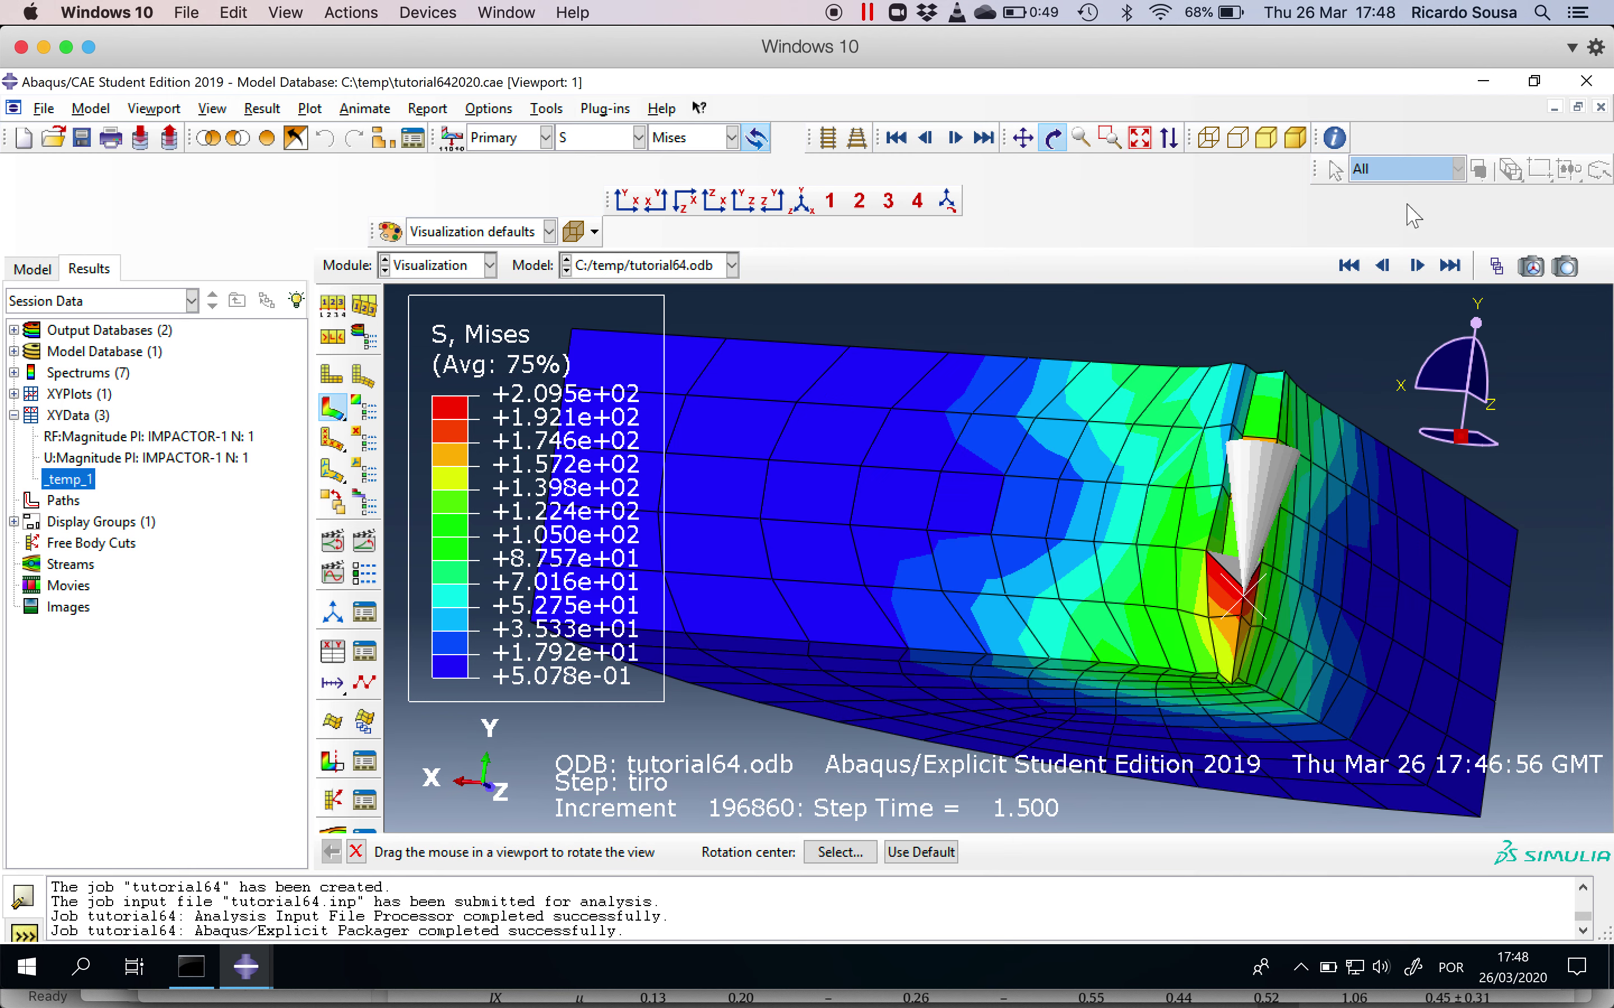
Step through the tutorial64 result frames from step time 0.1500 to 2.400, and animate the stress contours over the time history
{"action": "left_click", "coordinate": [1387, 266]}
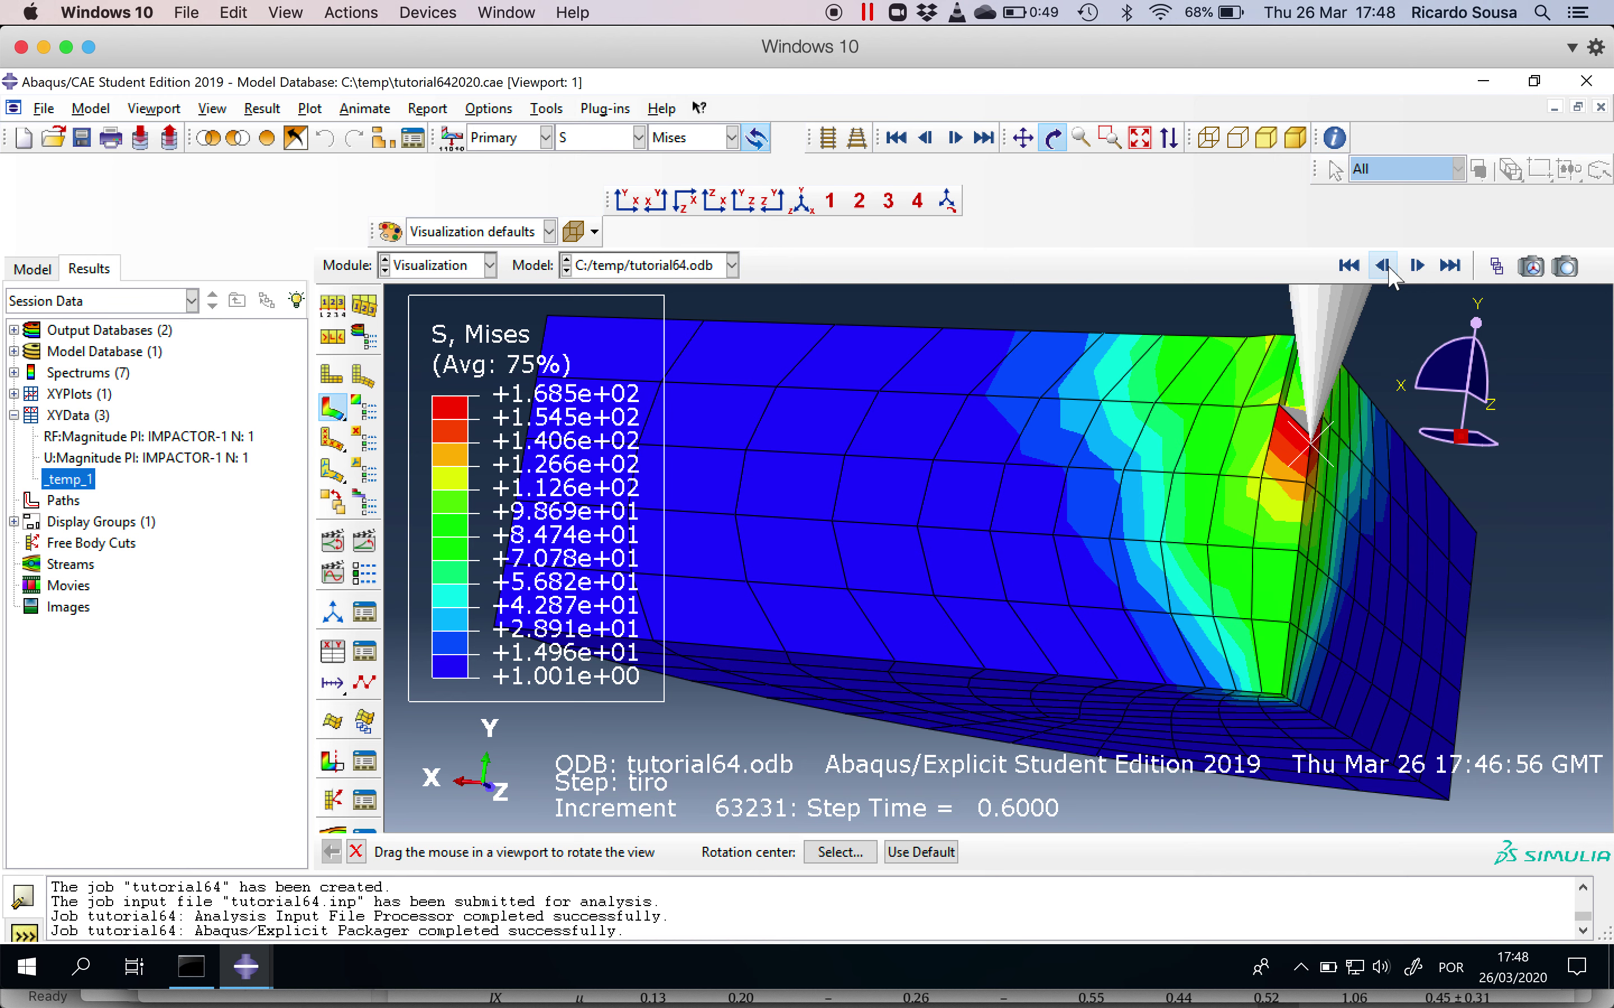
{"action": "left_click", "coordinate": [1384, 266]}
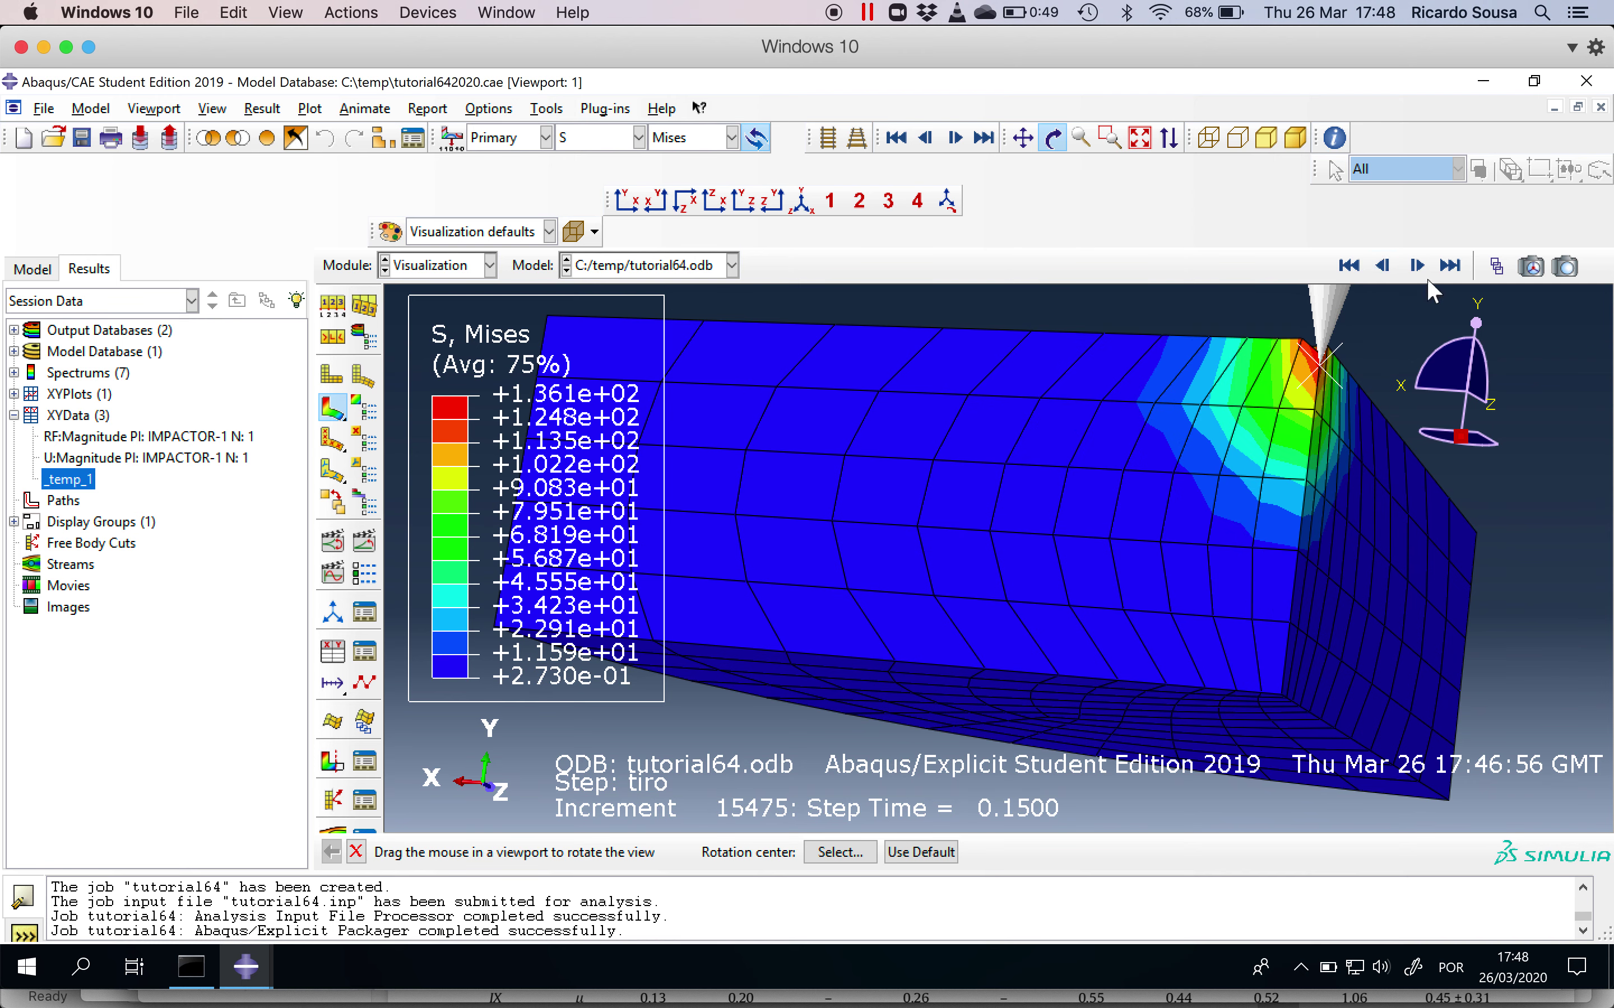
{"action": "left_click", "coordinate": [1417, 266]}
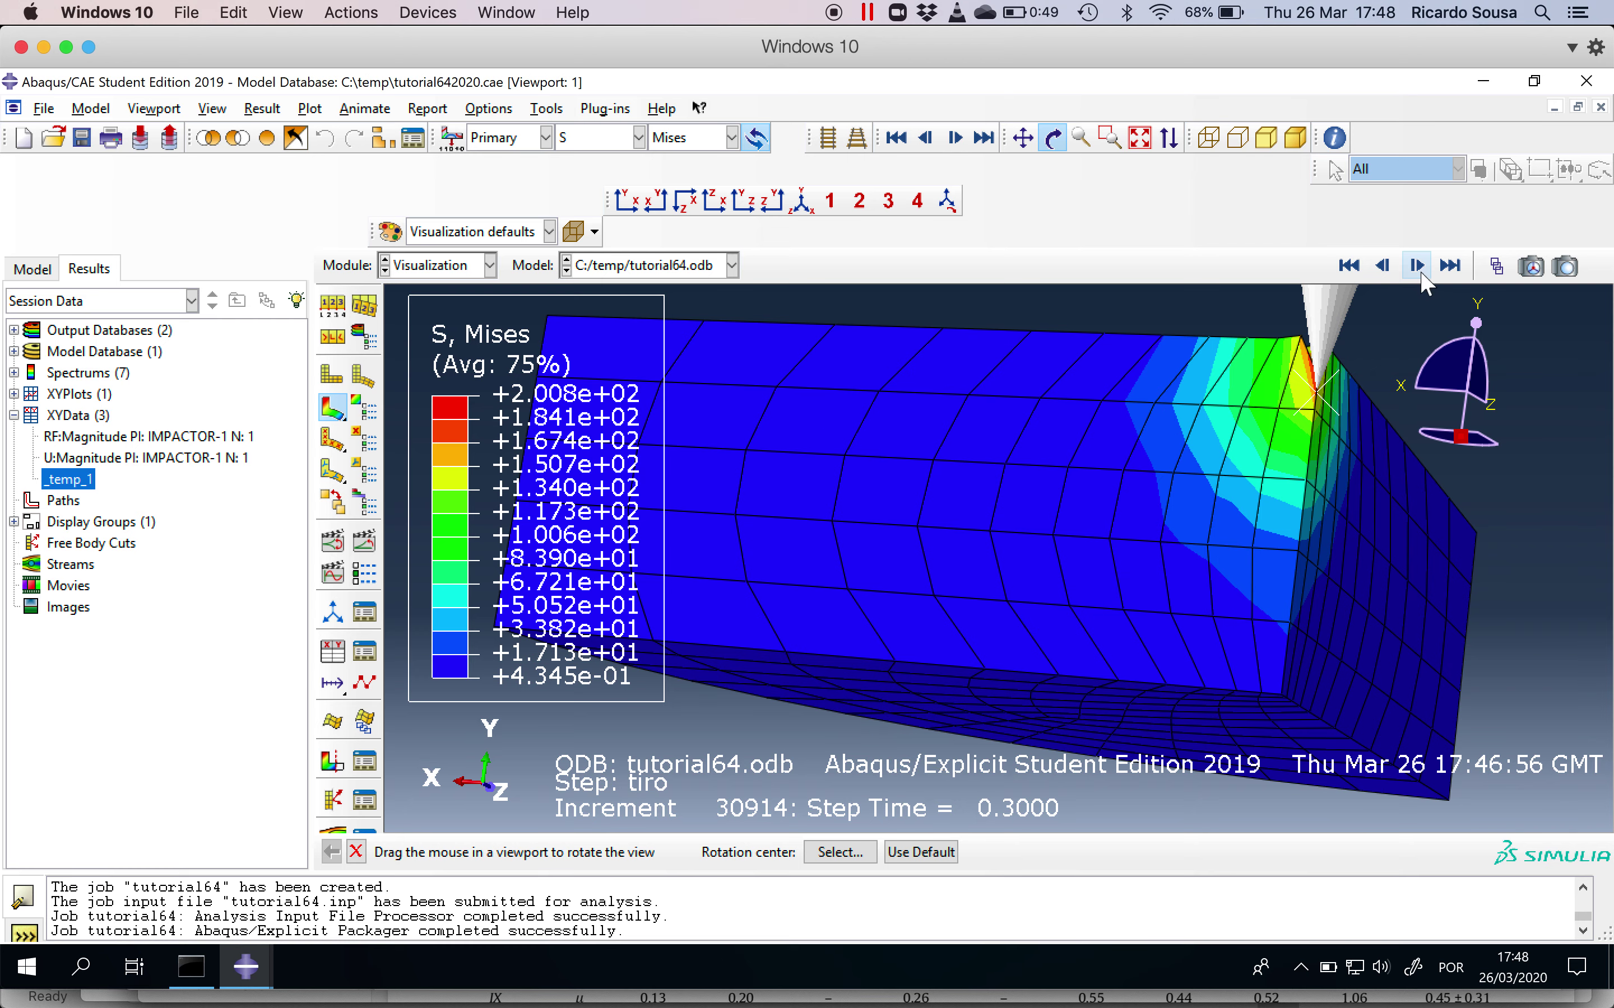
{"action": "left_click", "coordinate": [1418, 269]}
{"action": "left_click", "coordinate": [1419, 269]}
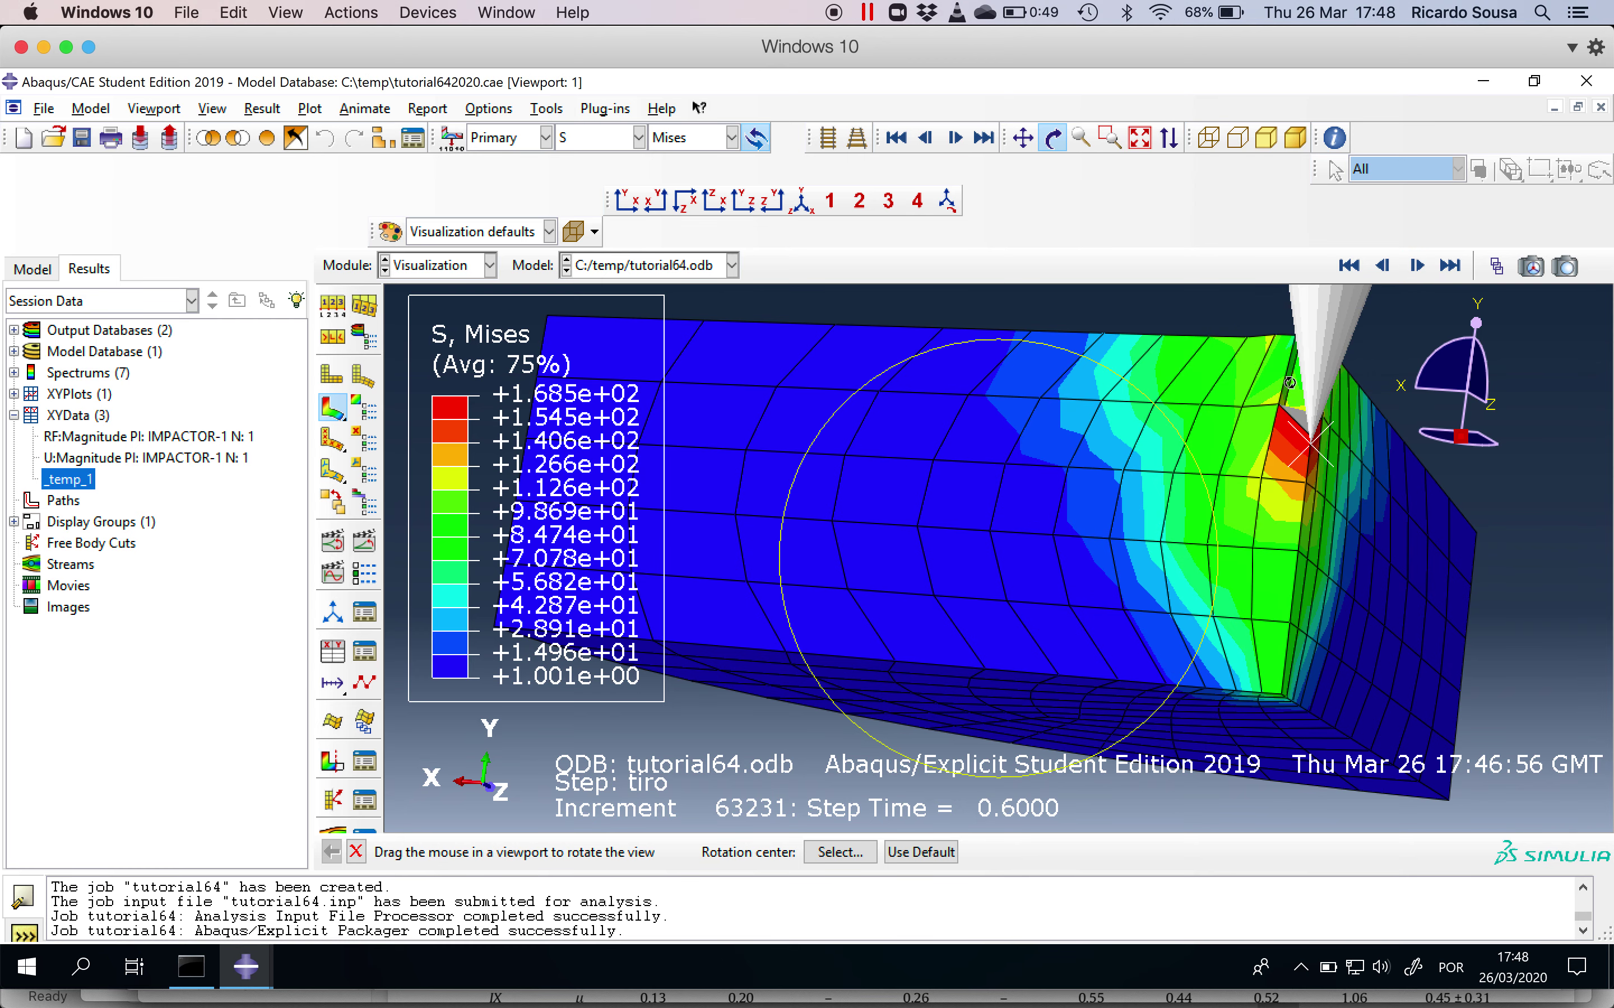
{"action": "left_click", "coordinate": [1417, 266]}
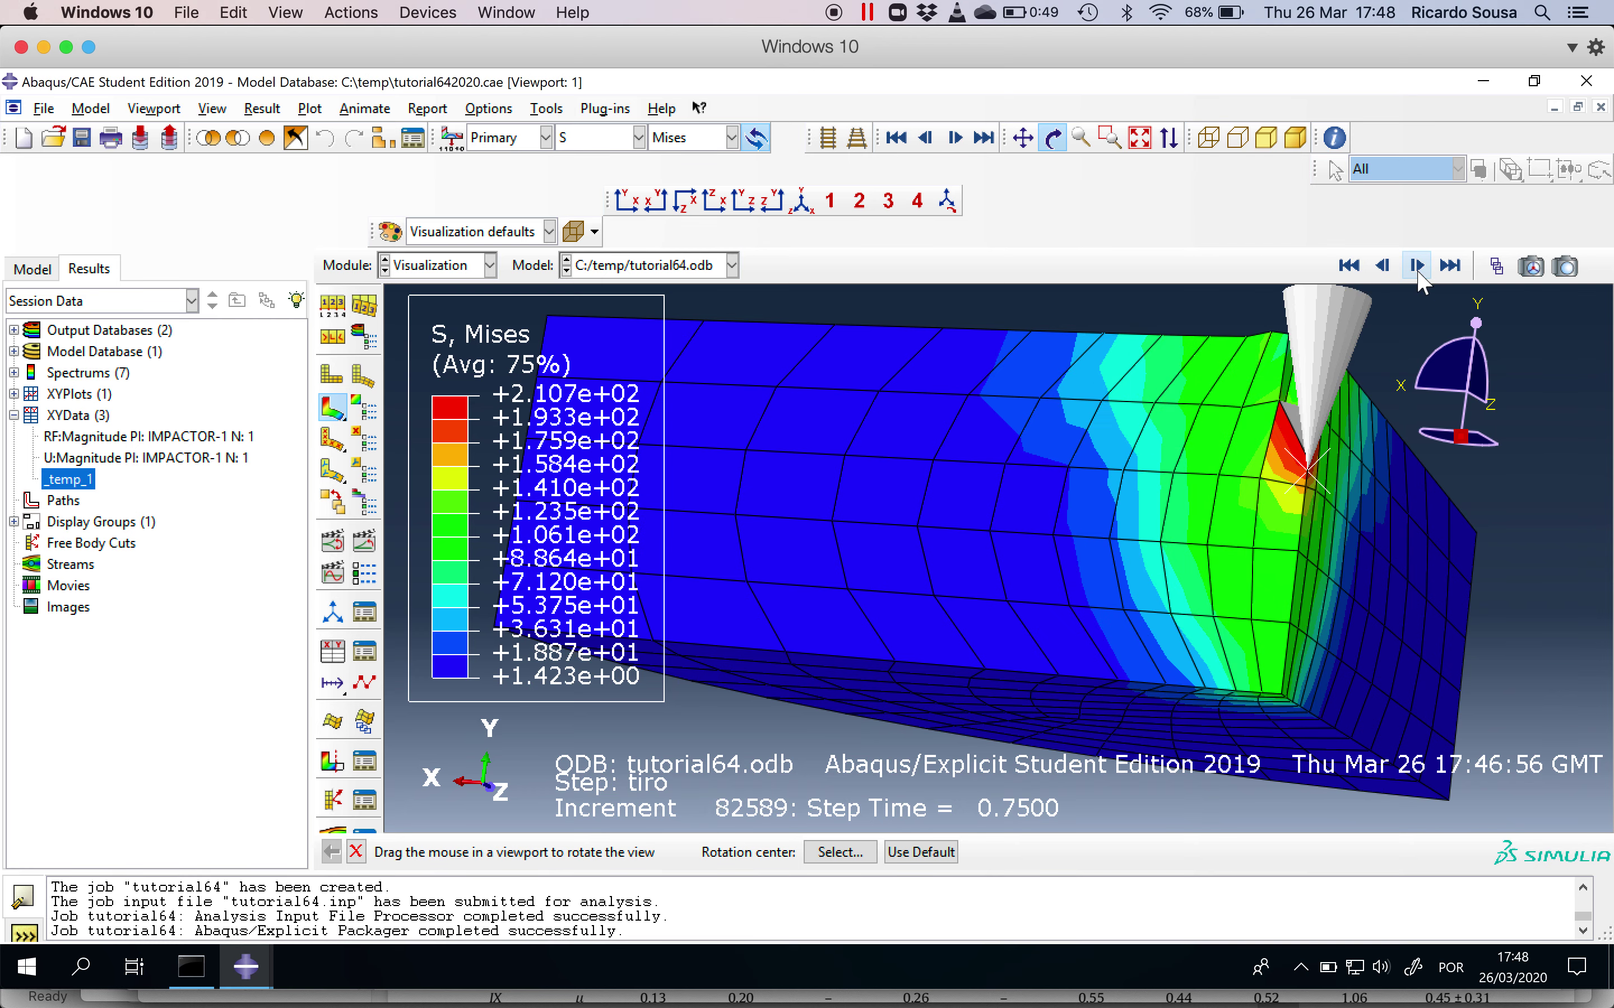
{"action": "left_click", "coordinate": [1416, 266]}
{"action": "left_click", "coordinate": [1417, 265]}
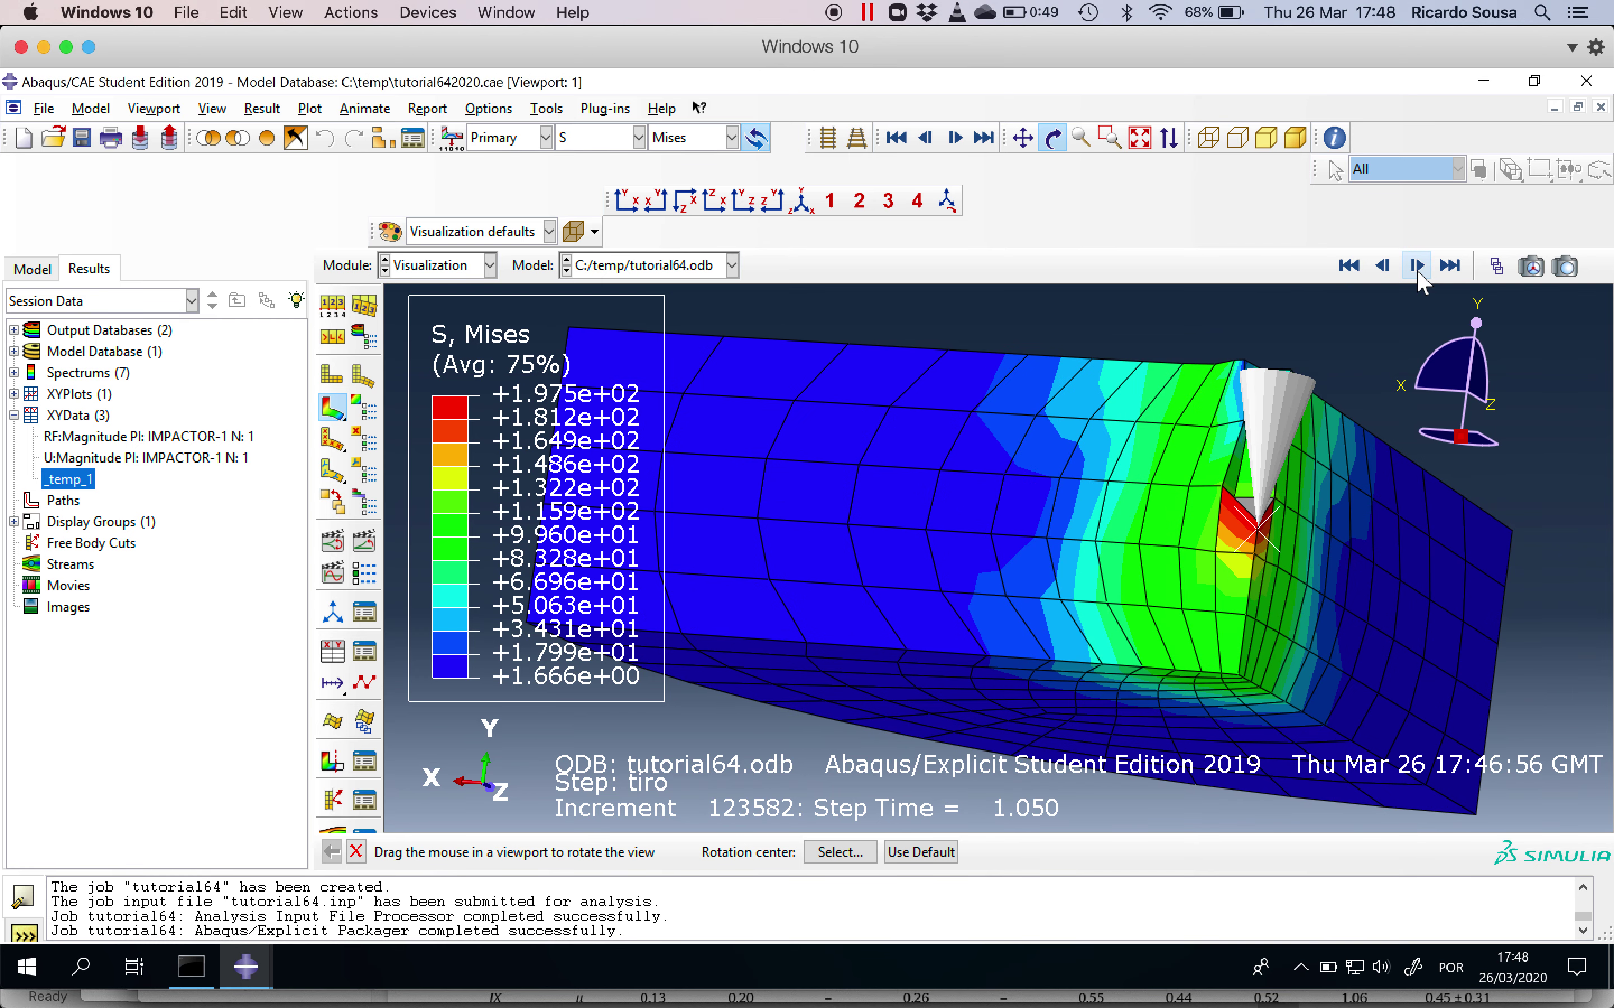
{"action": "left_click", "coordinate": [1417, 265]}
{"action": "left_click", "coordinate": [1417, 265]}
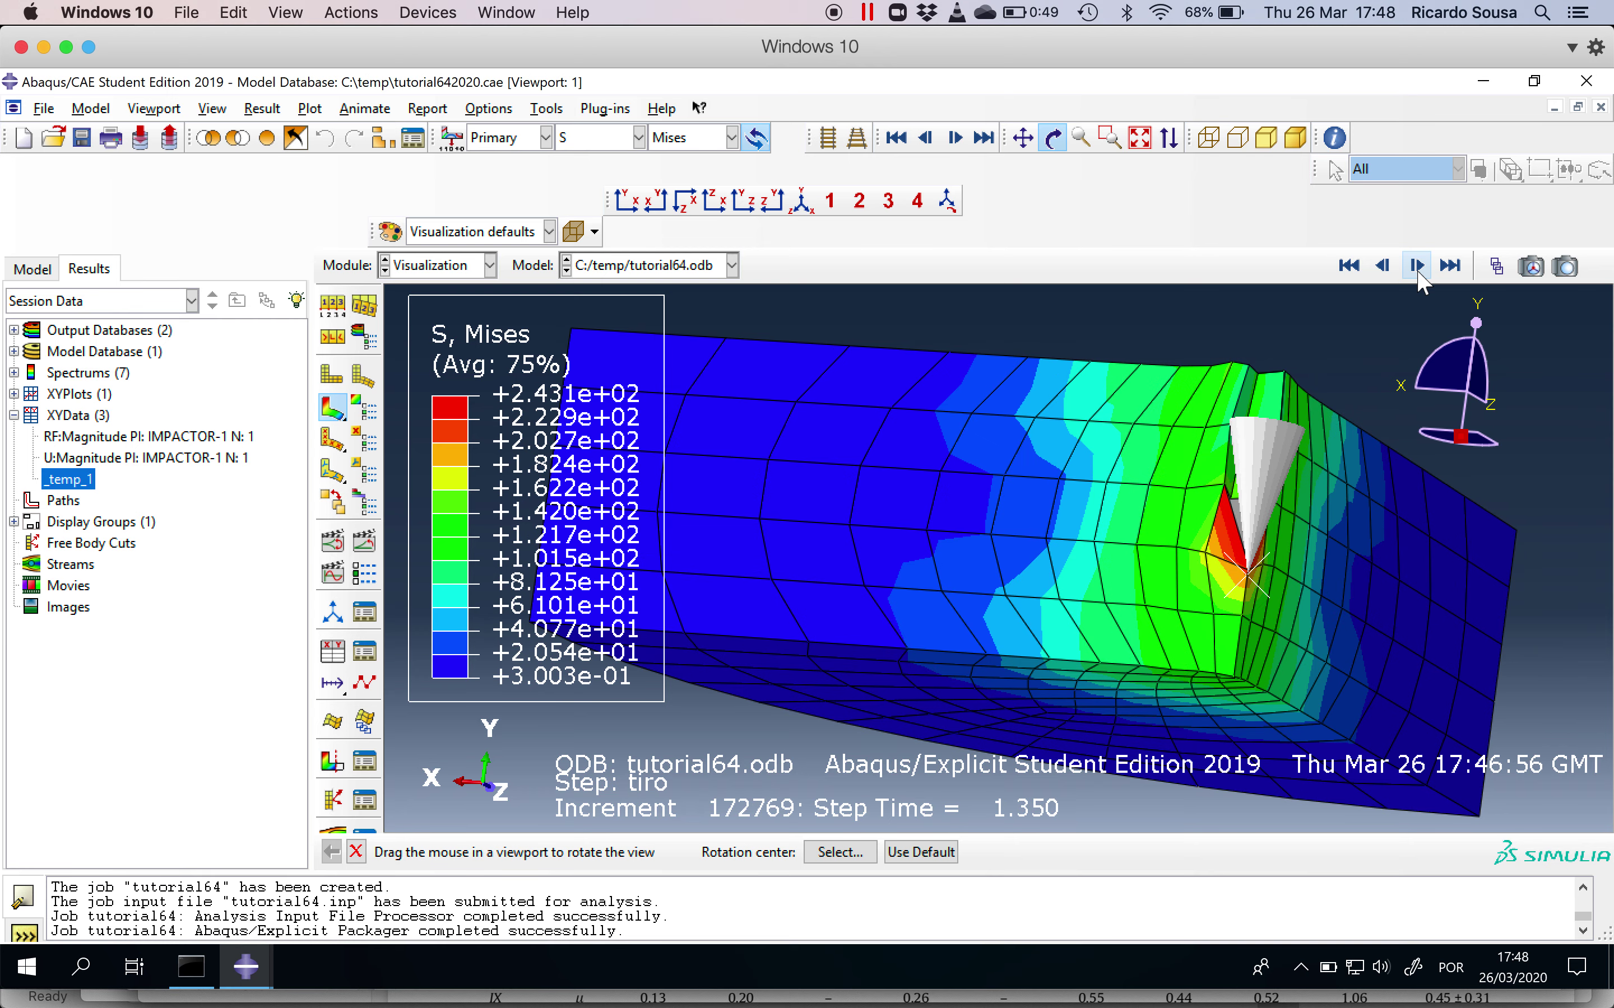
{"action": "left_click", "coordinate": [1417, 266]}
{"action": "left_click", "coordinate": [1417, 266]}
{"action": "left_click", "coordinate": [1417, 266]}
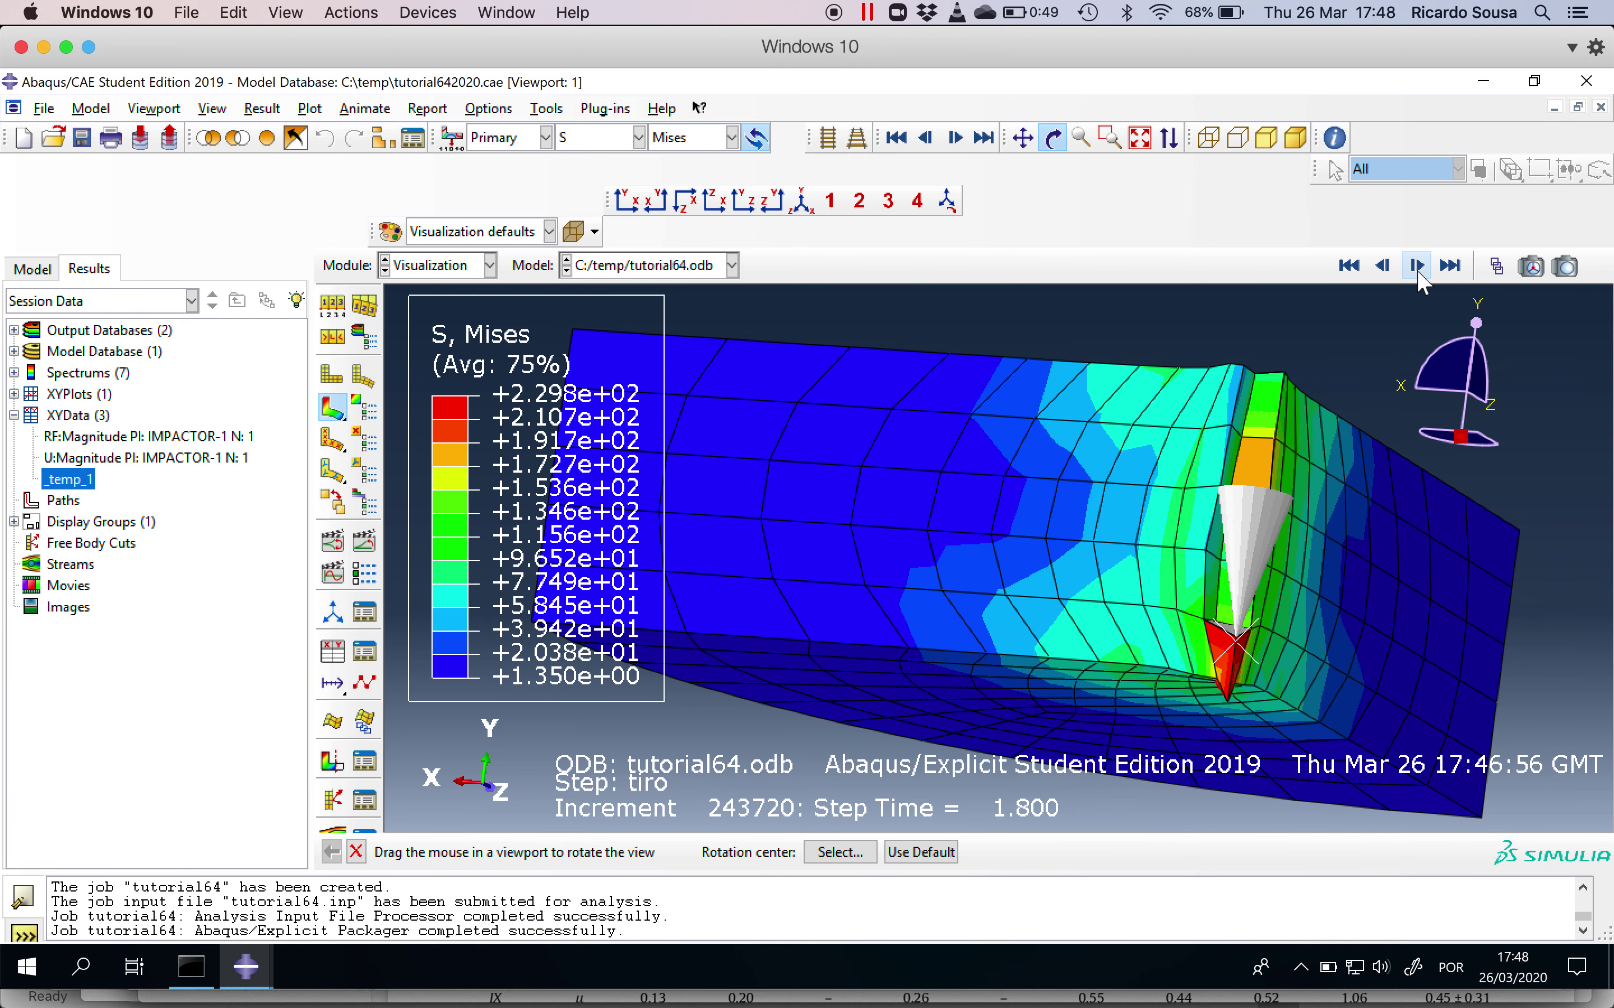
{"action": "left_click", "coordinate": [1417, 265]}
{"action": "left_click", "coordinate": [1417, 266]}
{"action": "left_click", "coordinate": [1416, 266]}
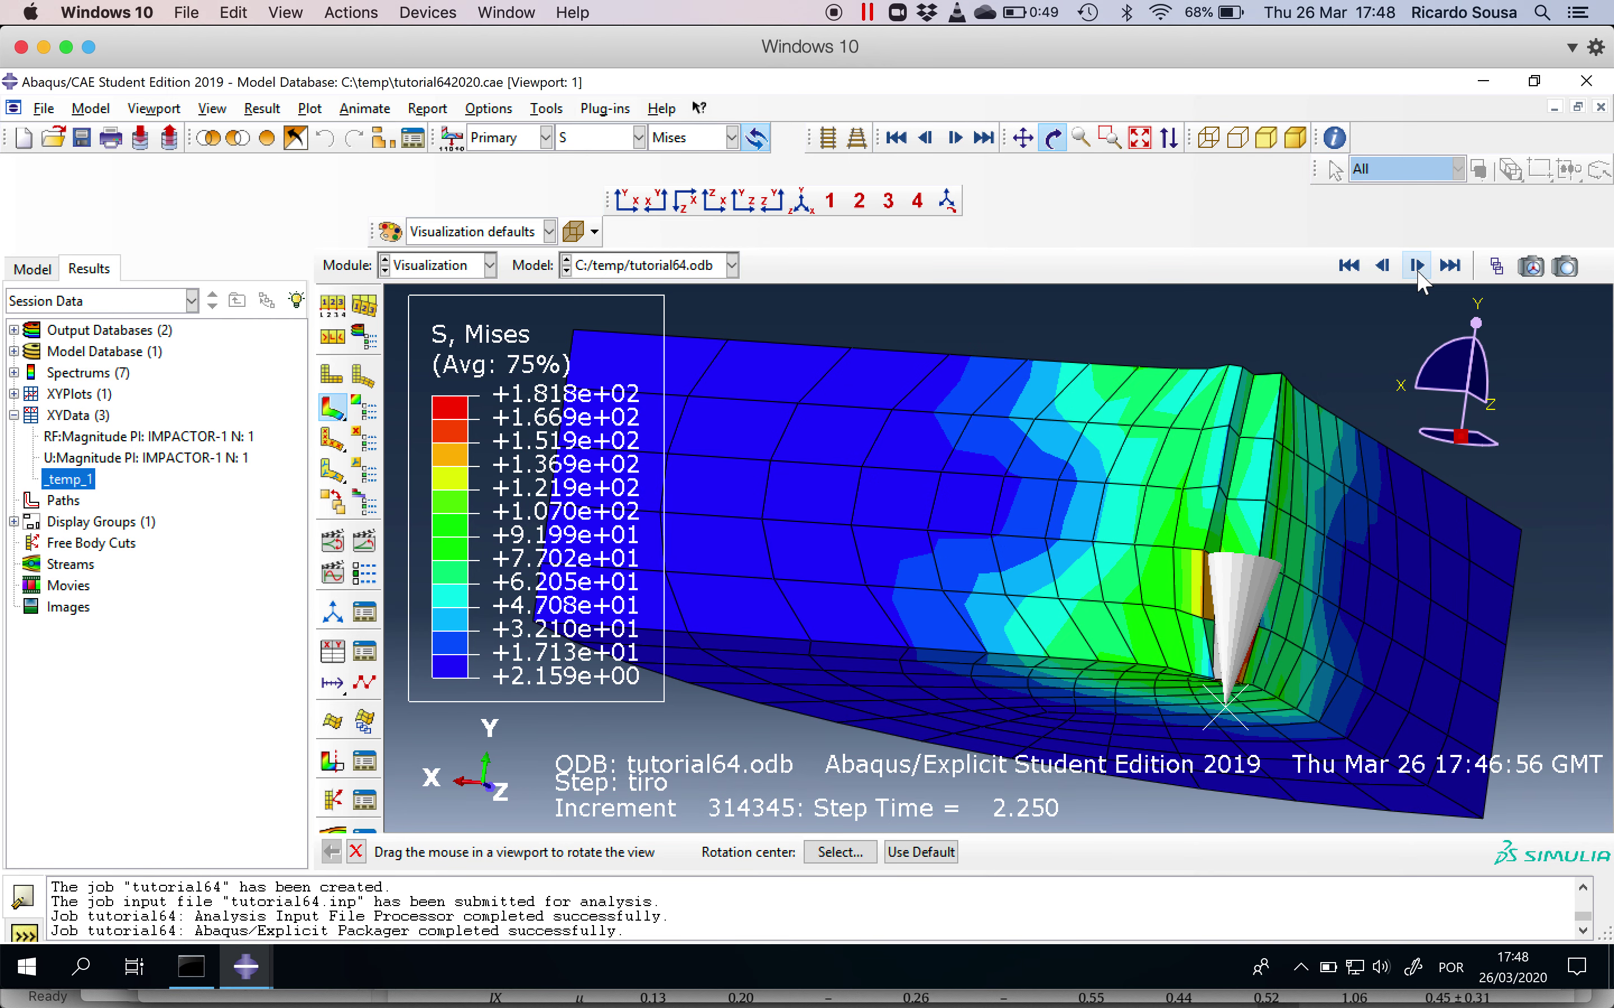
{"action": "left_click", "coordinate": [1417, 266]}
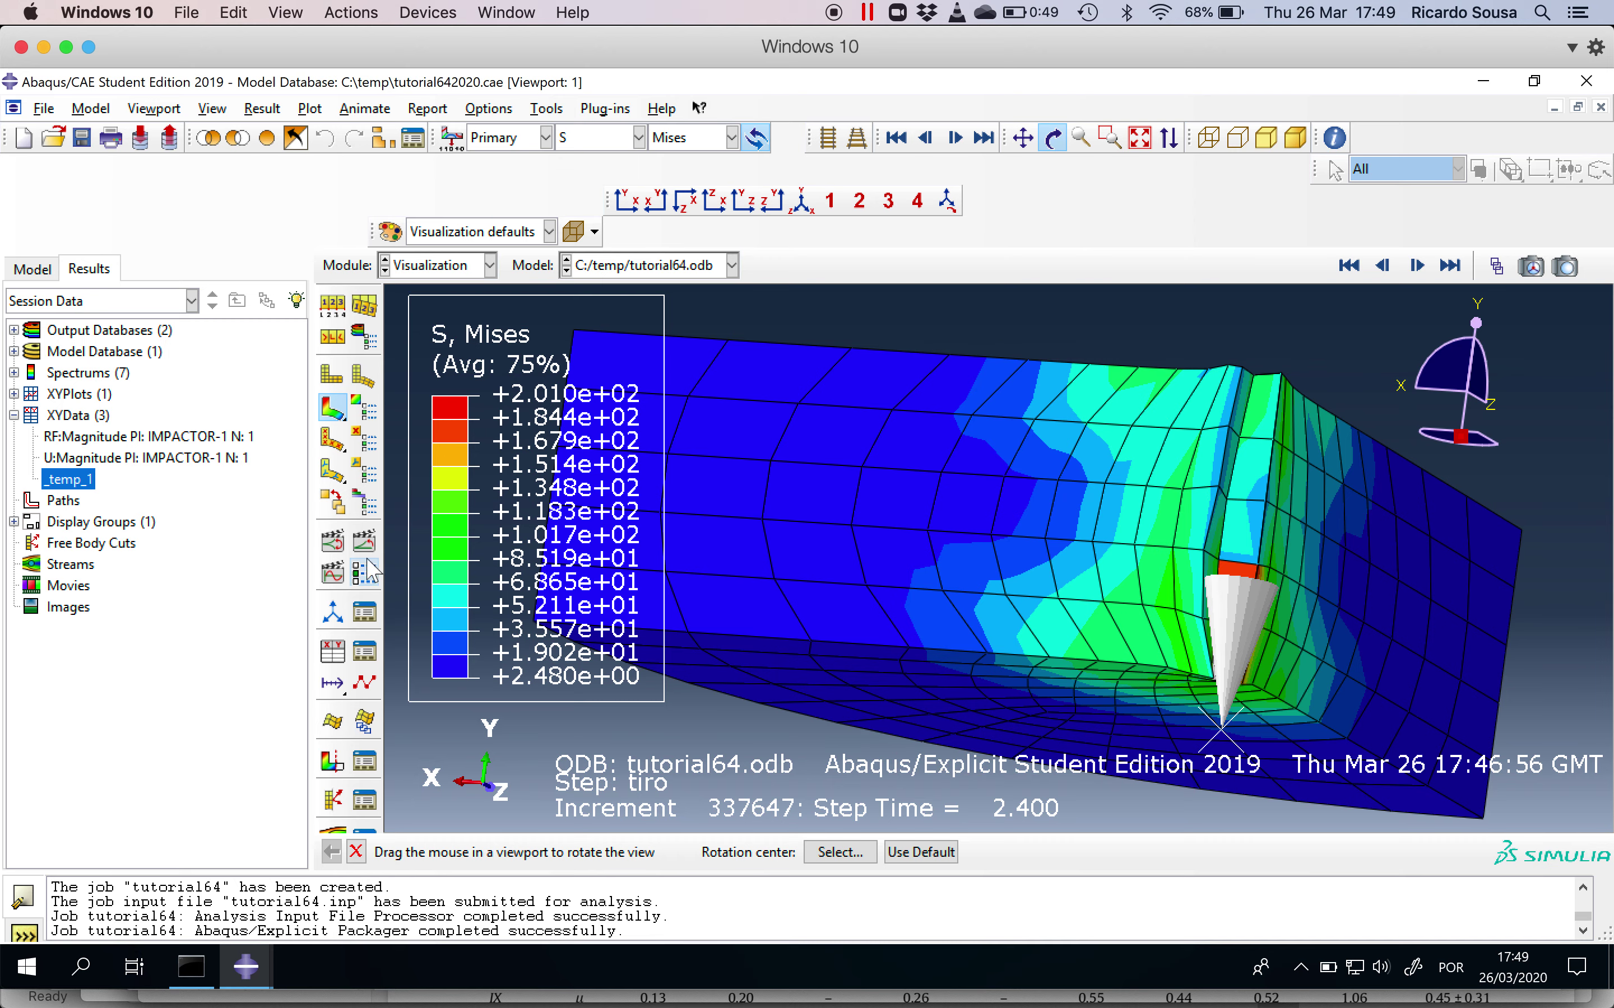
{"action": "left_click", "coordinate": [364, 542]}
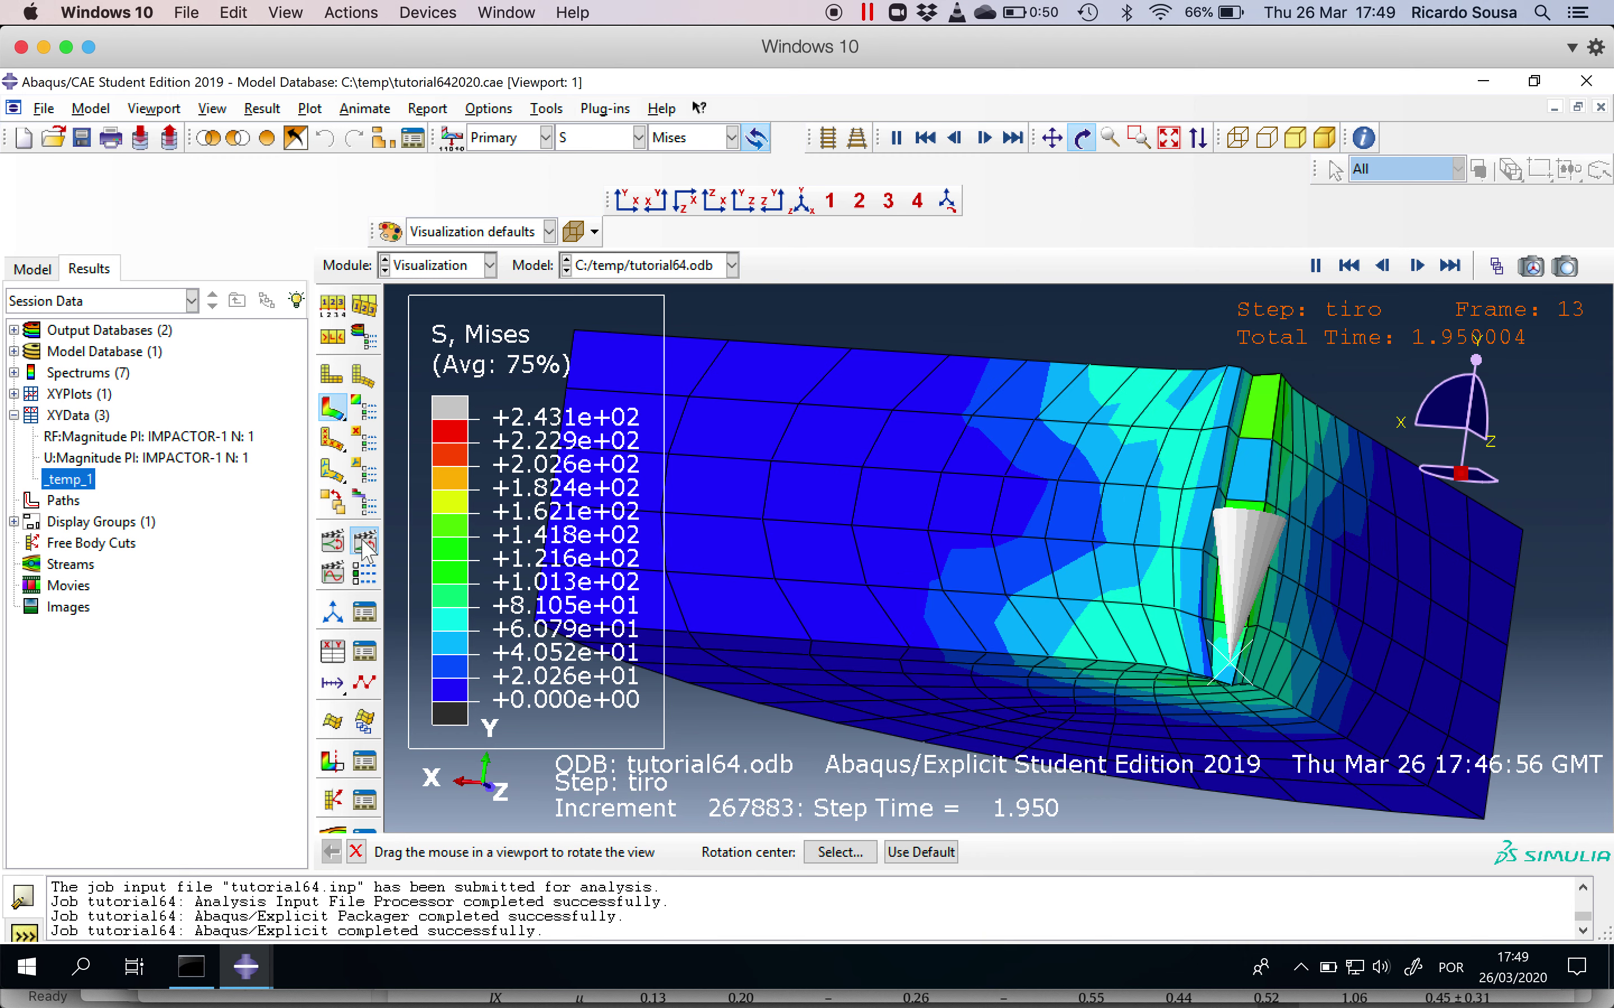
Start an XY data extraction from ODB field output with the unique nodal magnitudes of reaction force RF and spatial displacement U
{"action": "left_click", "coordinate": [333, 651]}
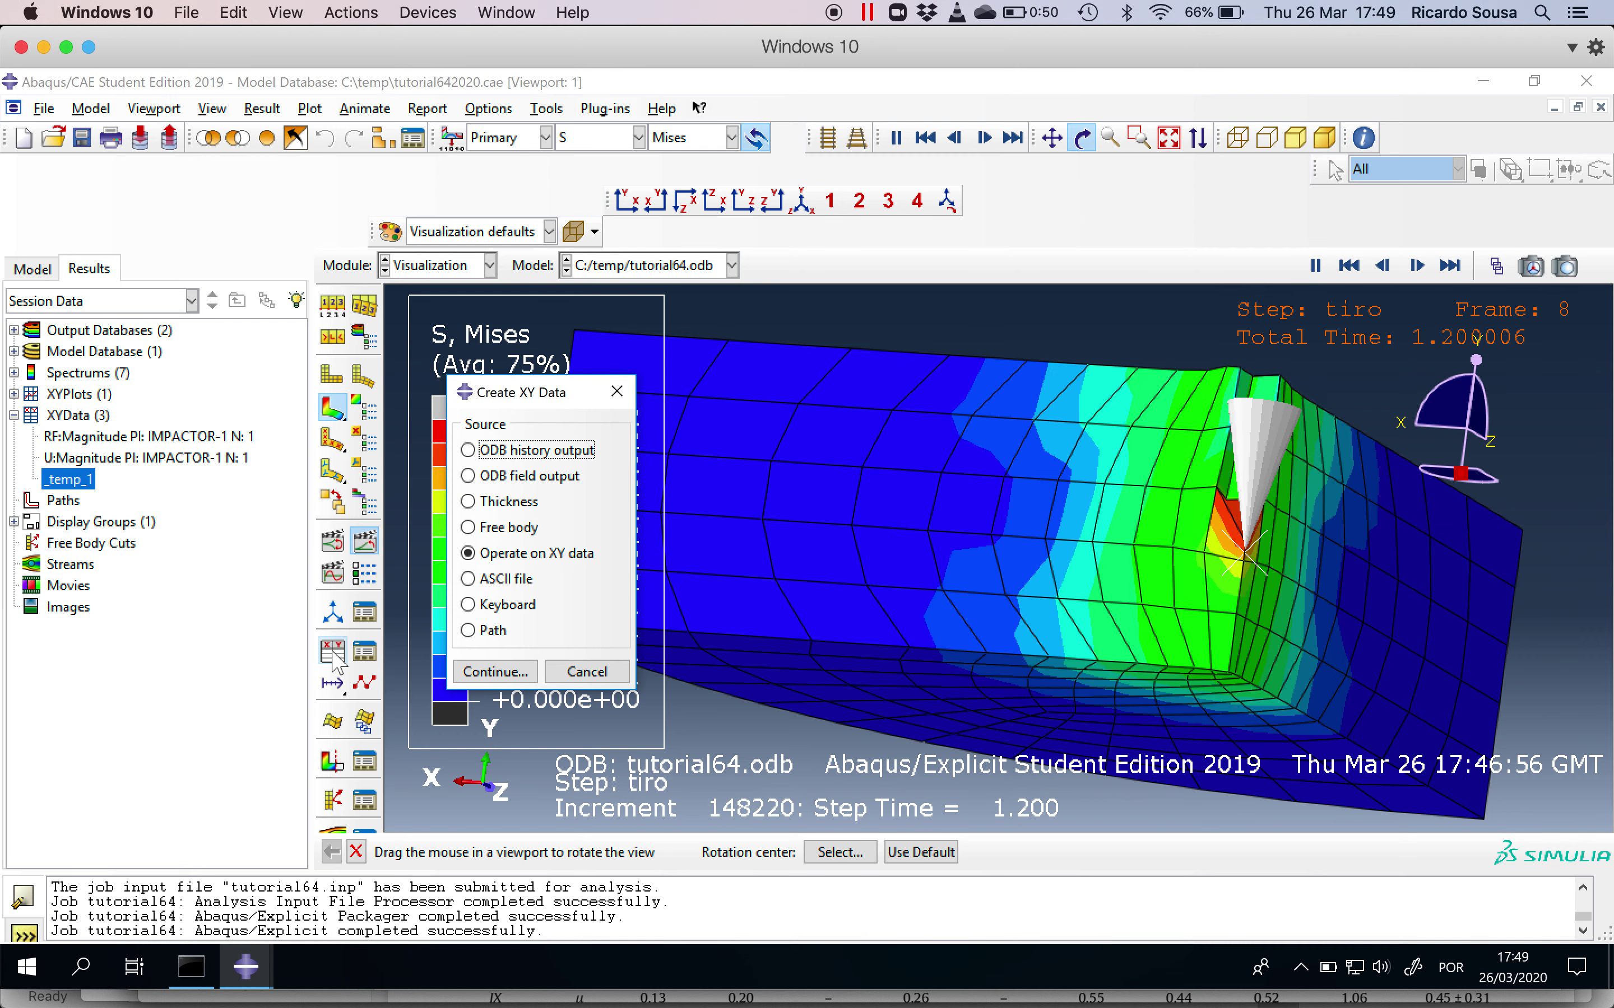
{"action": "left_click", "coordinate": [529, 476]}
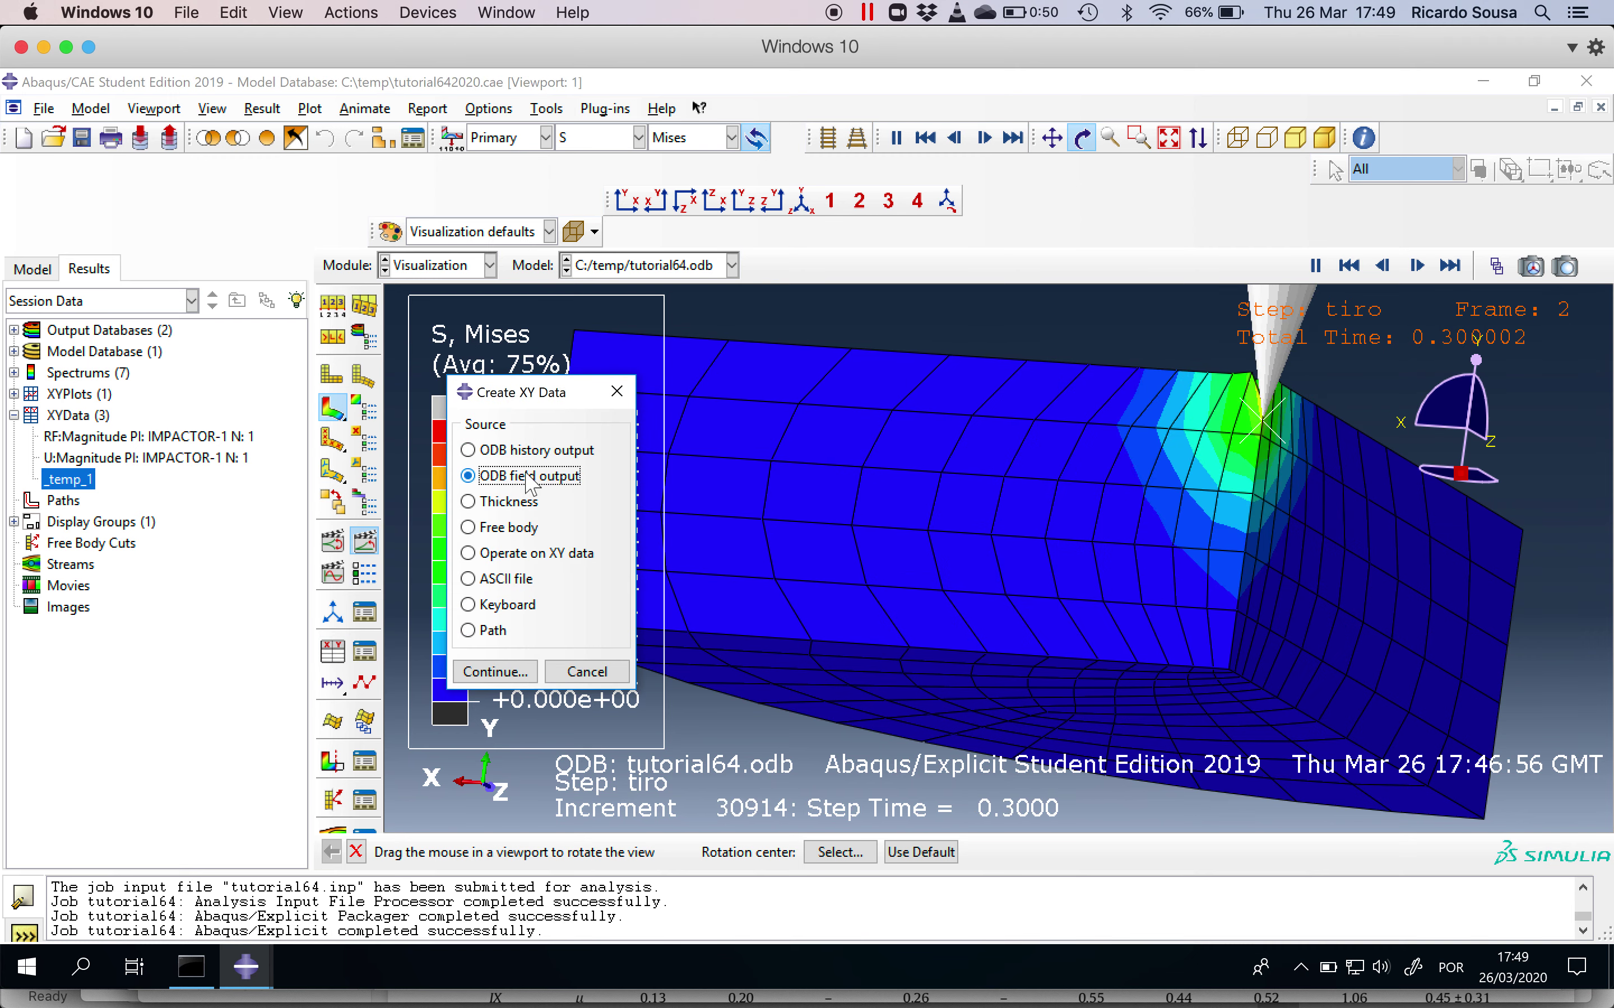
{"action": "left_click", "coordinate": [498, 671]}
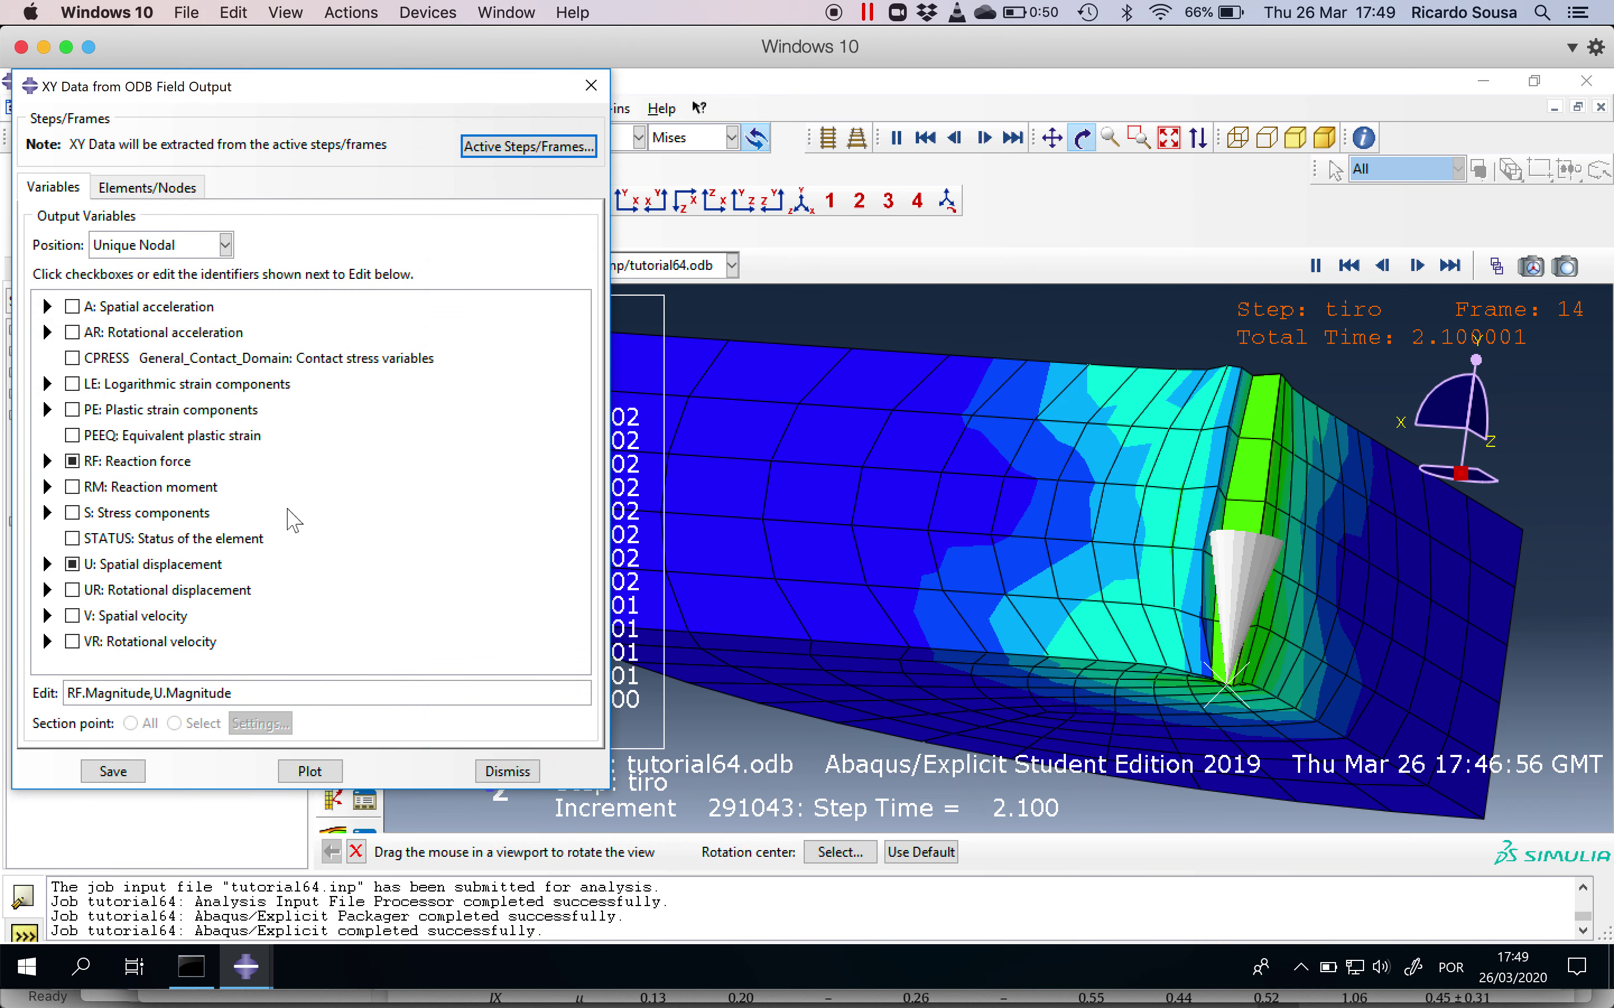
{"action": "left_click", "coordinate": [46, 461]}
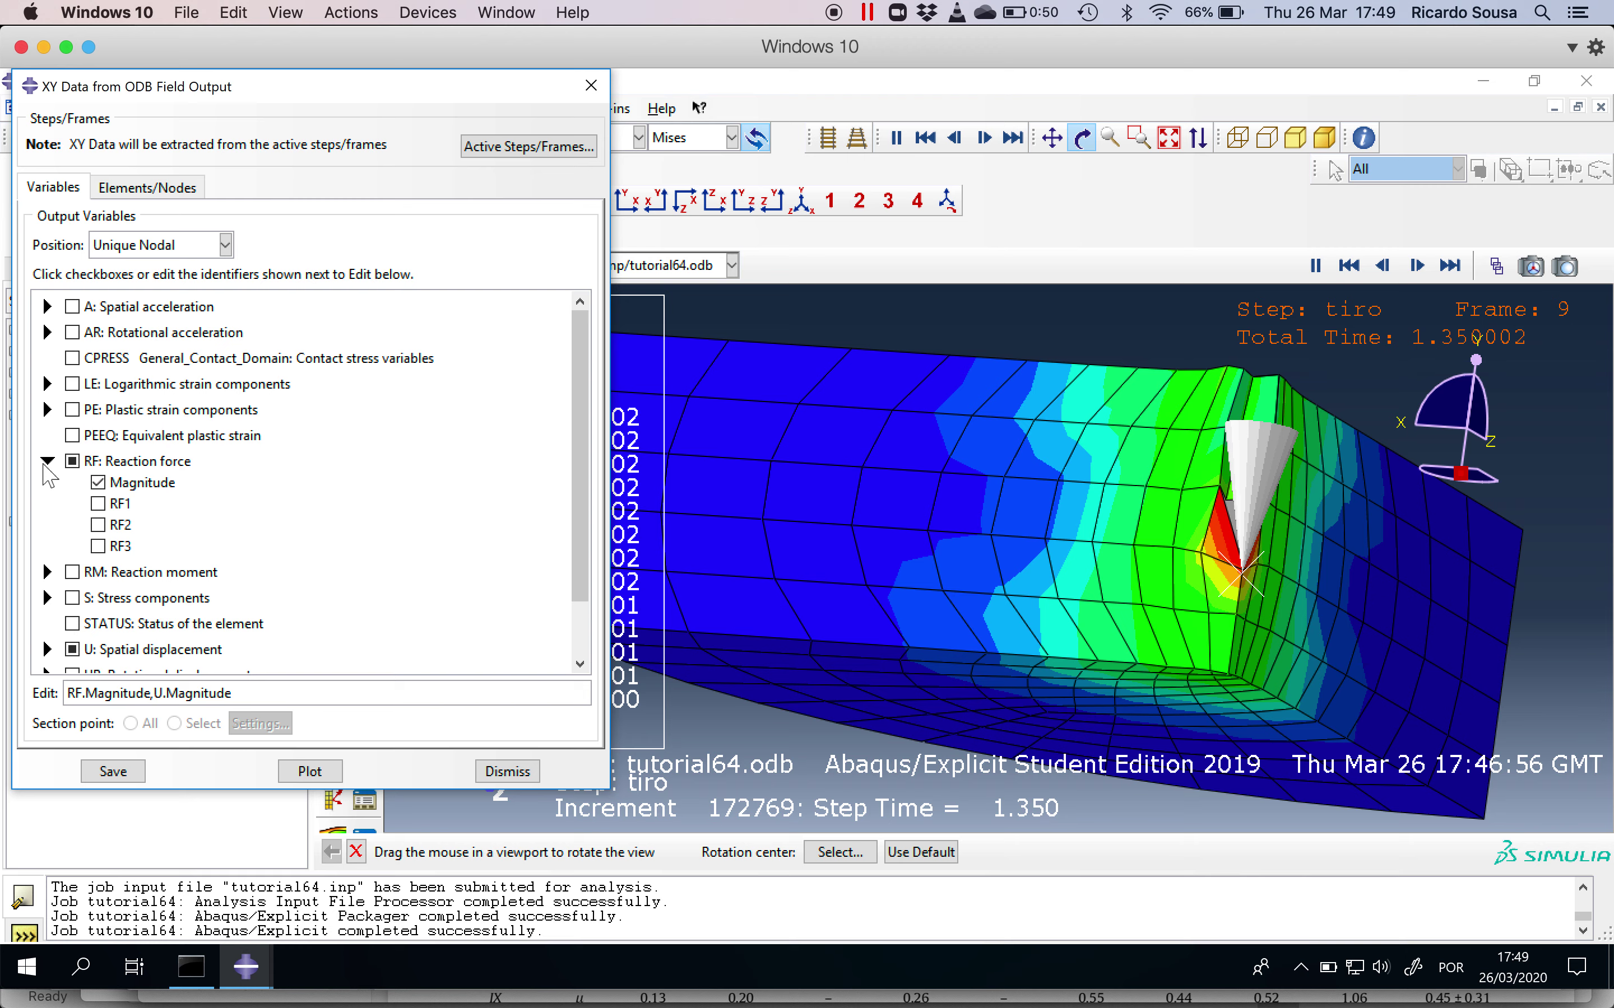
{"action": "left_click", "coordinate": [47, 649]}
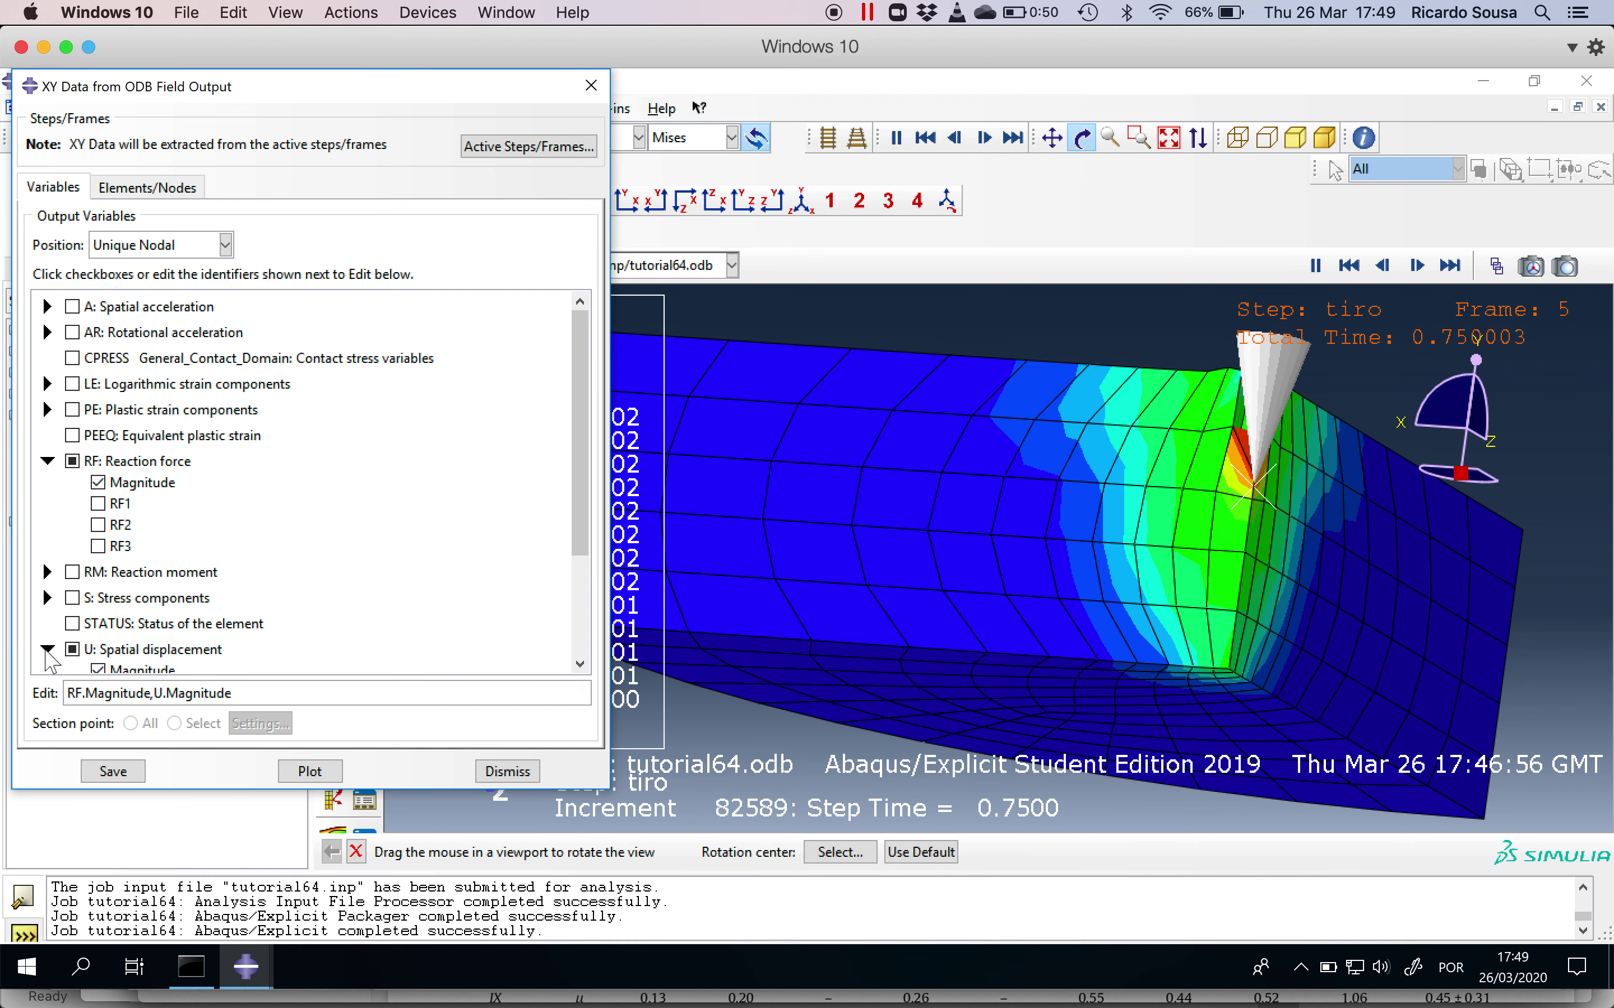
{"action": "scroll", "coordinate": [158, 607], "scroll_direction": "down", "scroll_amount": 2}
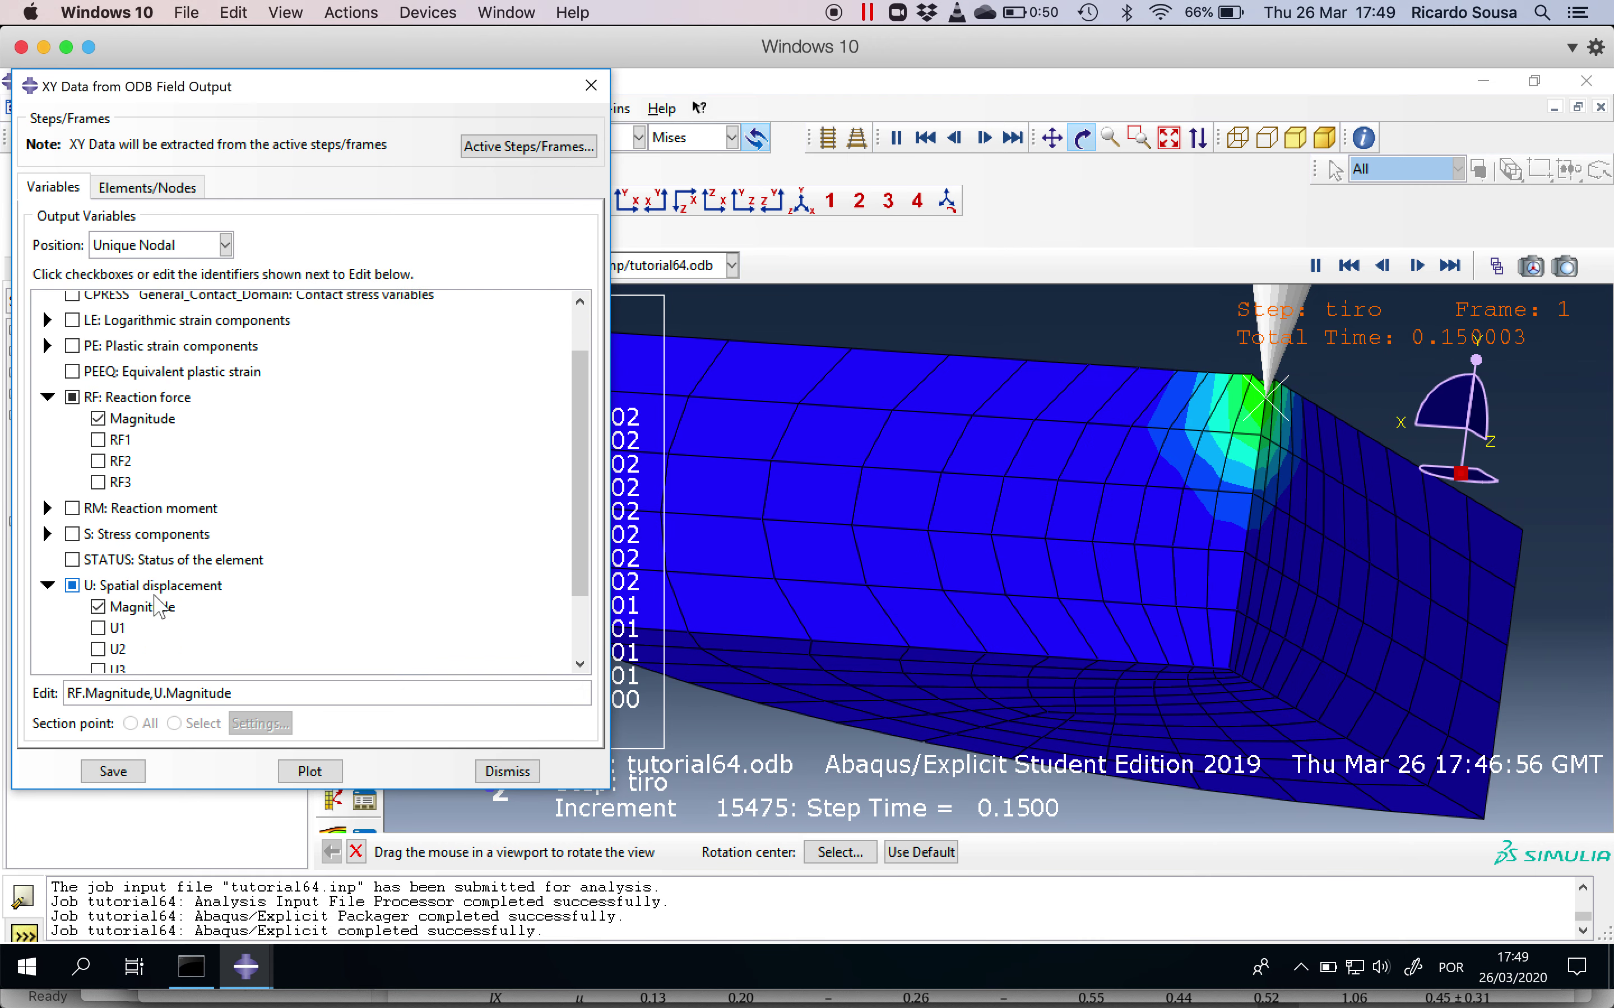
Choose the node set REFERENCE_POINT_IMPACTOR-1, save its extracted XY data under default names, and close the extraction window
{"action": "left_click", "coordinate": [143, 189]}
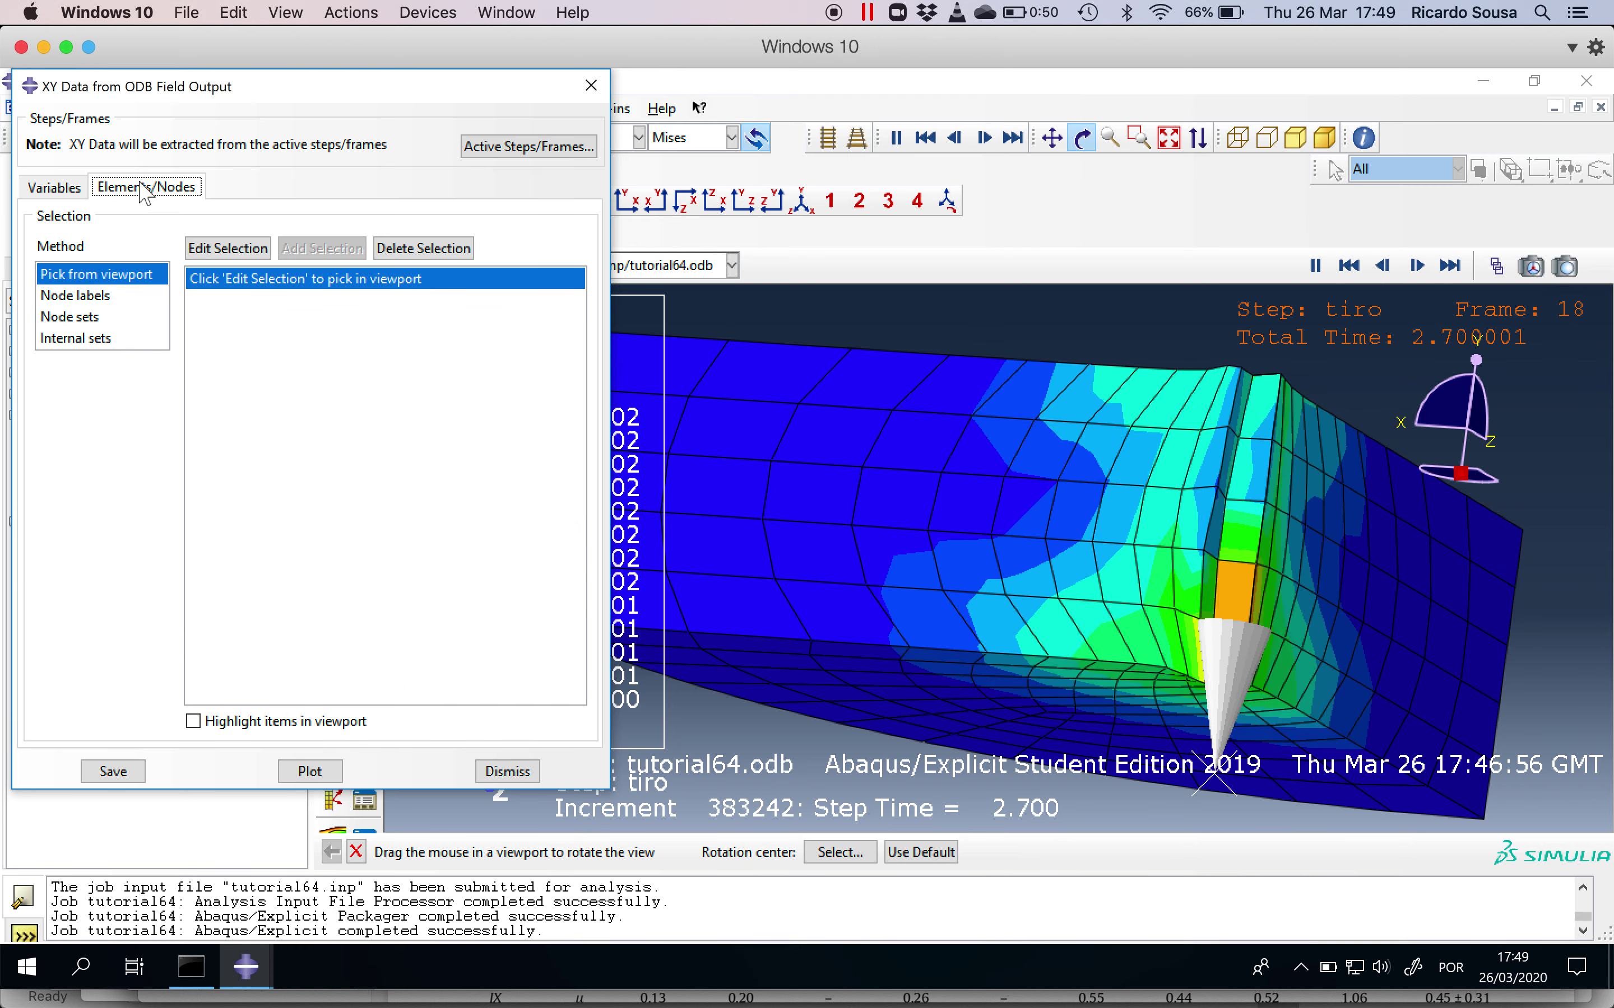
{"action": "left_click", "coordinate": [151, 322]}
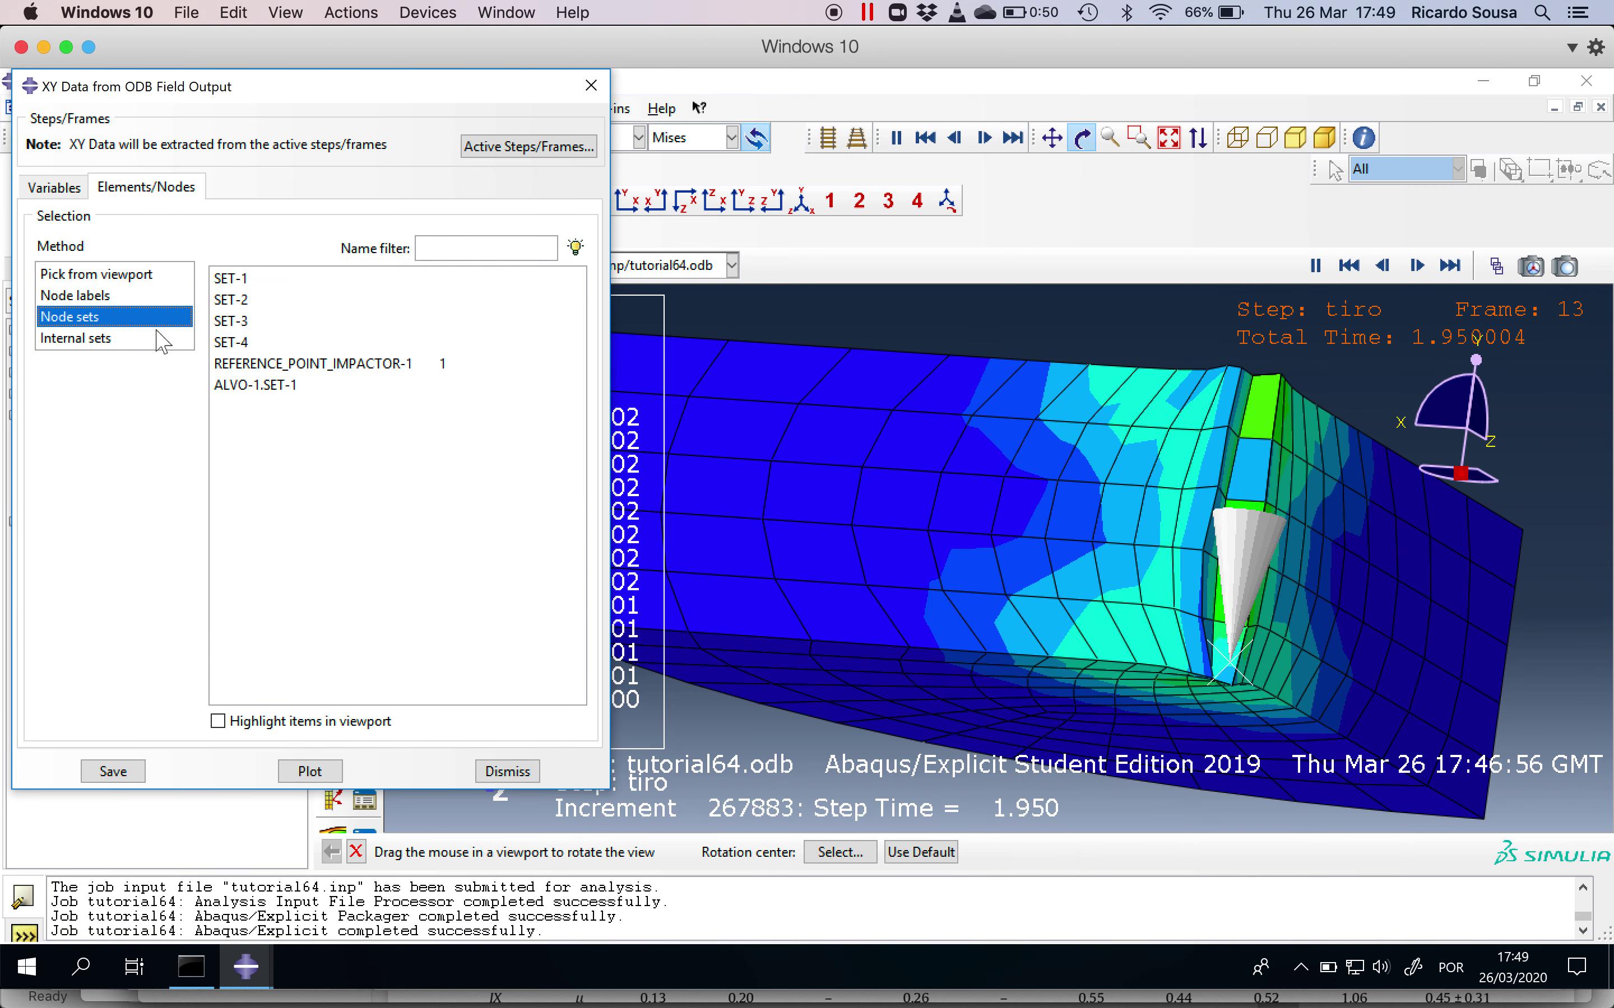
{"action": "left_click", "coordinate": [255, 365]}
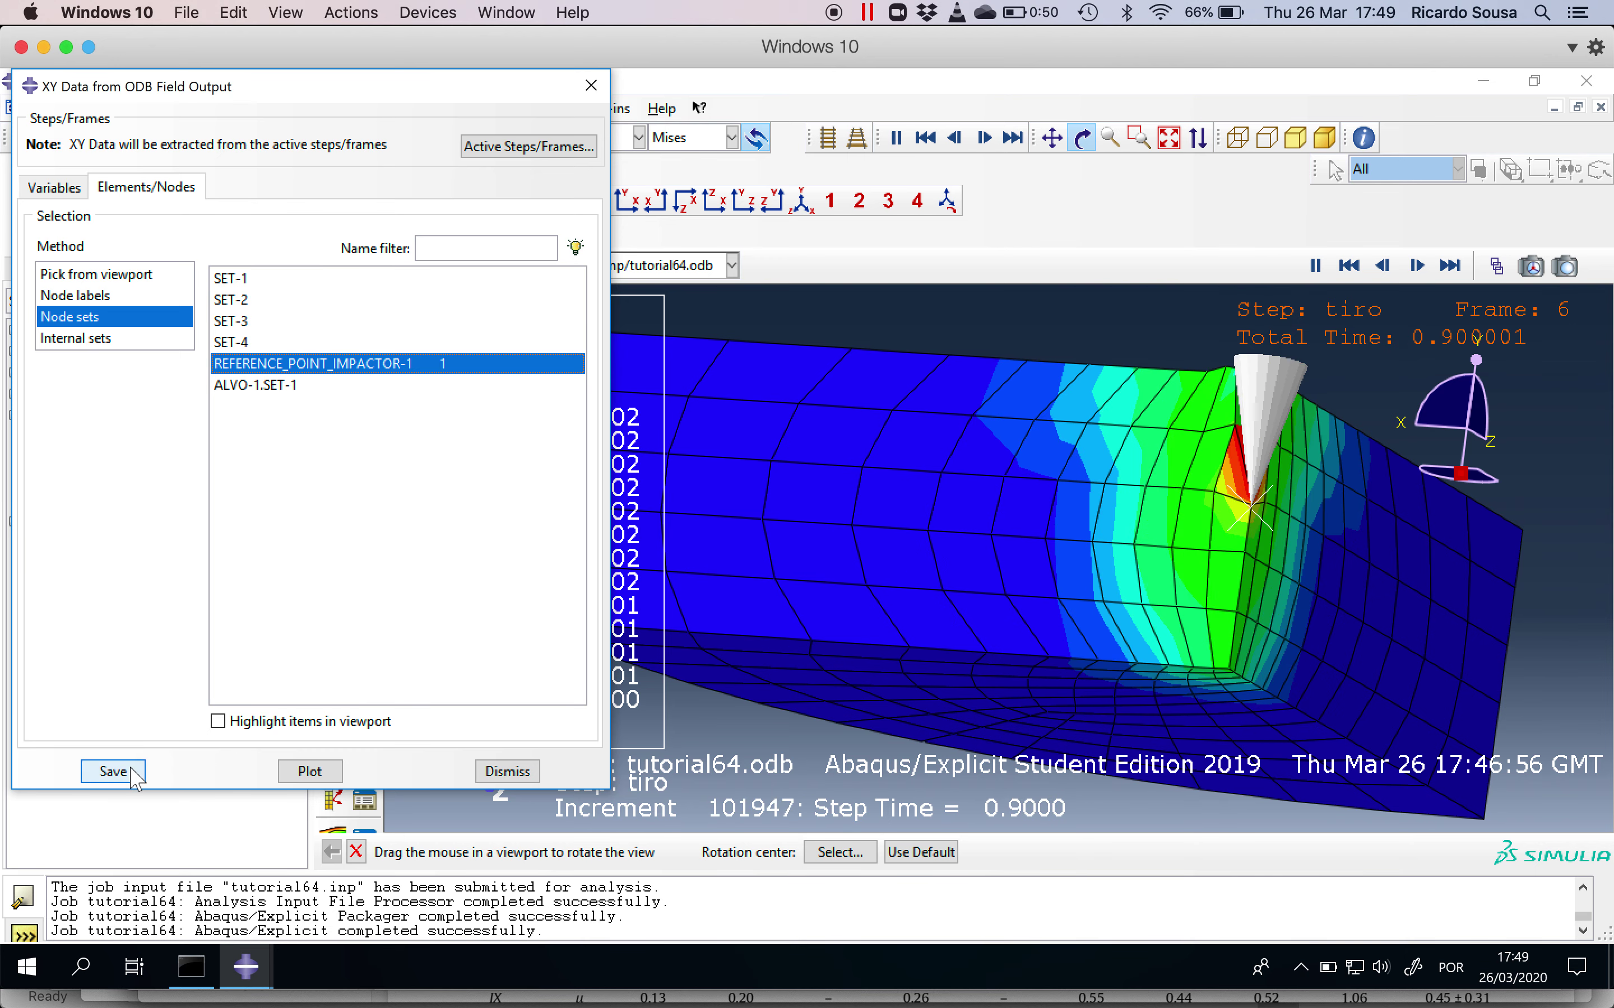
{"action": "left_click", "coordinate": [113, 772]}
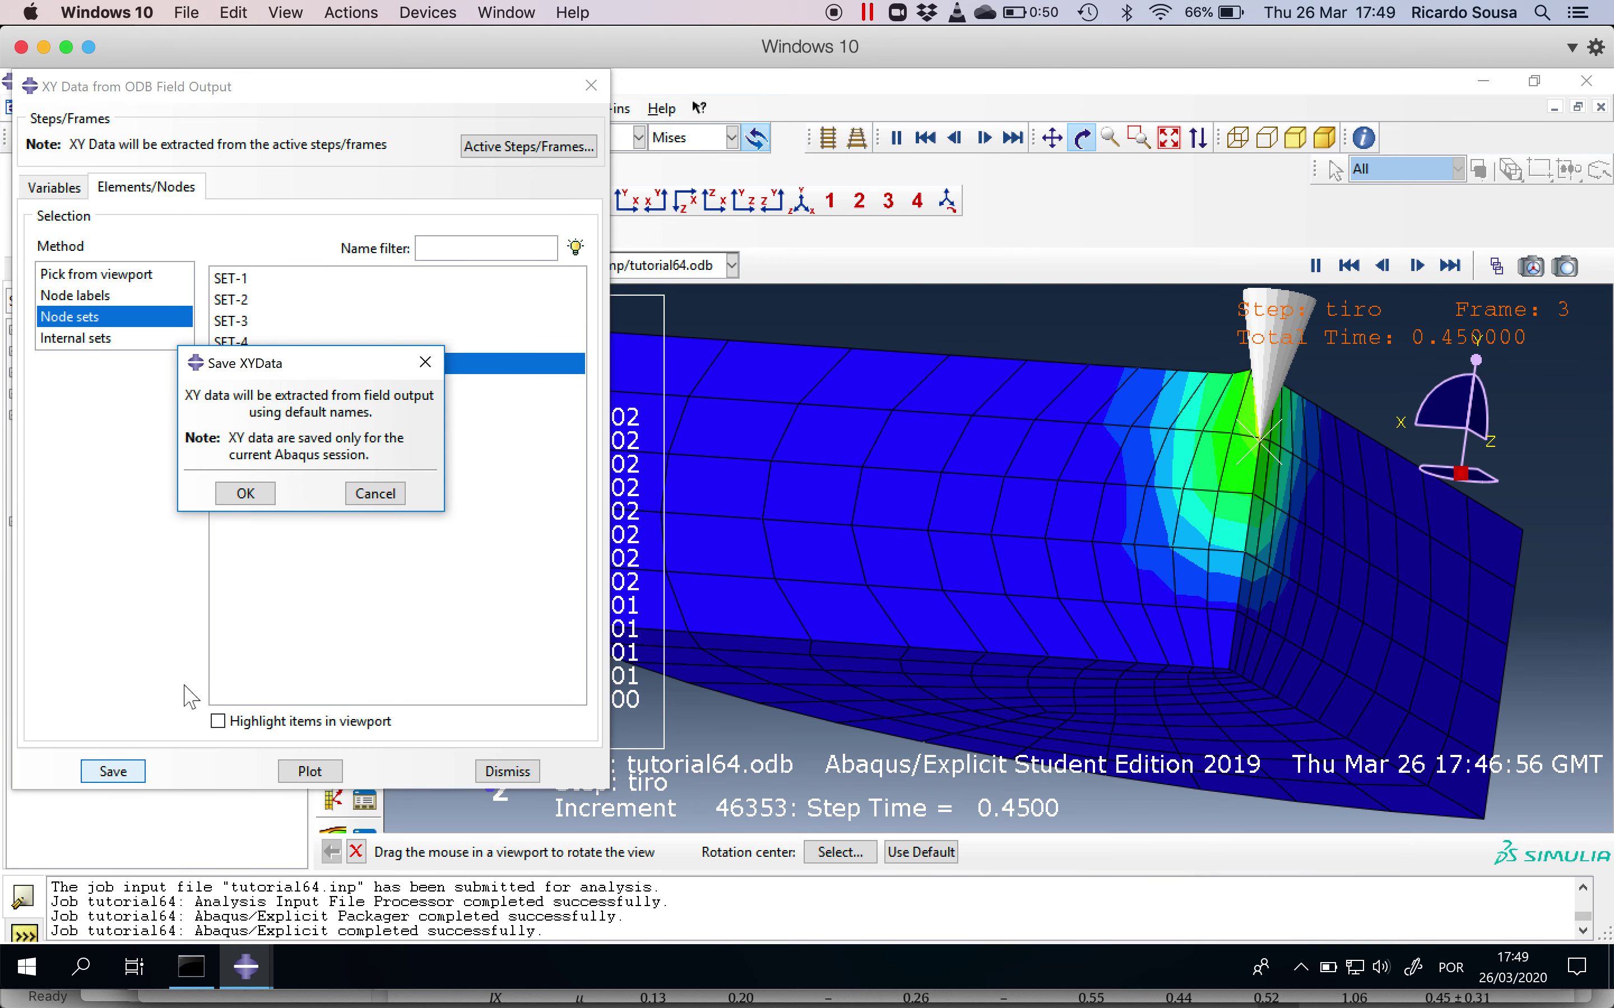
{"action": "left_click", "coordinate": [247, 494]}
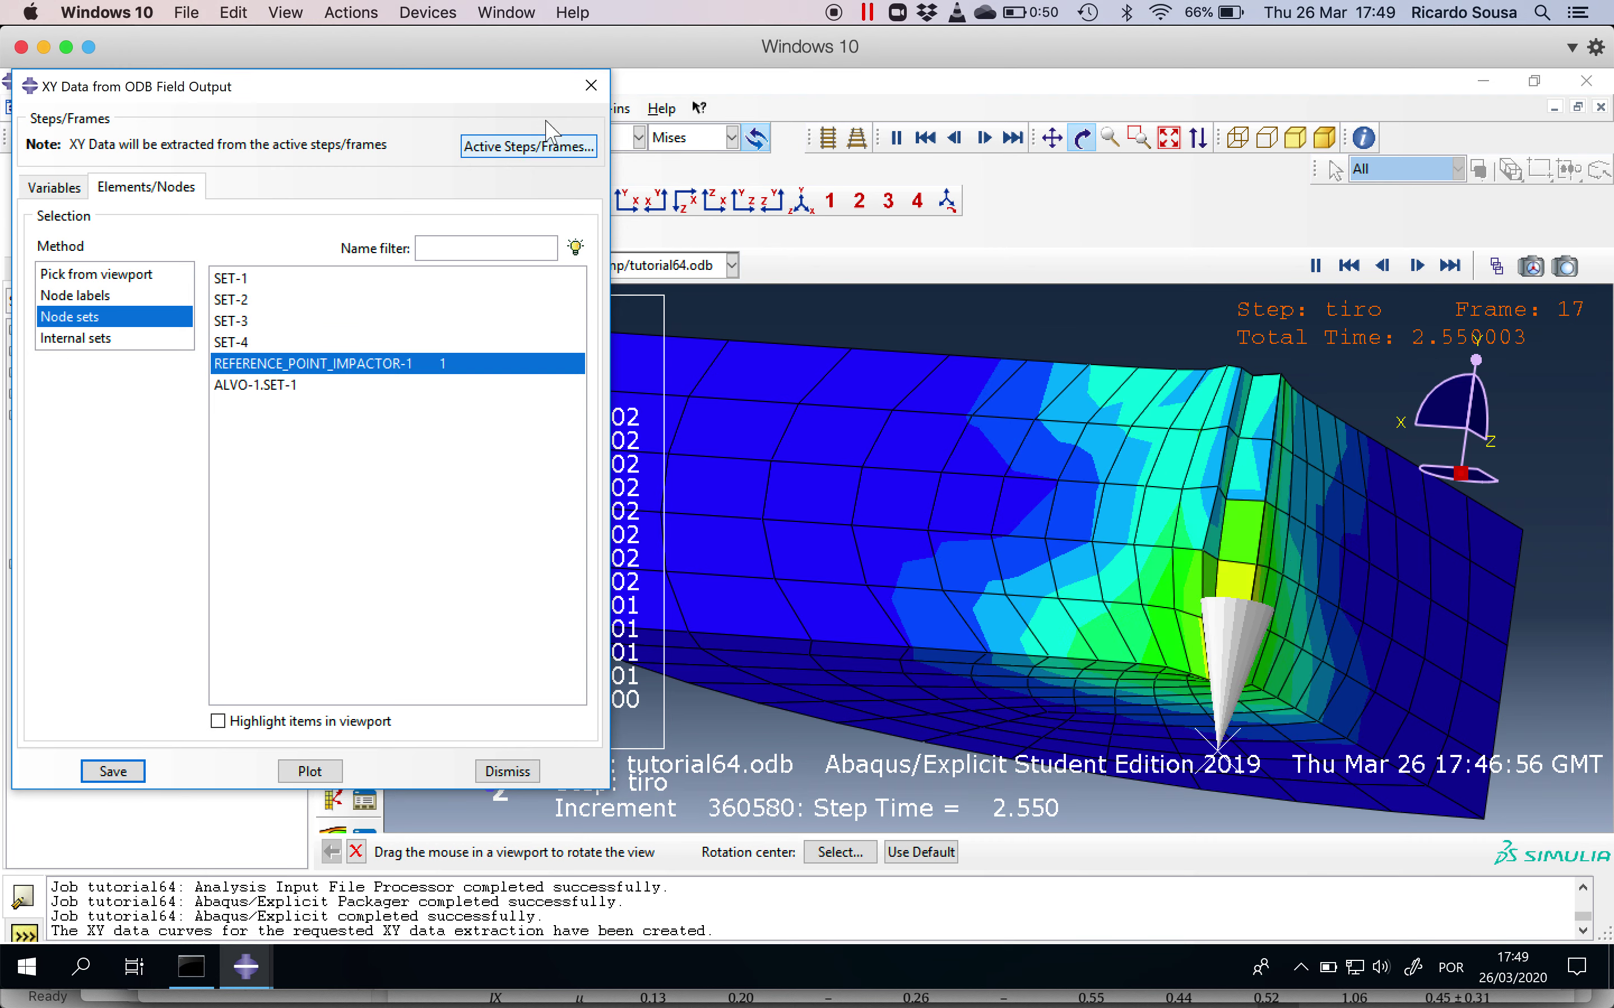
{"action": "left_click", "coordinate": [592, 86]}
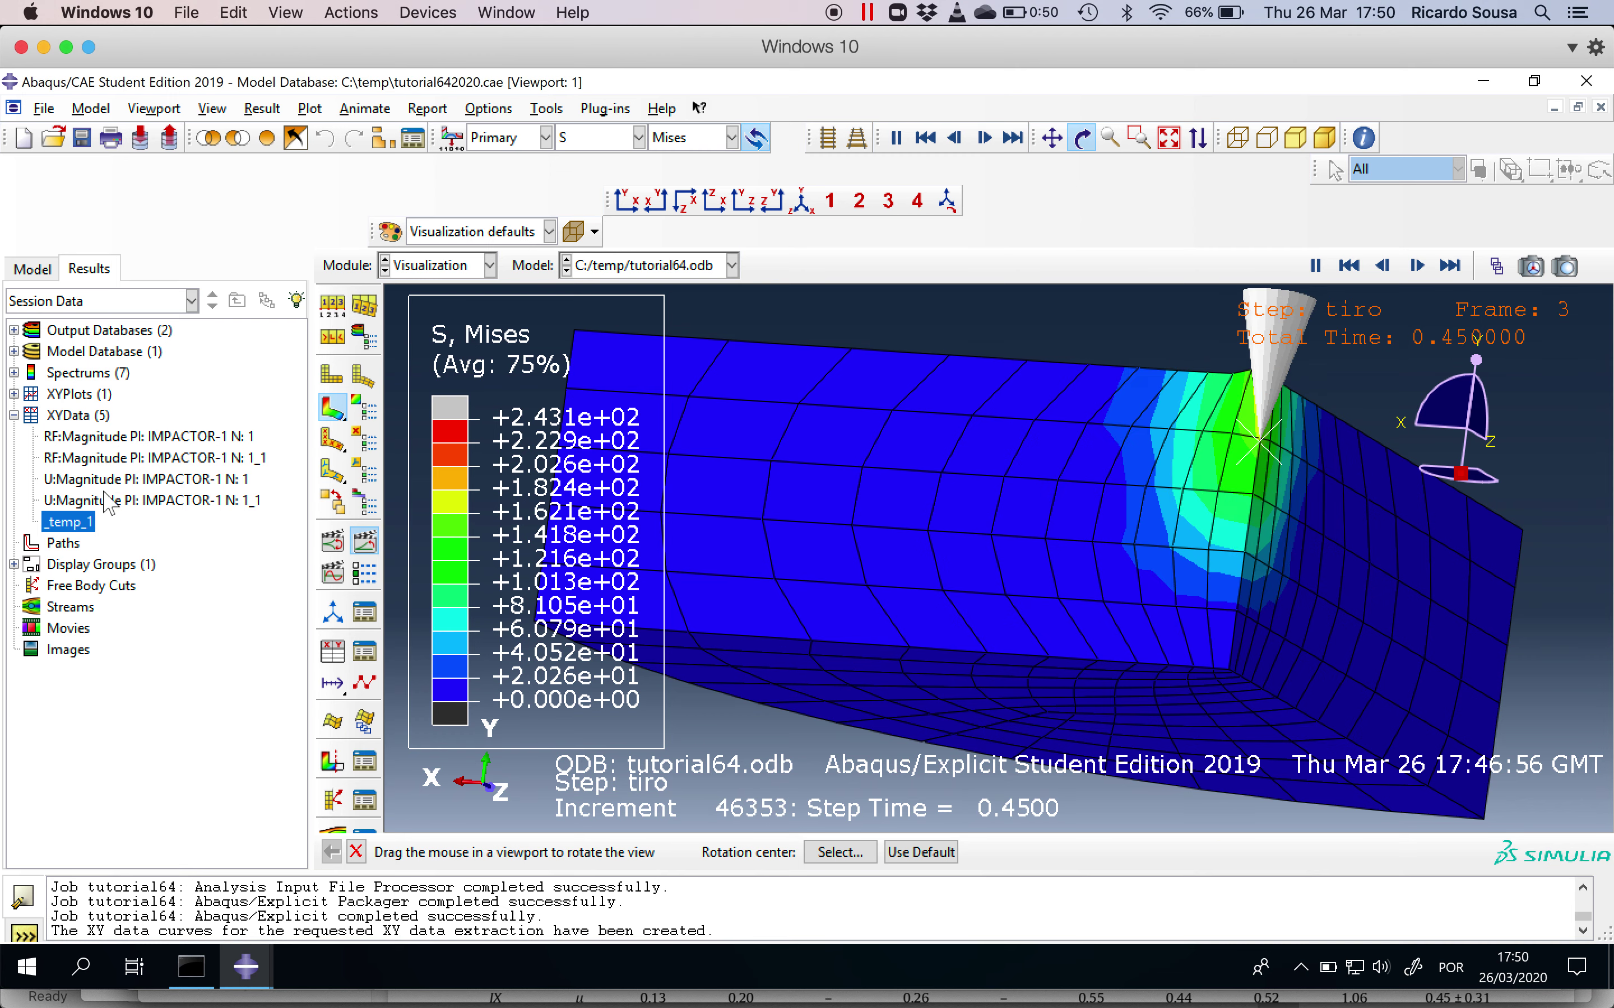
Delete the two reaction force magnitude curves of IMPACTOR-1 node 1 from the session XY data
{"action": "left_click", "coordinate": [99, 440]}
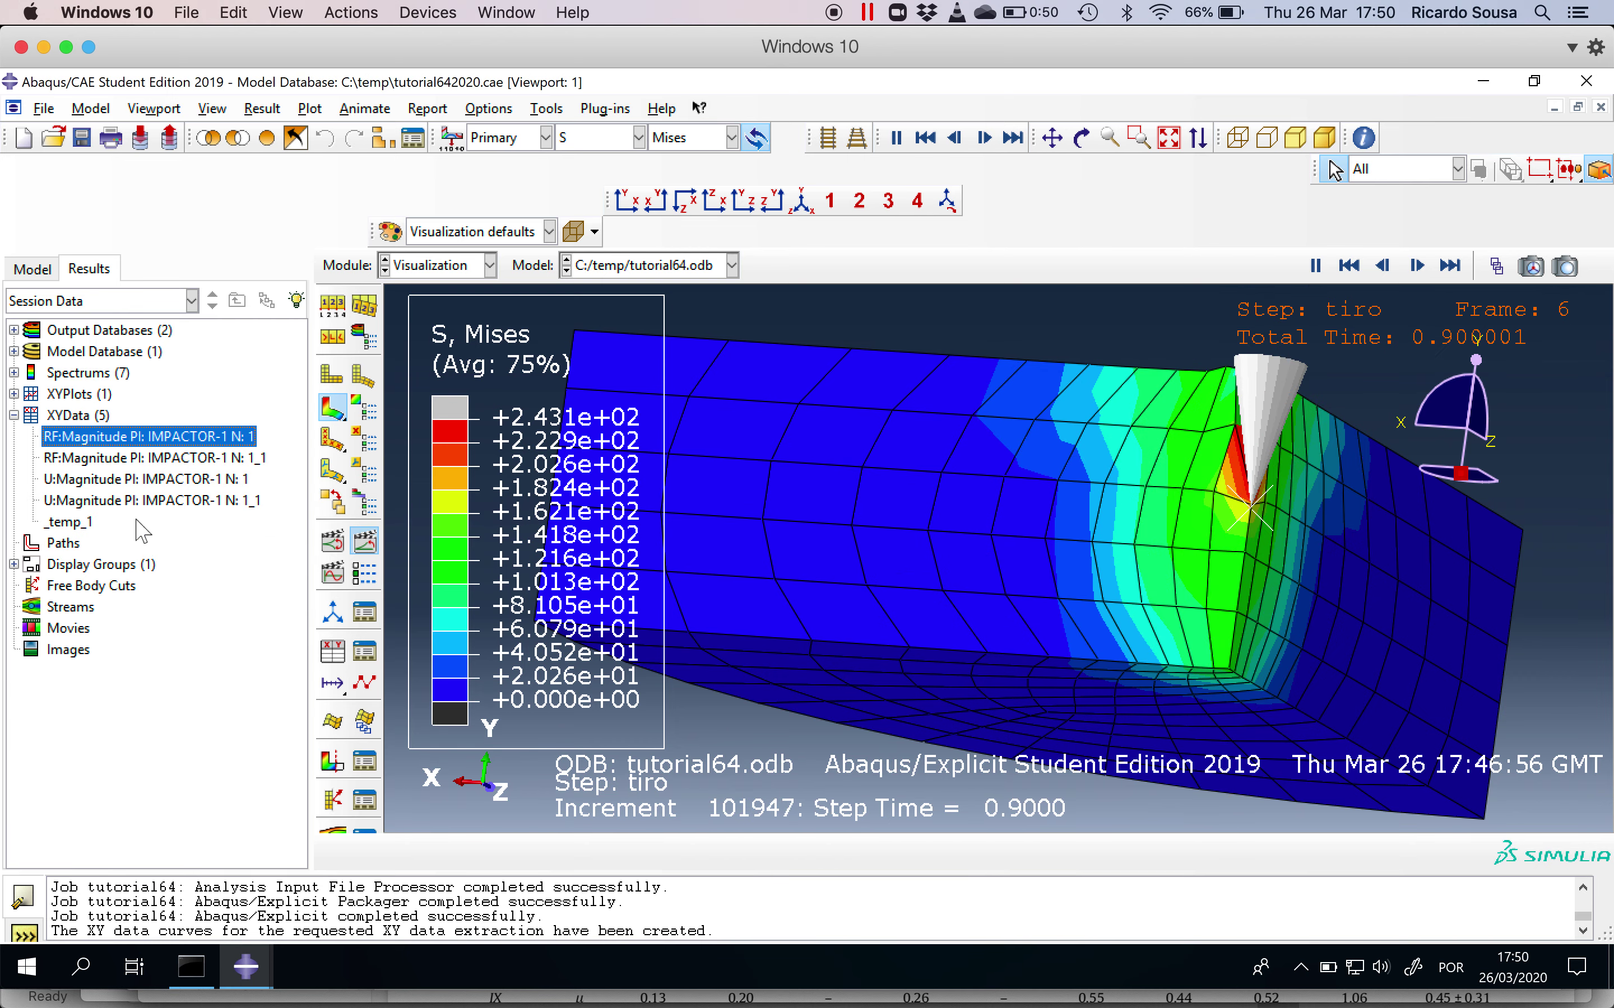
{"action": "left_click", "coordinate": [130, 502]}
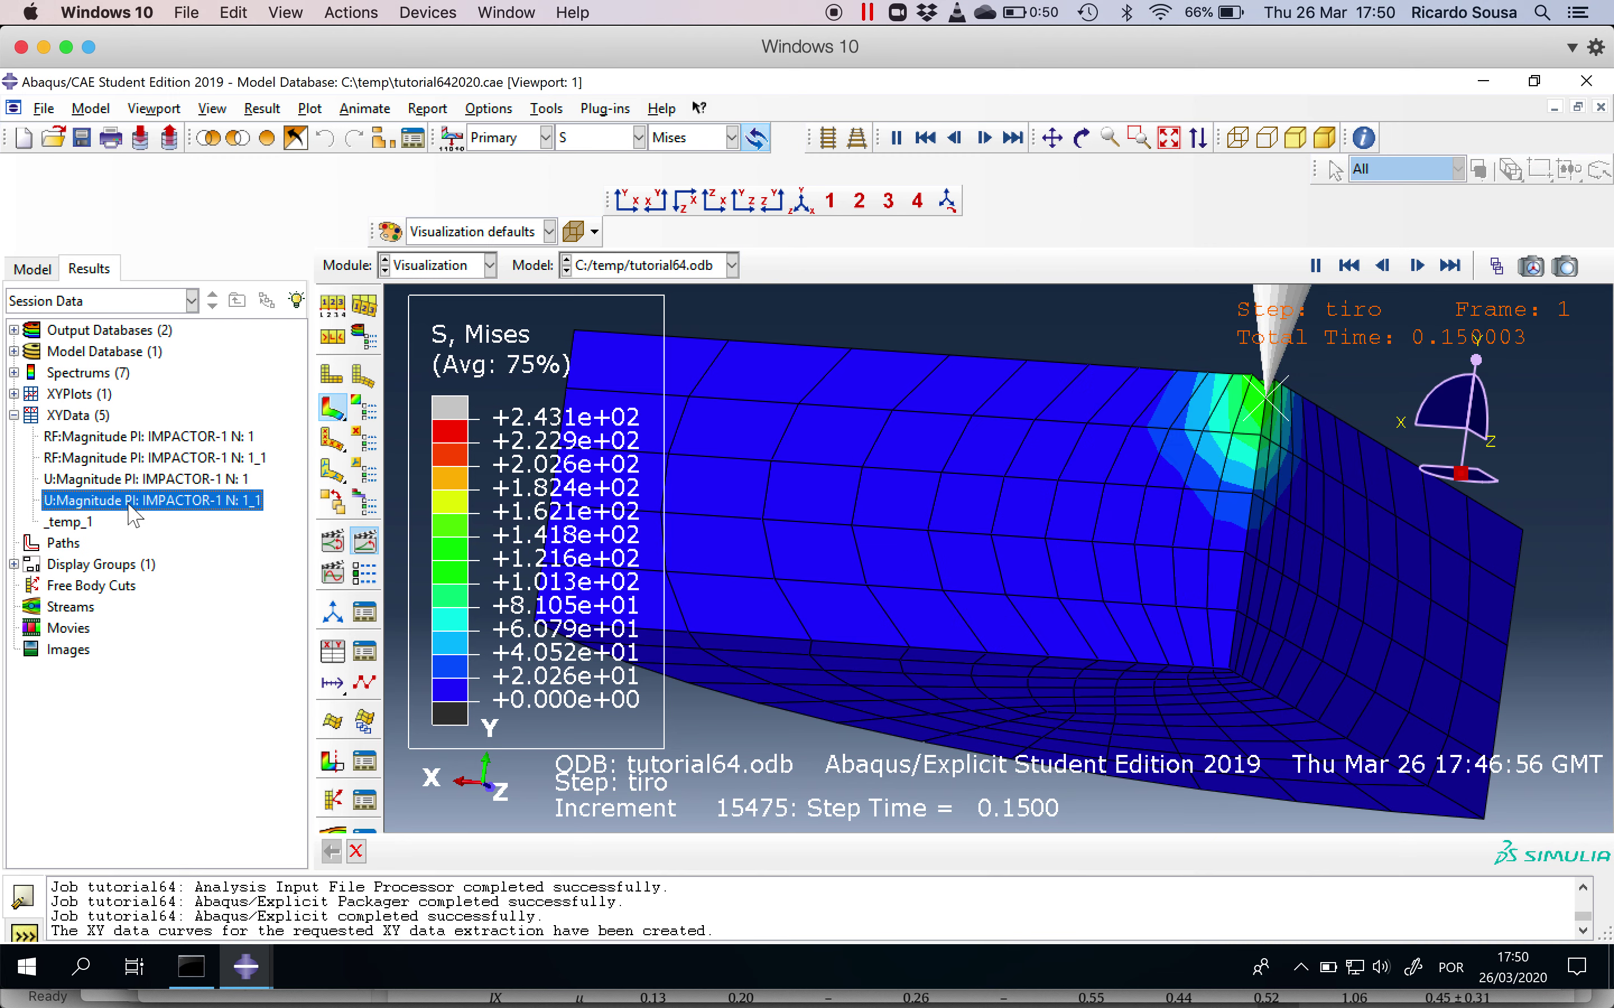
{"action": "left_click", "coordinate": [124, 438]}
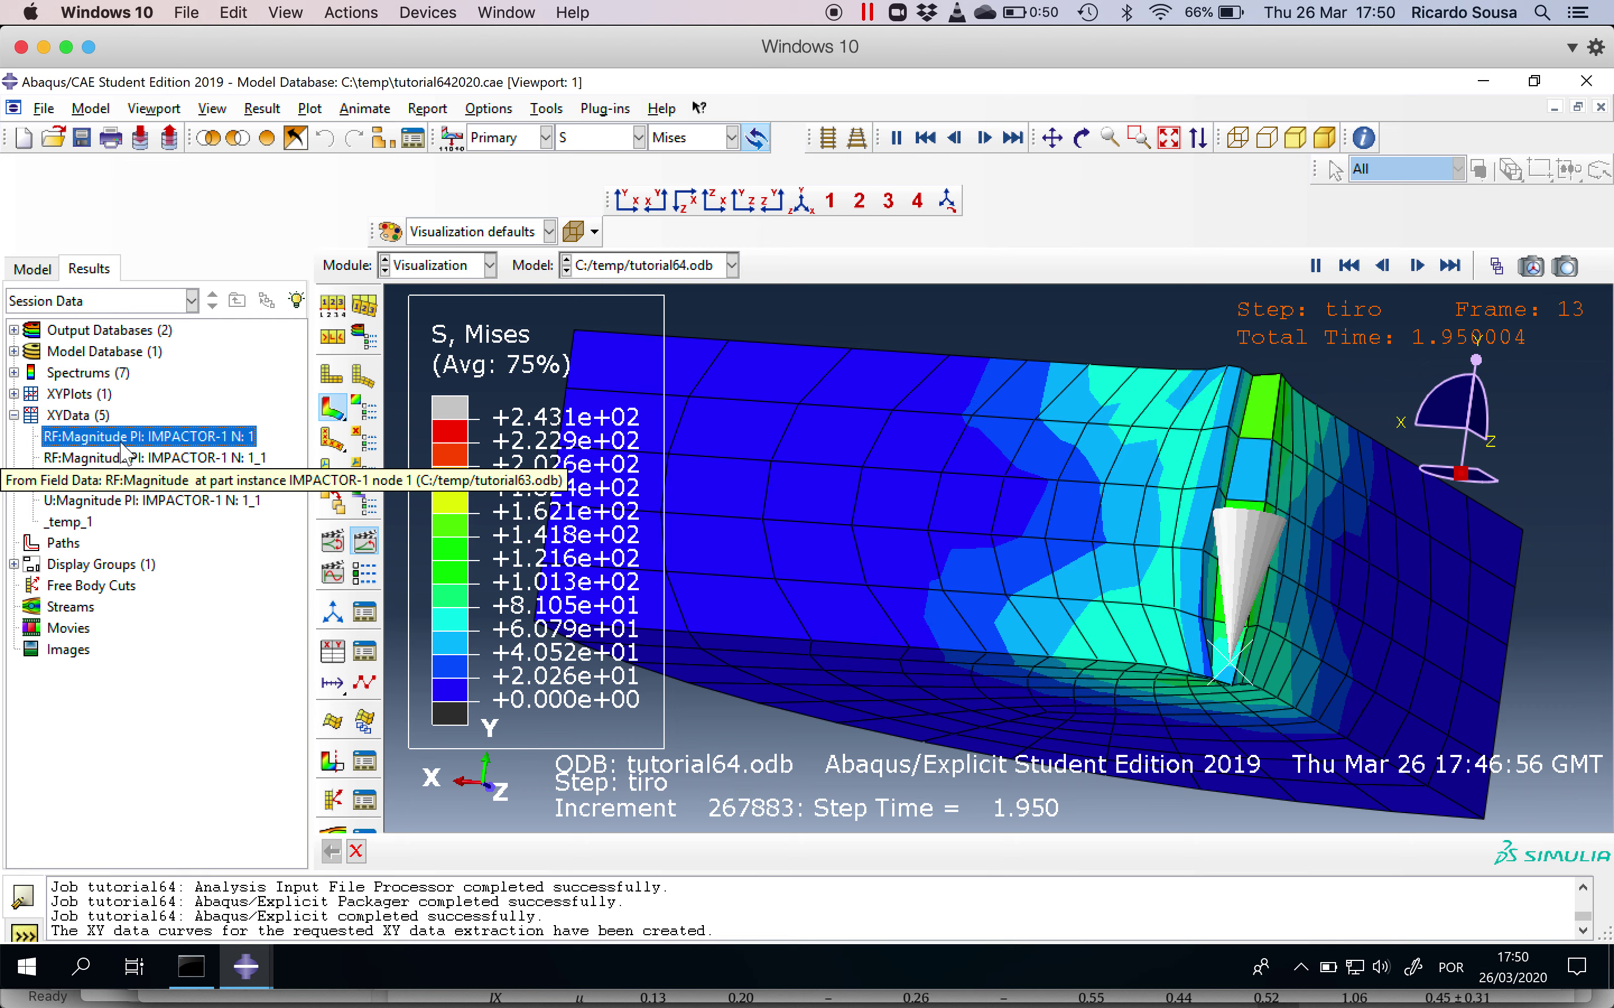
{"action": "right_click", "coordinate": [123, 441]}
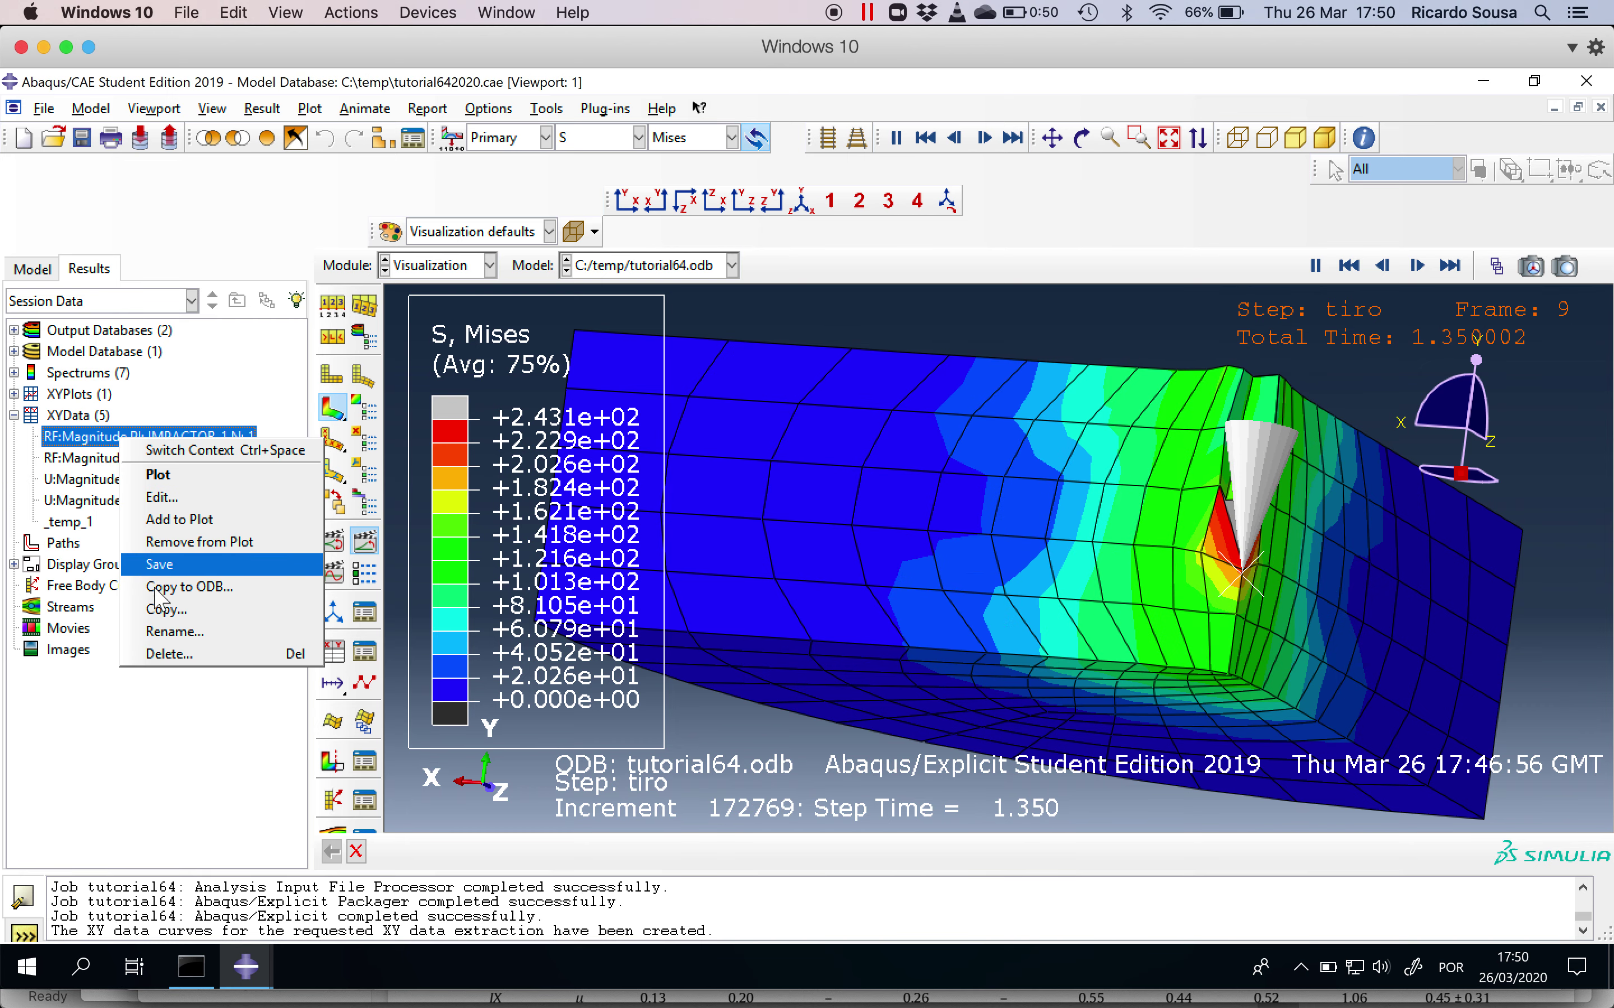
{"action": "left_click", "coordinate": [170, 653]}
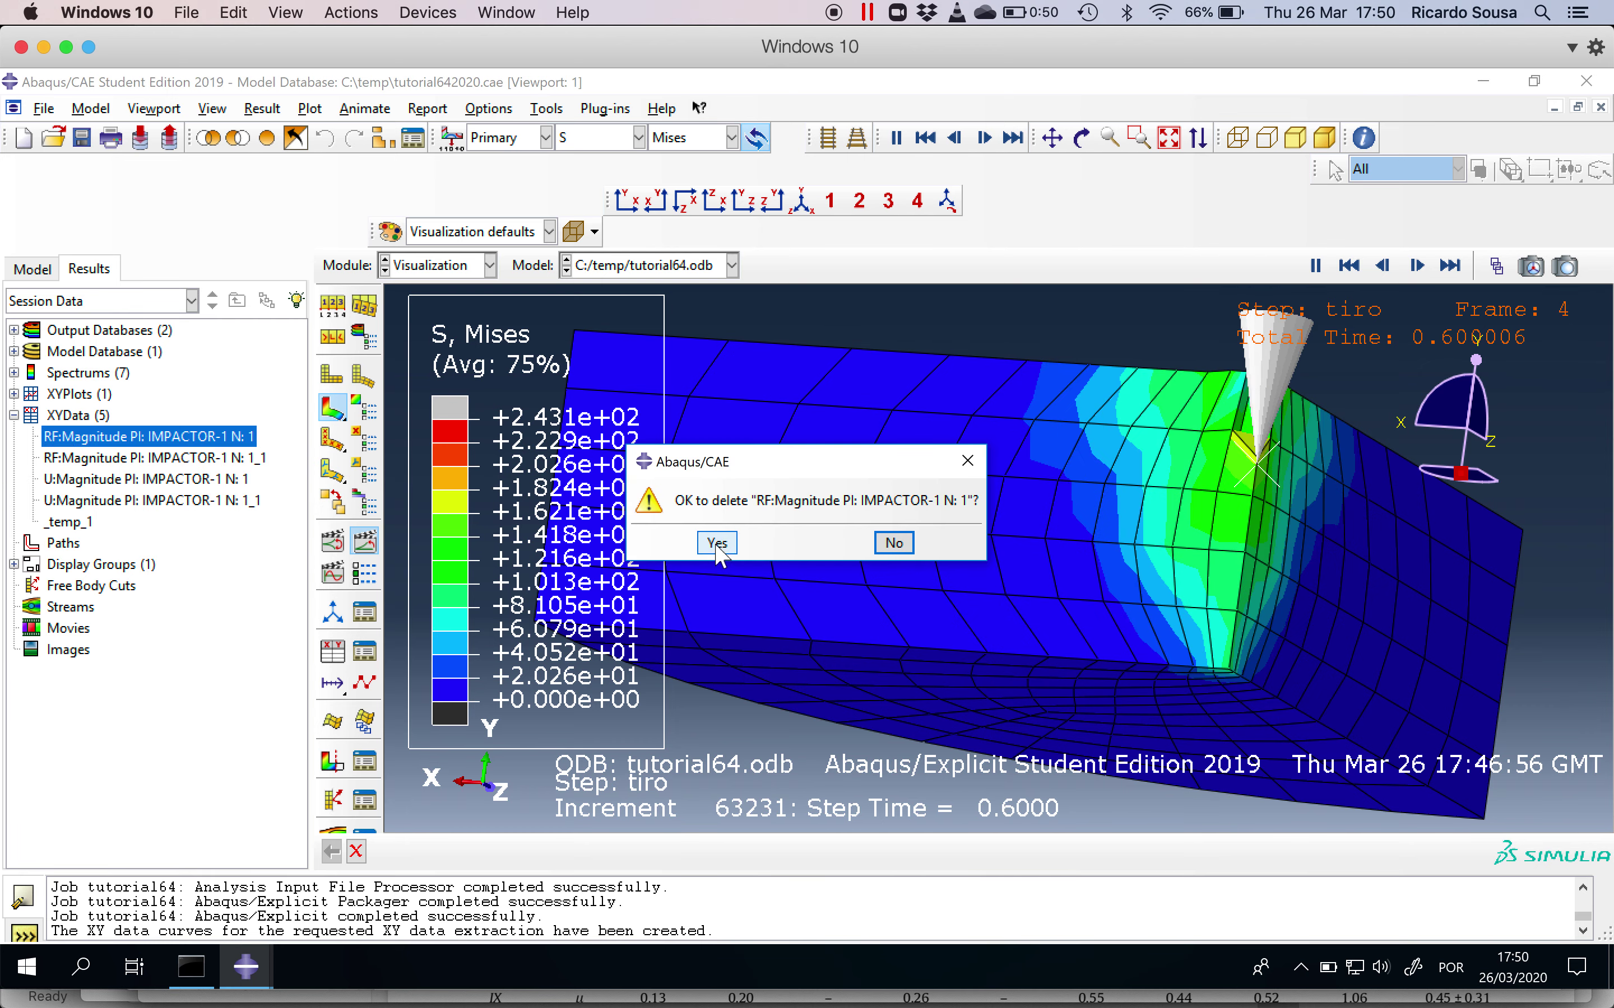
{"action": "left_click", "coordinate": [715, 544]}
{"action": "right_click", "coordinate": [220, 434]}
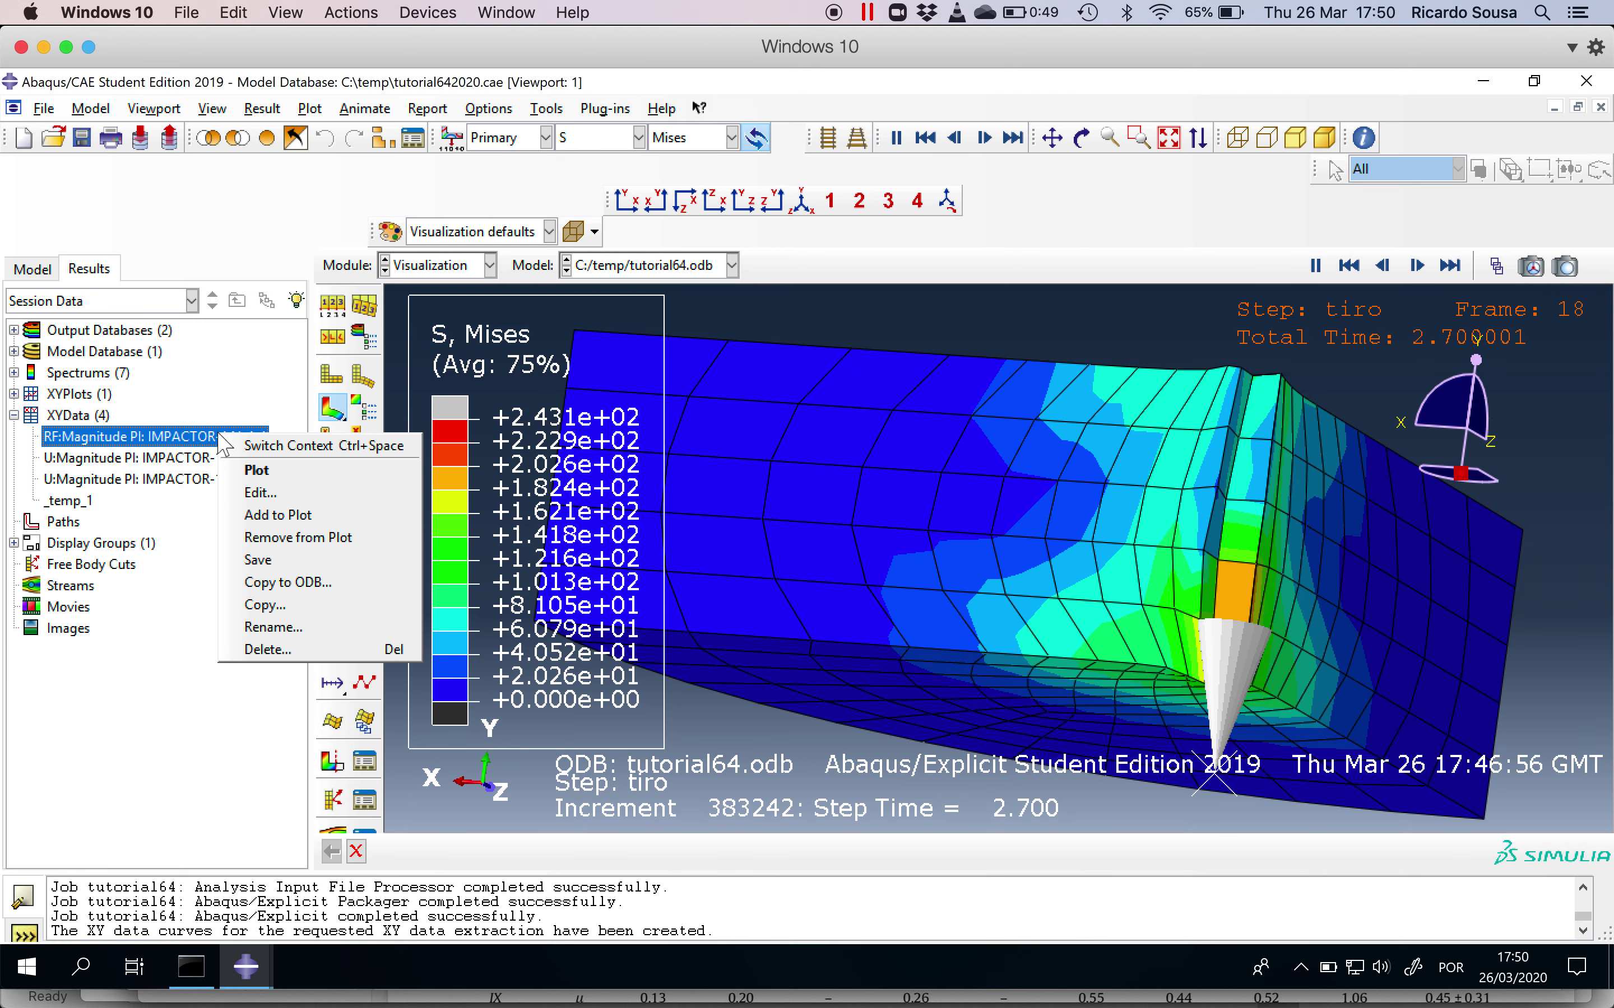
{"action": "left_click", "coordinate": [267, 645]}
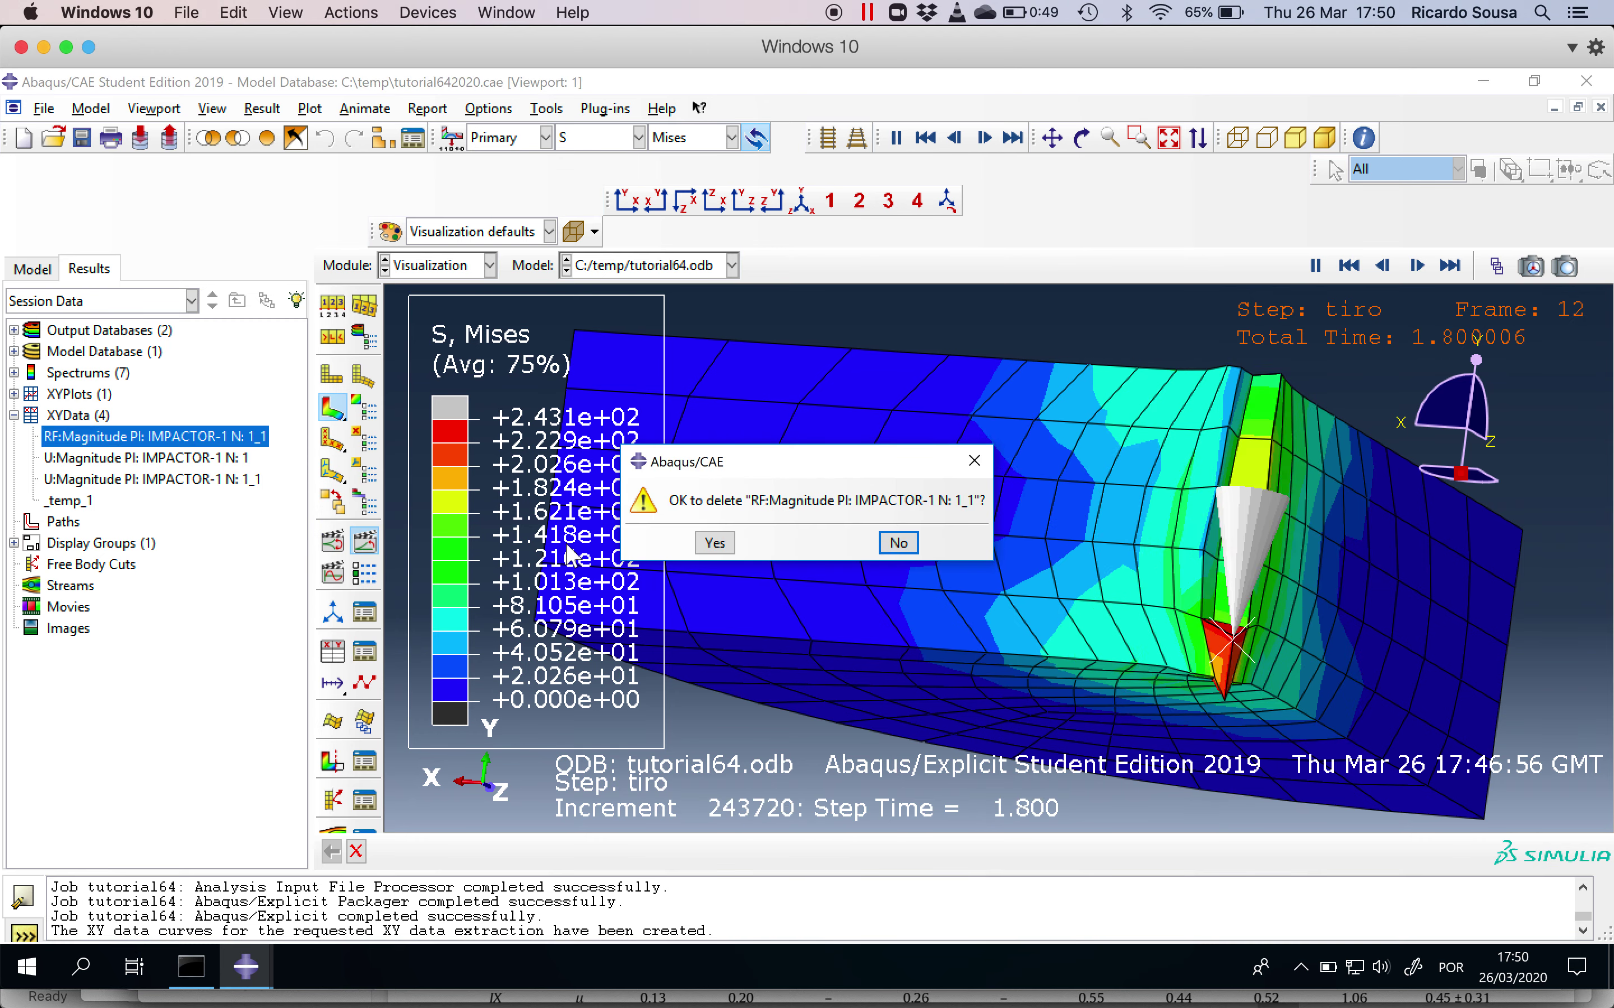
{"action": "left_click", "coordinate": [706, 544]}
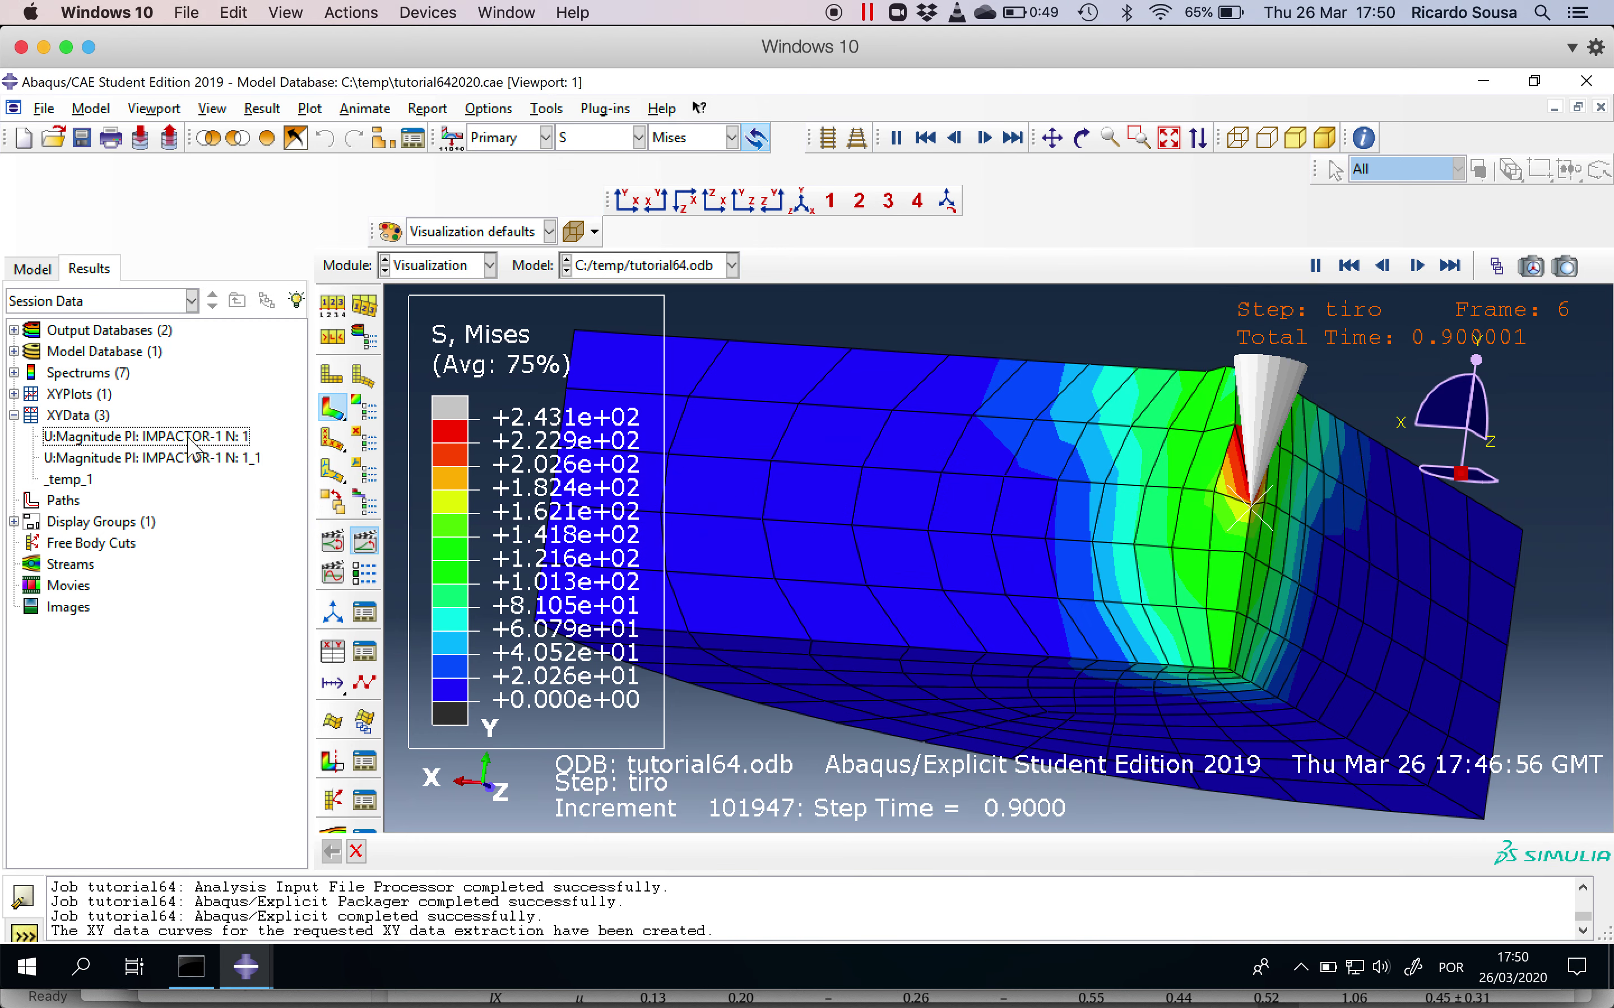
Delete the two displacement magnitude curves of IMPACTOR-1 node 1 and the temporary curve _temp_1 from the session XY data
{"action": "left_click", "coordinate": [190, 438]}
{"action": "right_click", "coordinate": [189, 440]}
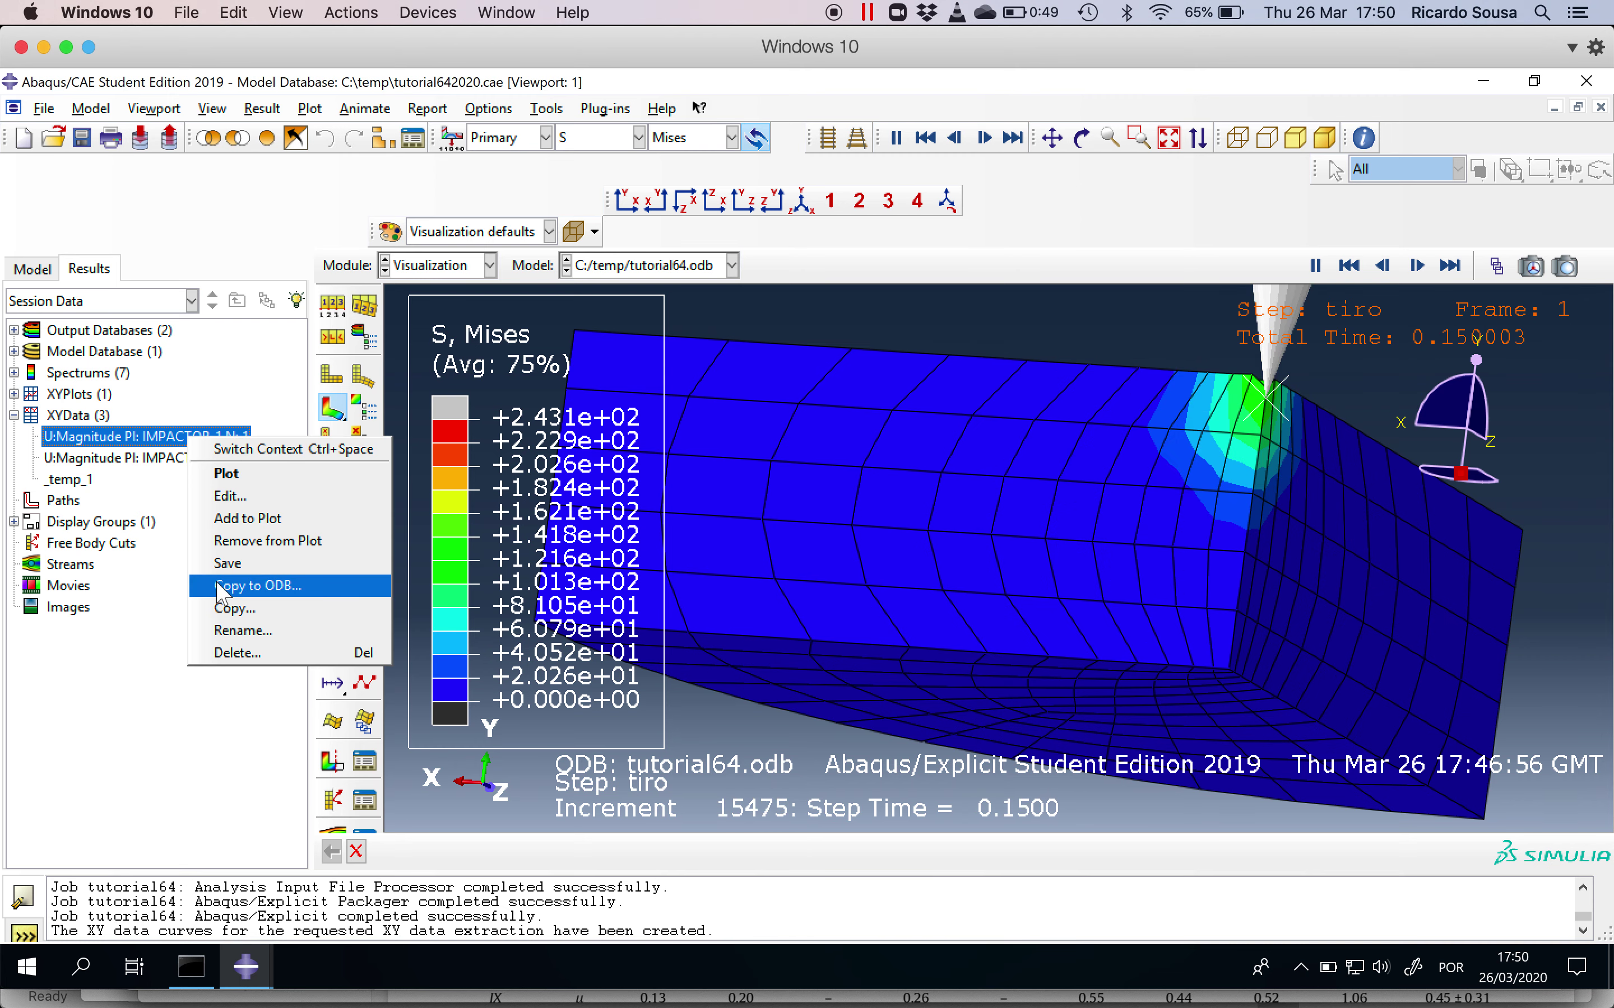
{"action": "left_click", "coordinate": [236, 654]}
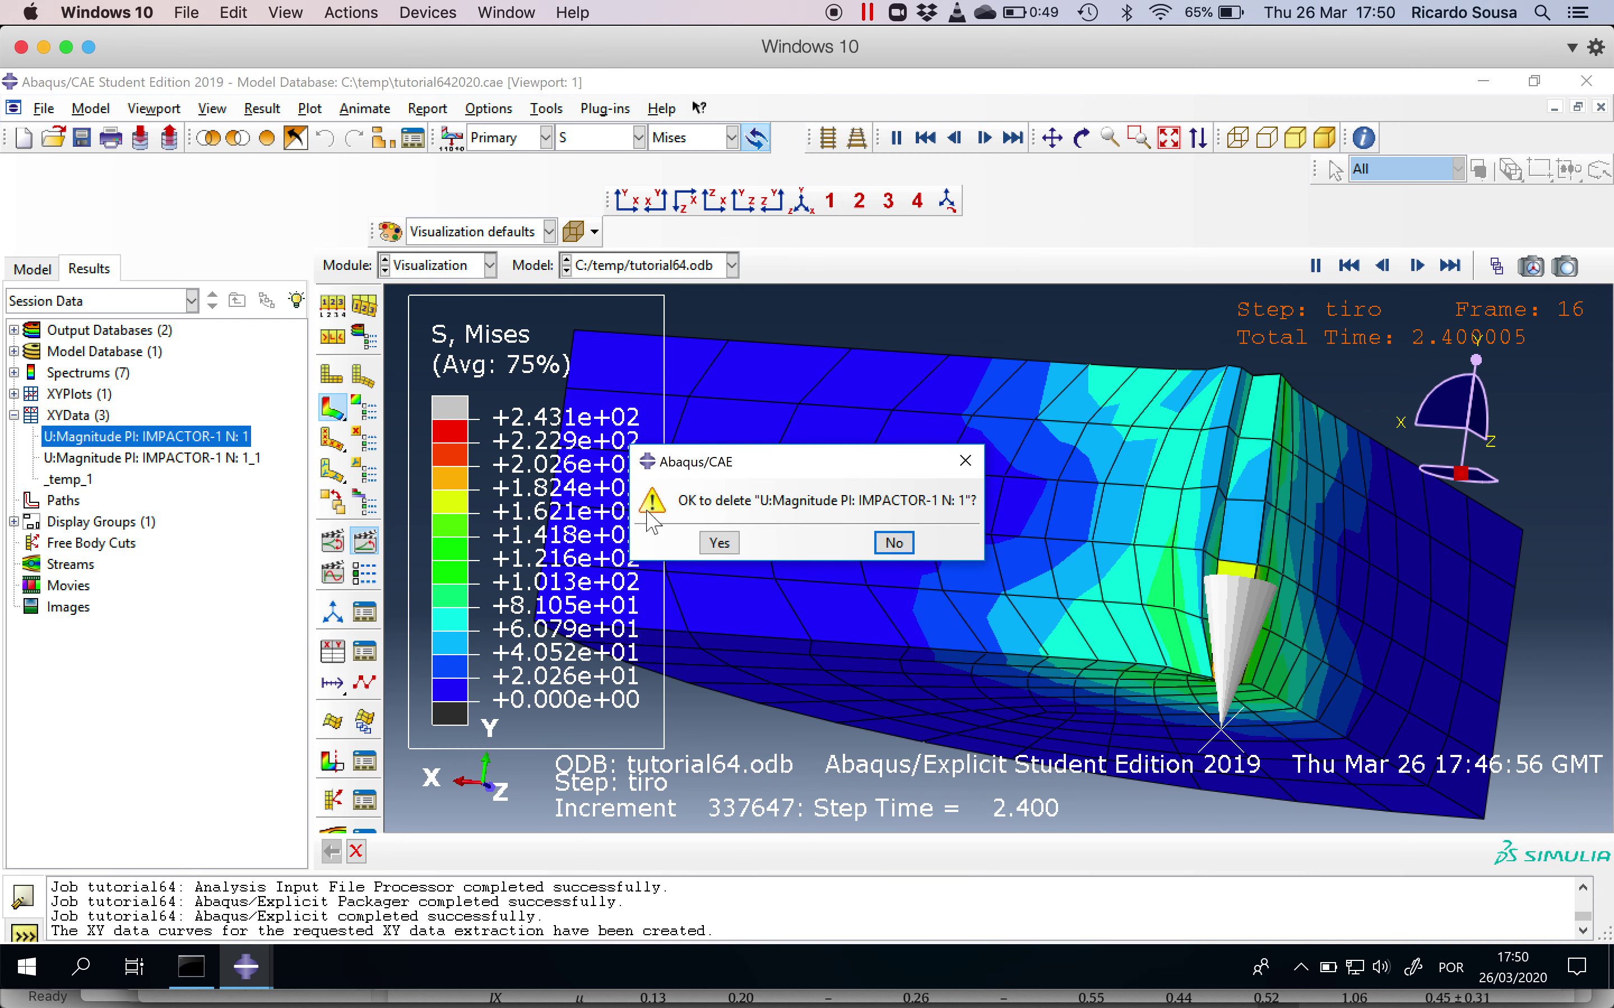
{"action": "left_click", "coordinate": [719, 542]}
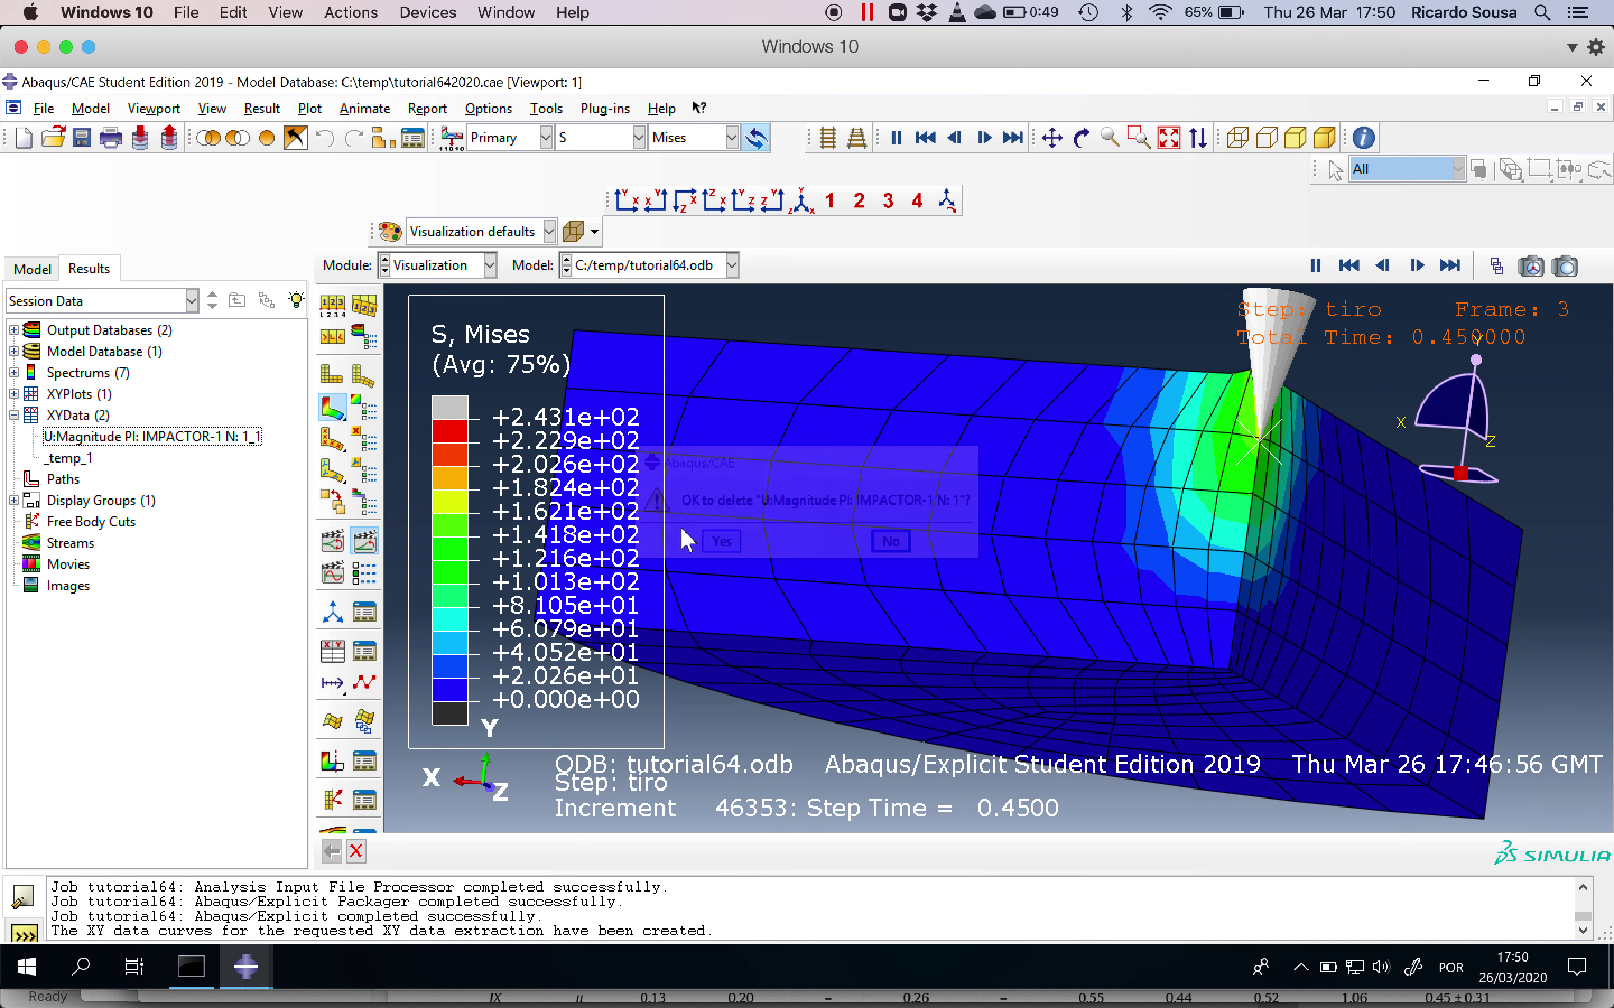
{"action": "right_click", "coordinate": [220, 439]}
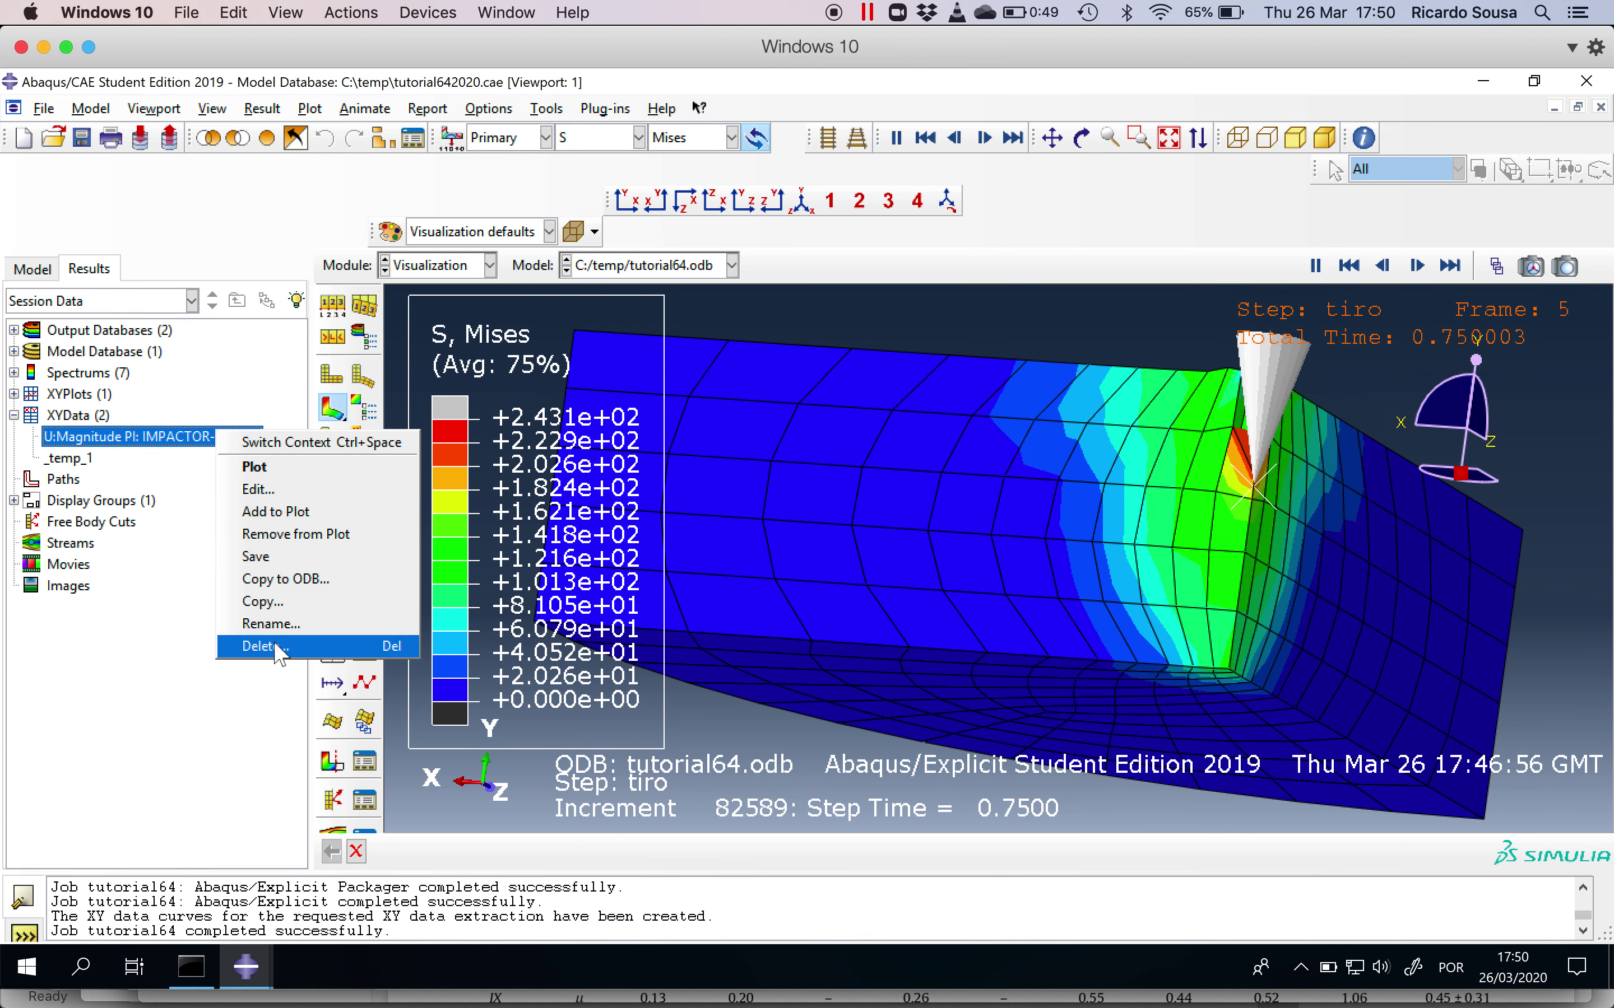
{"action": "left_click", "coordinate": [267, 647]}
{"action": "left_click", "coordinate": [714, 542]}
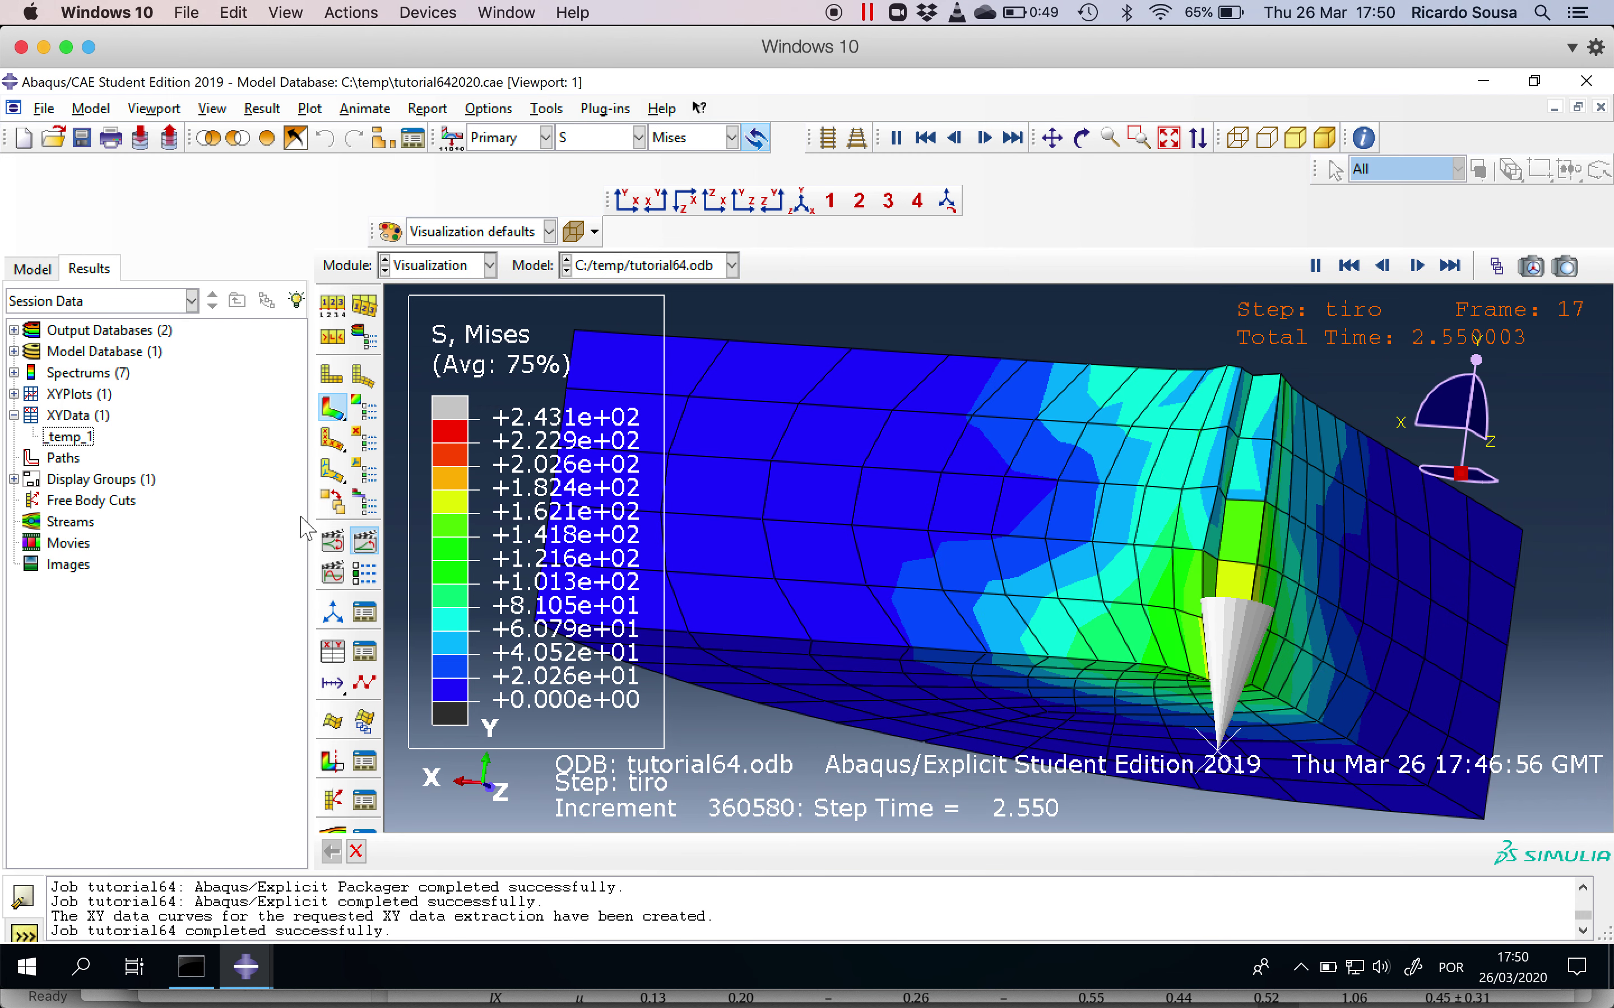
{"action": "right_click", "coordinate": [70, 441]}
{"action": "left_click", "coordinate": [110, 652]}
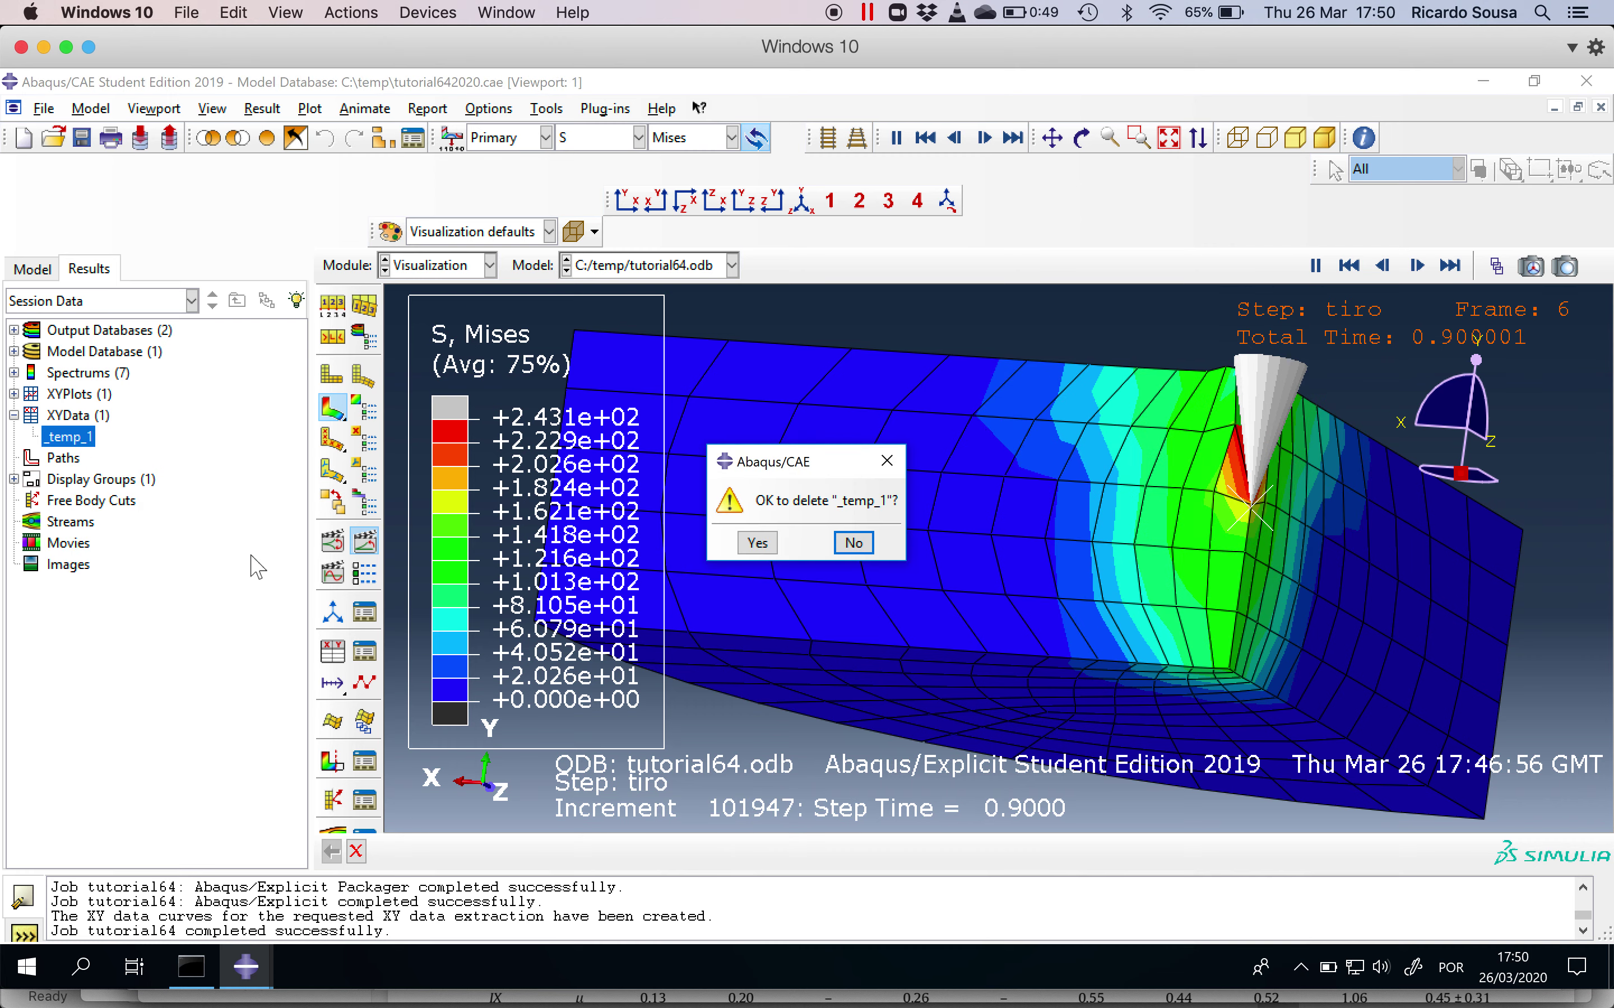
{"action": "left_click", "coordinate": [758, 543]}
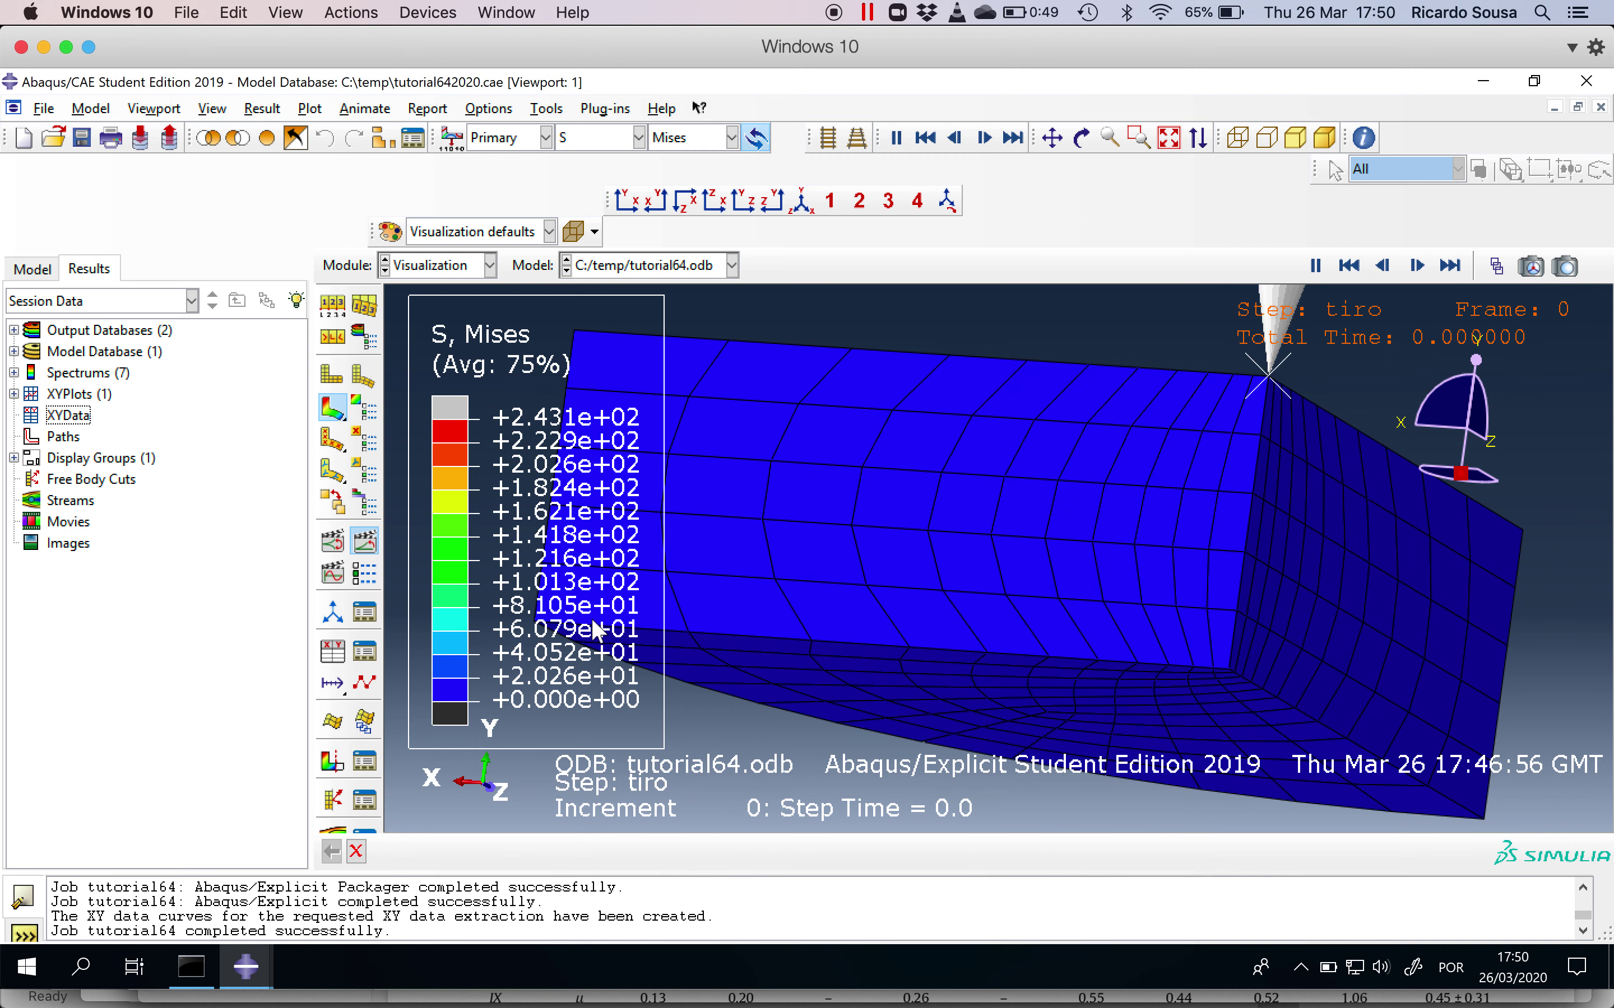
Extract RF and U magnitudes from ODB field output for node set REFERENCE_POINT_IMPACTOR-1, save them under default names, and close the extraction window
{"action": "left_click", "coordinate": [333, 654]}
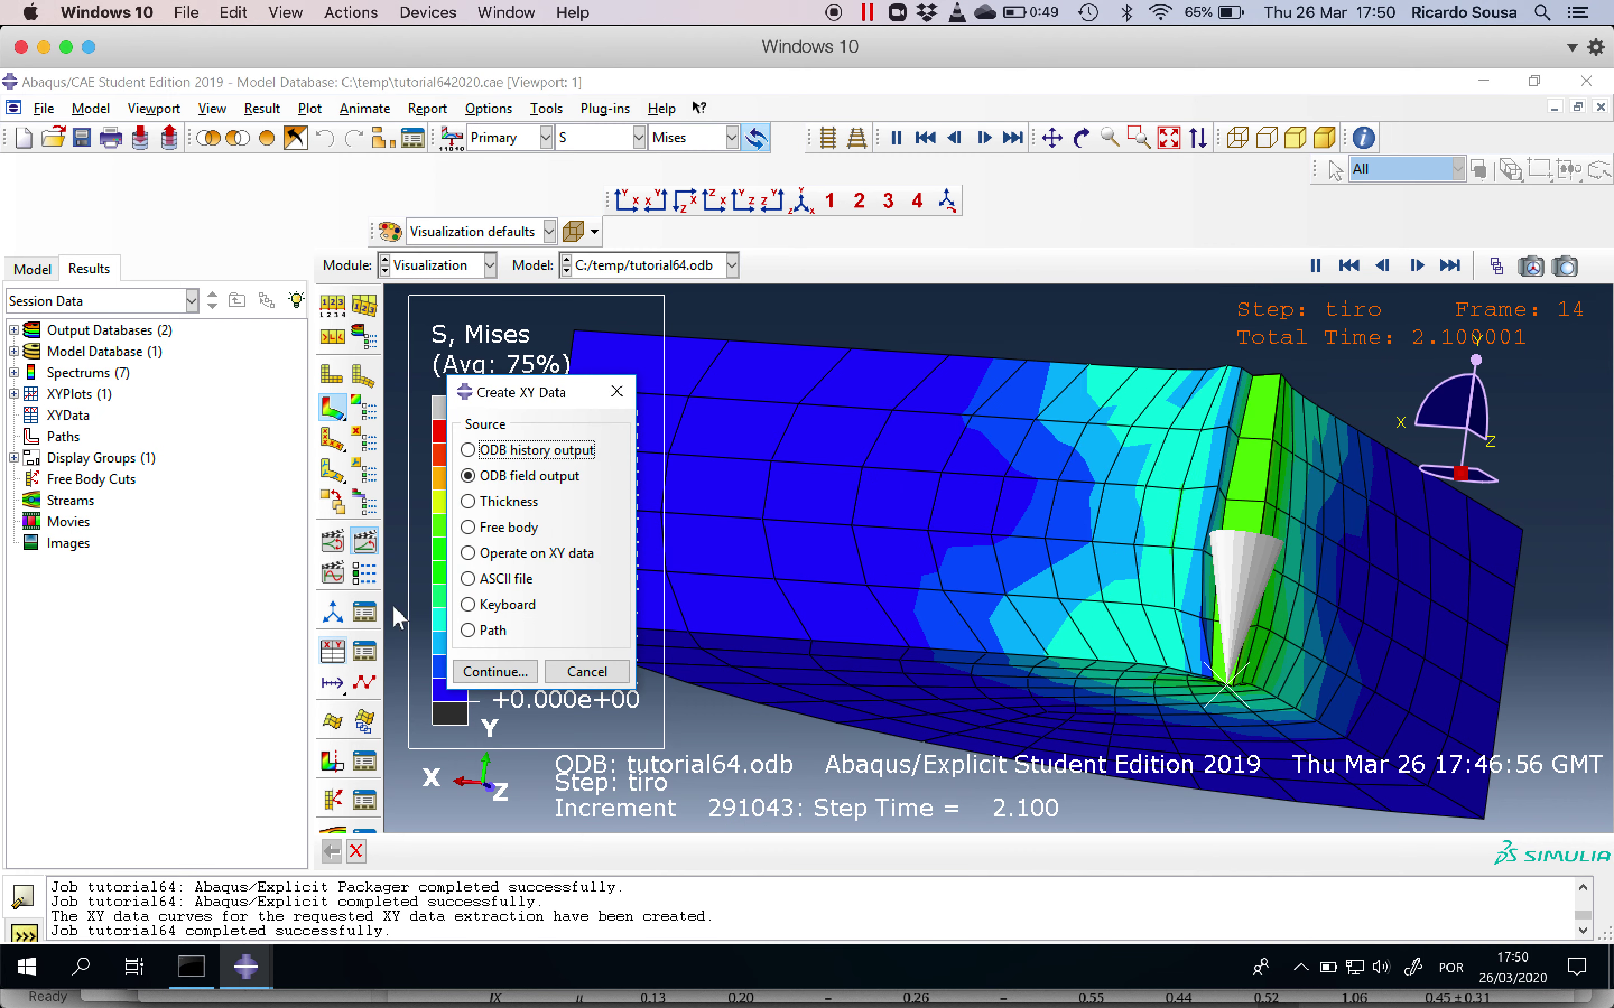
{"action": "left_click", "coordinate": [509, 673]}
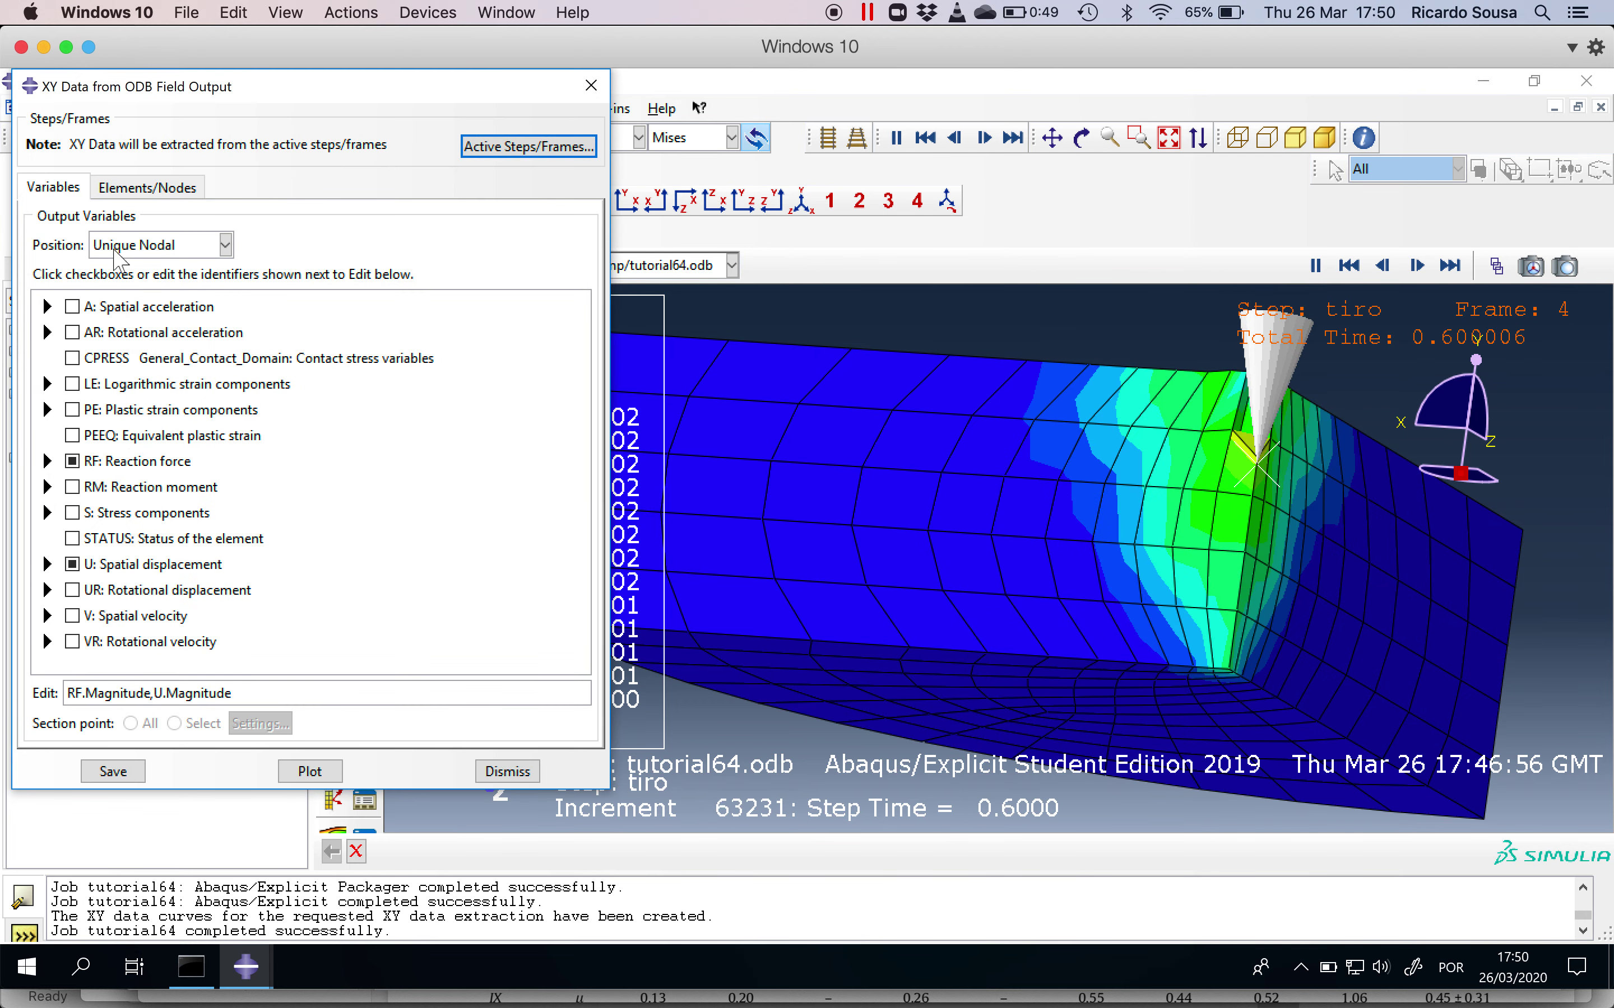
{"action": "left_click", "coordinate": [147, 189]}
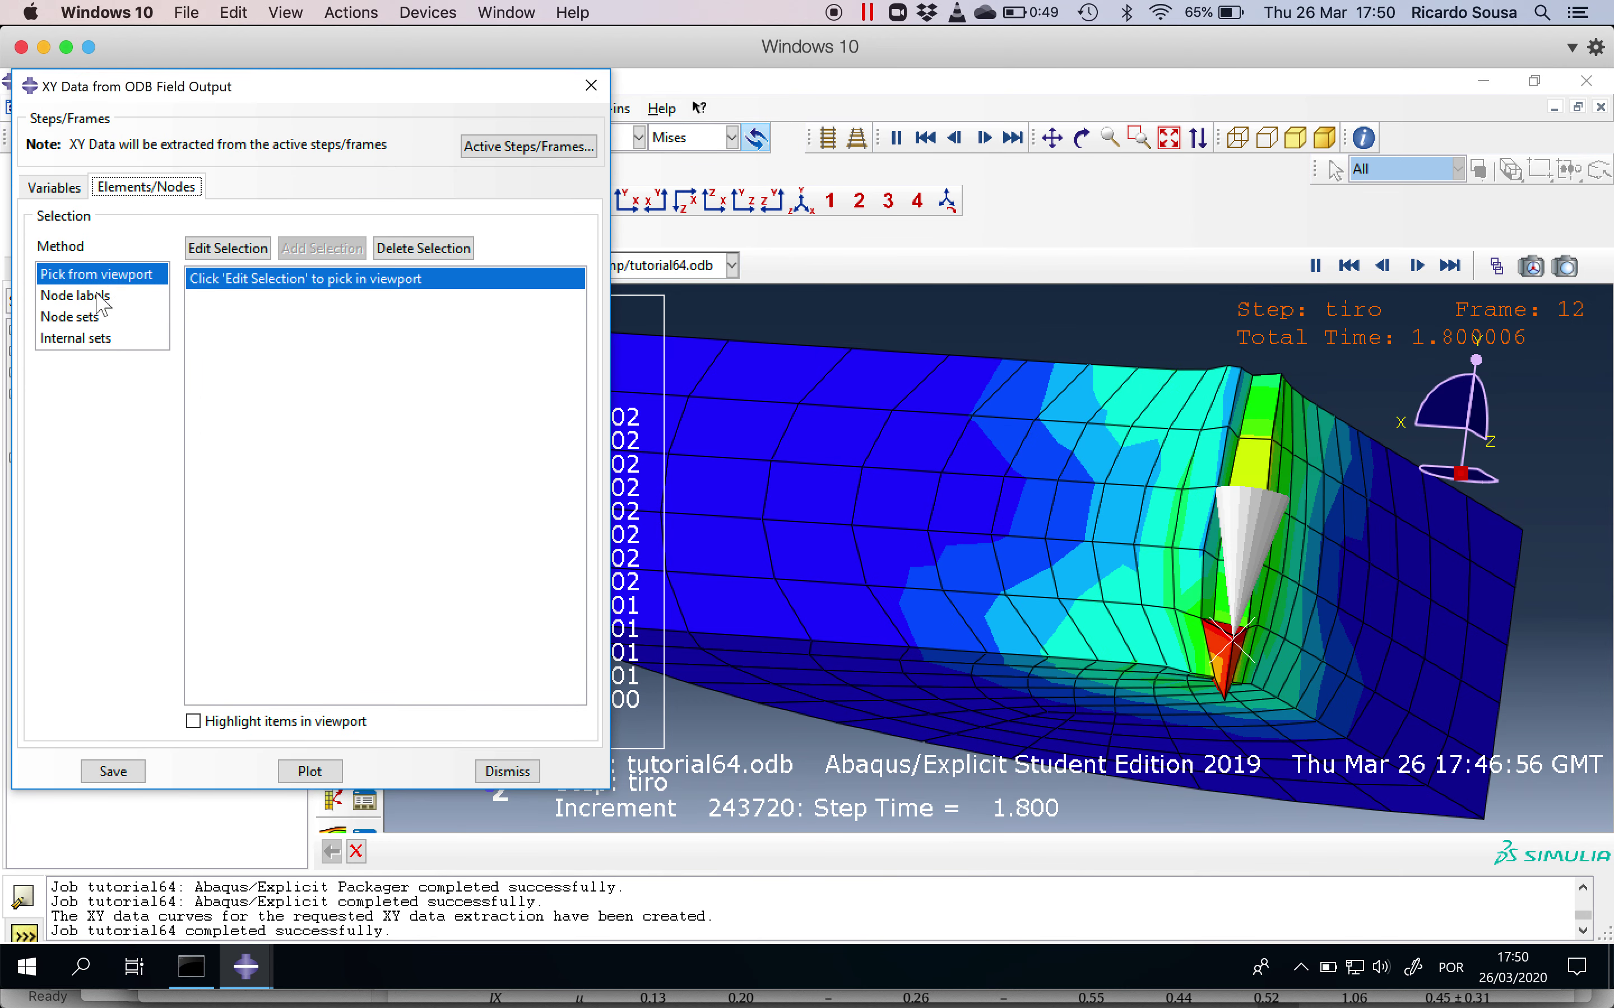
{"action": "left_click", "coordinate": [77, 318]}
{"action": "left_click", "coordinate": [248, 364]}
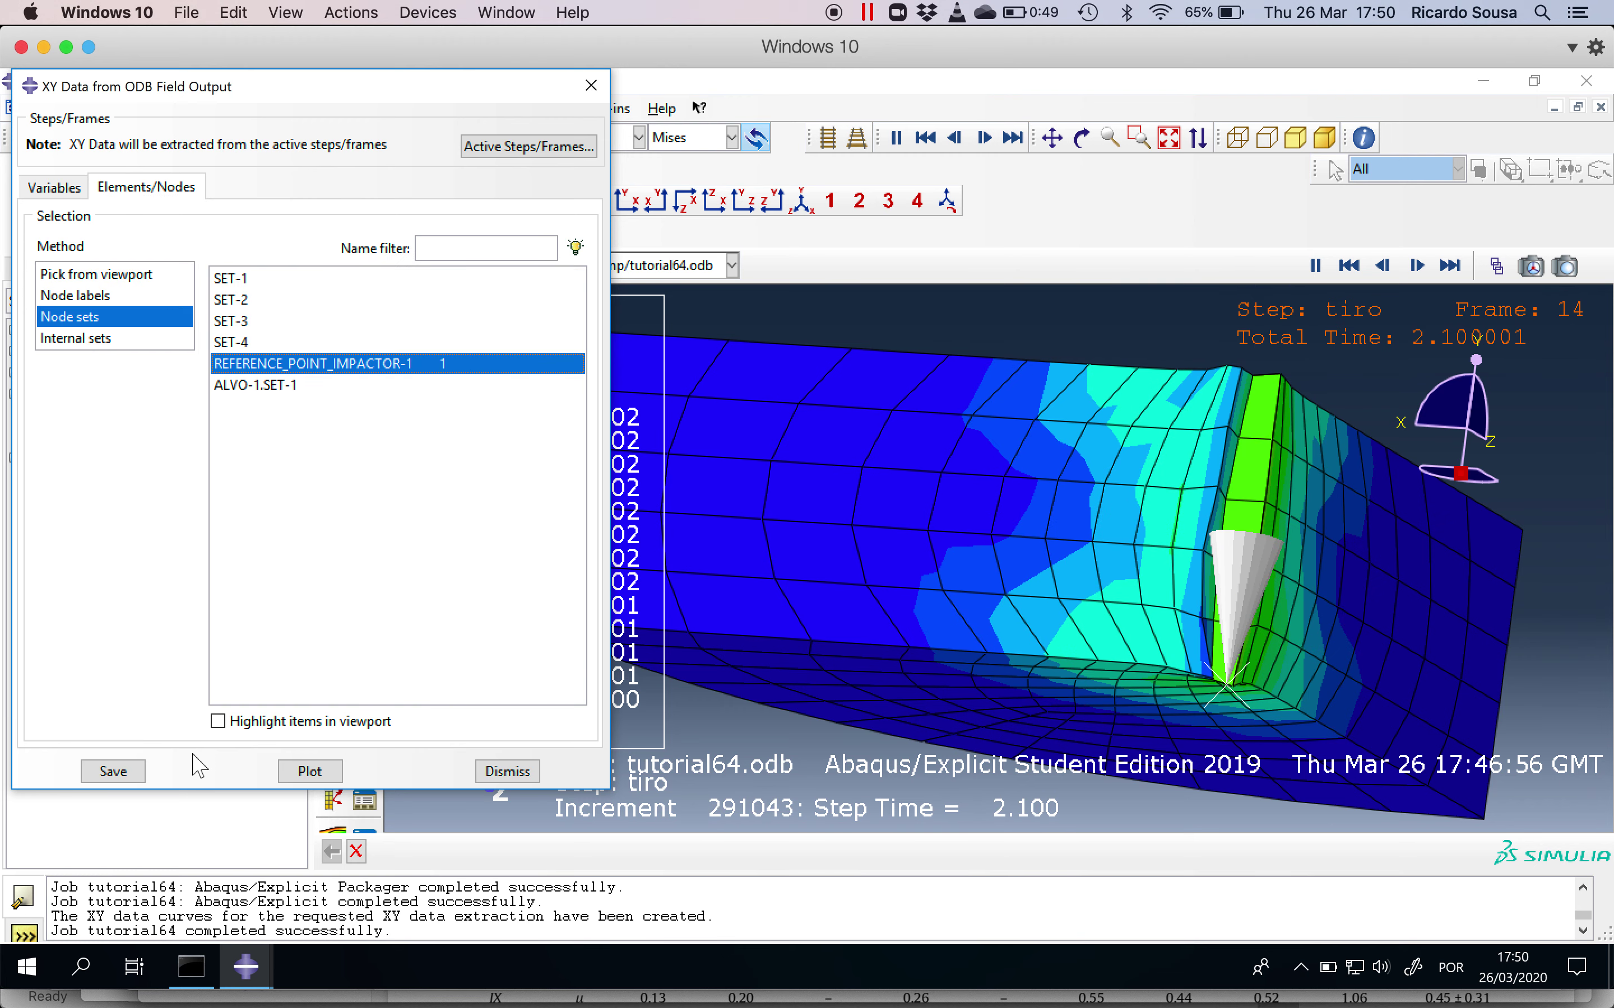
{"action": "left_click", "coordinate": [114, 771]}
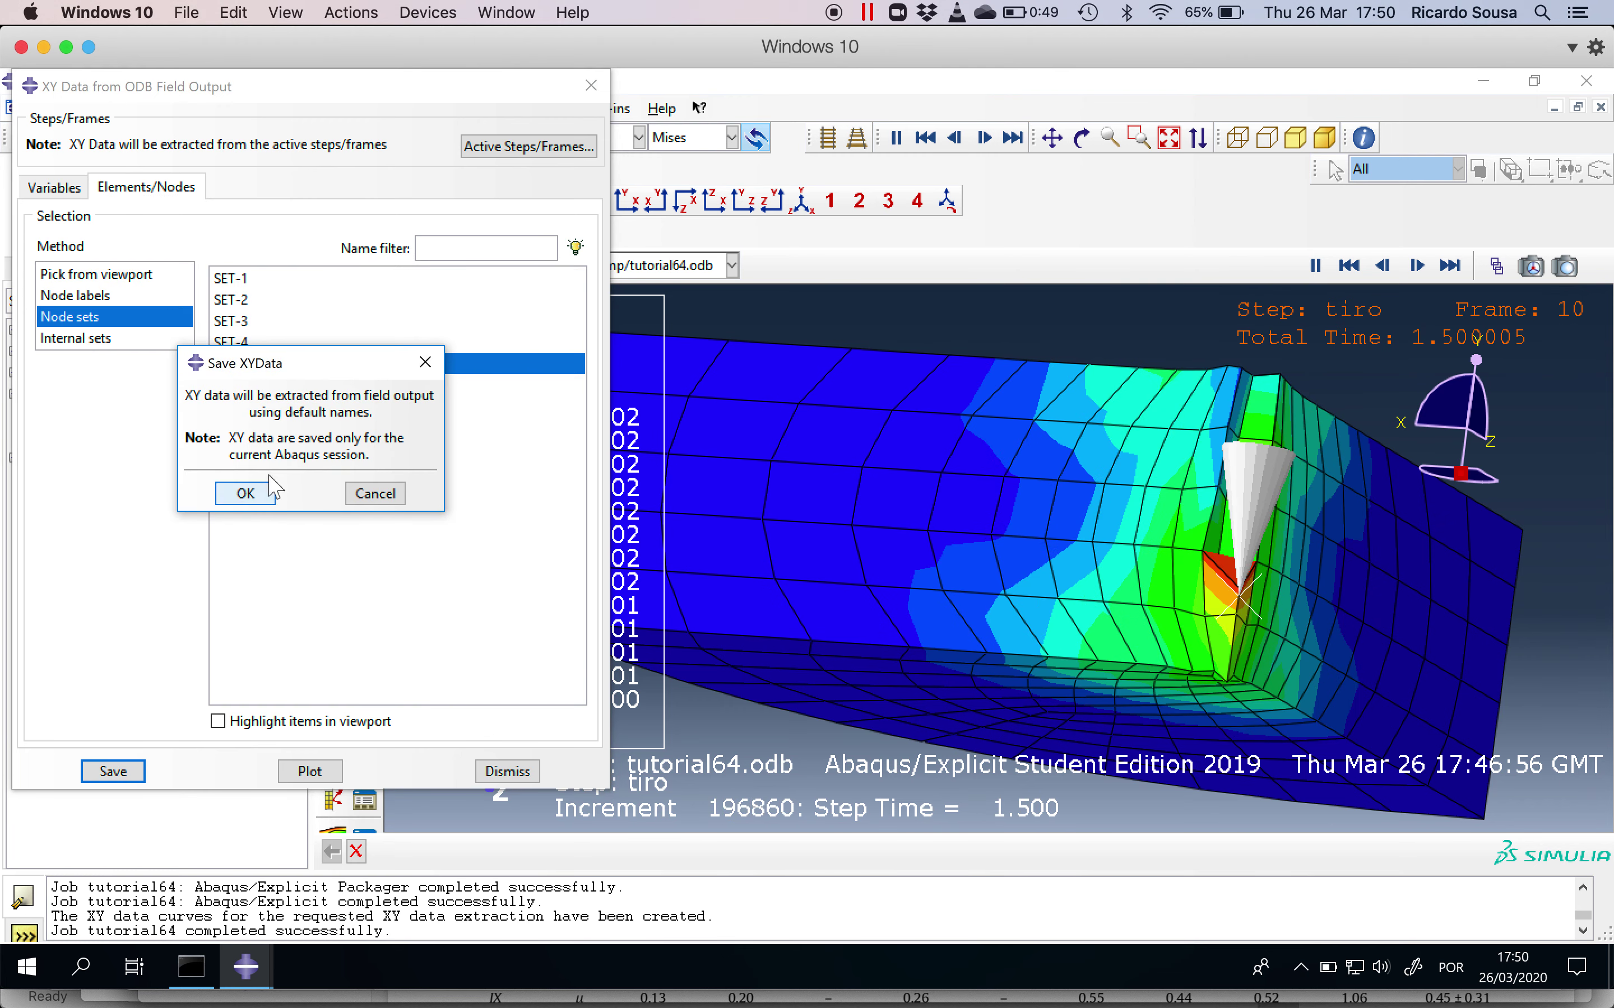
{"action": "left_click", "coordinate": [246, 493]}
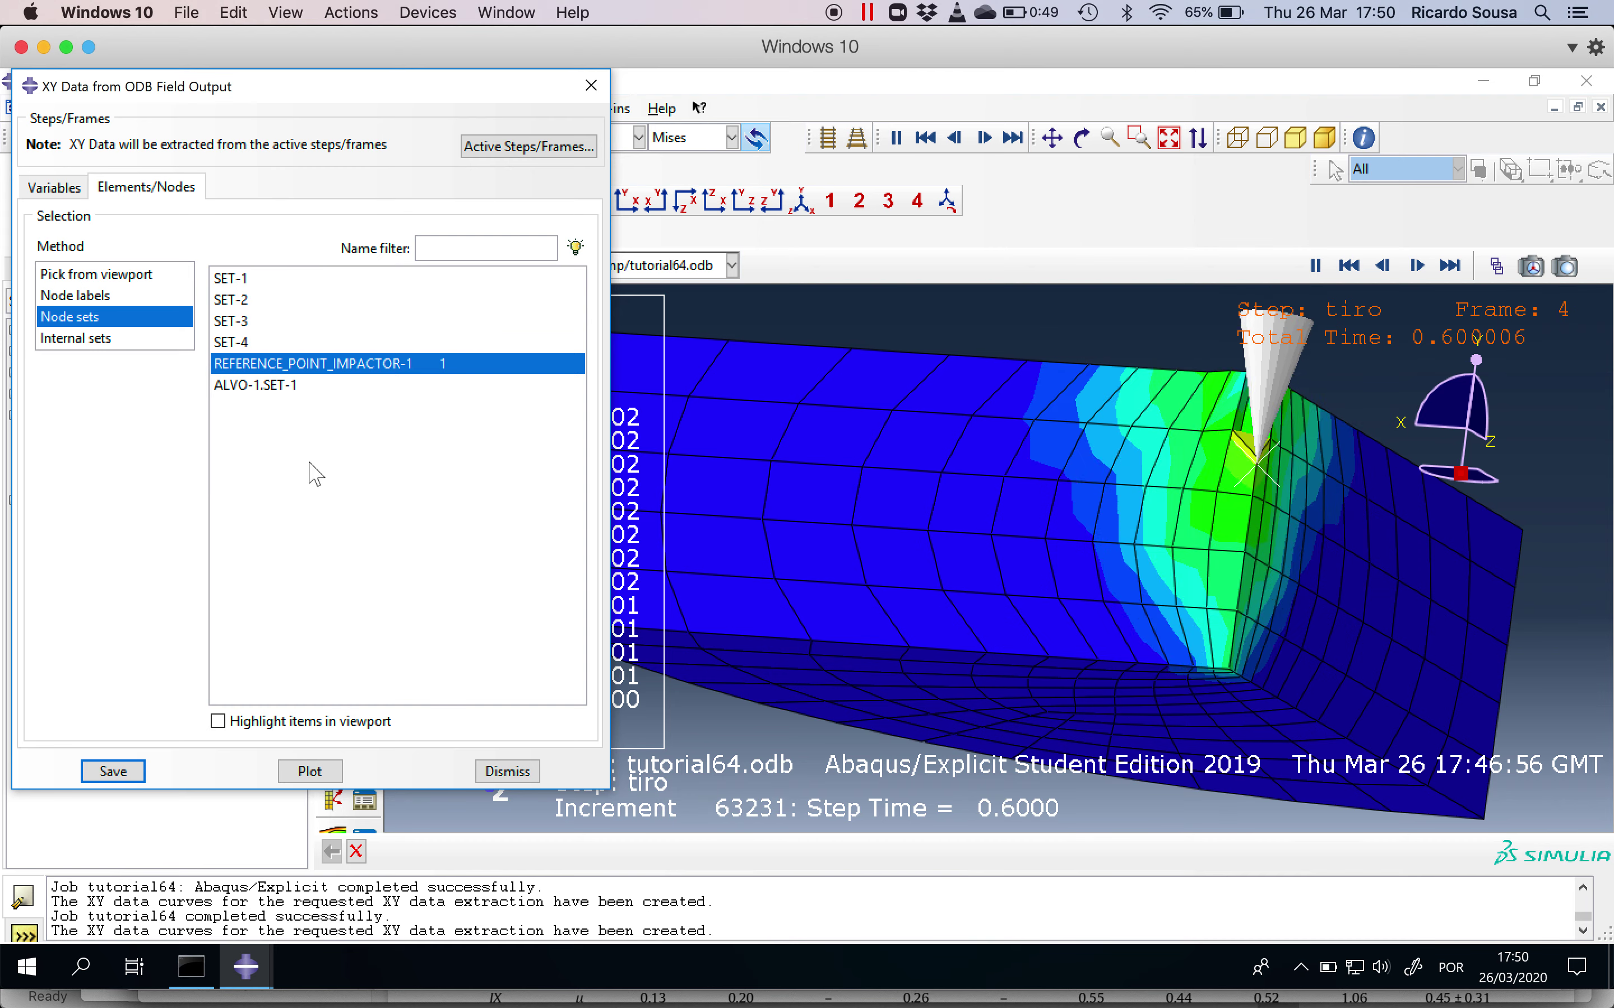
{"action": "left_click", "coordinate": [590, 86]}
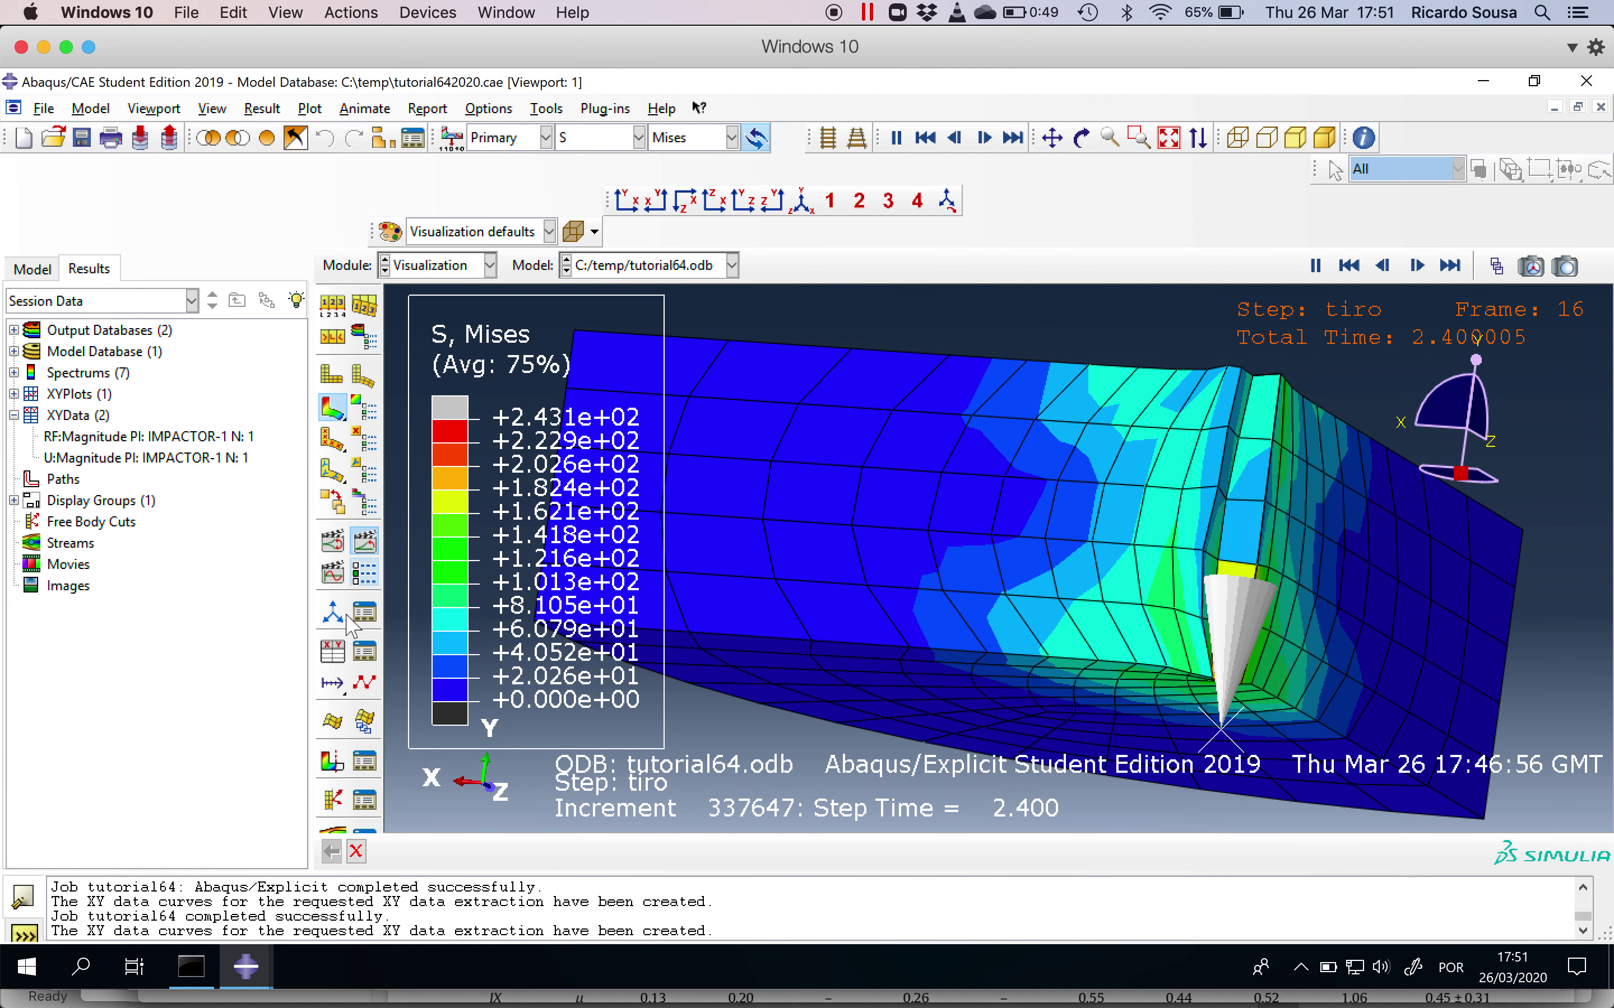
Operate on XY data with combine(X,X), using the impactor's U magnitude first and RF magnitude second, and plot the force-displacement expression
{"action": "left_click", "coordinate": [362, 612]}
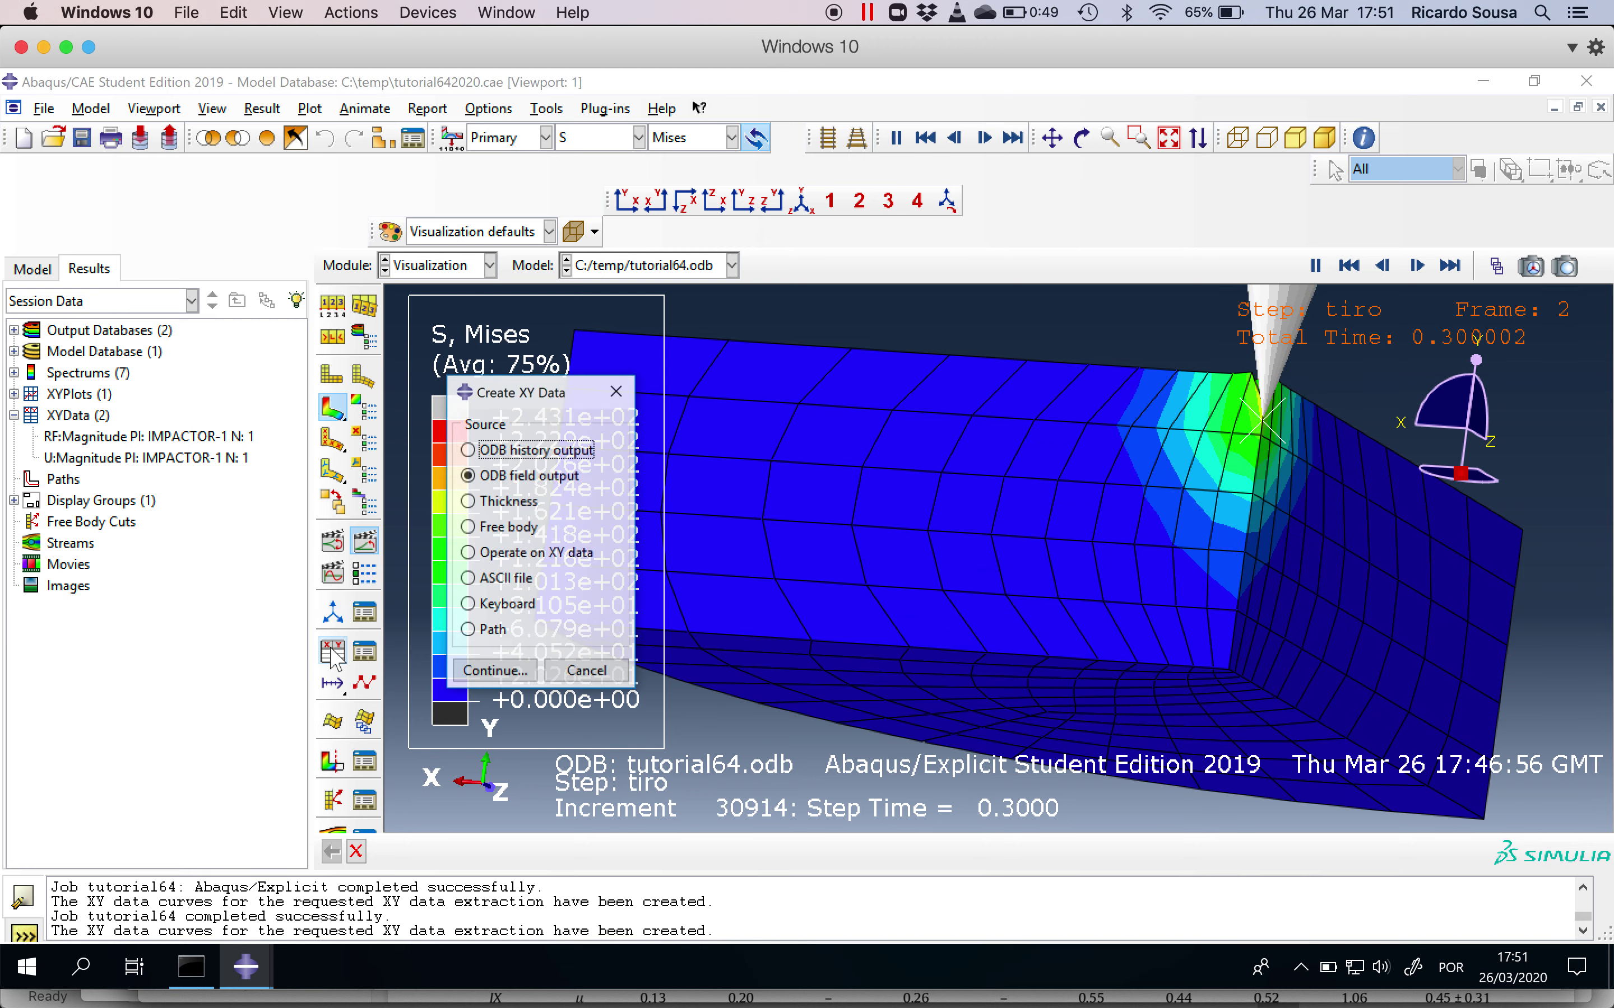
{"action": "left_click", "coordinate": [497, 553]}
{"action": "left_click", "coordinate": [484, 670]}
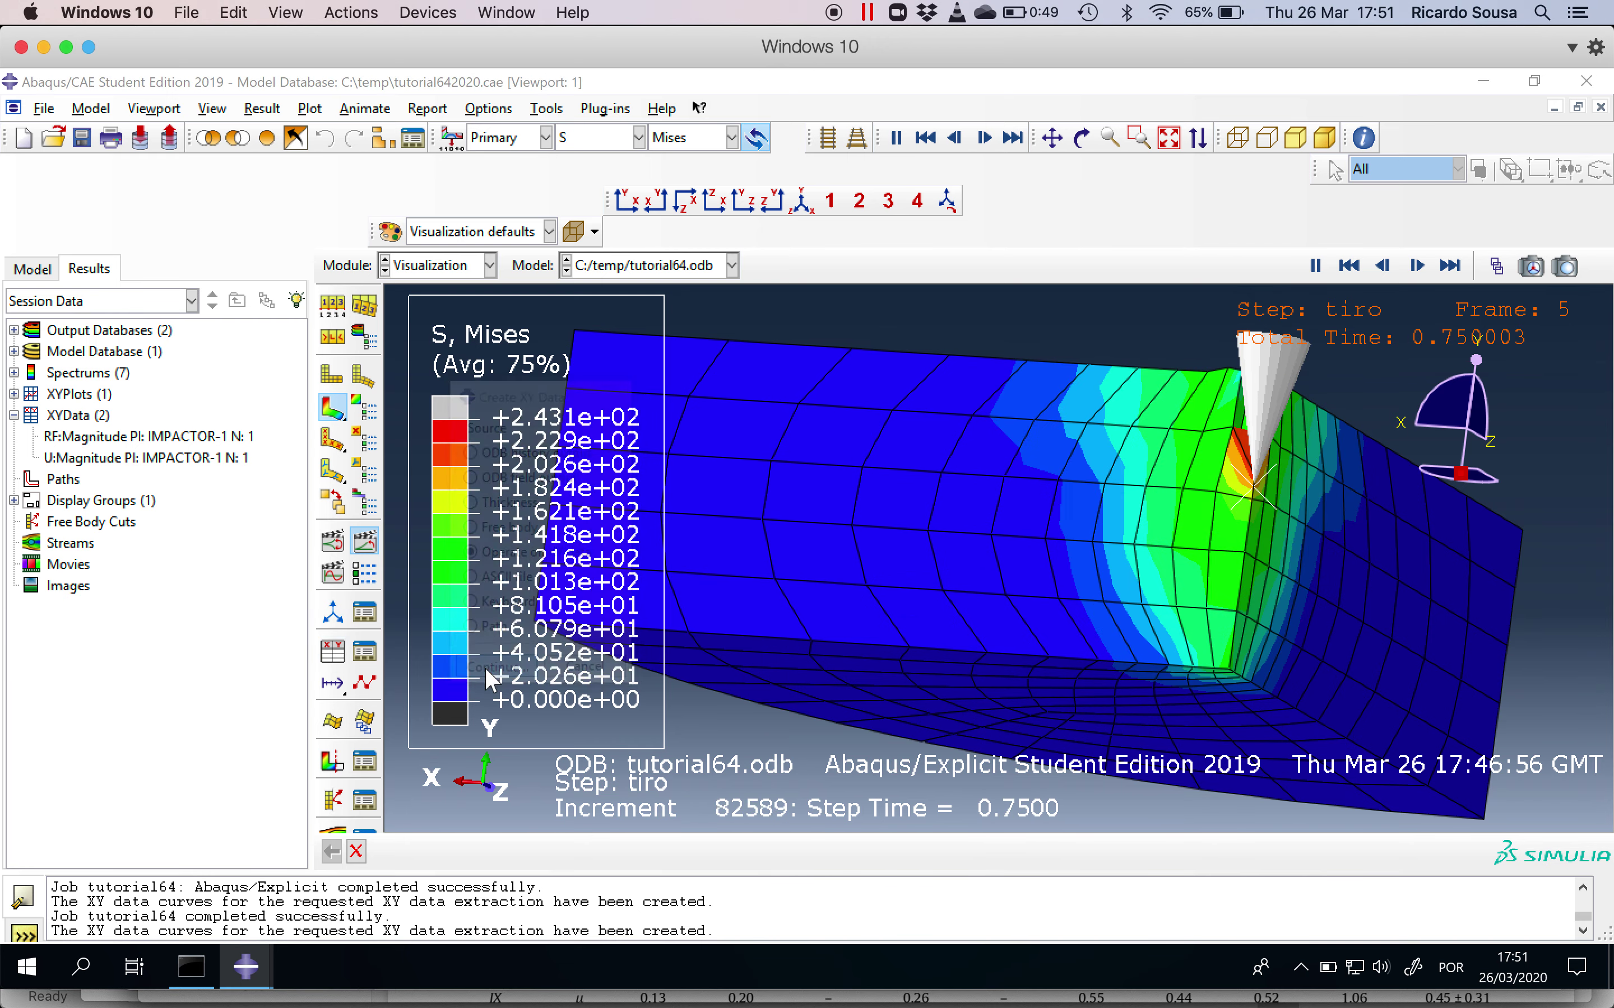
{"action": "scroll", "coordinate": [1207, 627], "scroll_direction": "down", "scroll_amount": 2}
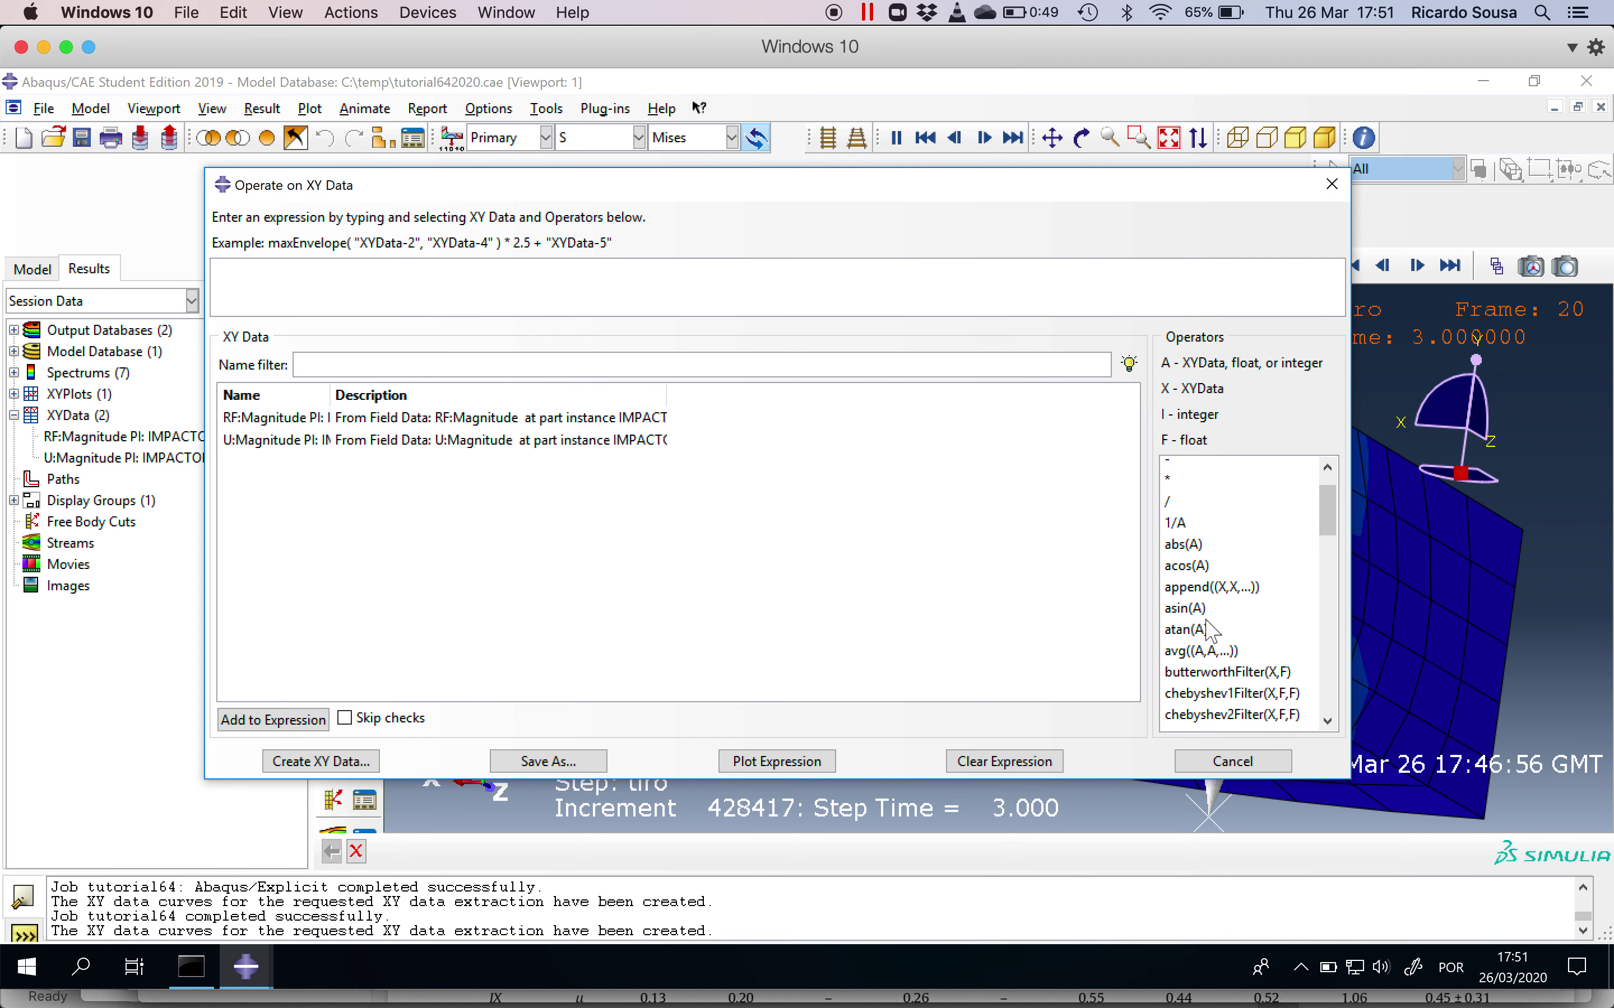
{"action": "left_click", "coordinate": [1198, 712]}
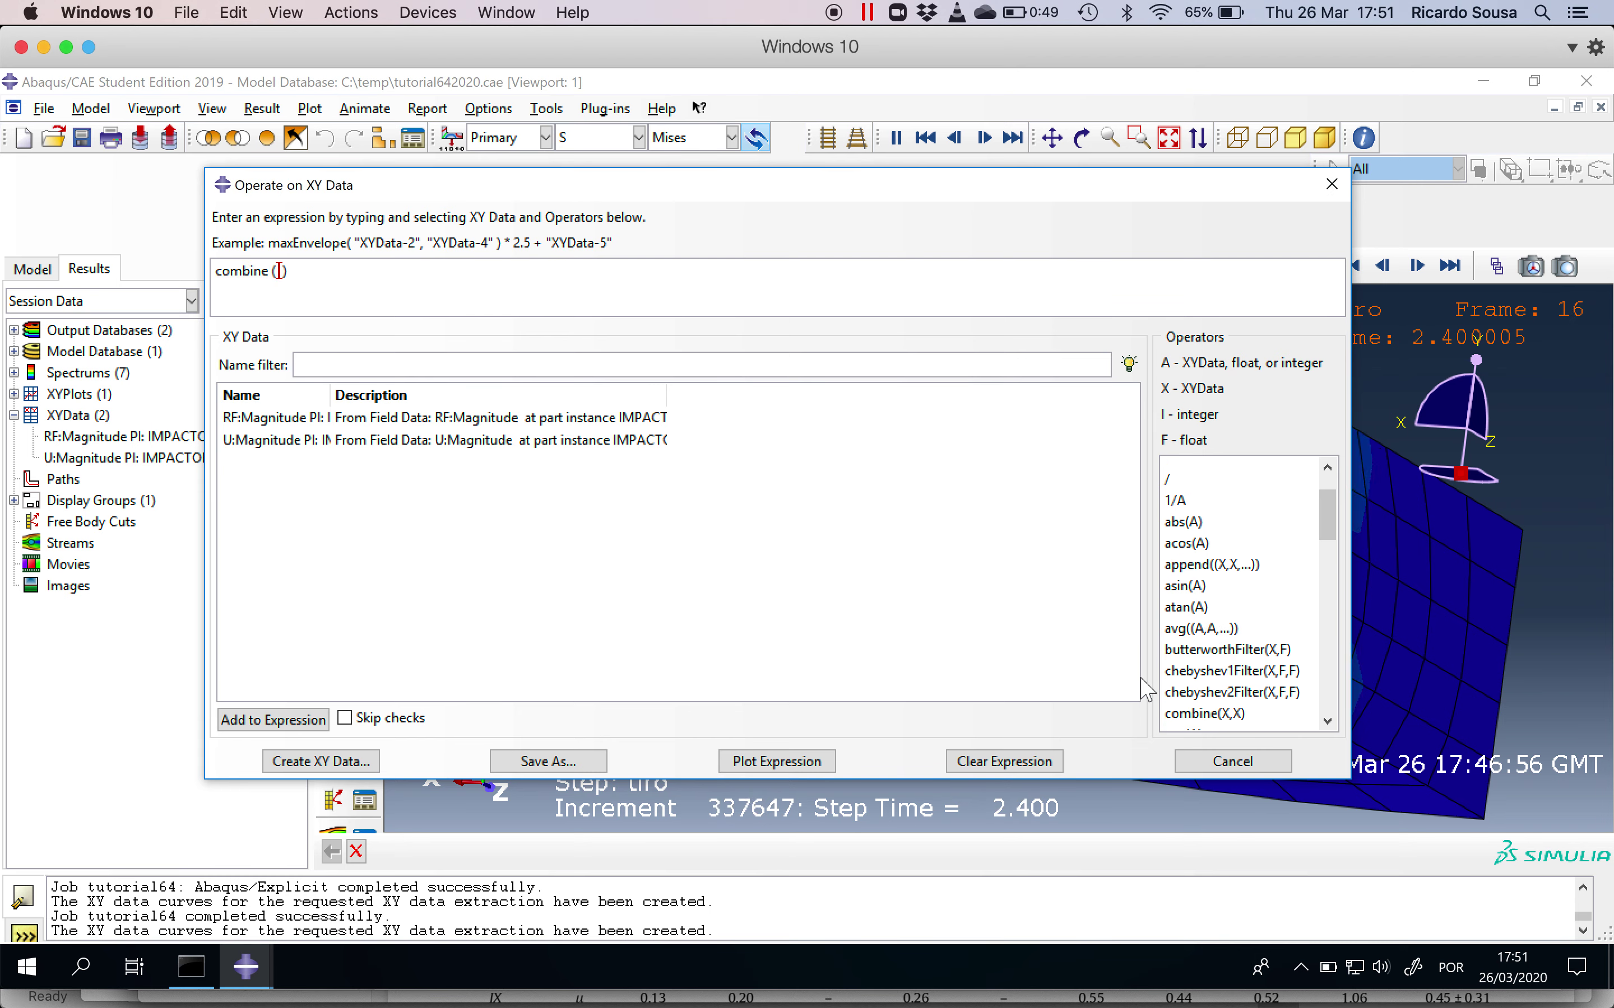
{"action": "left_click", "coordinate": [357, 442]}
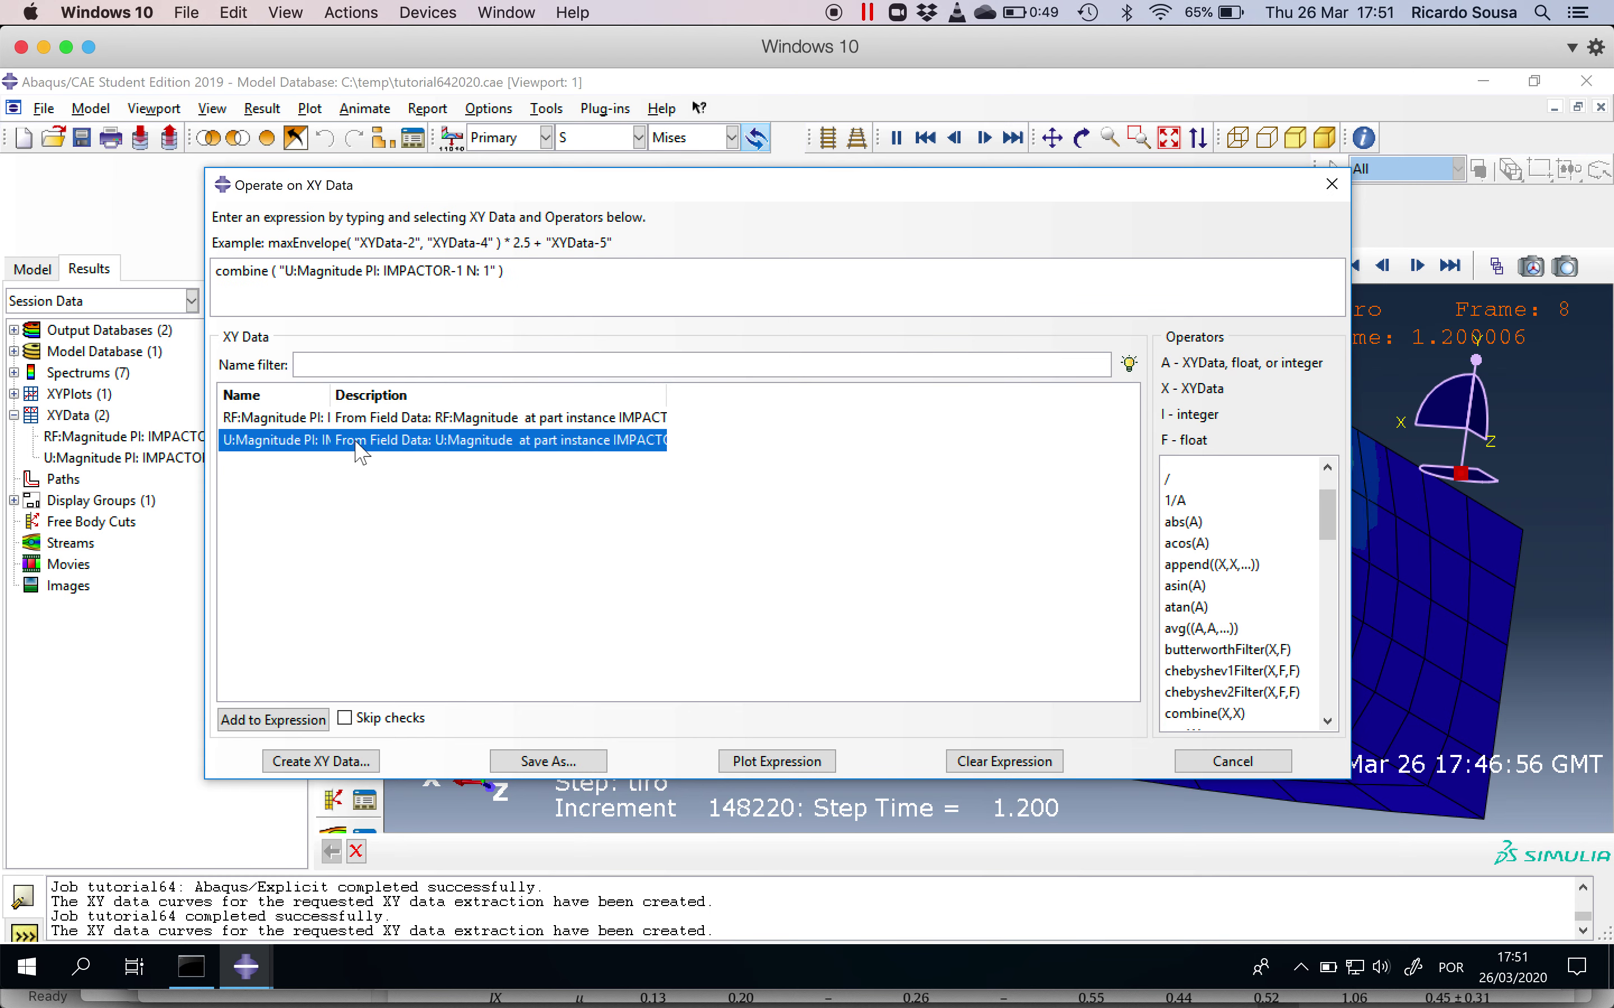
{"action": "left_click", "coordinate": [326, 420]}
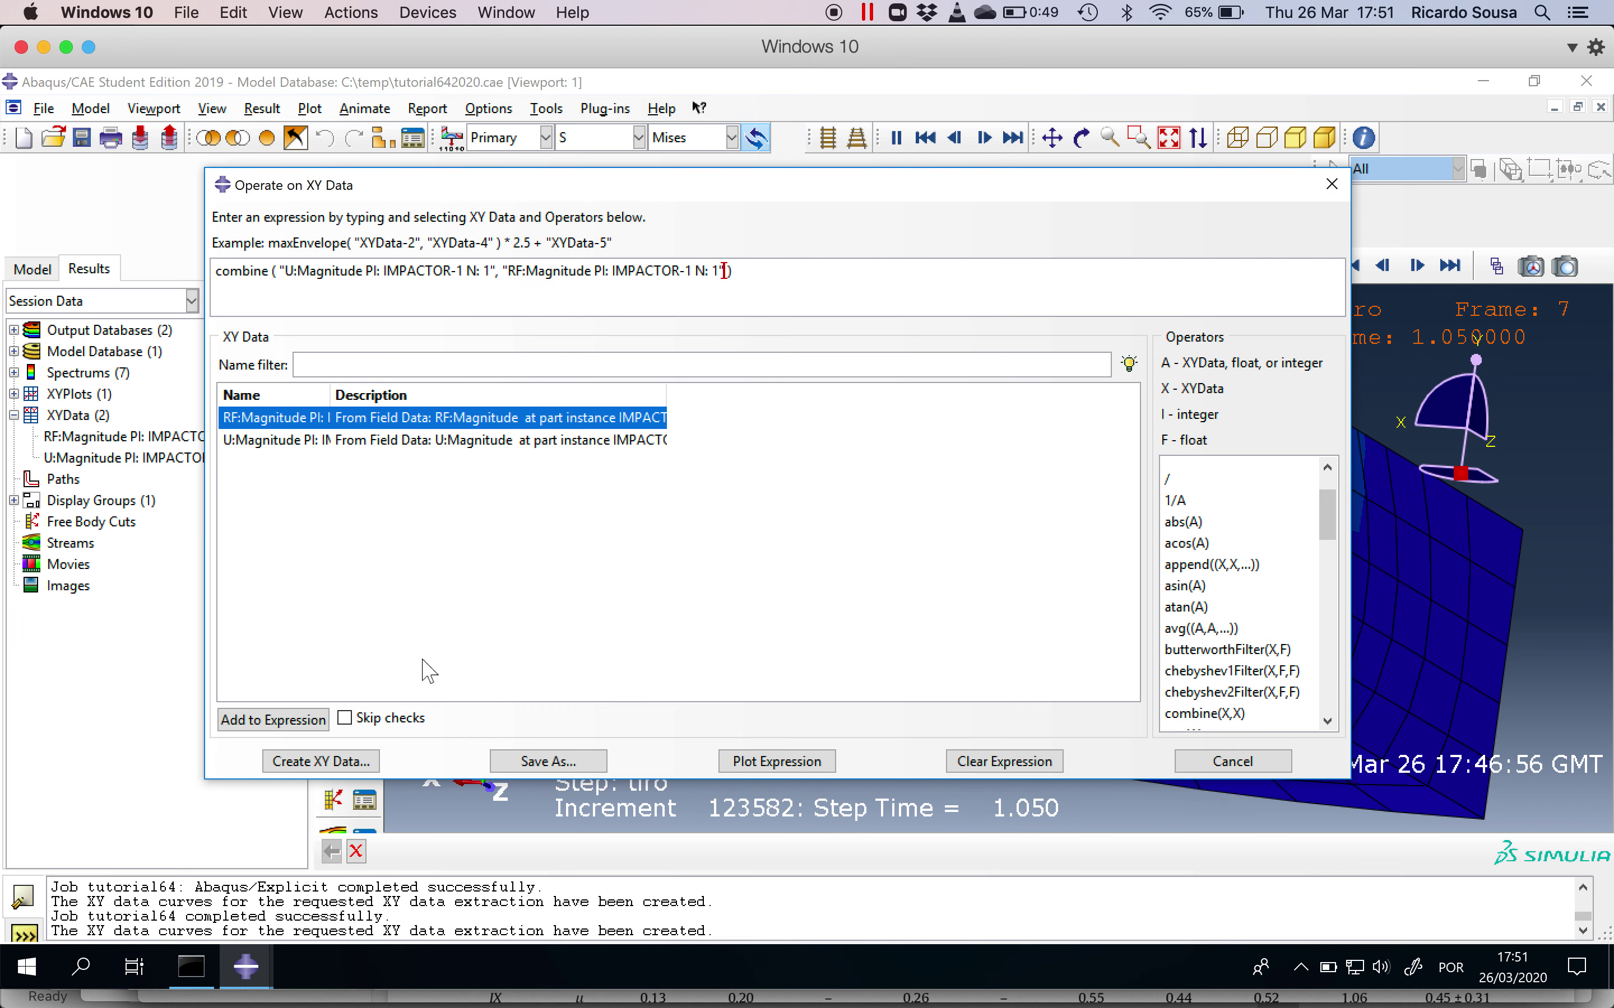
{"action": "left_click", "coordinate": [740, 763]}
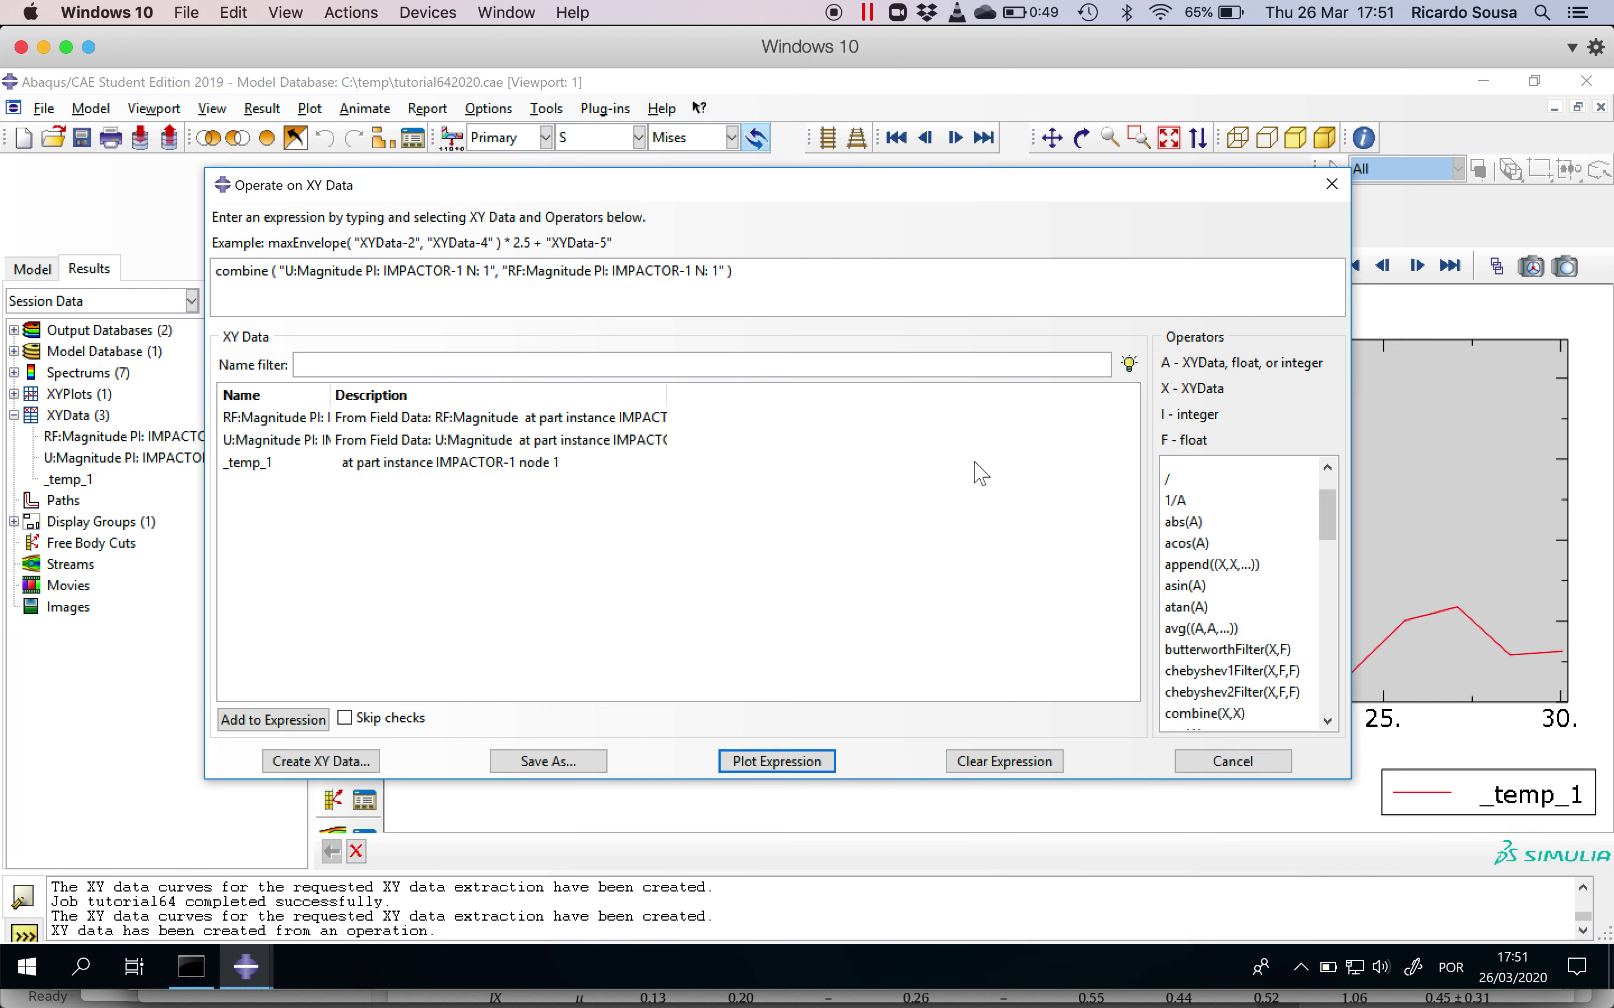
{"action": "left_click", "coordinate": [1332, 185]}
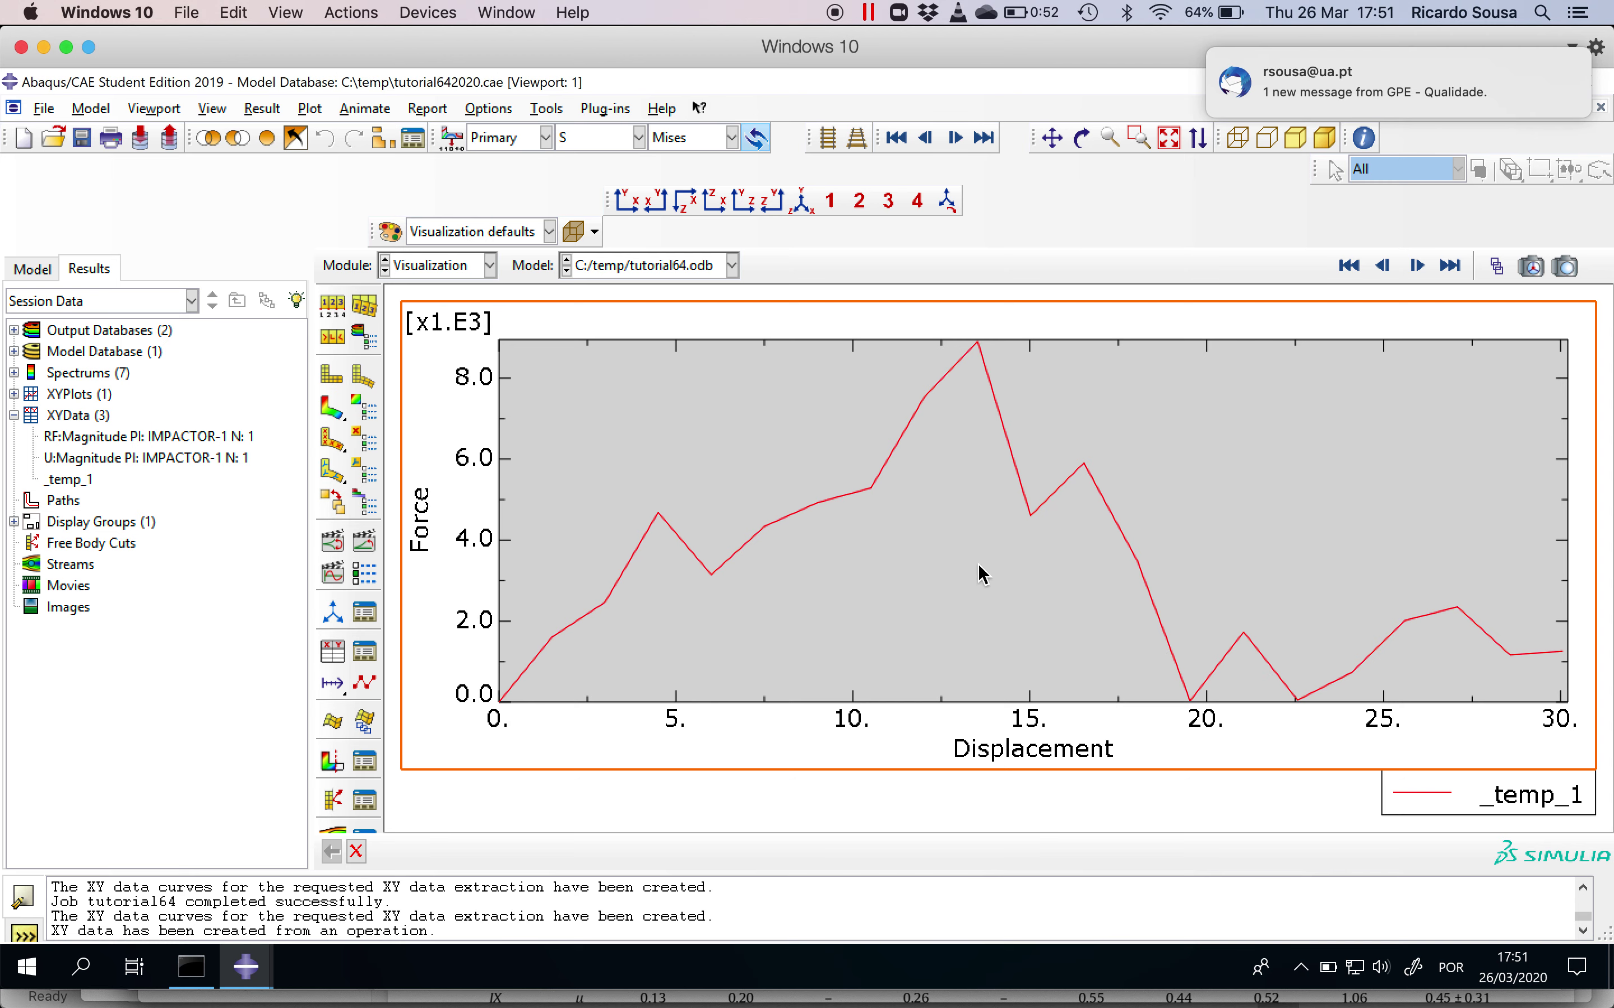
Open the combined curve _temp_1 for editing and copy the X and Y values of rows 1 to 8
{"action": "left_click", "coordinate": [82, 479]}
{"action": "right_click", "coordinate": [85, 486]}
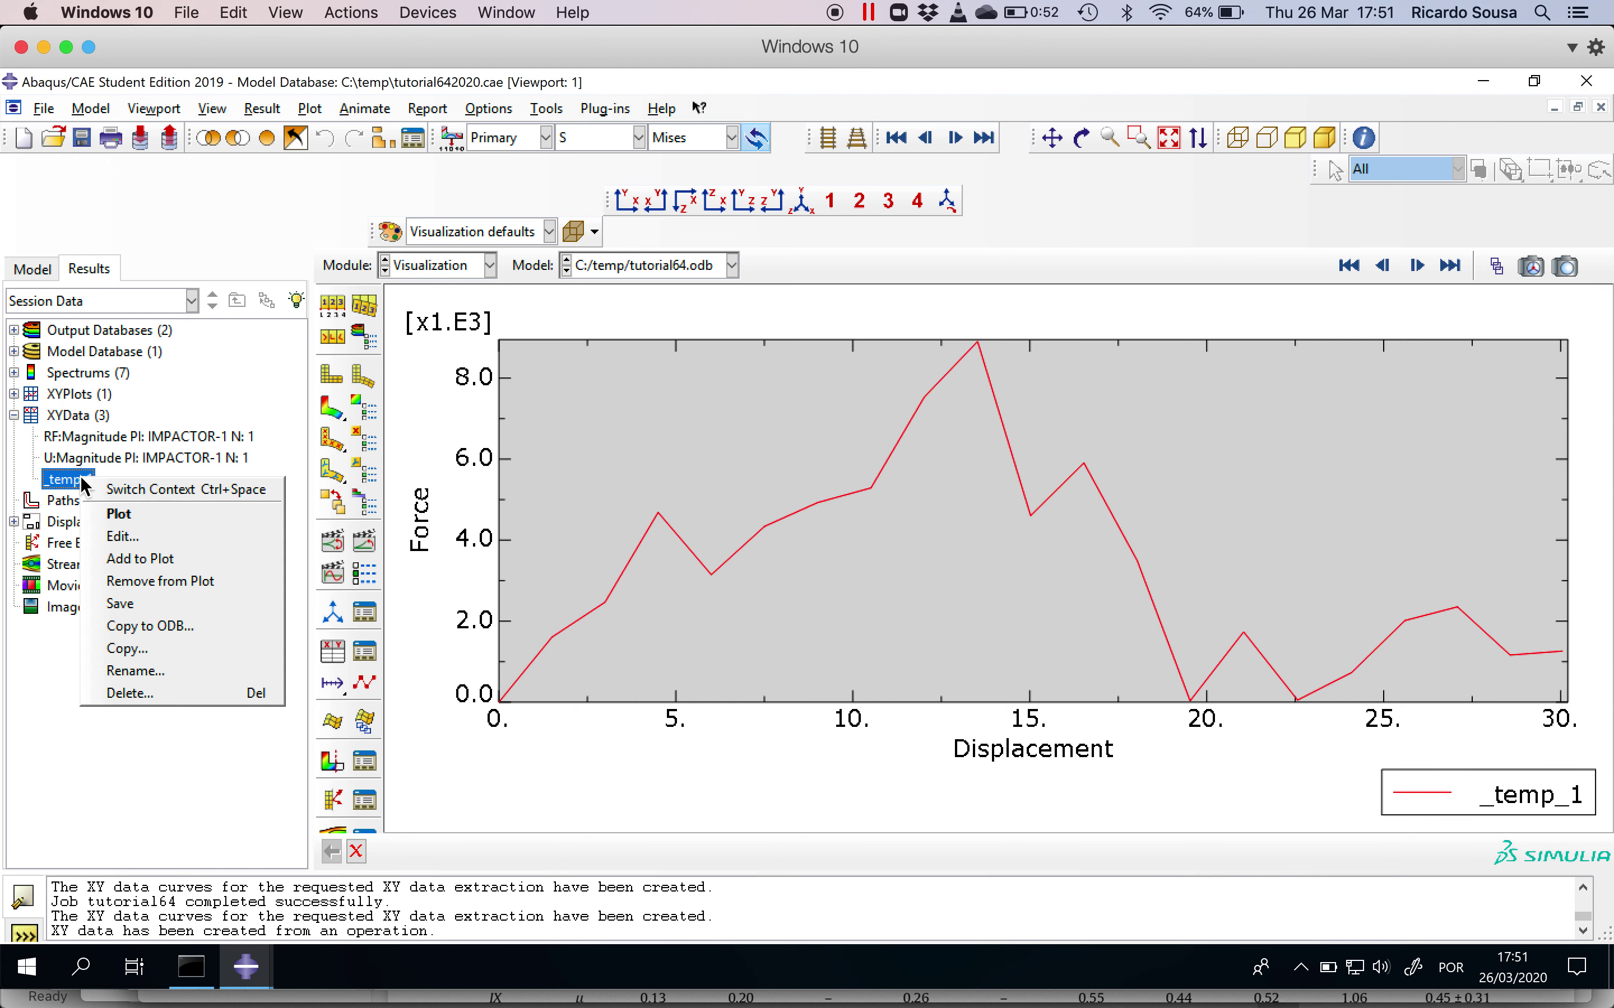
{"action": "left_click", "coordinate": [122, 536]}
{"action": "double_click", "coordinate": [740, 430]}
{"action": "key", "text": "shift+Right"}
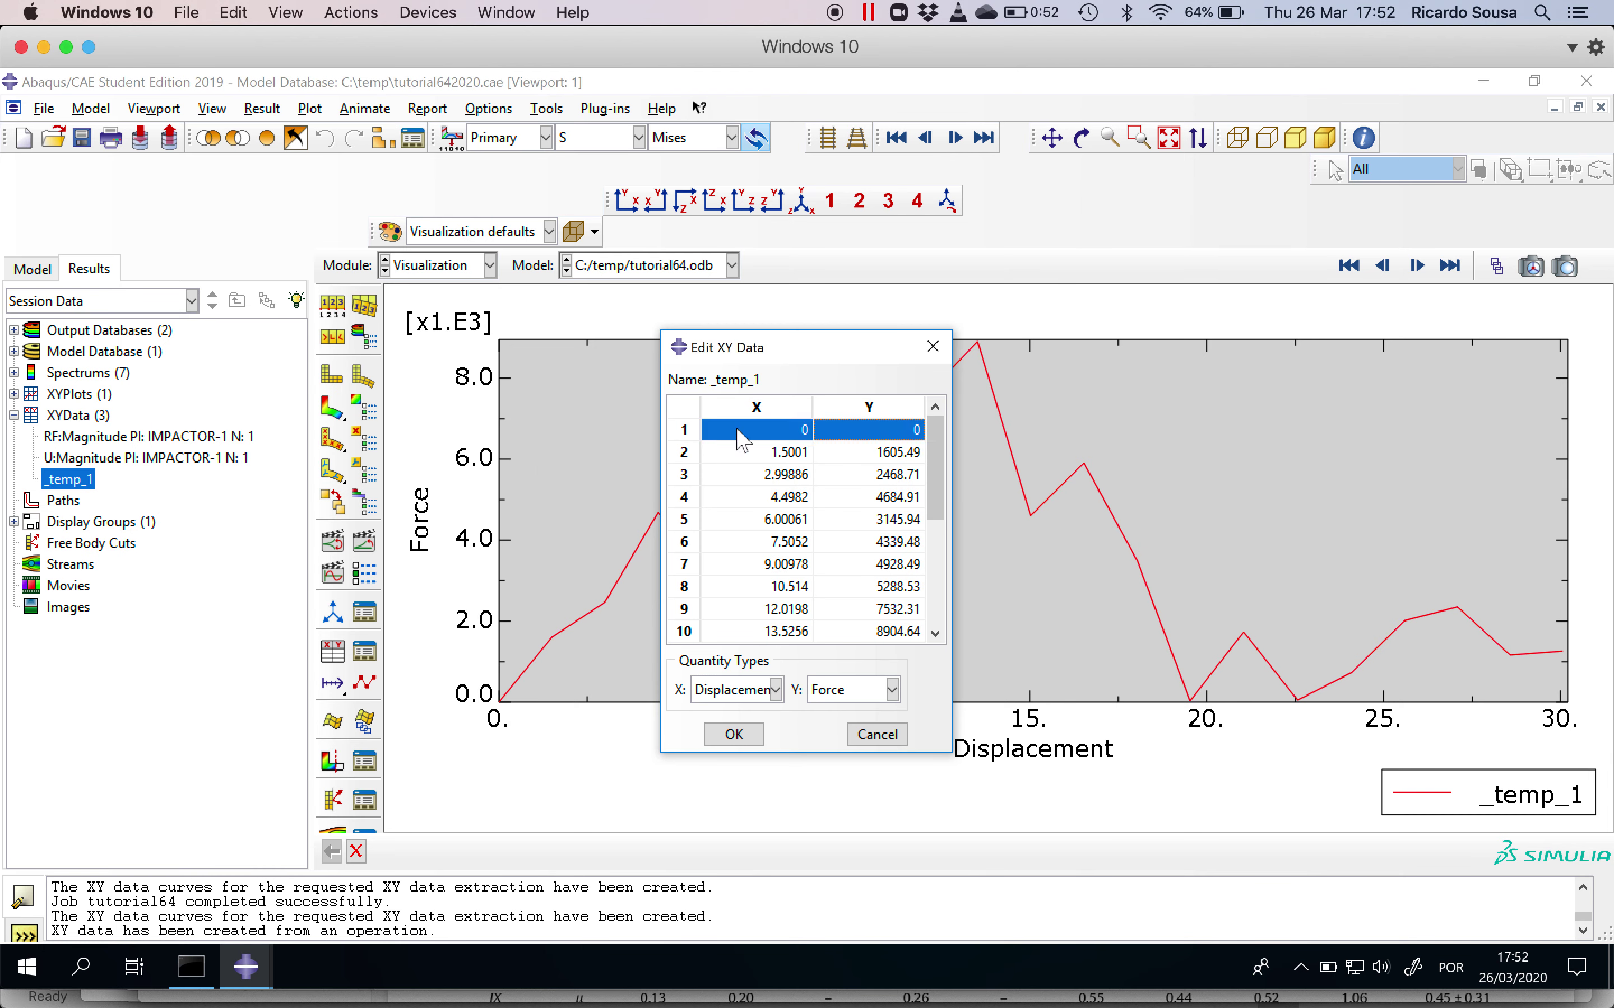
{"action": "key", "text": "shift+Down"}
{"action": "key", "text": "shift+Down"}
{"action": "key", "text": "shift+Down"}
{"action": "key", "text": "shift+Down"}
{"action": "key", "text": "shift+Down"}
{"action": "key", "text": "shift+Down"}
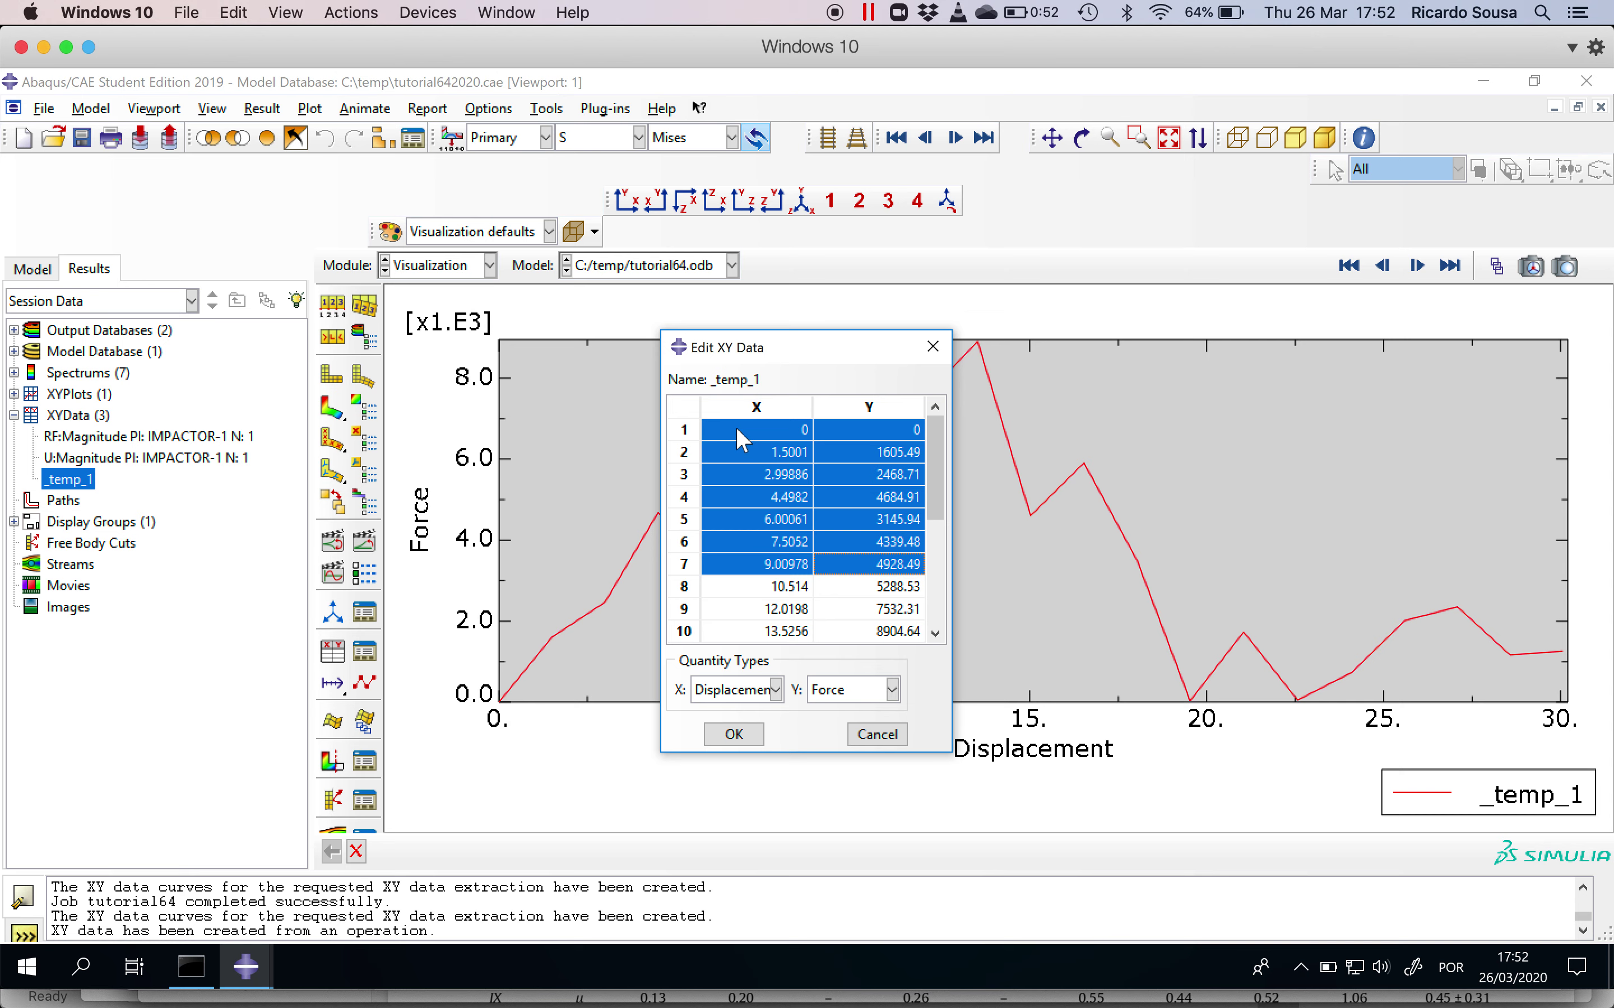
{"action": "key", "text": "shift+Down"}
{"action": "key", "text": "super+c"}
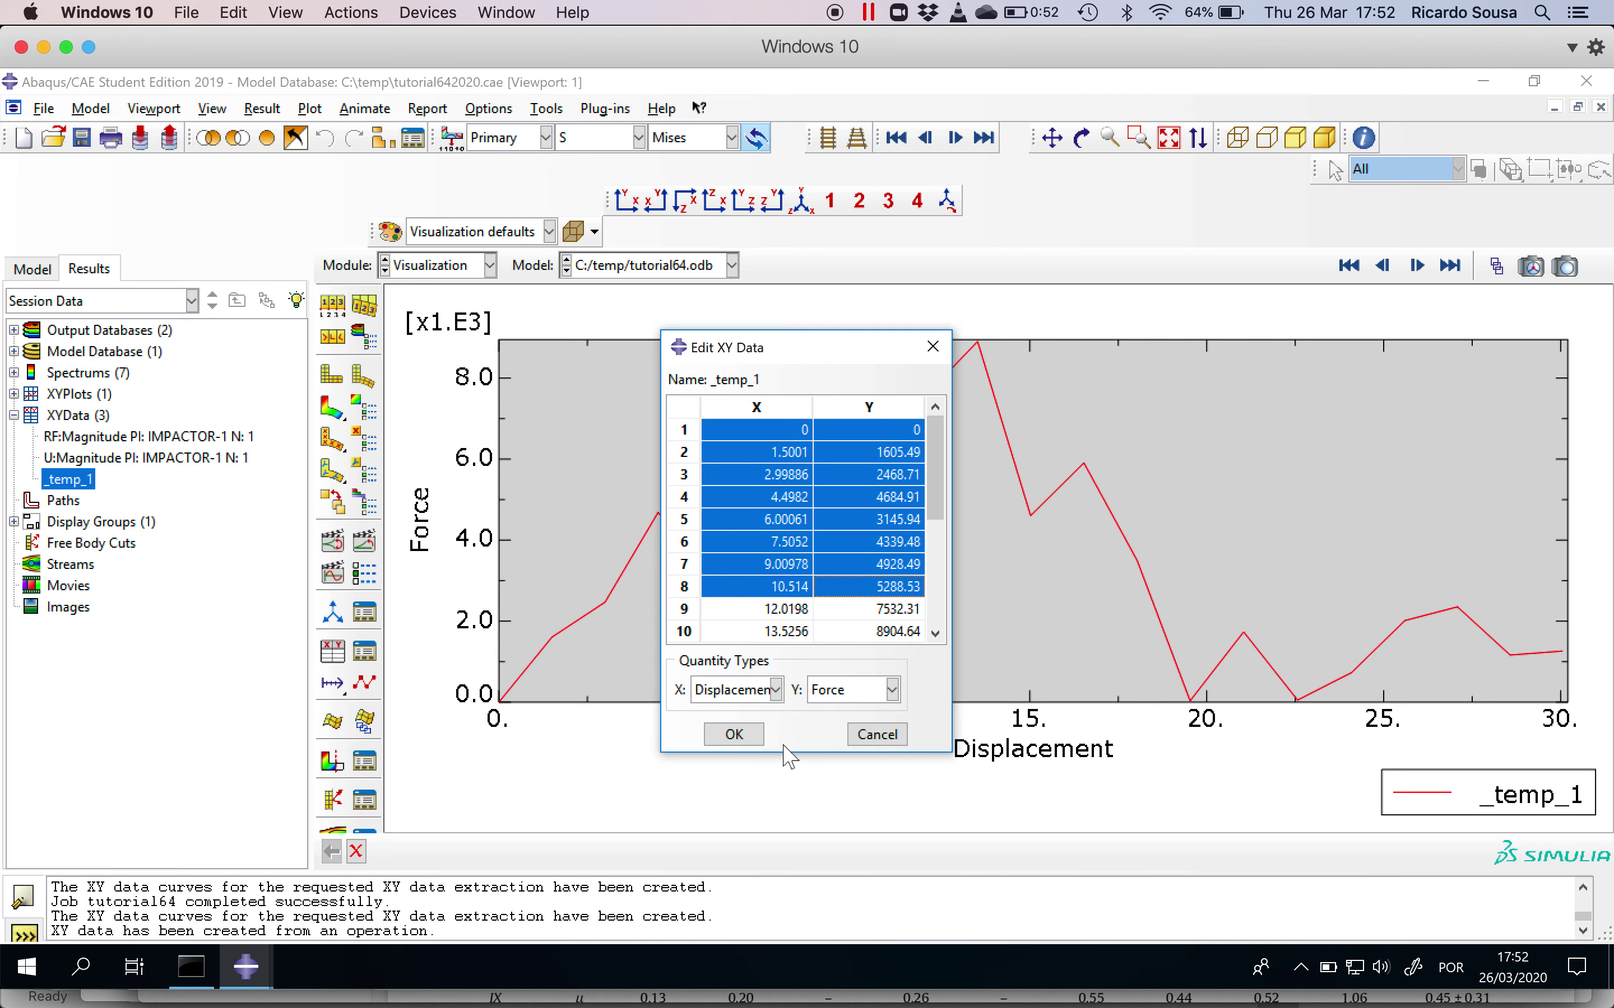
Switch to Excel and paste the copied curve values under the Dynamic, Explicit heading, starting at cell D6
{"action": "left_click", "coordinate": [494, 962]}
{"action": "scroll", "coordinate": [395, 532], "scroll_direction": "up", "scroll_amount": 3}
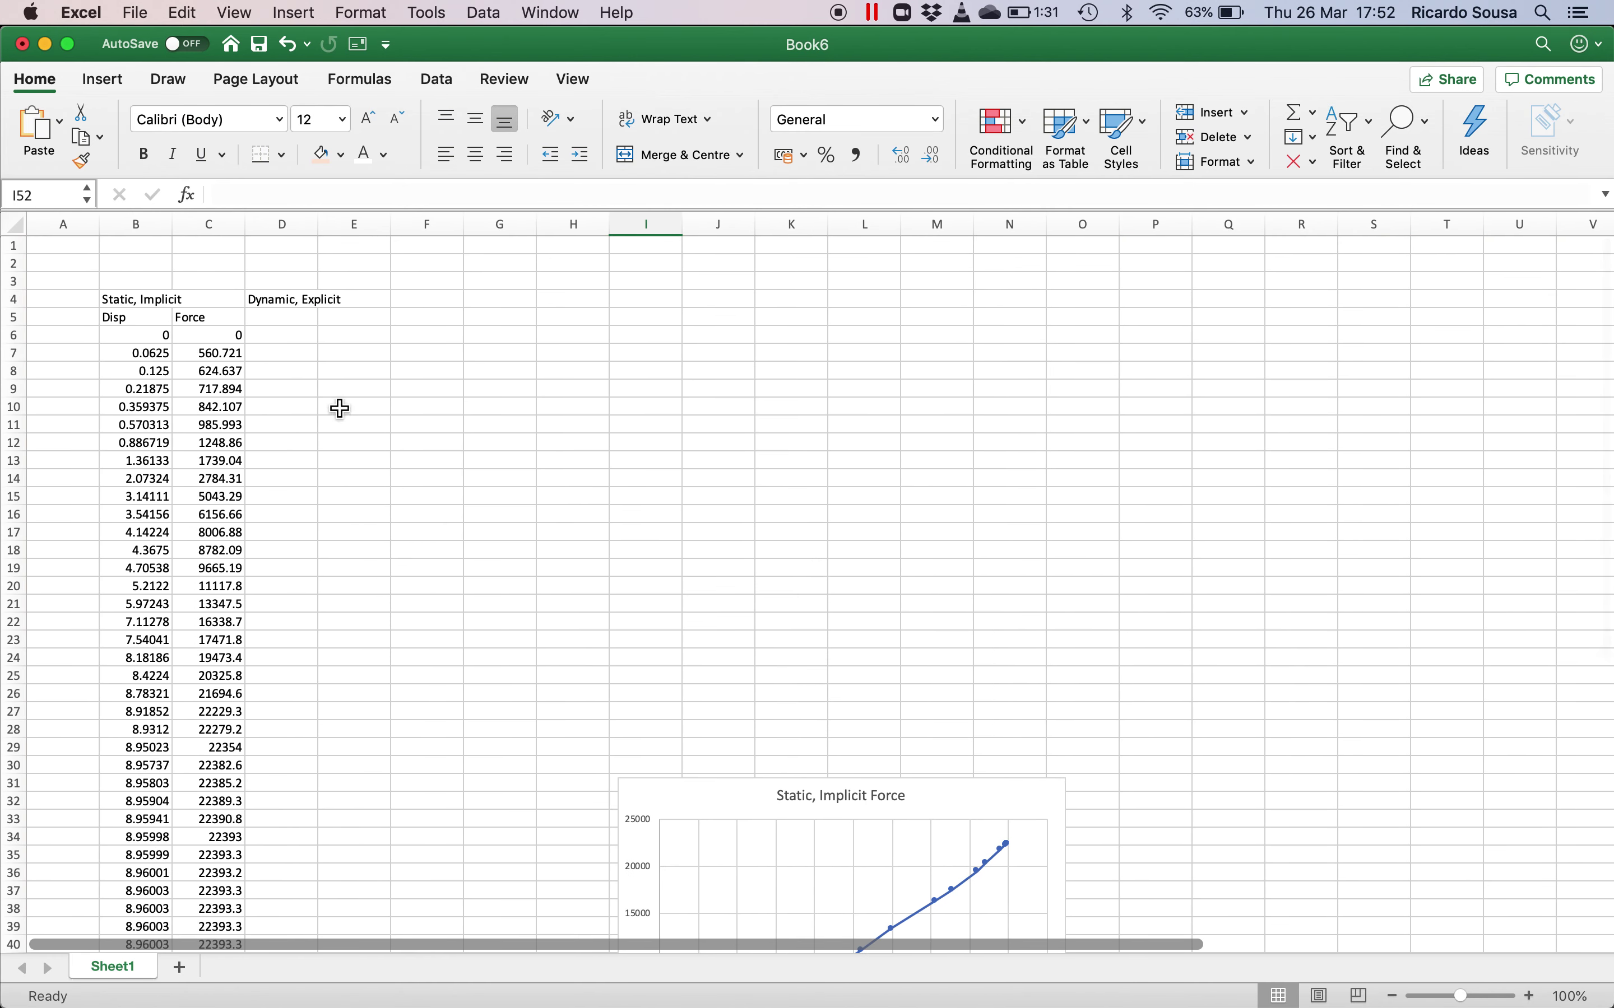
{"action": "left_click", "coordinate": [303, 340]}
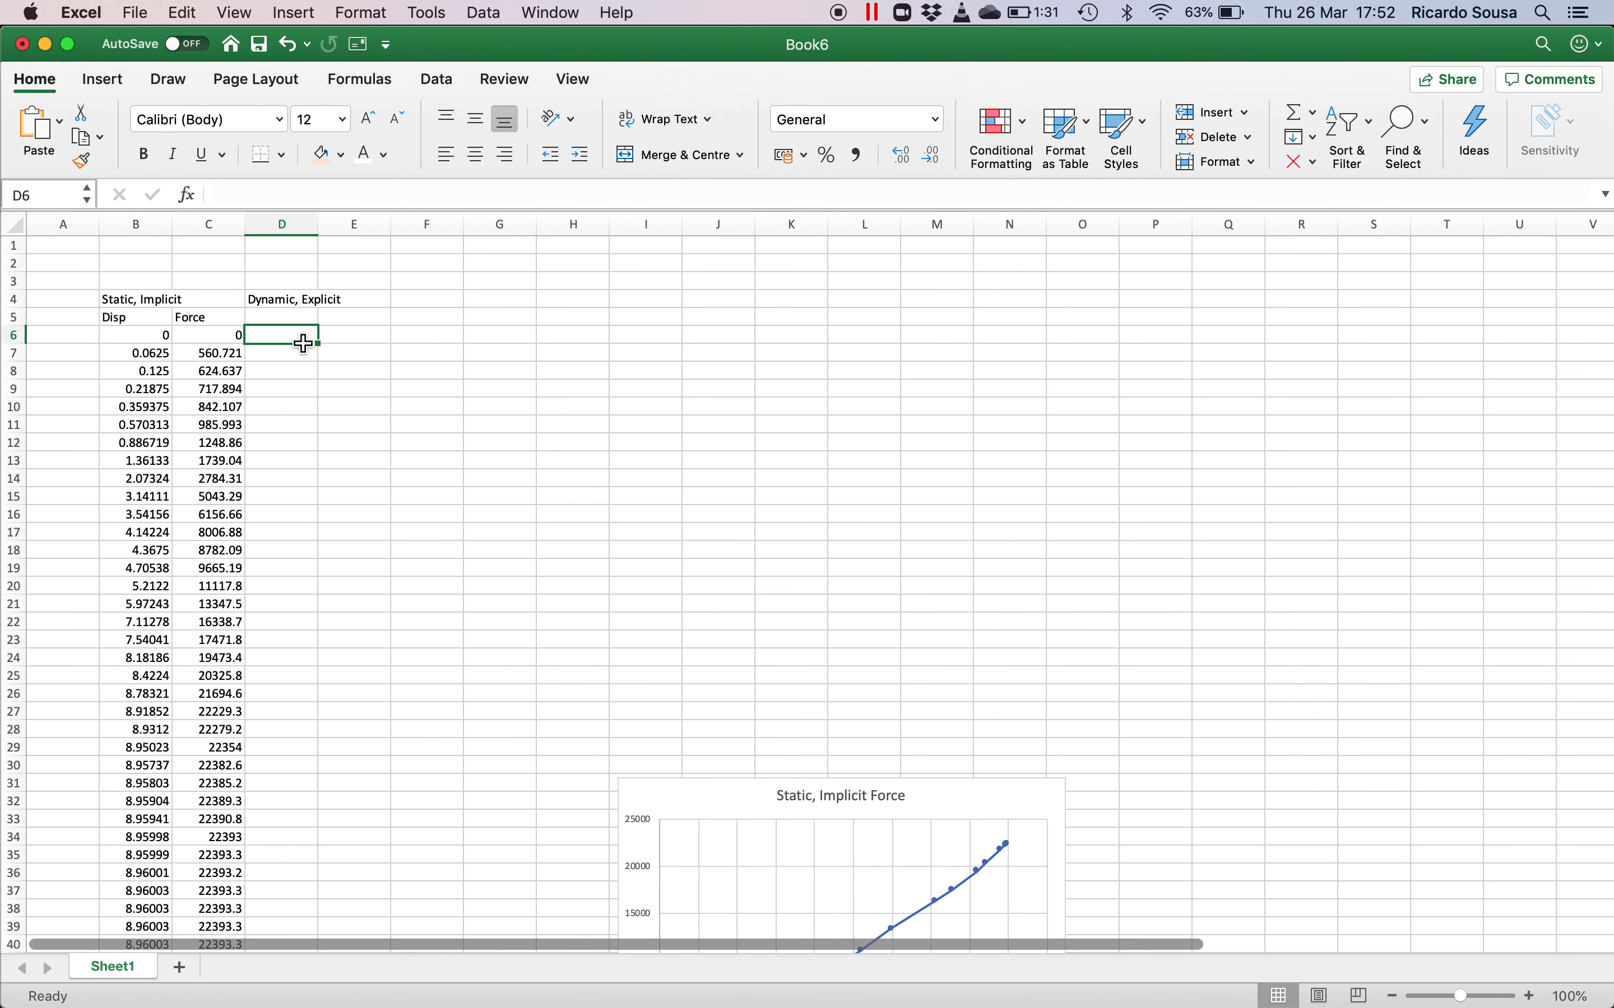
{"action": "key", "text": "super+v"}
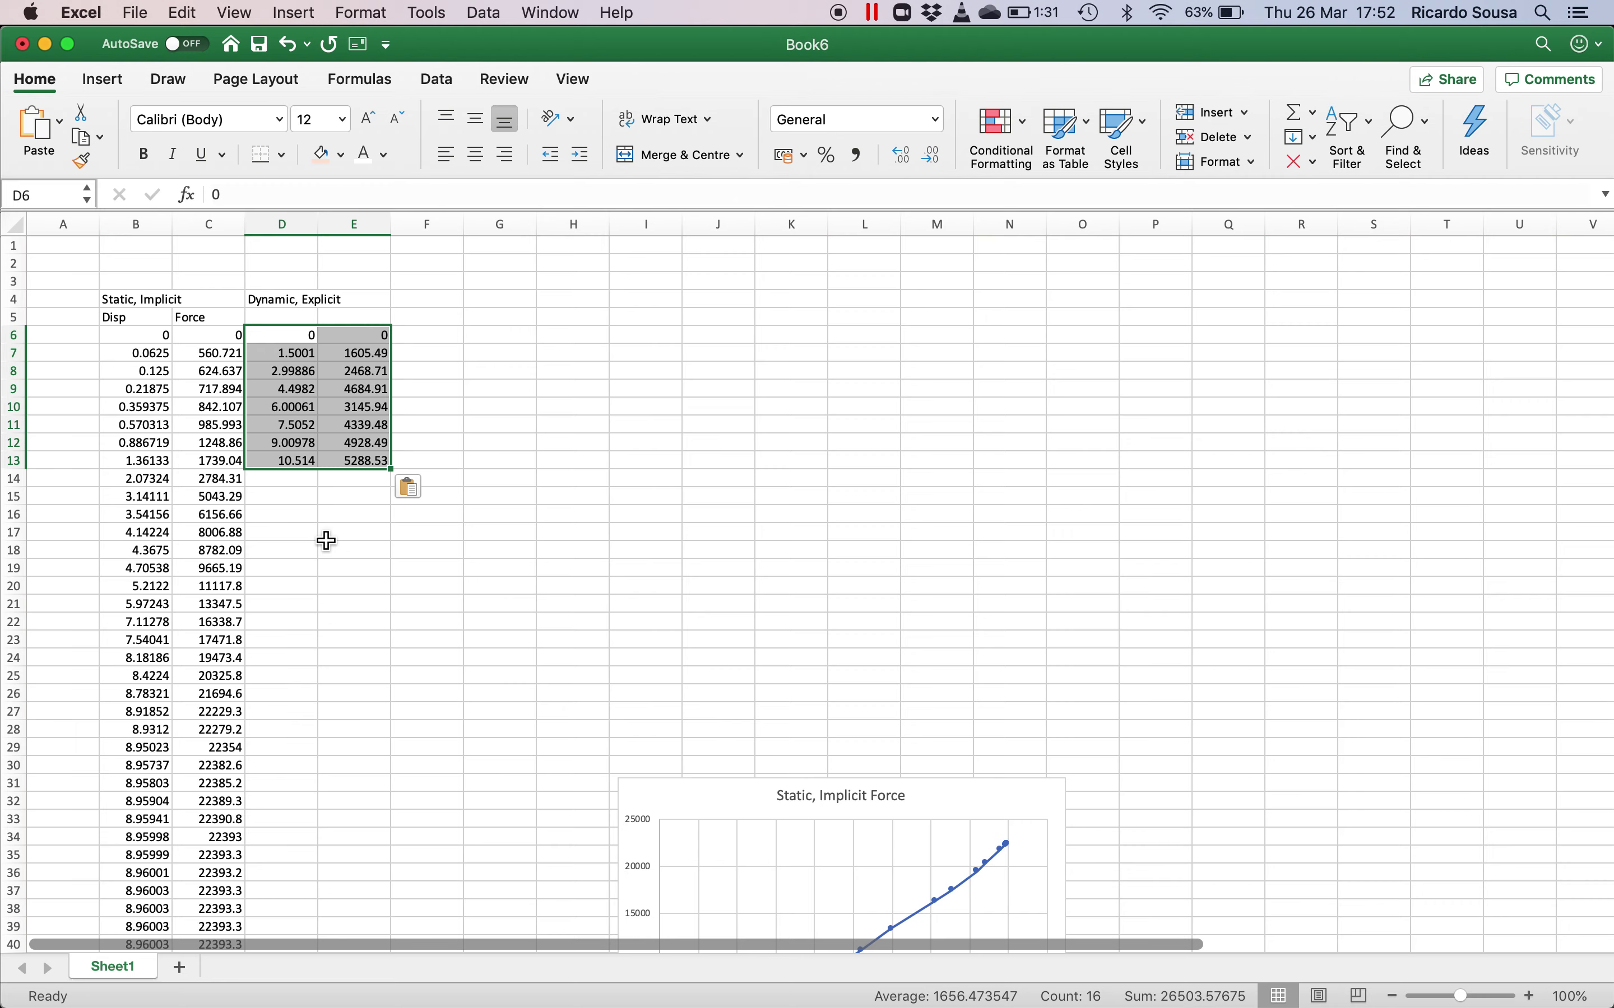
Switch back to Abaqus, cancel editing the _temp_1 XY data, and open field output request F-Output-1 from the model tree
{"action": "key", "text": "super+Tab"}
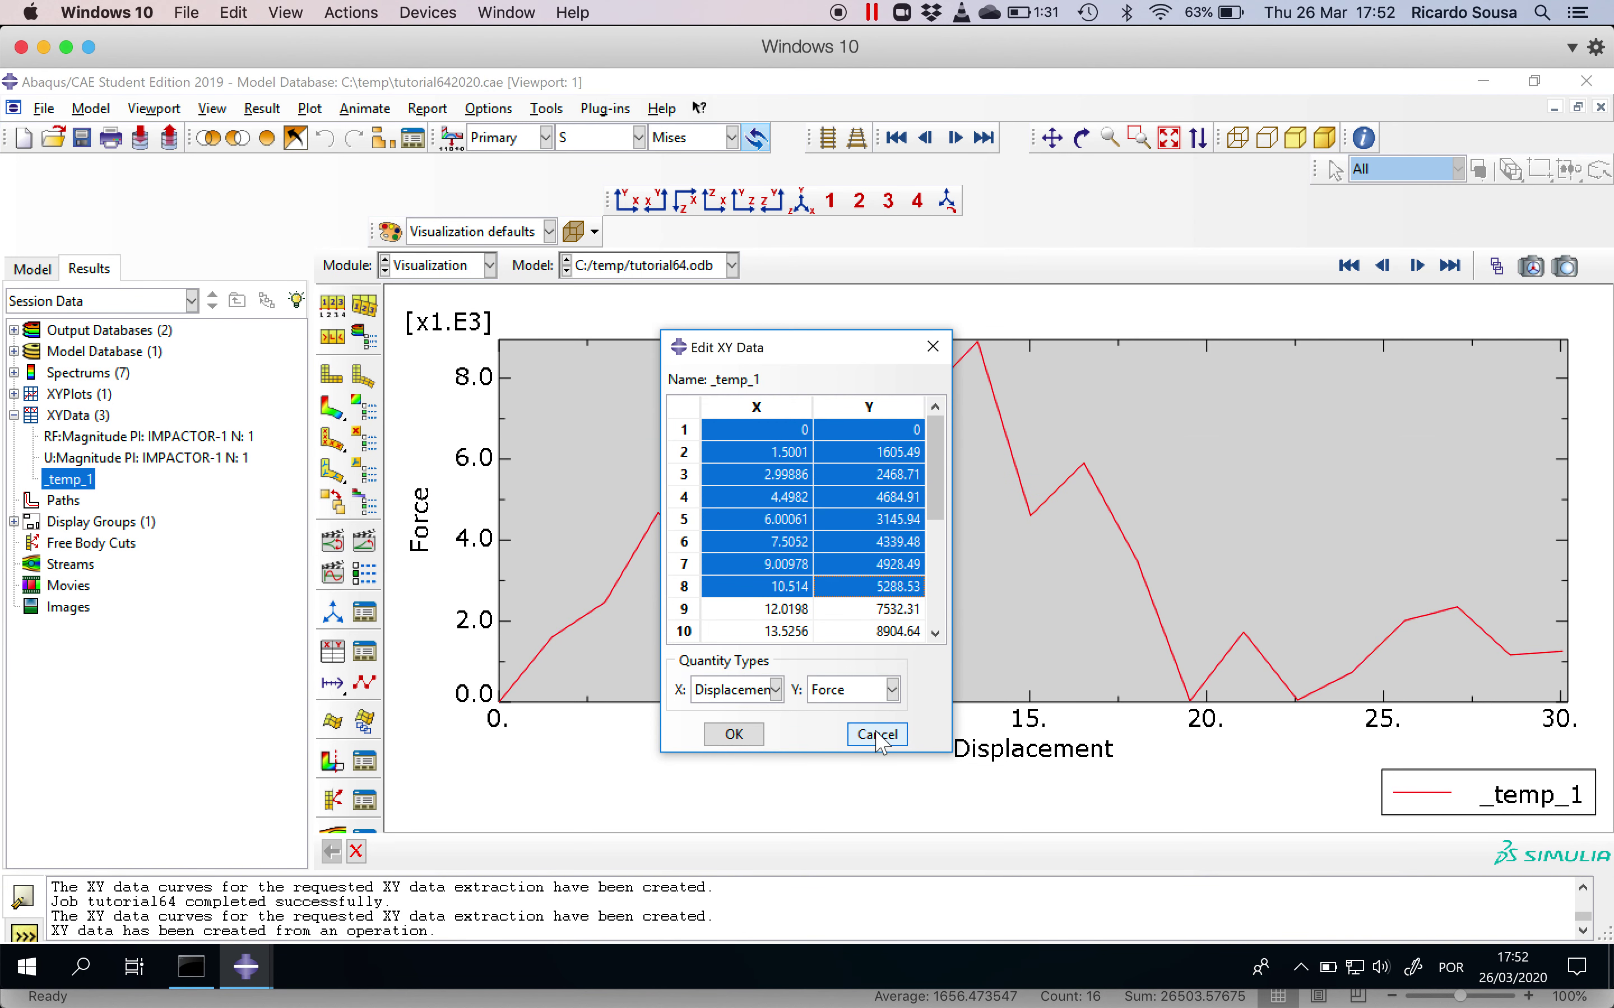
{"action": "left_click", "coordinate": [877, 735]}
{"action": "left_click", "coordinate": [31, 269]}
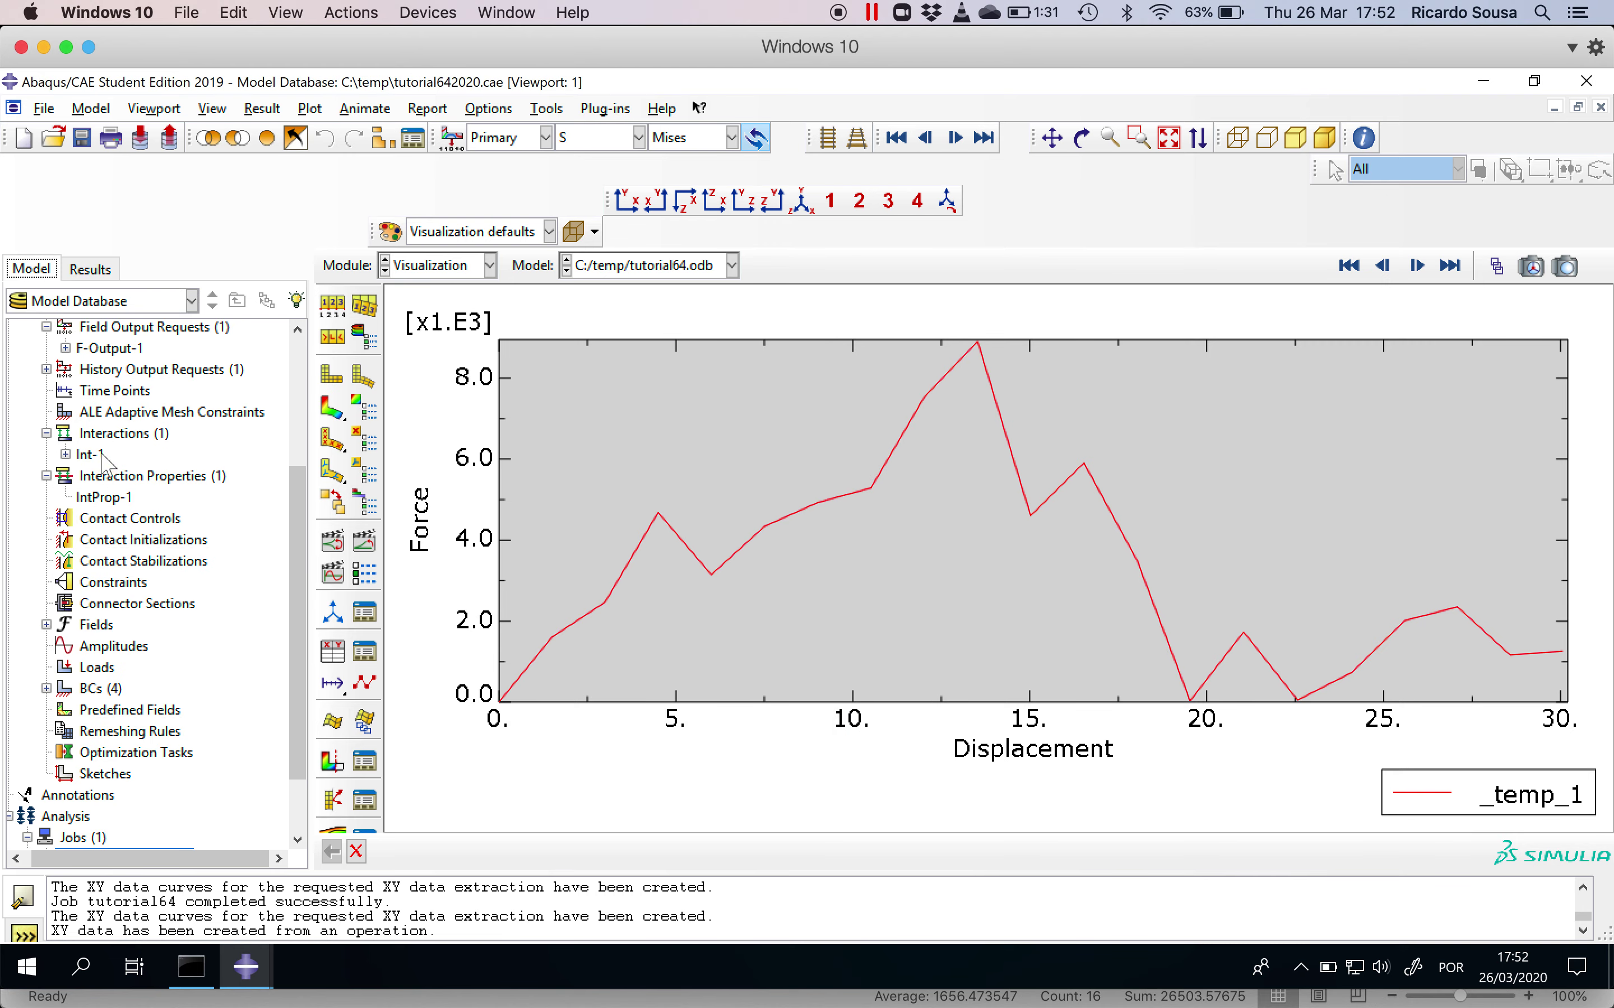
{"action": "left_click", "coordinate": [114, 346]}
{"action": "double_click", "coordinate": [114, 347]}
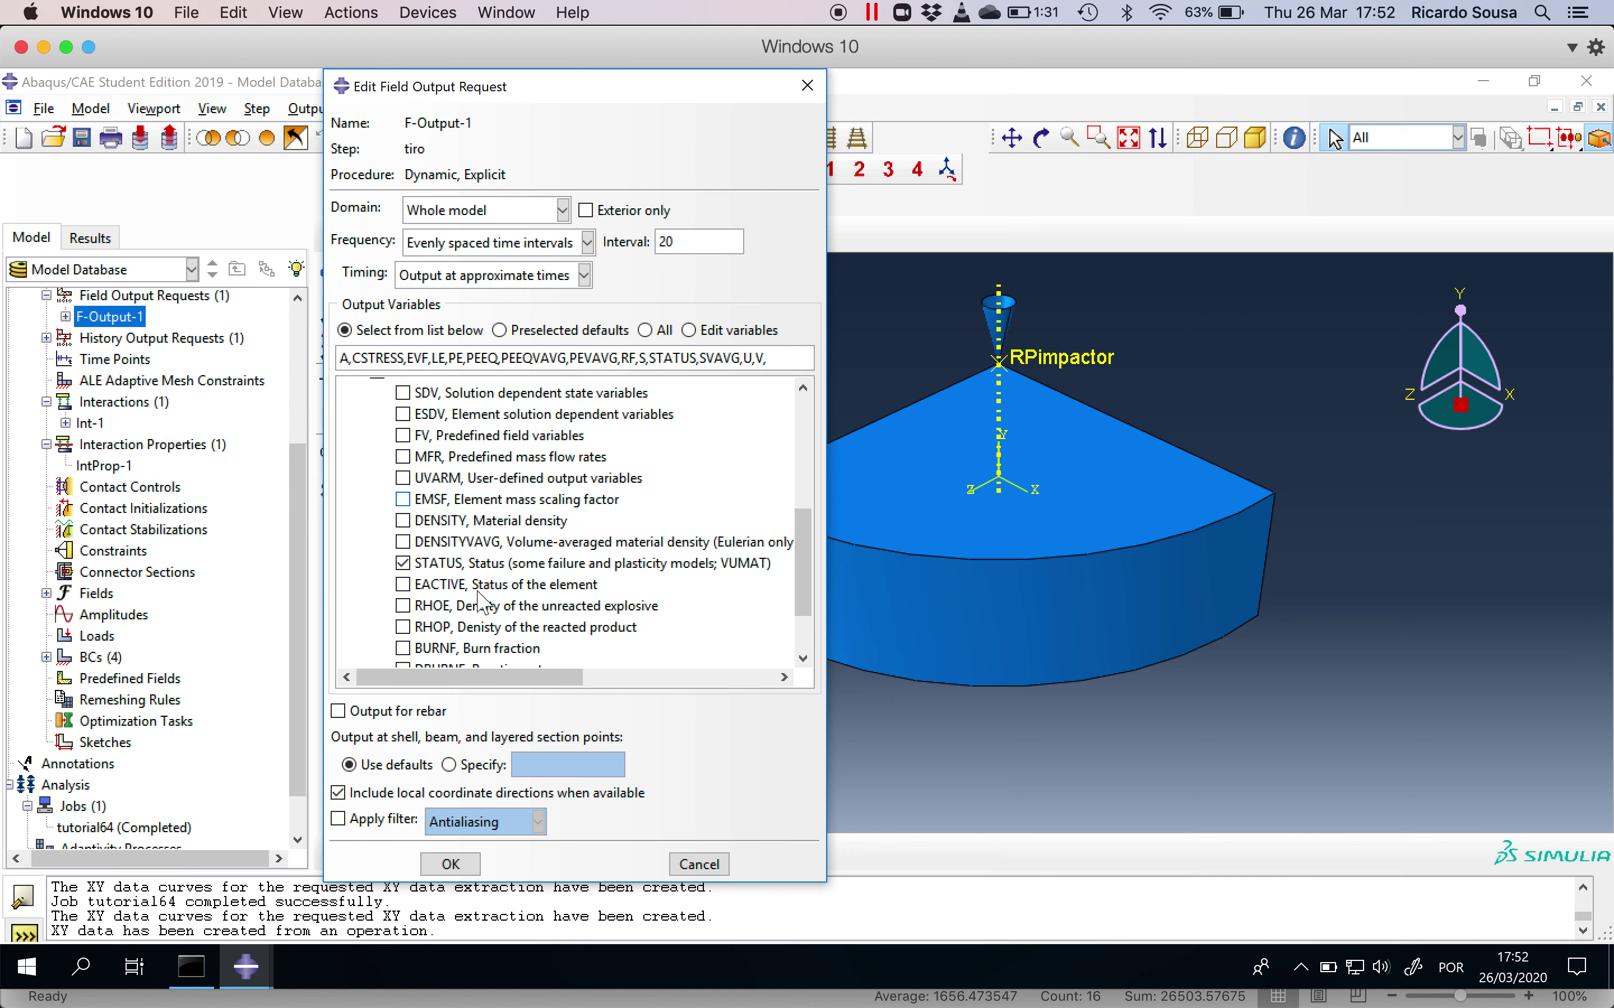
Examine the tutorial64 job monitor's increments and the F-Output-1 timing options, keeping Output at approximate times
{"action": "mouse_move", "coordinate": [259, 984]}
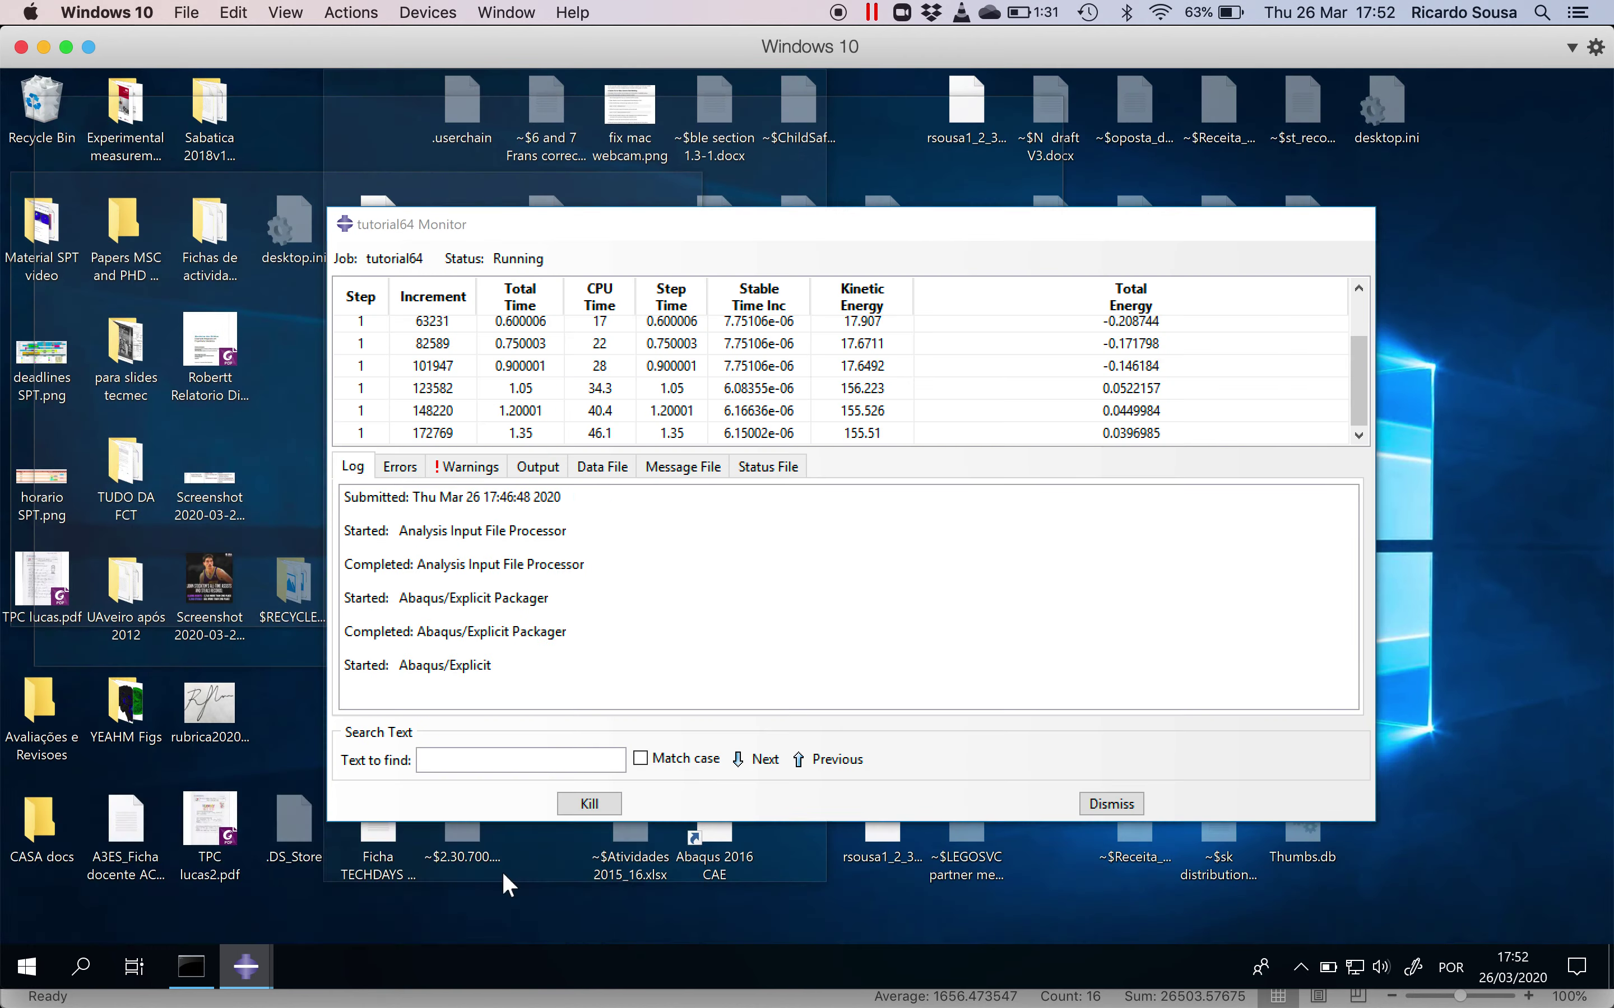
{"action": "left_click", "coordinate": [503, 877]}
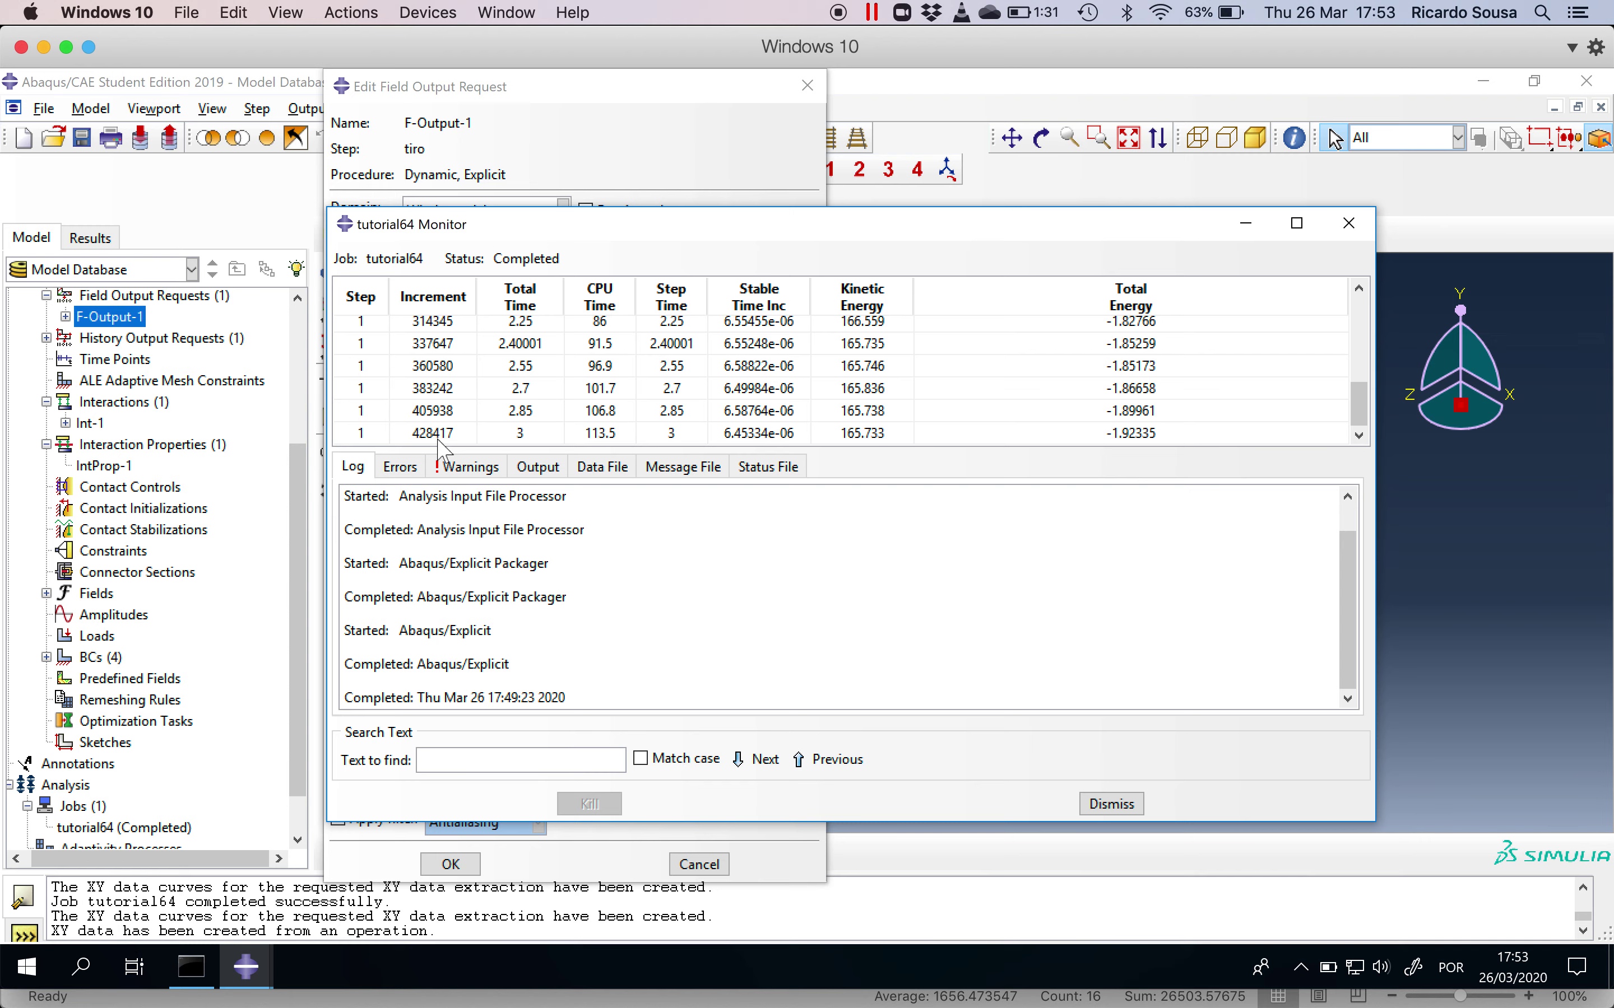
{"action": "left_click", "coordinate": [540, 105]}
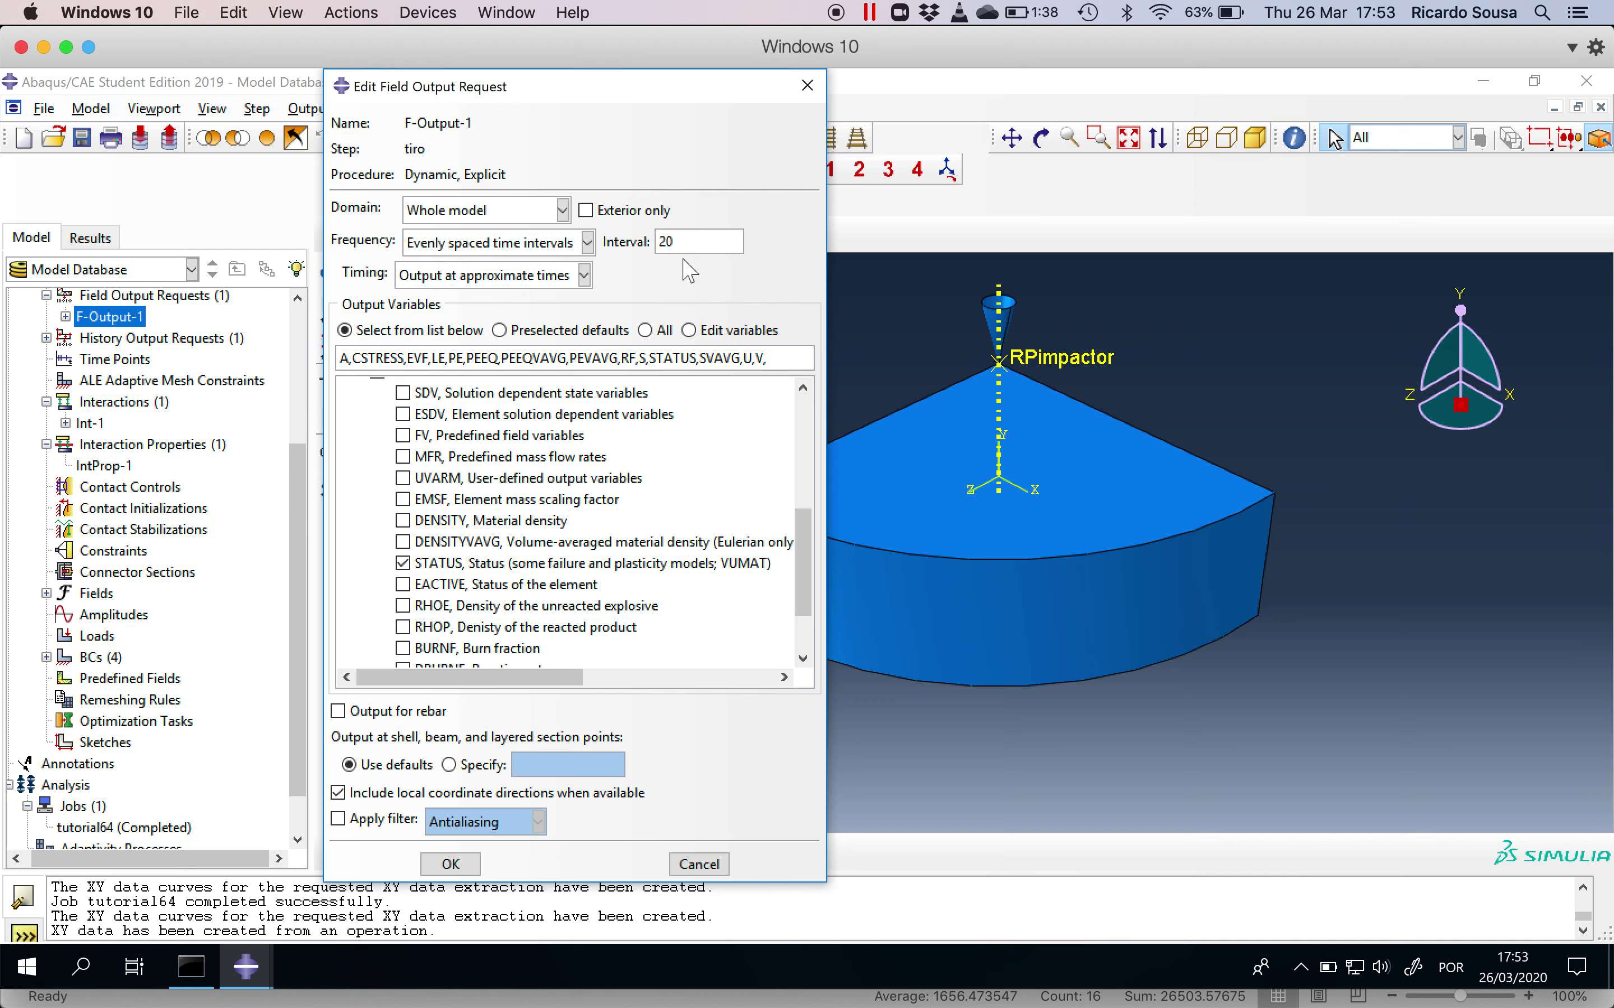
{"action": "left_click", "coordinate": [584, 274]}
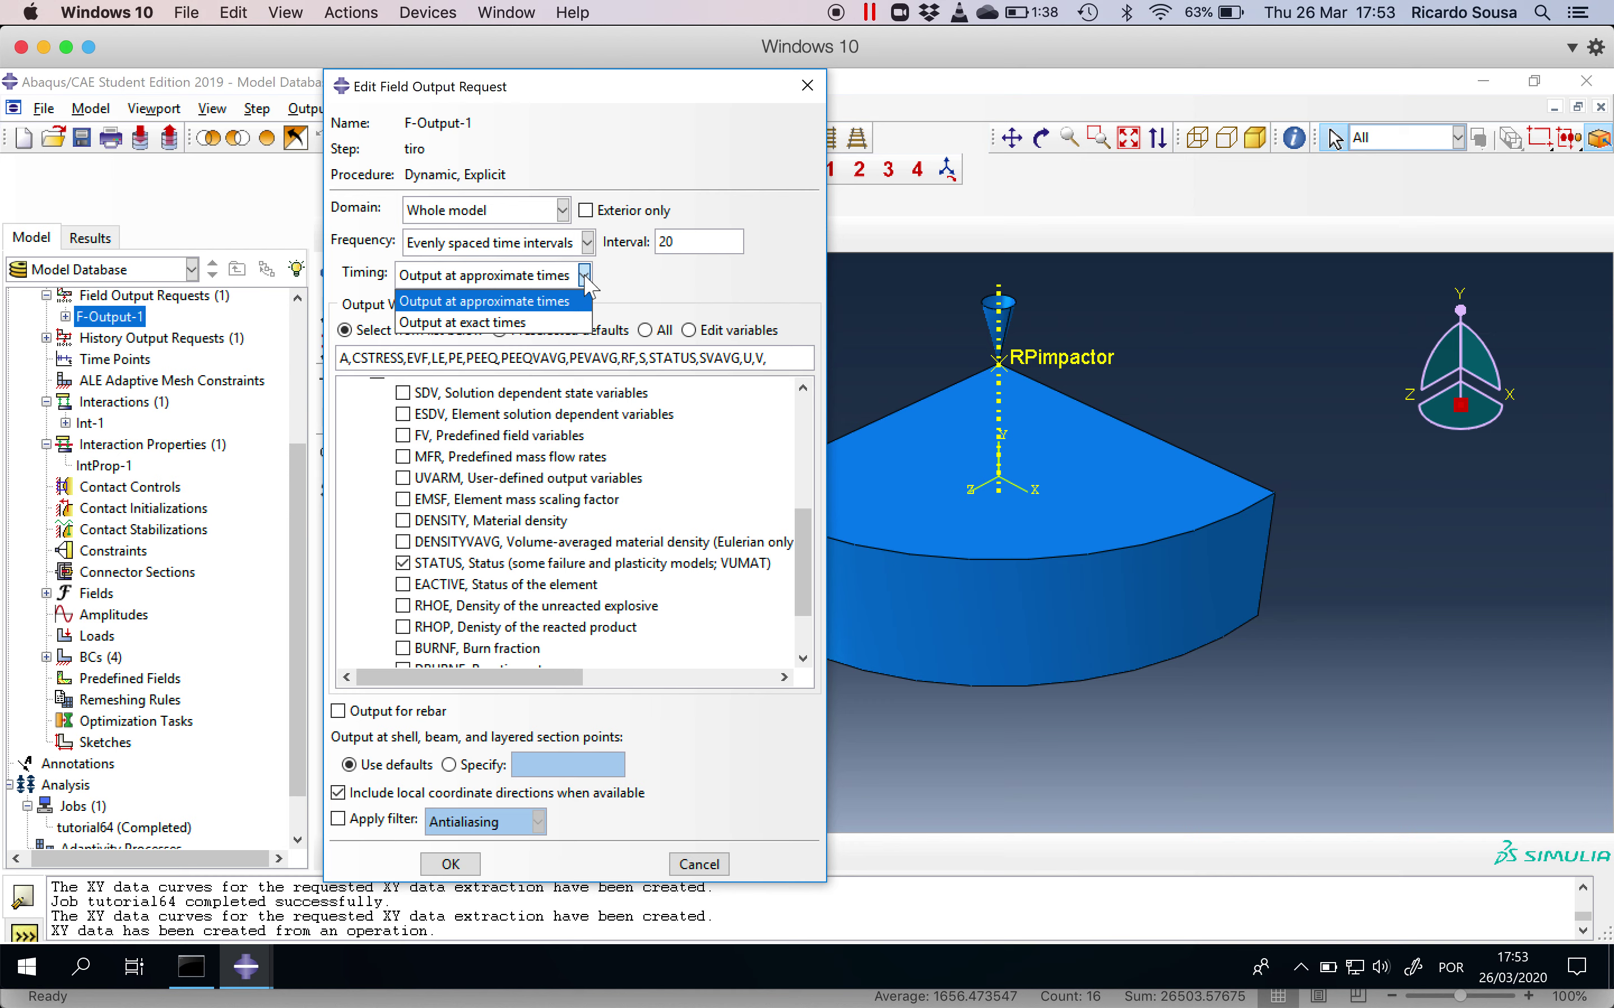
{"action": "left_click", "coordinate": [576, 304]}
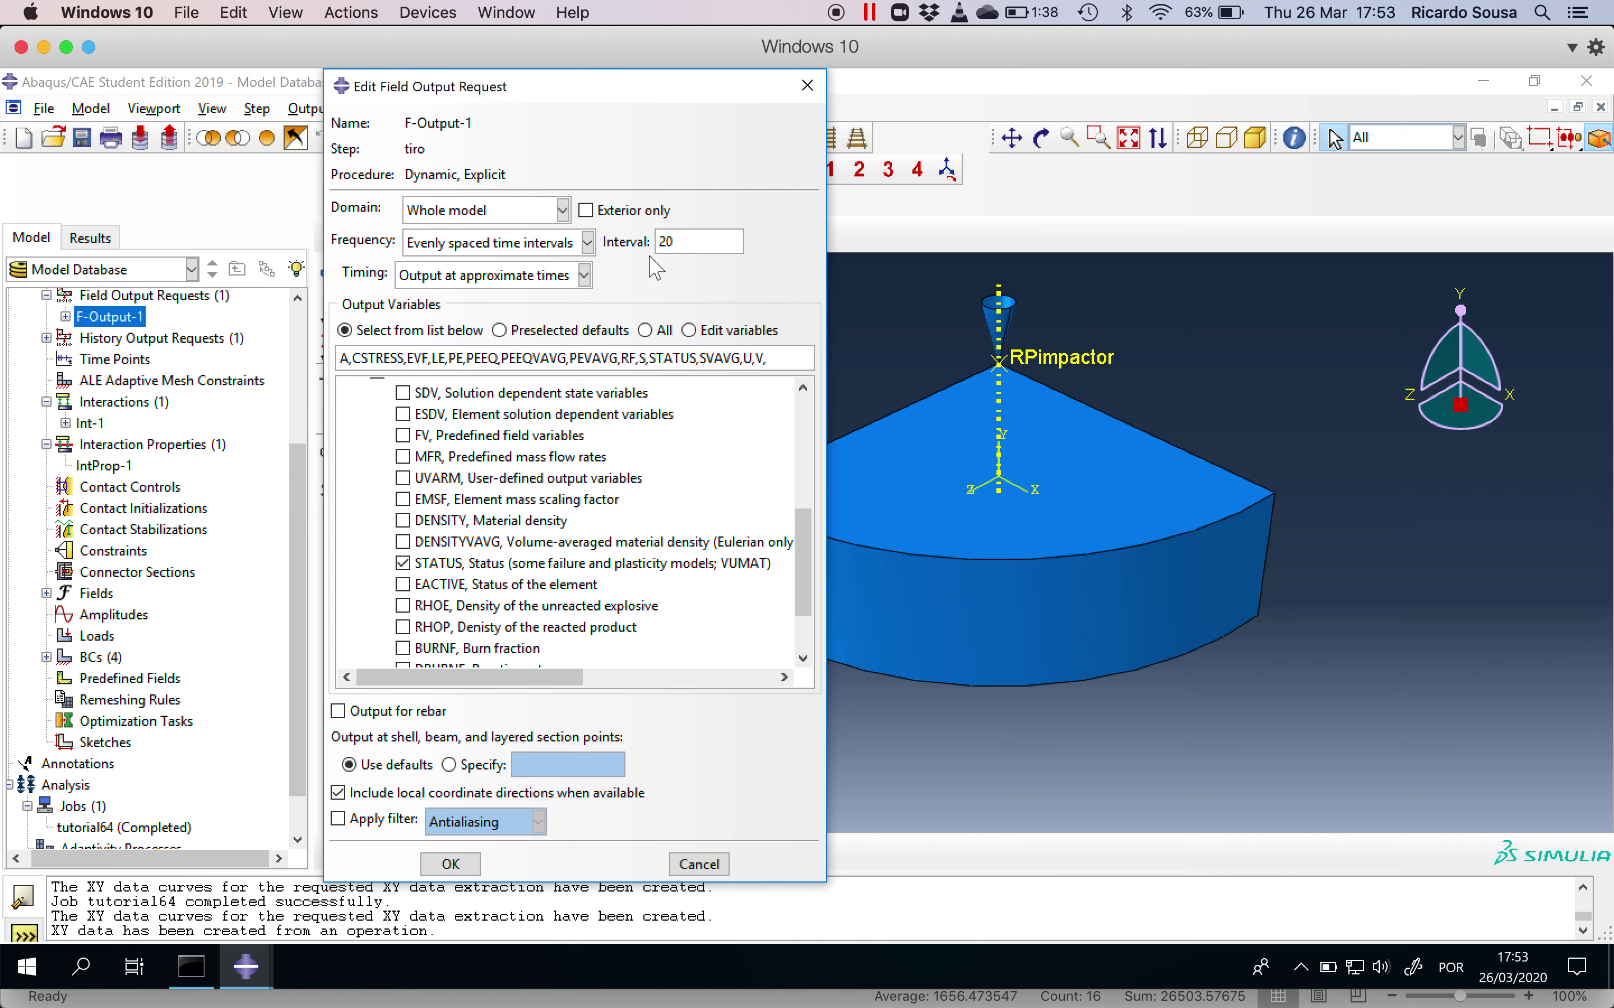
Switch to Excel and move the Static, Implicit Force chart up beside the pasted Dynamic, Explicit data
{"action": "mouse_move", "coordinate": [638, 1001]}
{"action": "mouse_move", "coordinate": [448, 1004]}
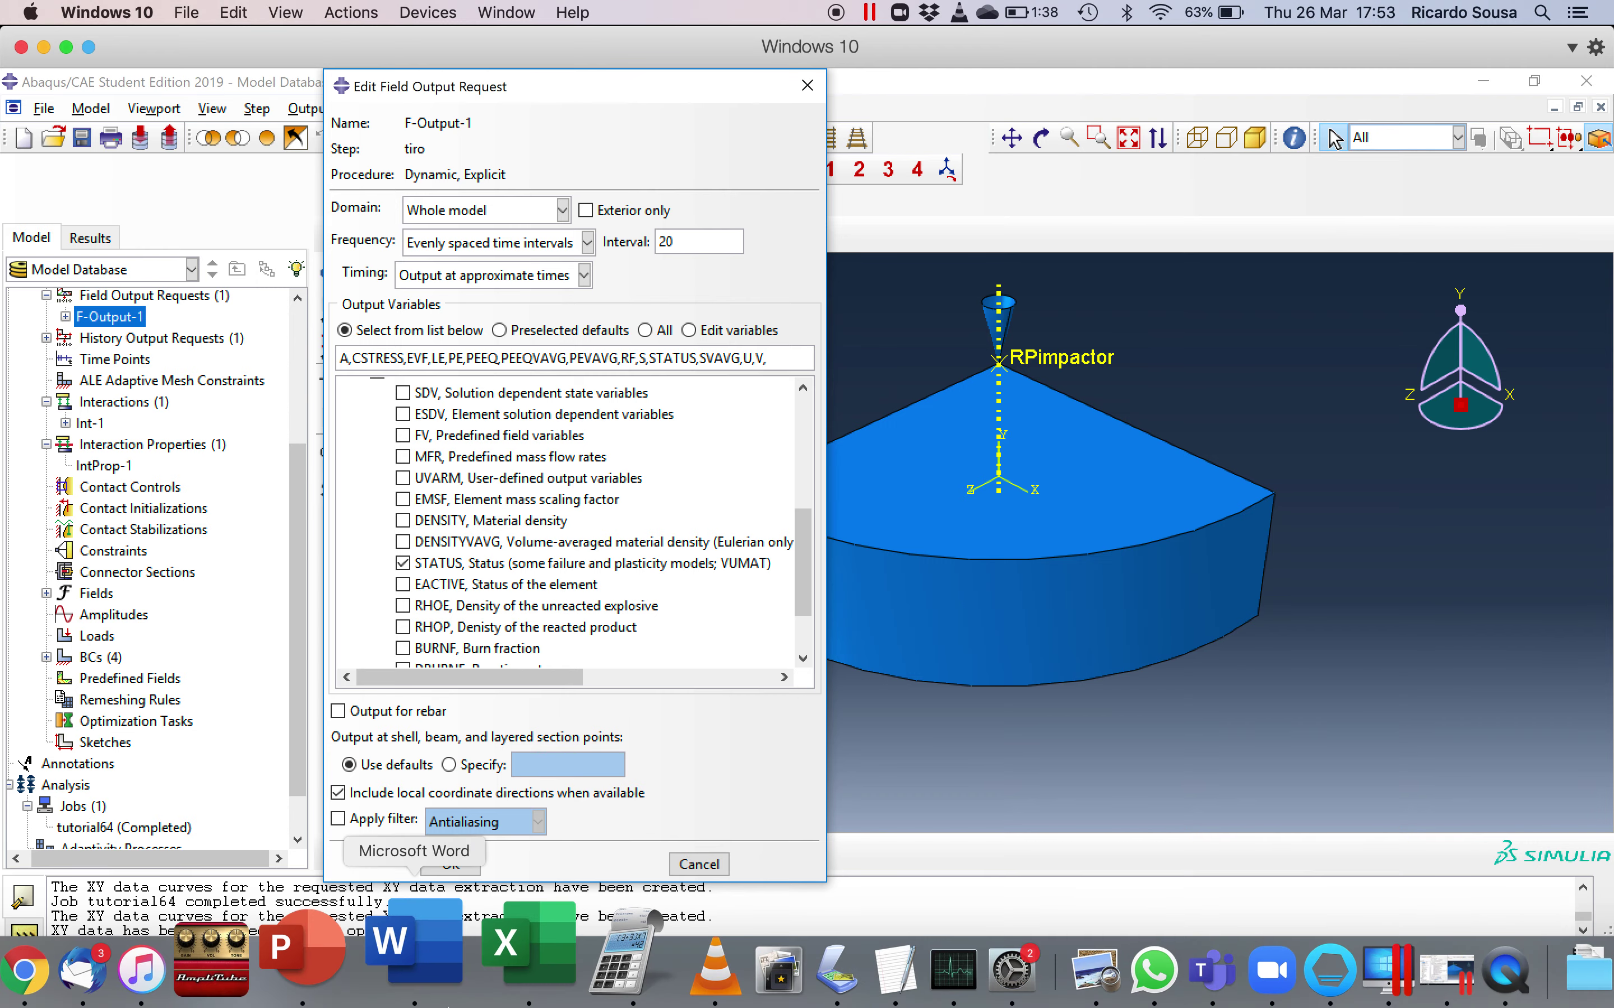
{"action": "left_click", "coordinate": [490, 973]}
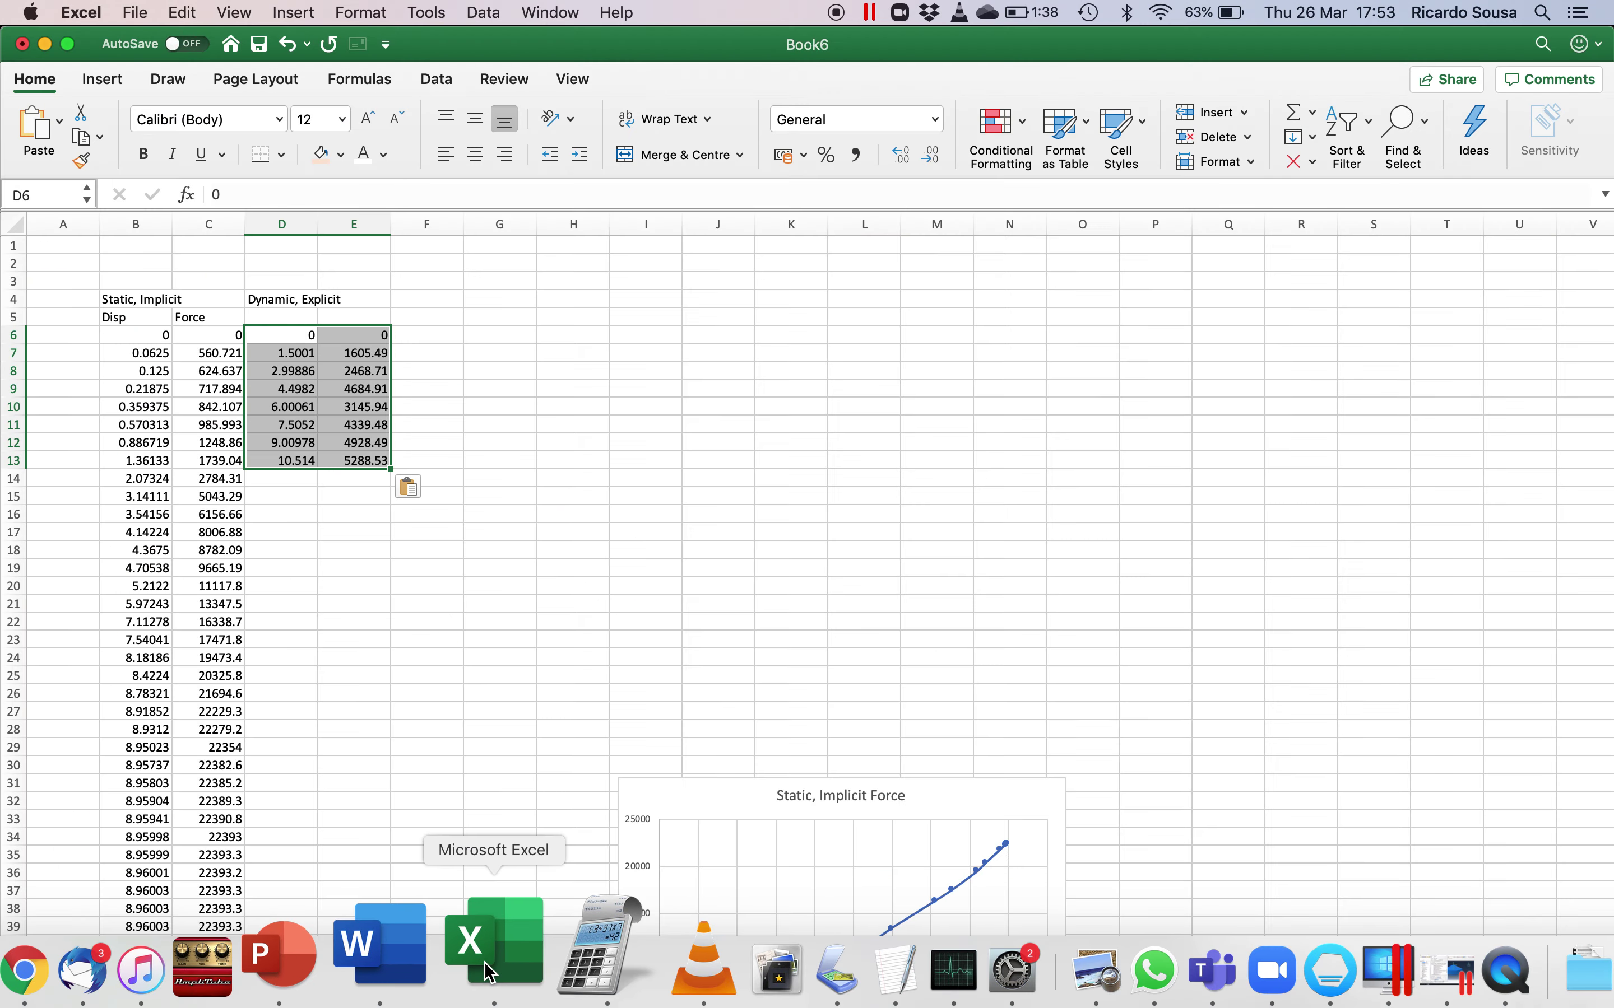
{"action": "scroll", "coordinate": [592, 820], "scroll_direction": "down", "scroll_amount": 5}
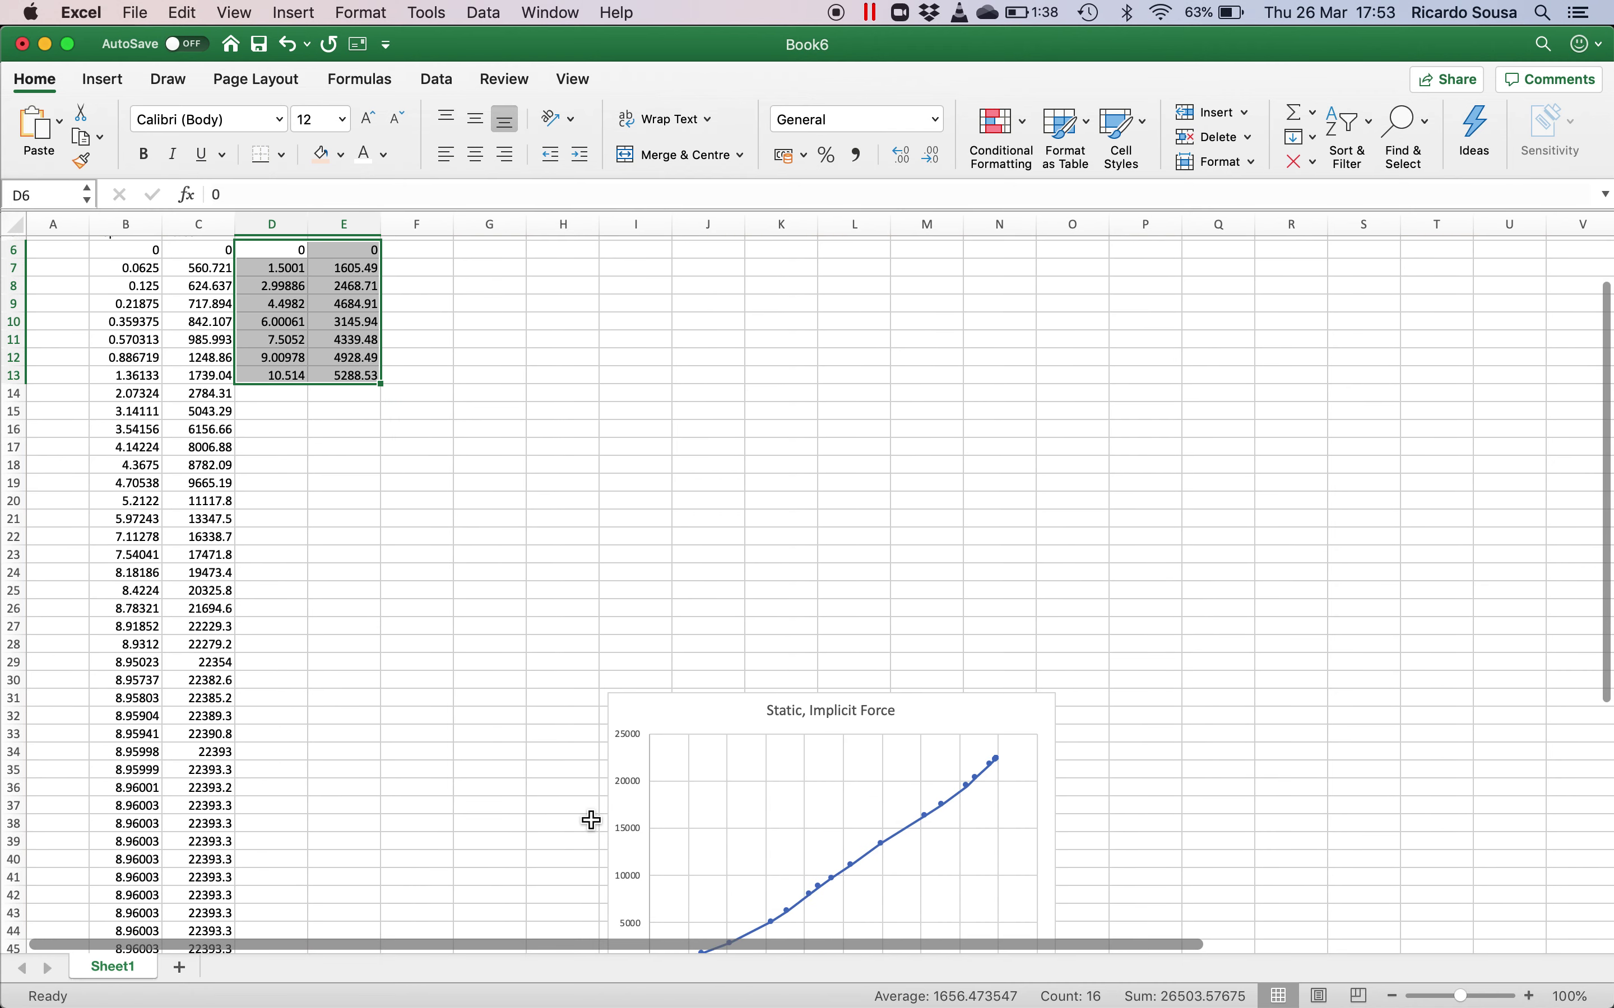
{"action": "left_click_drag", "start_coordinate": [688, 721], "coordinate": [575, 392]}
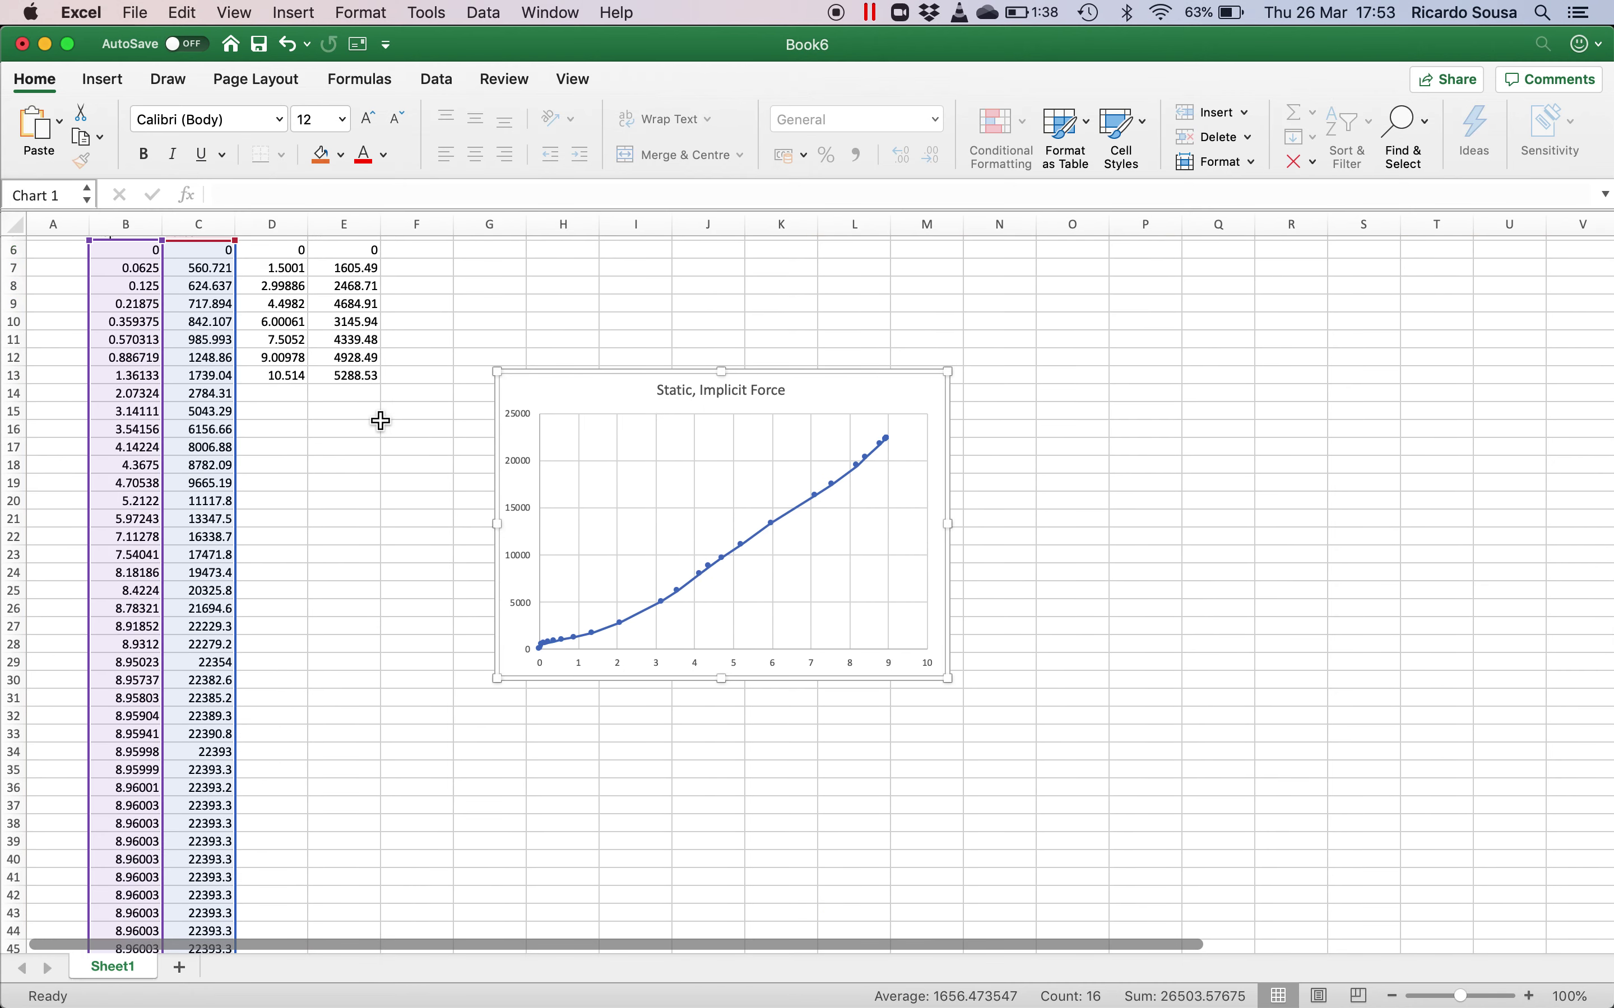
Add a new series to the force chart's data source and take its name from cell D4, Dynamic, Explicit
{"action": "left_click", "coordinate": [387, 505]}
{"action": "right_click", "coordinate": [672, 522]}
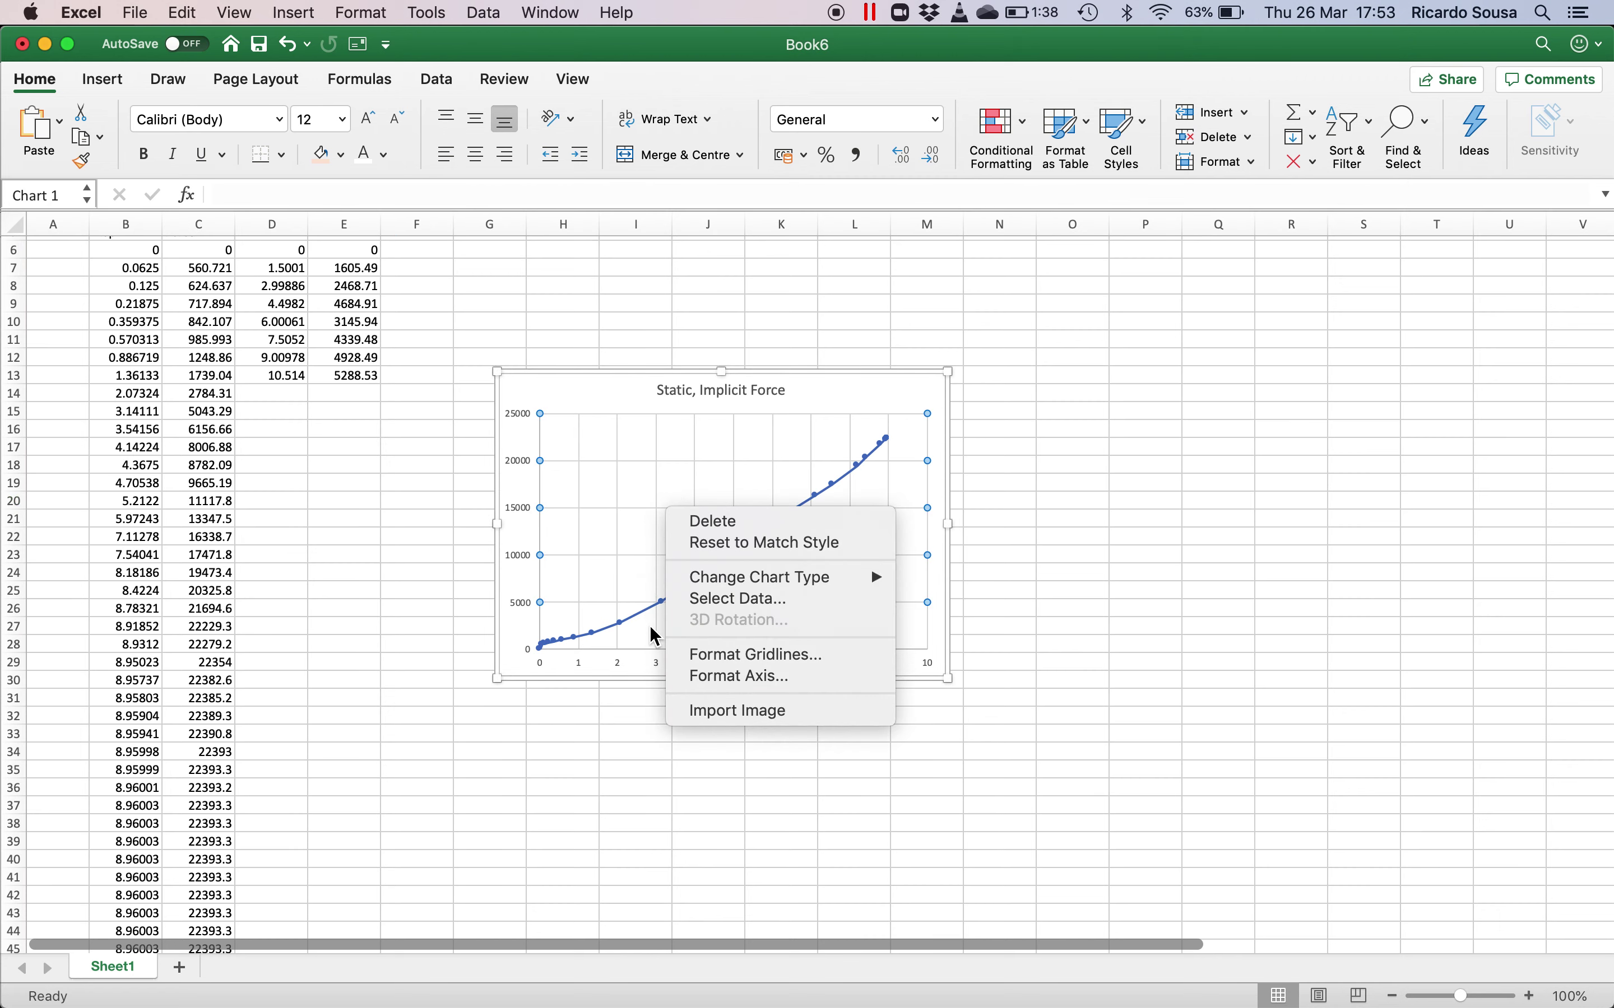
{"action": "left_click", "coordinate": [730, 600]}
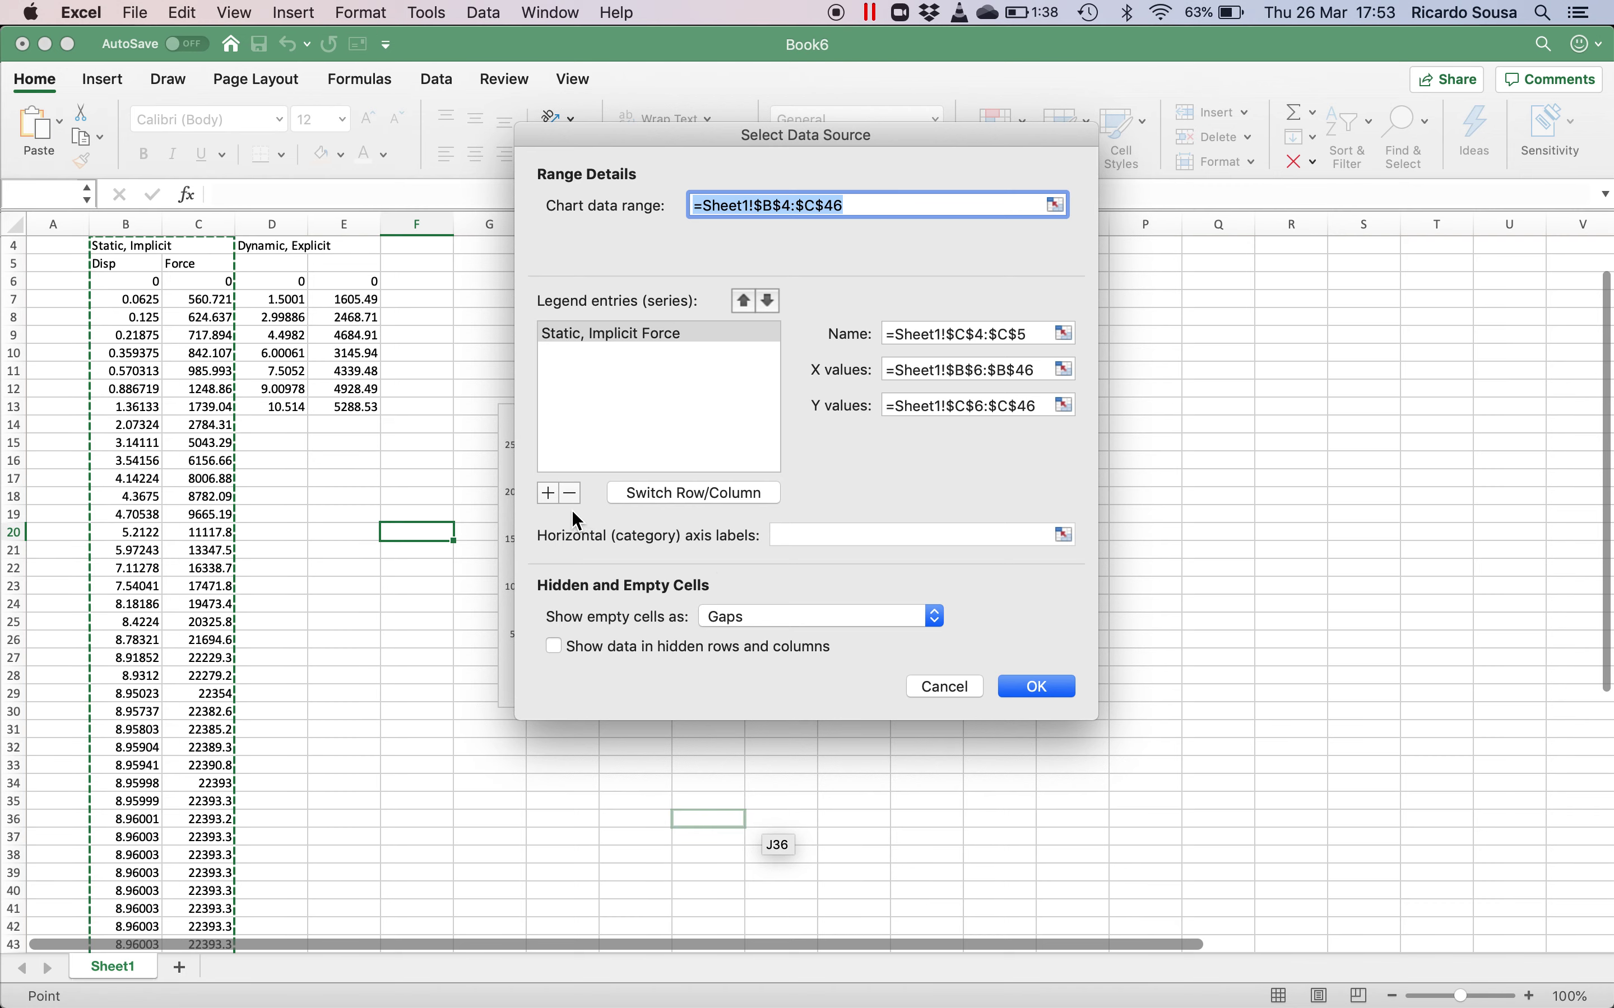
{"action": "left_click", "coordinate": [547, 493]}
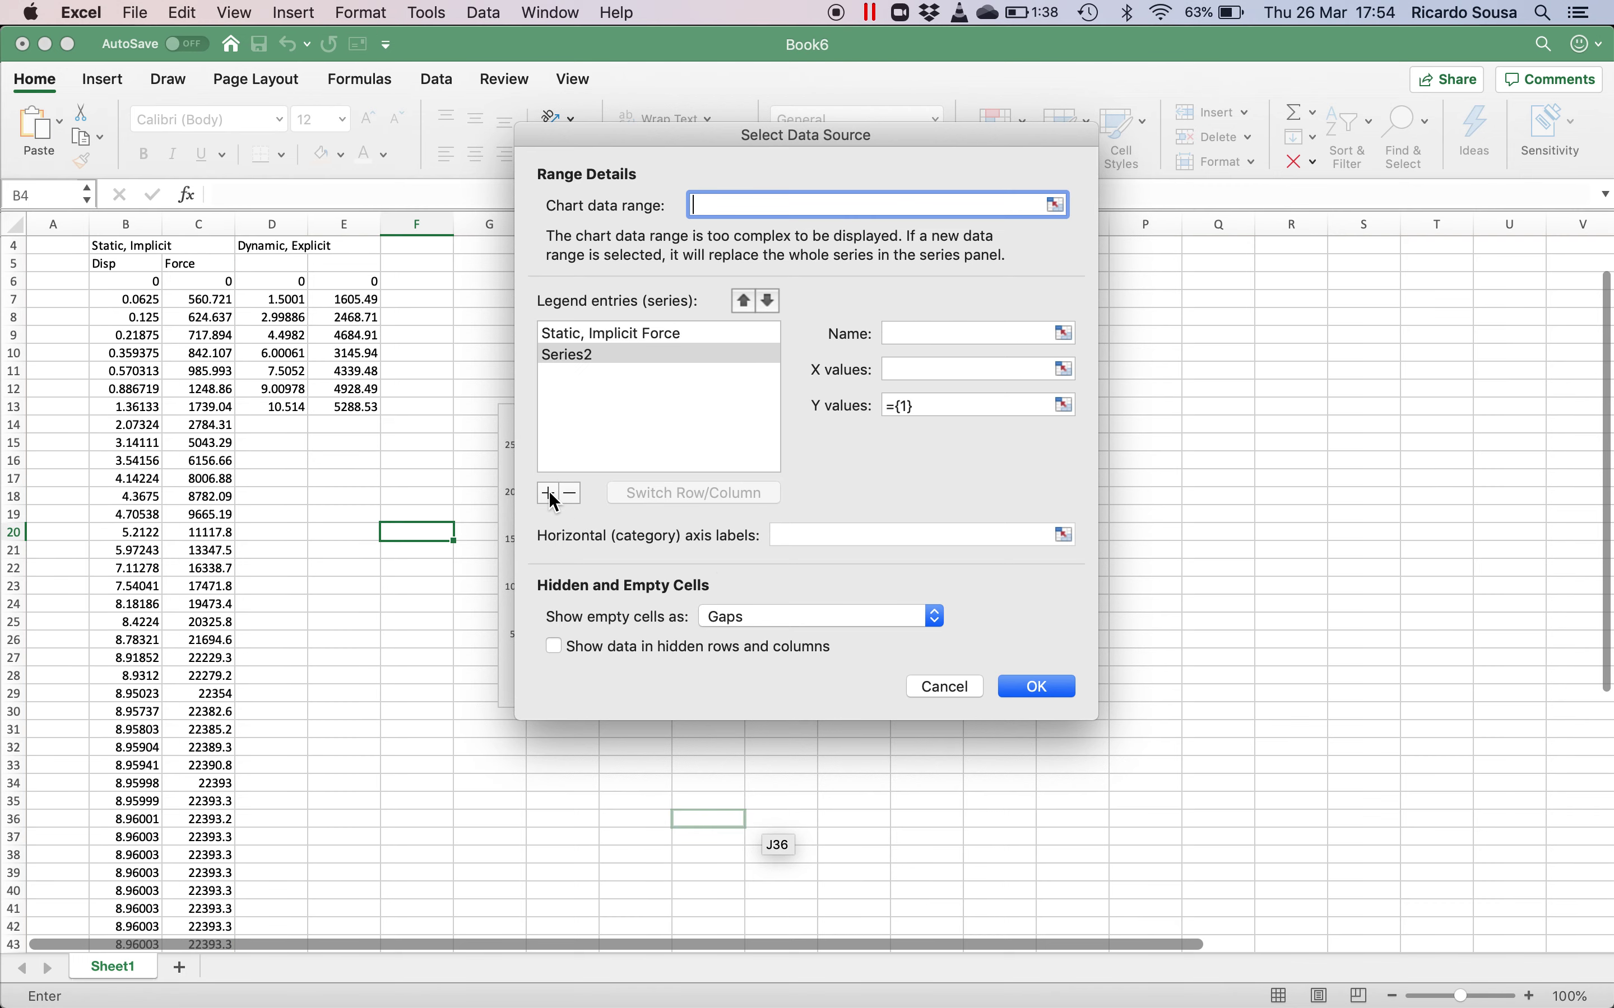
{"action": "left_click", "coordinate": [1065, 335]}
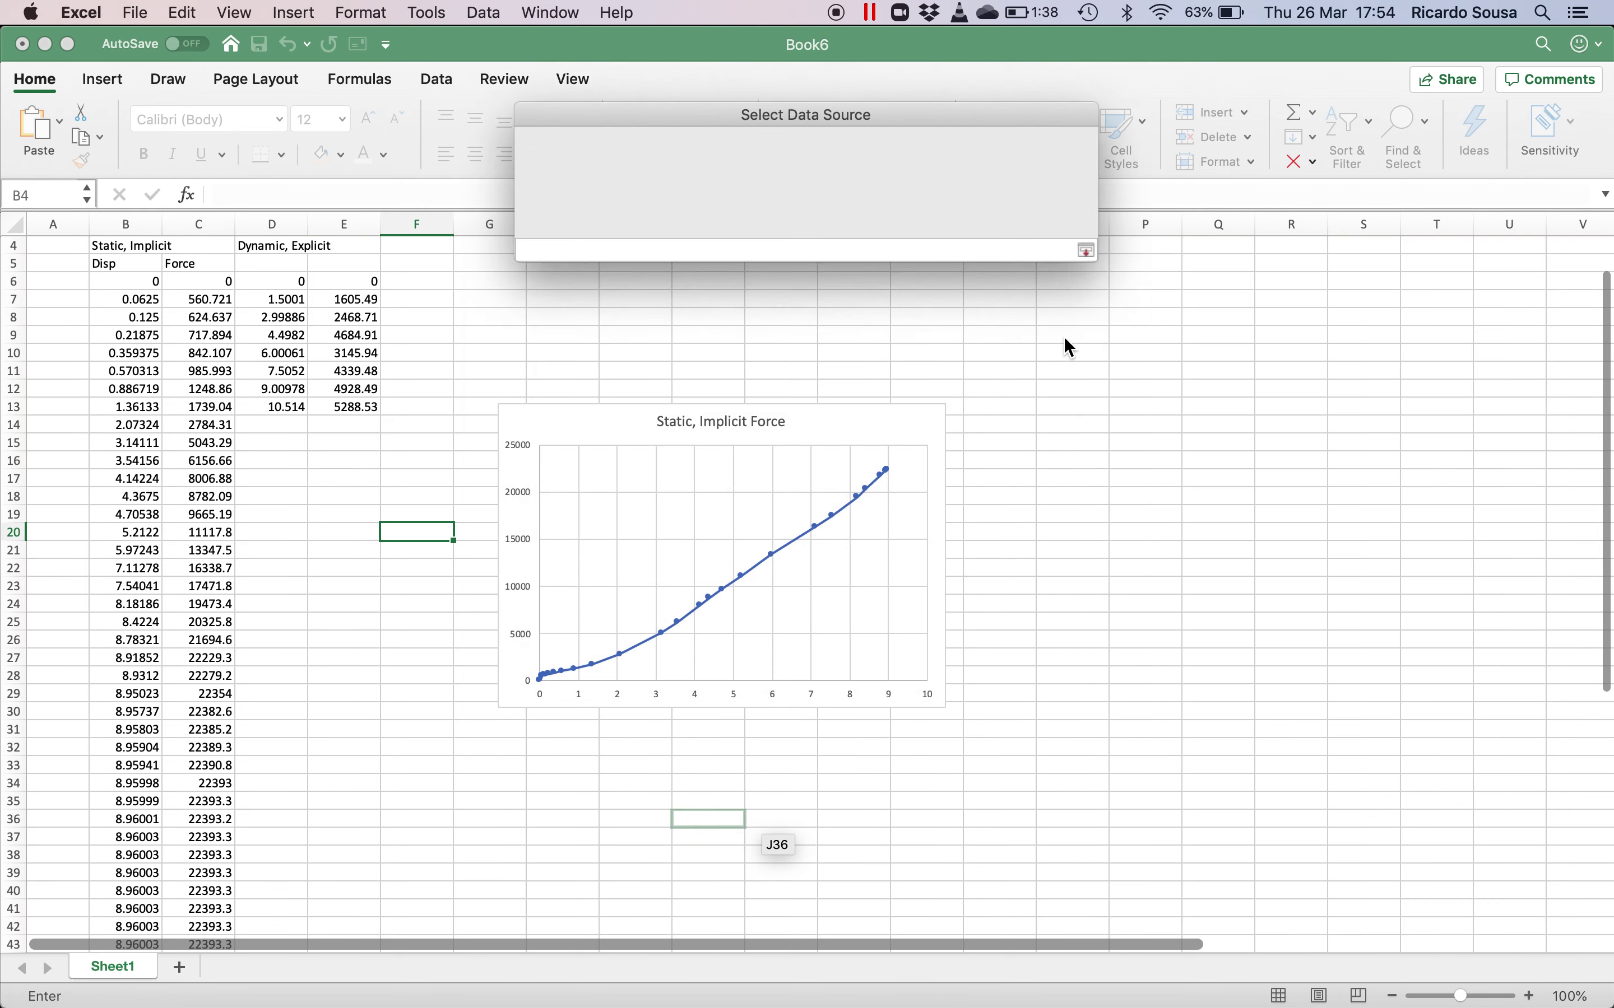
{"action": "left_click", "coordinate": [253, 252]}
{"action": "key", "text": "Return"}
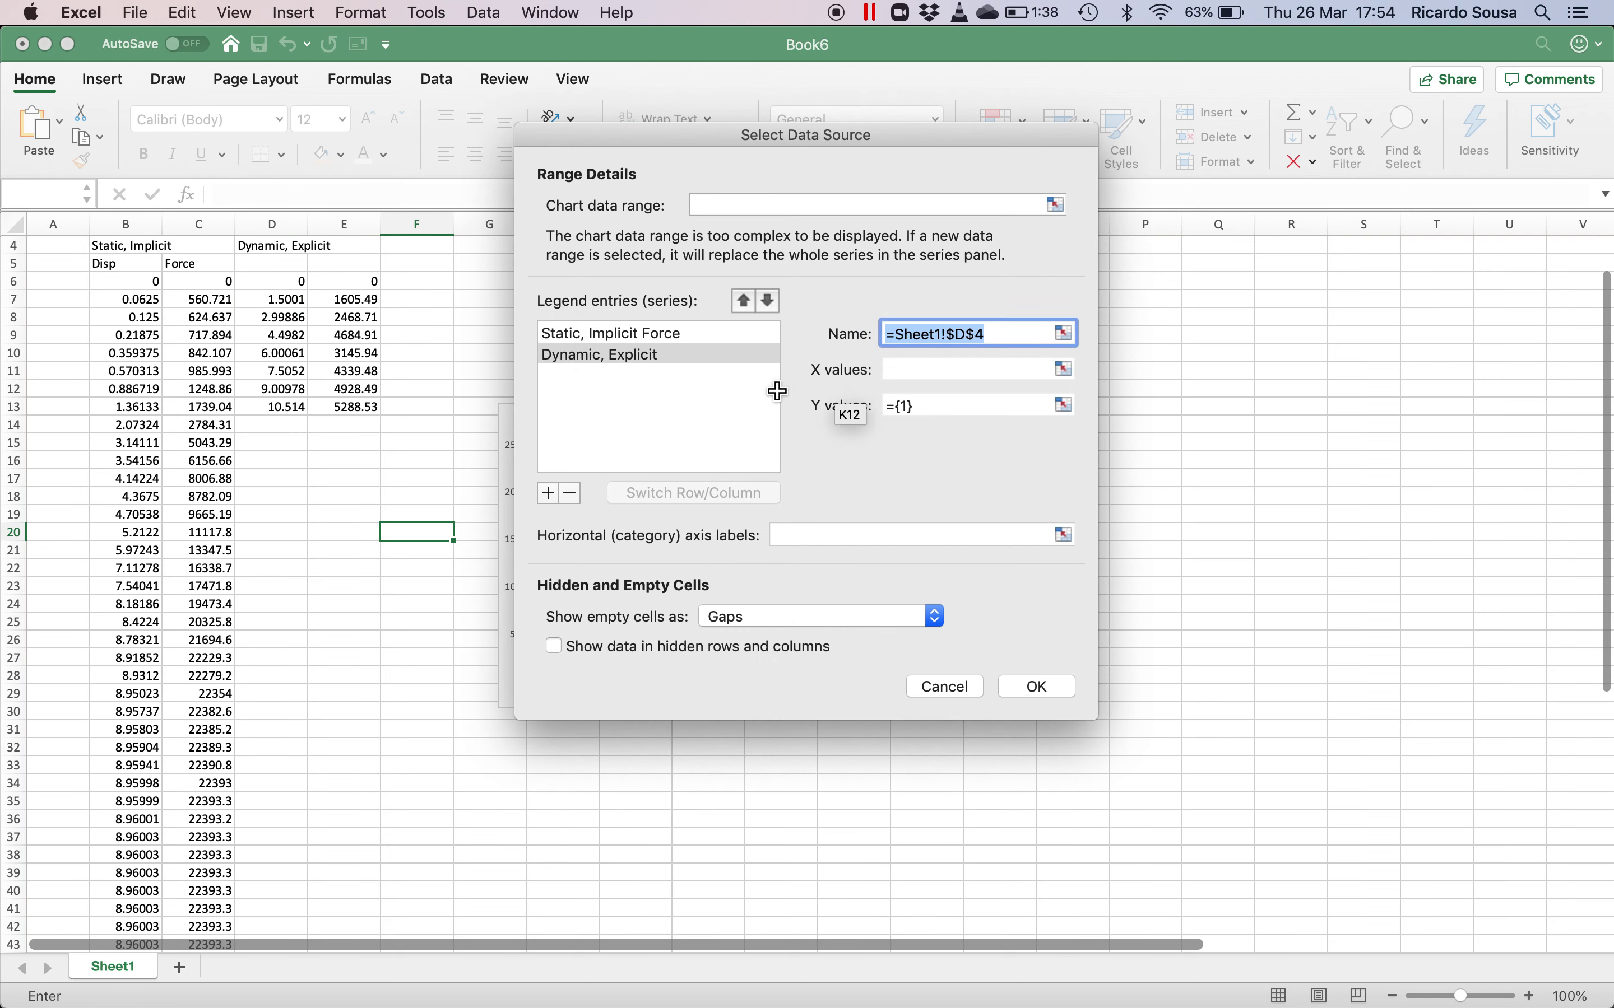
Set the Dynamic, Explicit series' X values to D6:D13 and Y values to E6:E13, and apply the data source
{"action": "left_click", "coordinate": [1065, 369]}
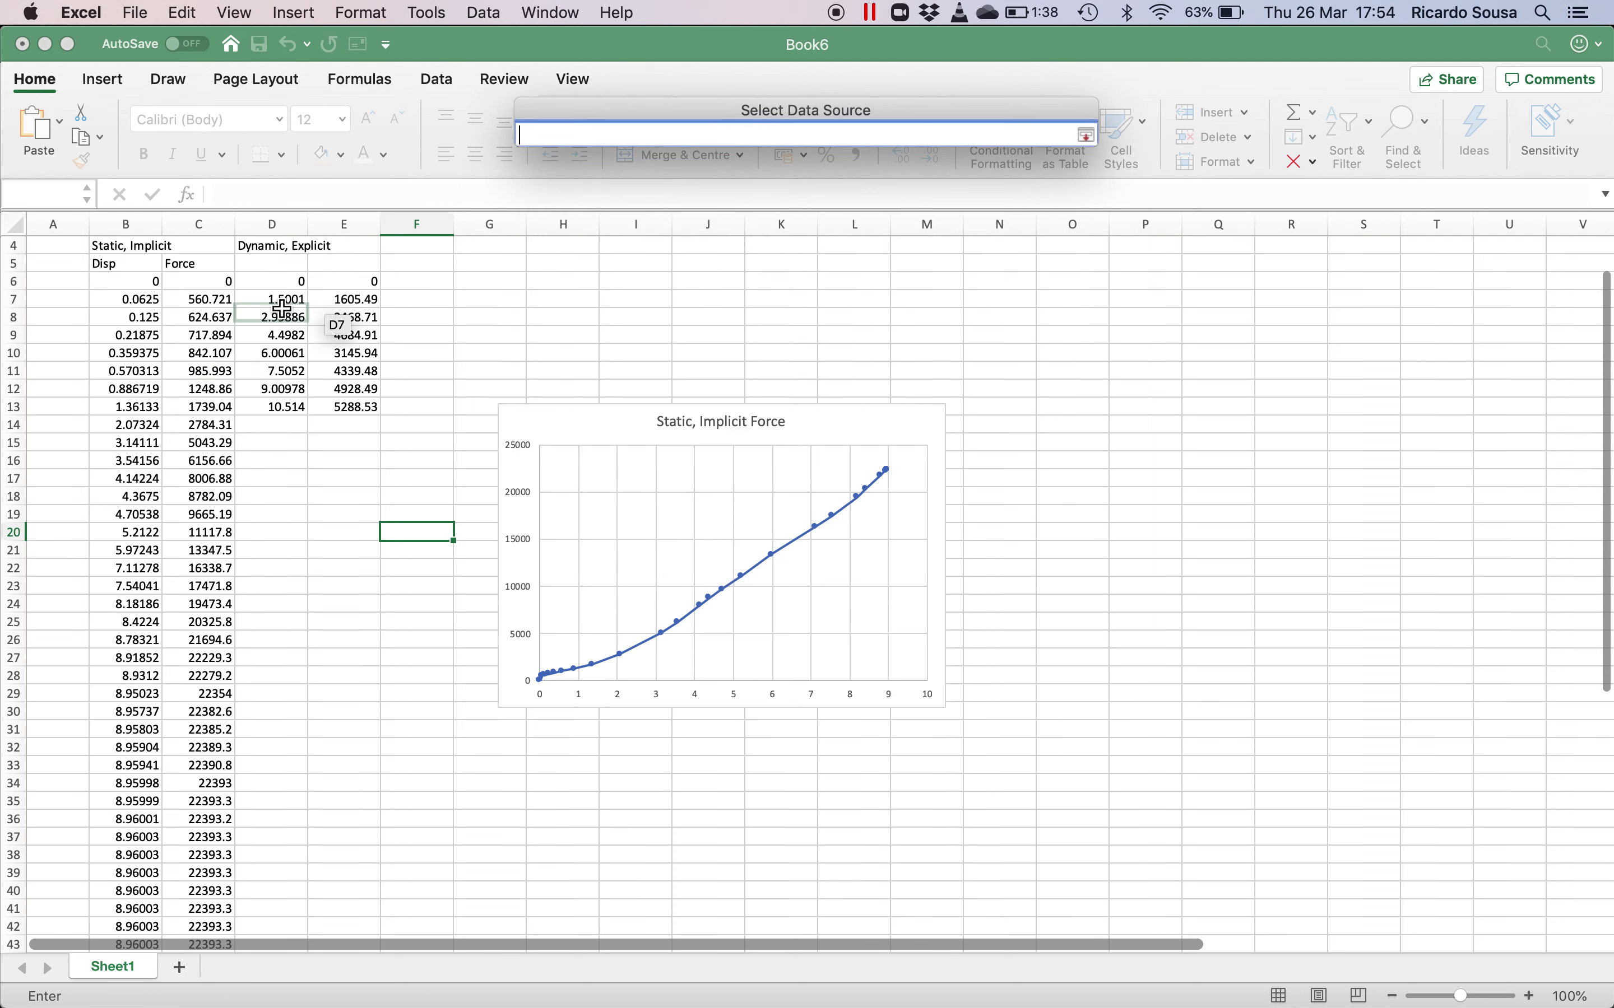
{"action": "left_click_drag", "start_coordinate": [284, 285], "coordinate": [290, 408]}
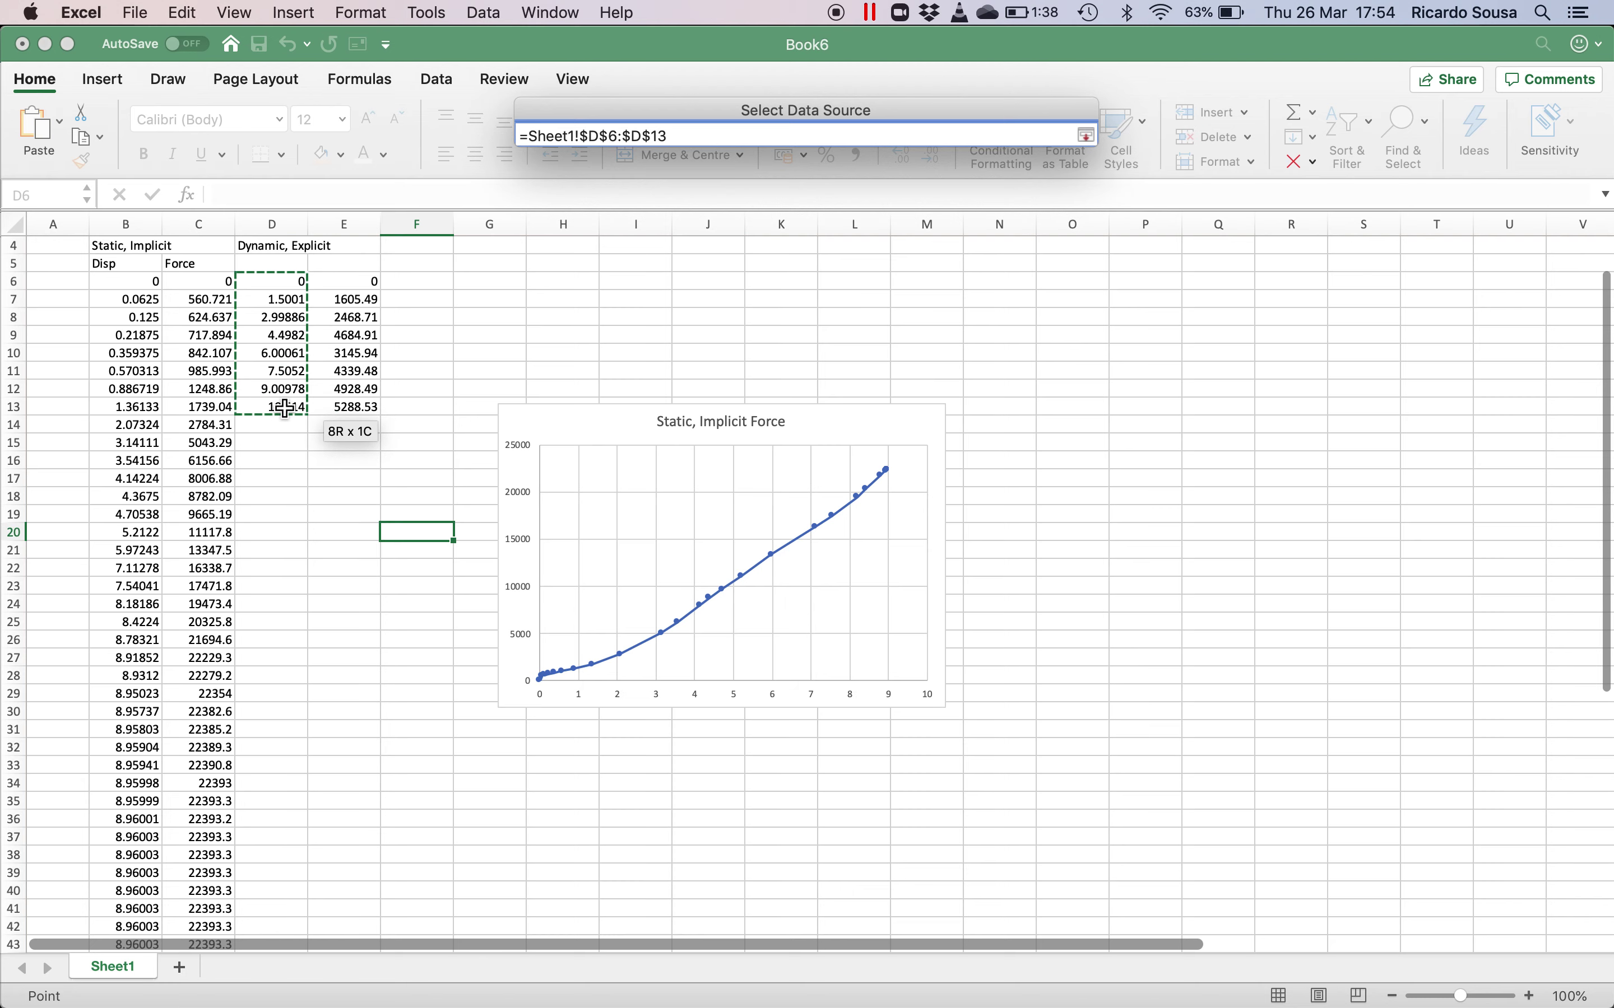
{"action": "key", "text": "Return"}
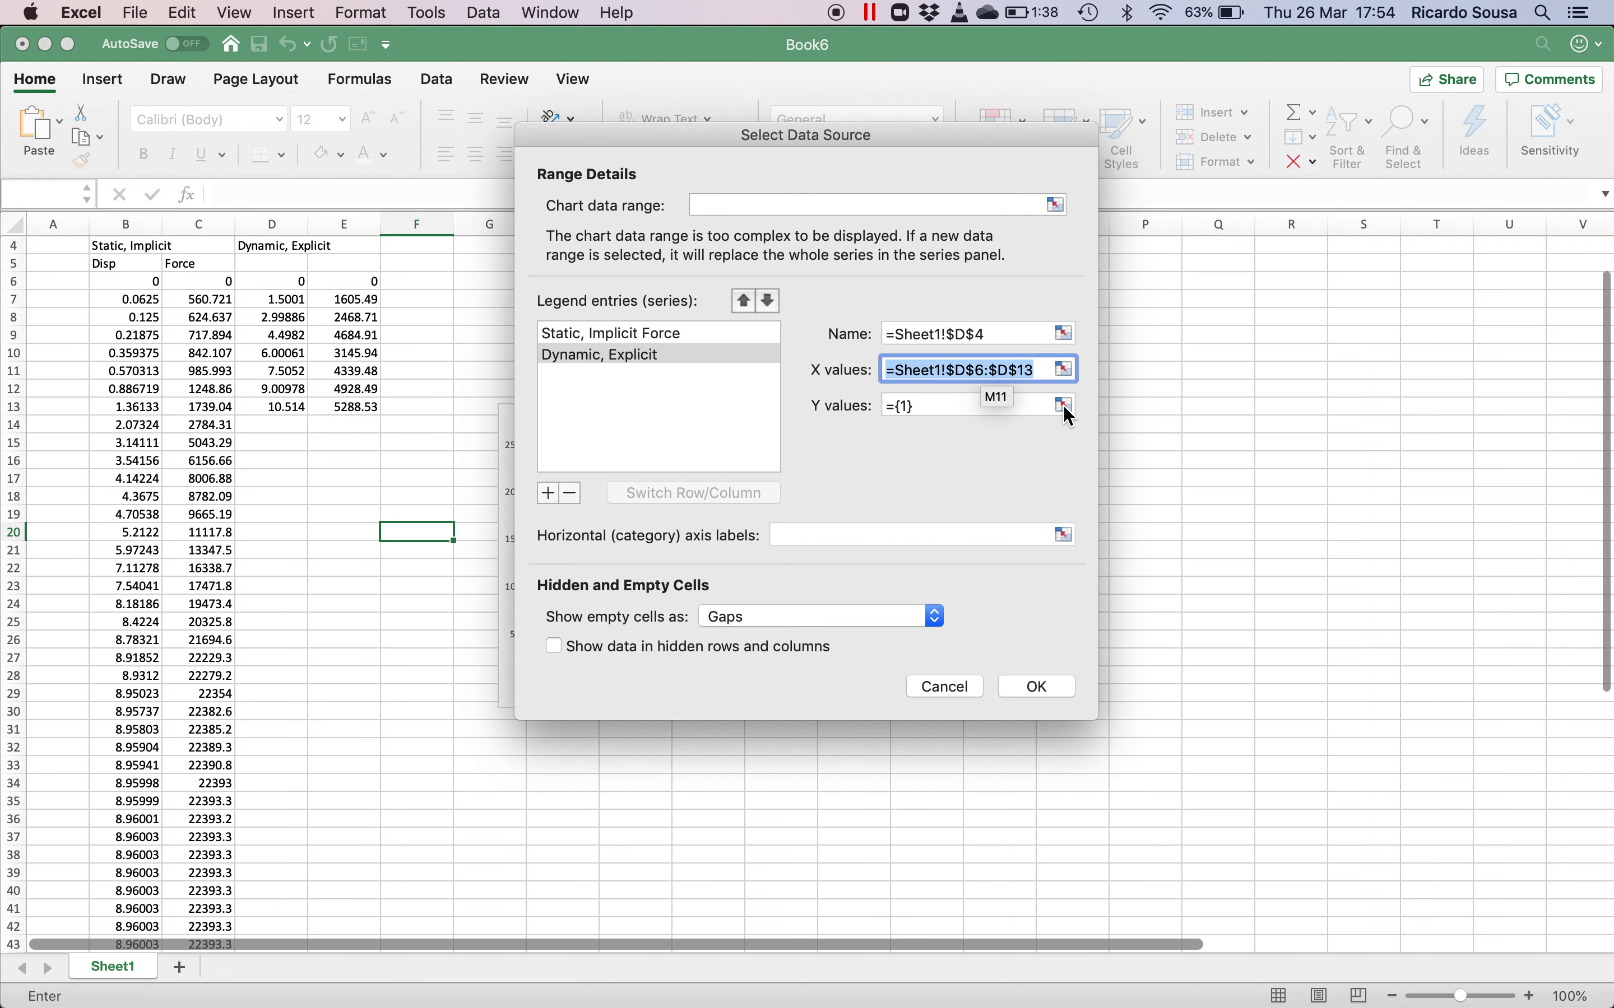
{"action": "left_click", "coordinate": [1067, 409]}
{"action": "left_click_drag", "start_coordinate": [363, 285], "coordinate": [364, 408]}
{"action": "key", "text": "Return"}
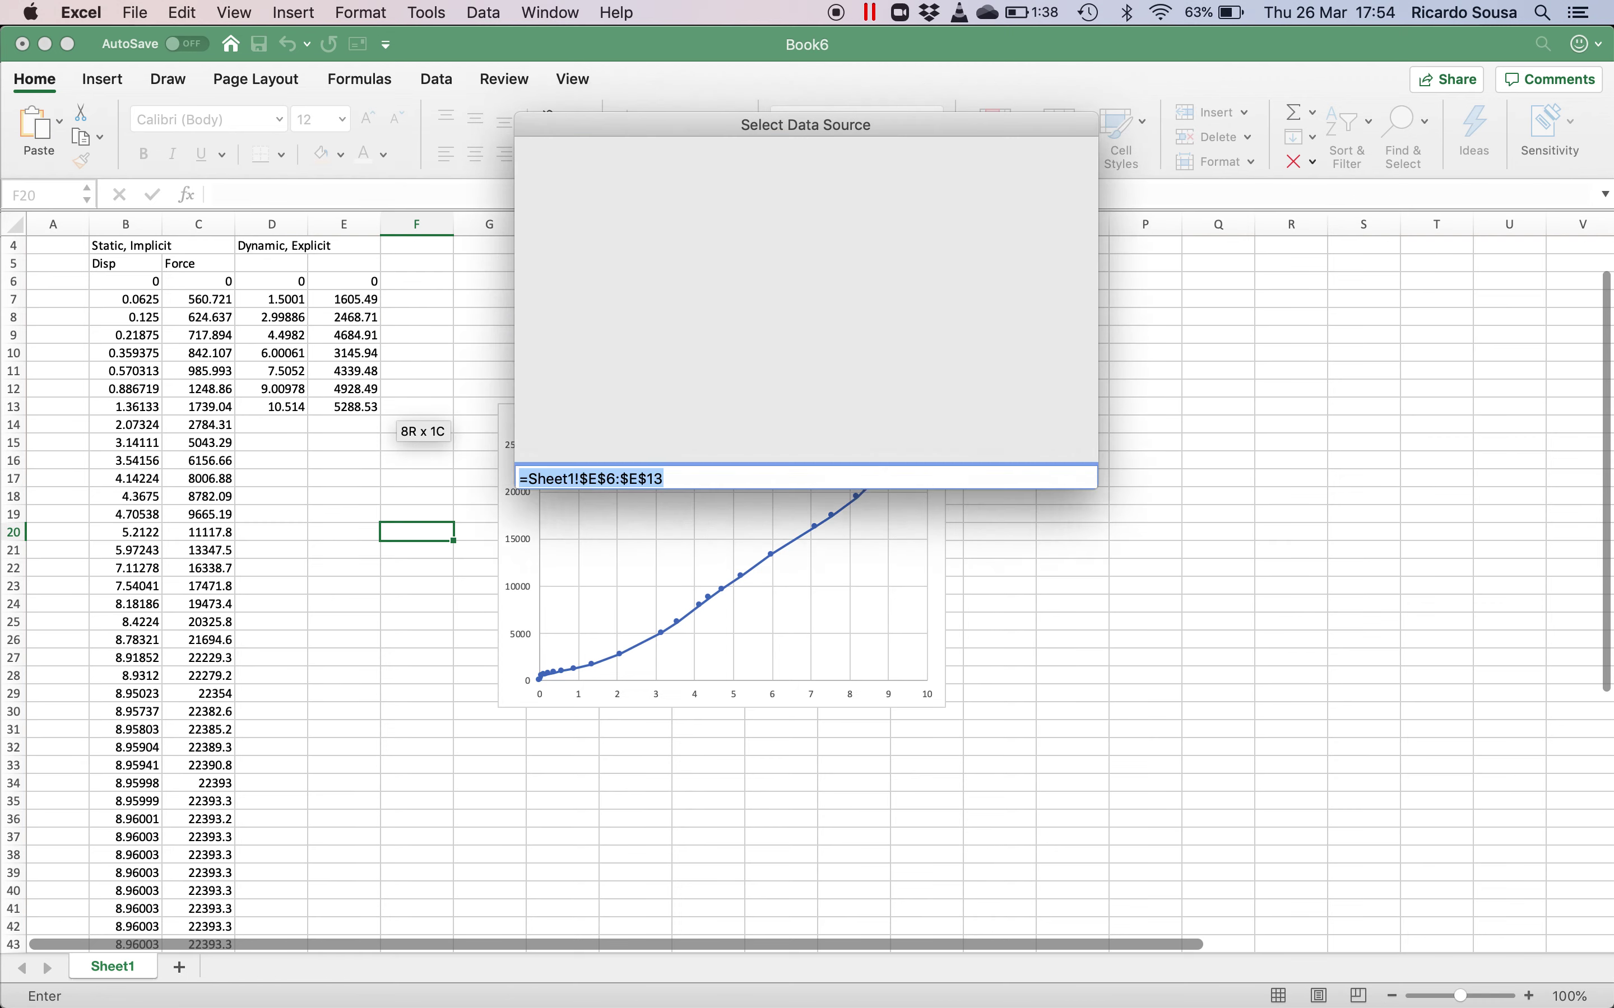
{"action": "left_click", "coordinate": [1041, 688]}
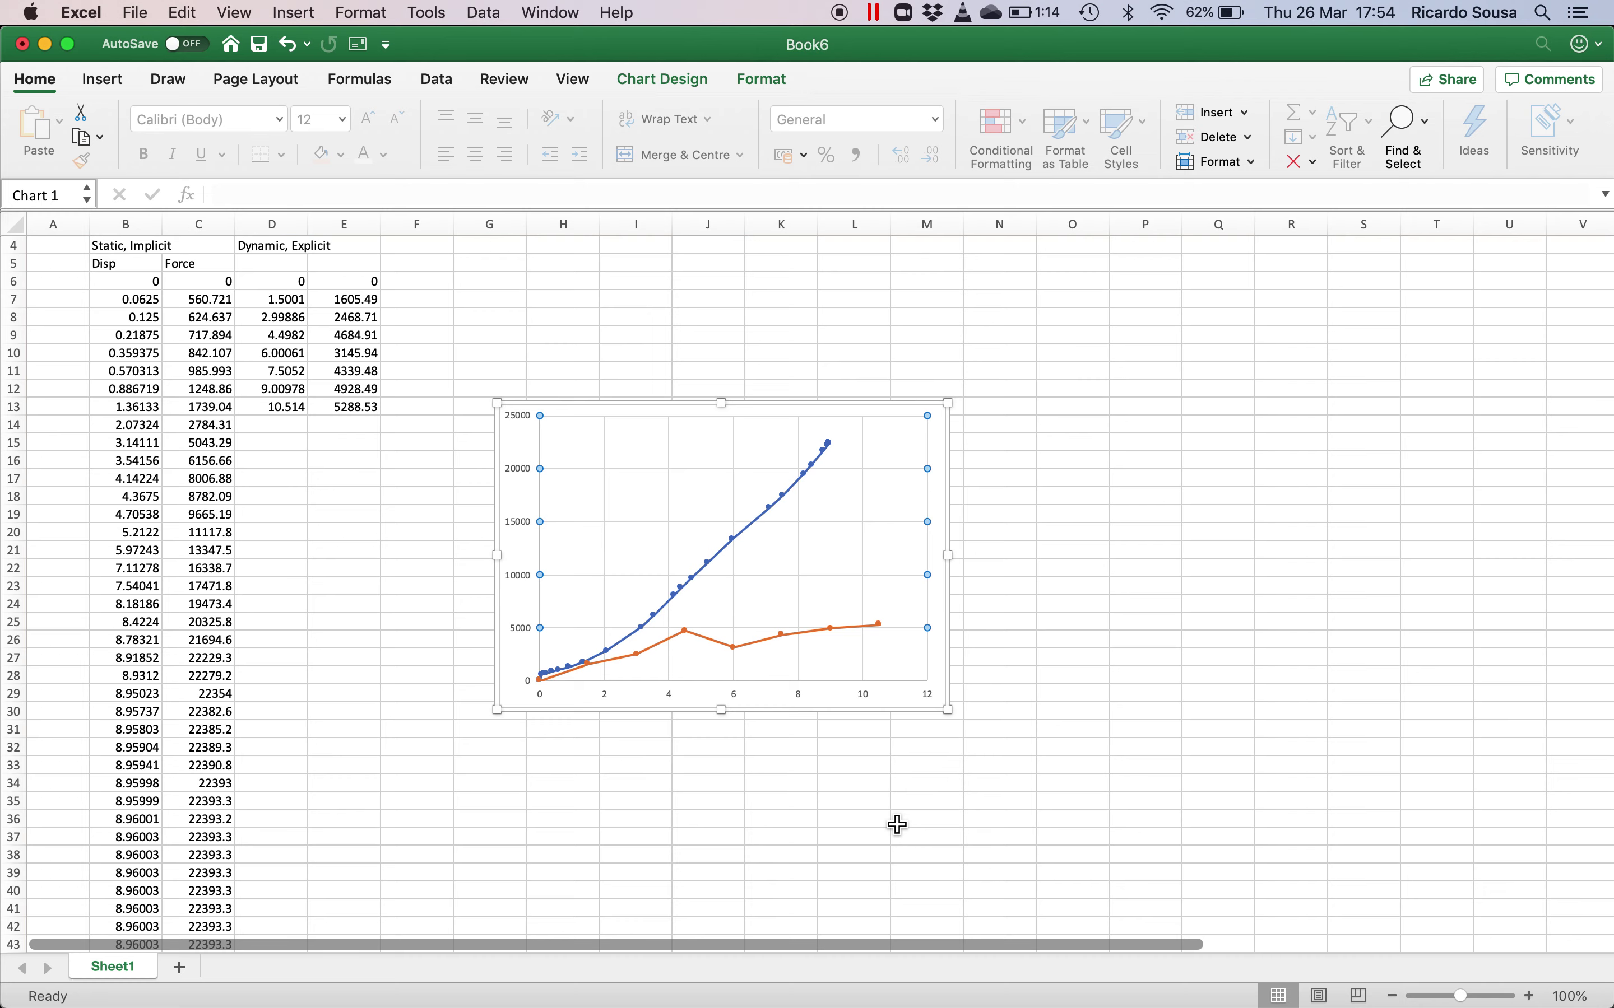
Examine the static and dynamic force curves up close, especially the Dynamic, Explicit point at displacement 4.4982
{"action": "scroll", "coordinate": [898, 825], "scroll_direction": "down", "scroll_amount": 3}
{"action": "scroll", "coordinate": [898, 825], "scroll_direction": "up", "scroll_amount": 10, "text": "ctrl"}
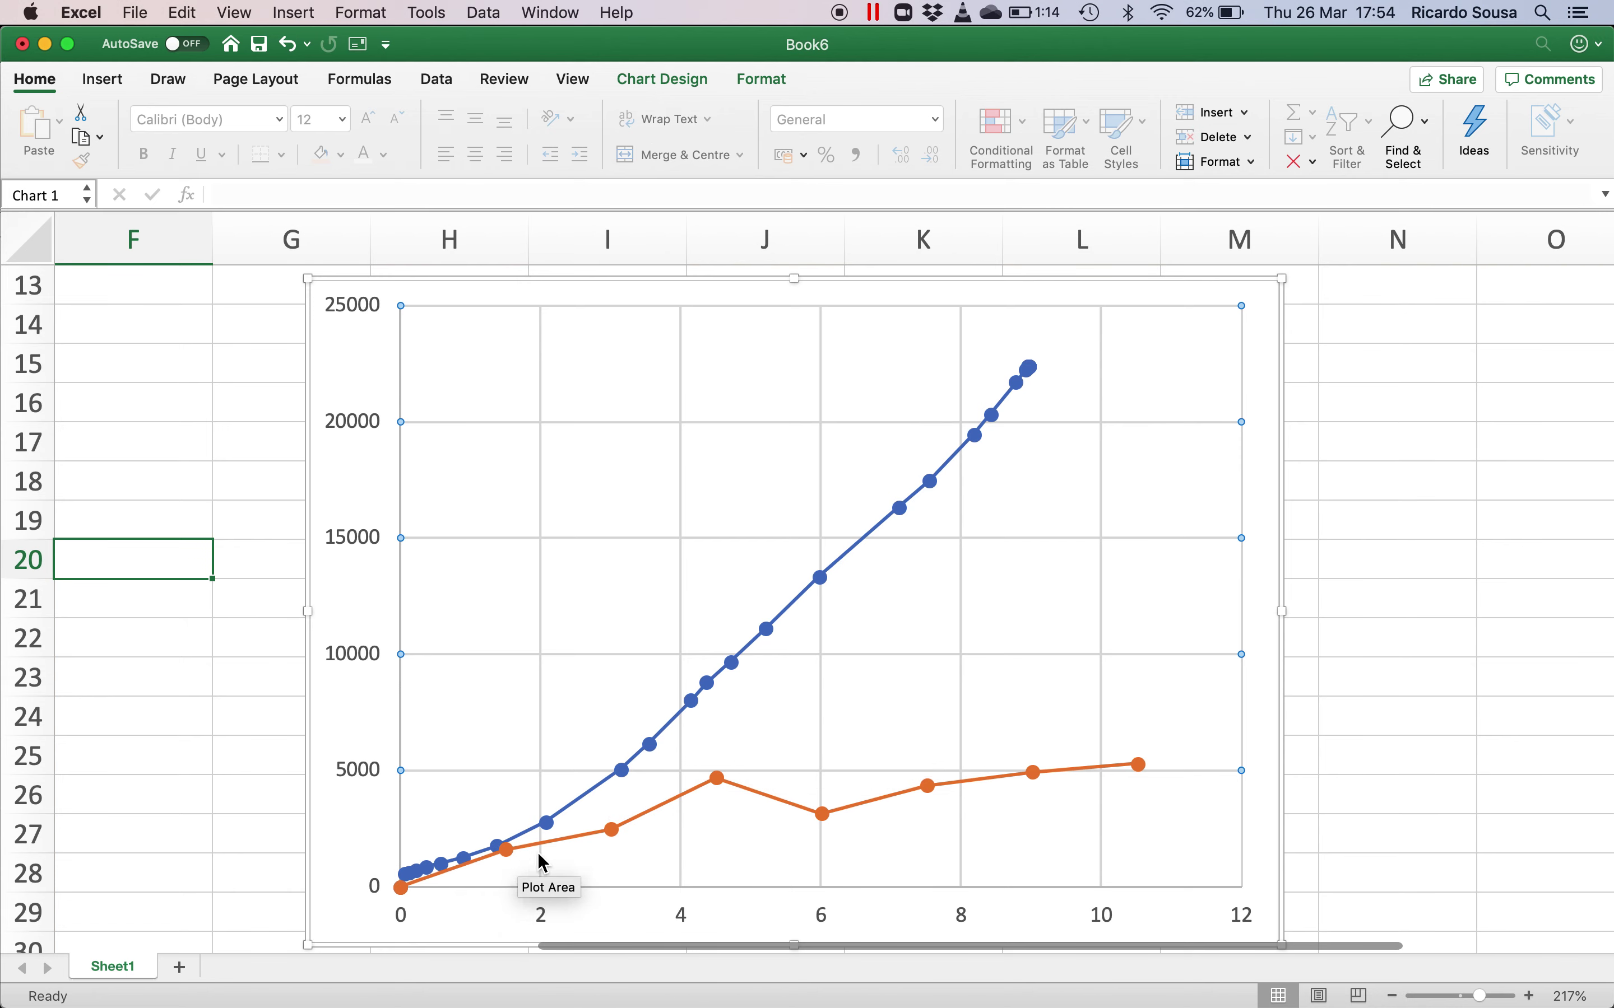
{"action": "mouse_move", "coordinate": [719, 782]}
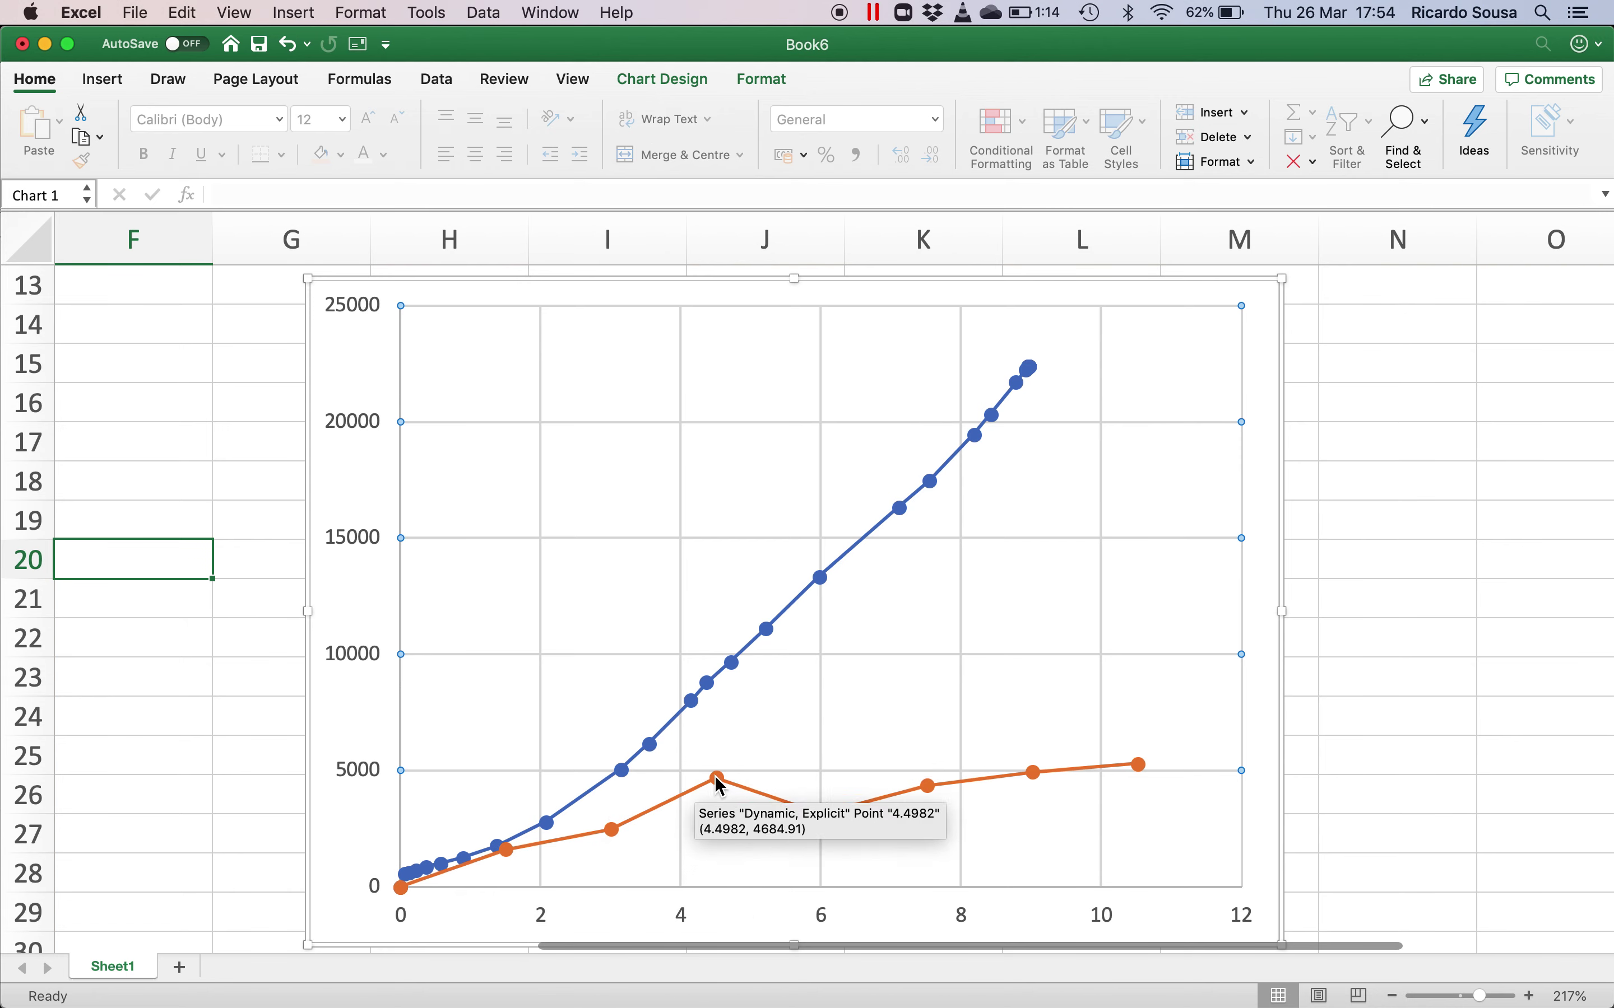
{"action": "mouse_move", "coordinate": [765, 798]}
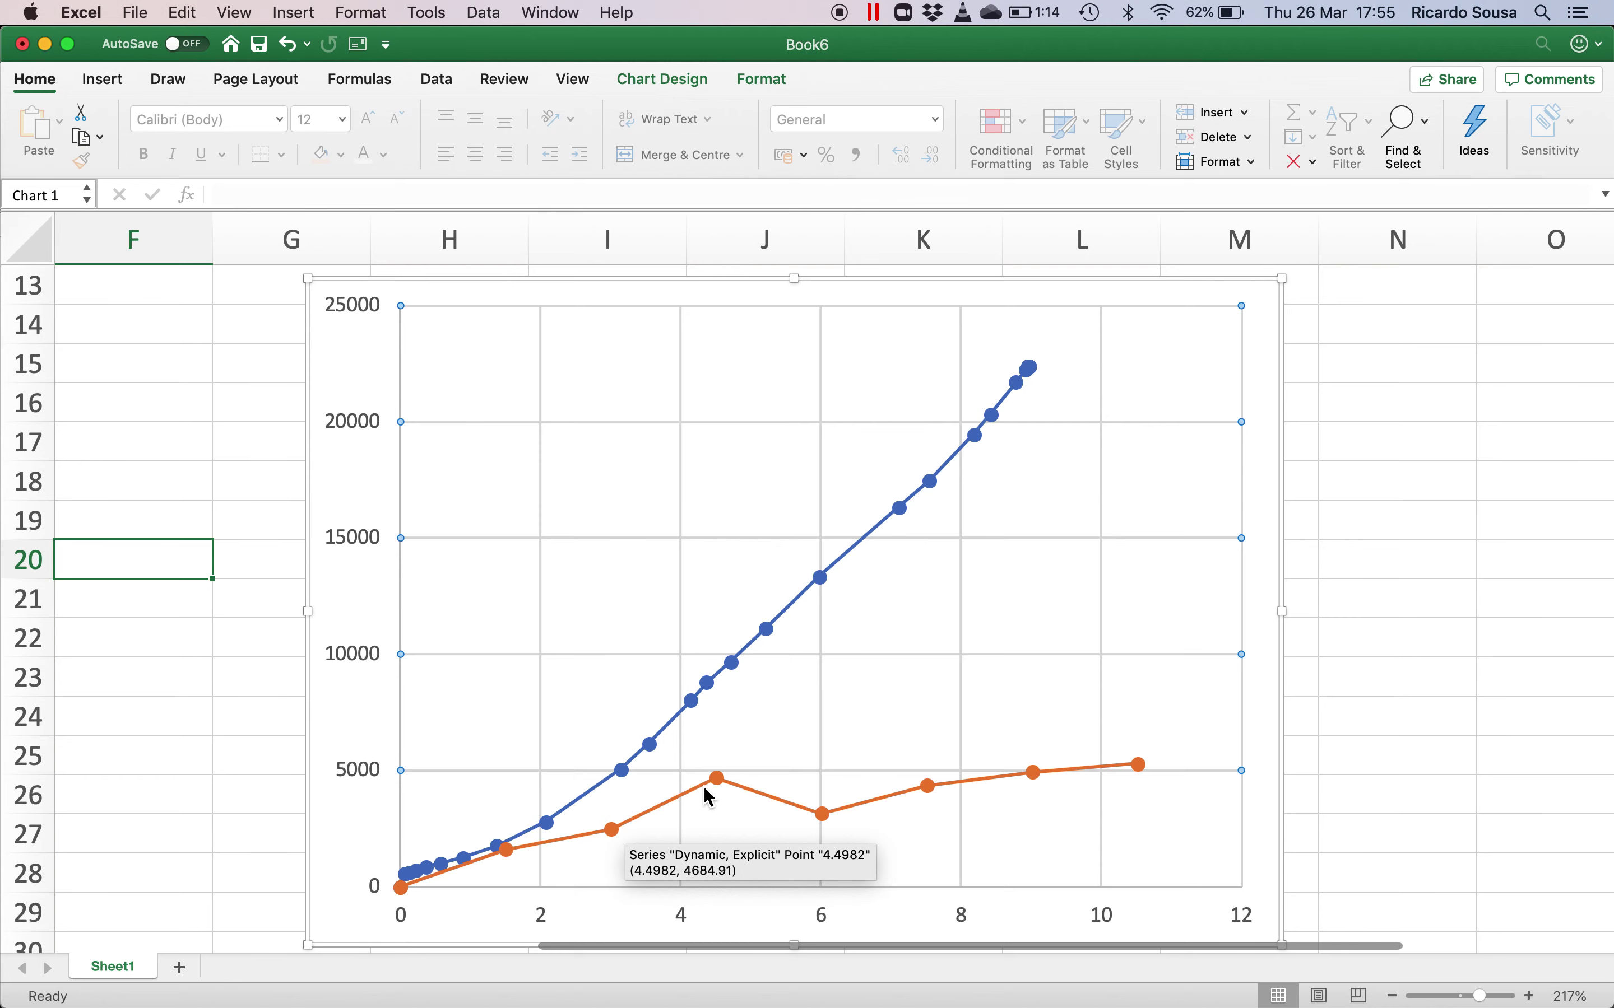
{"action": "scroll", "coordinate": [705, 789], "scroll_direction": "down", "scroll_amount": 1}
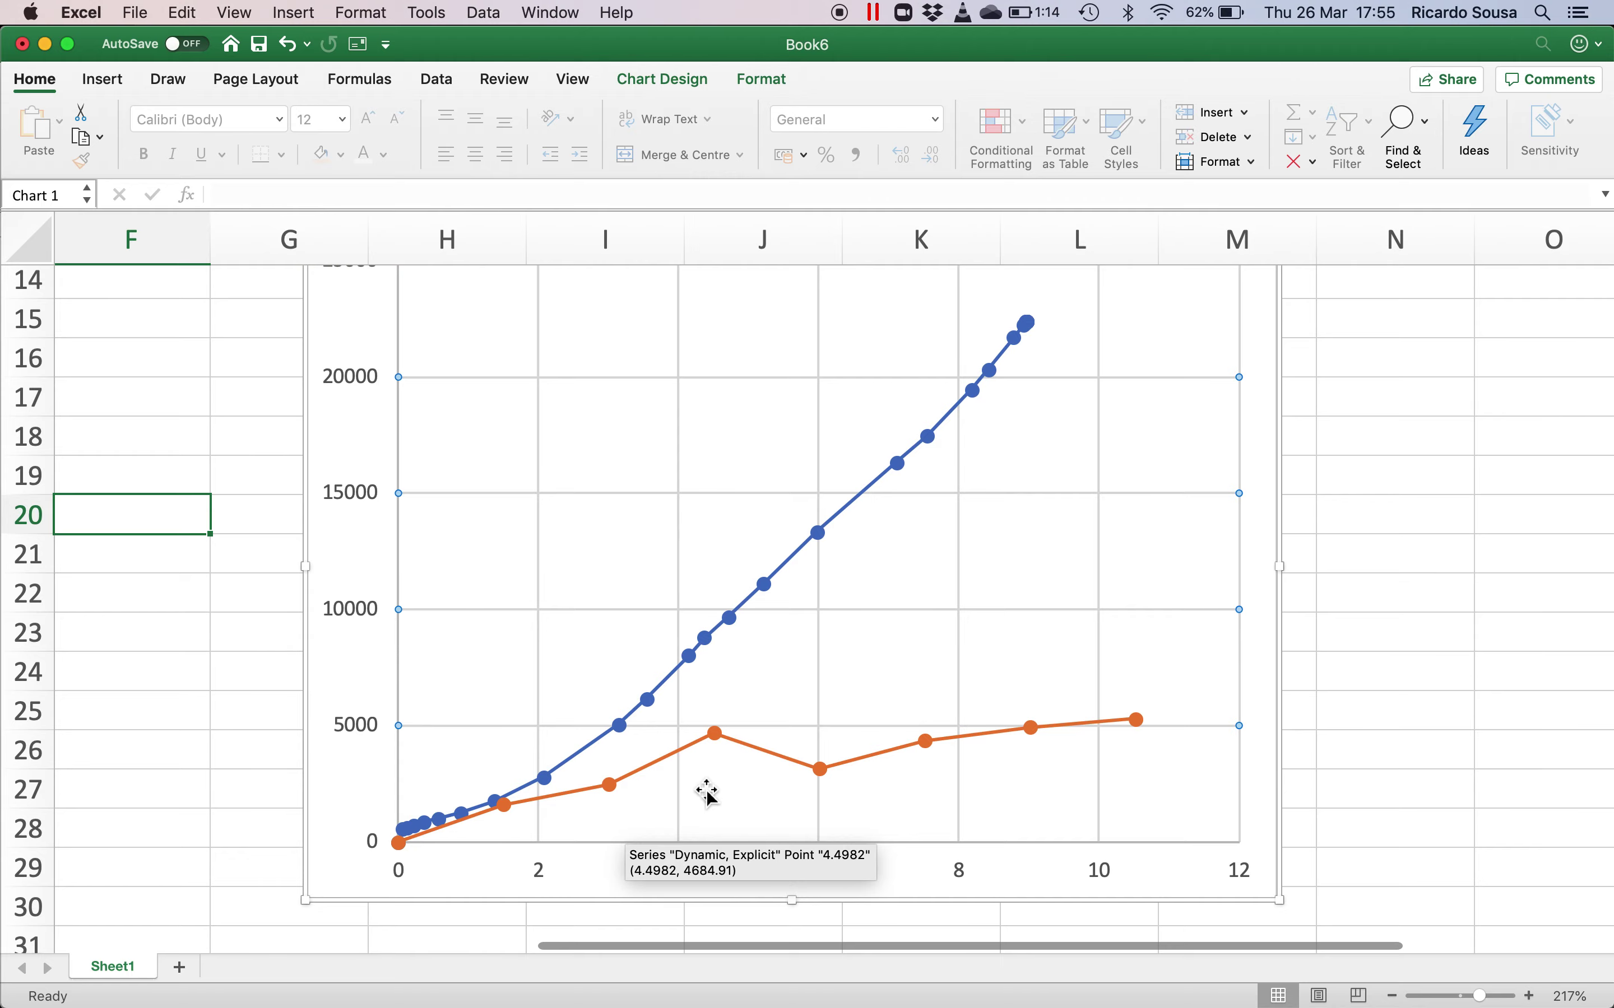
Label the result tables with the element type C3D8R in cell B2
{"action": "scroll", "coordinate": [531, 694], "scroll_direction": "down", "scroll_amount": 5, "text": "ctrl"}
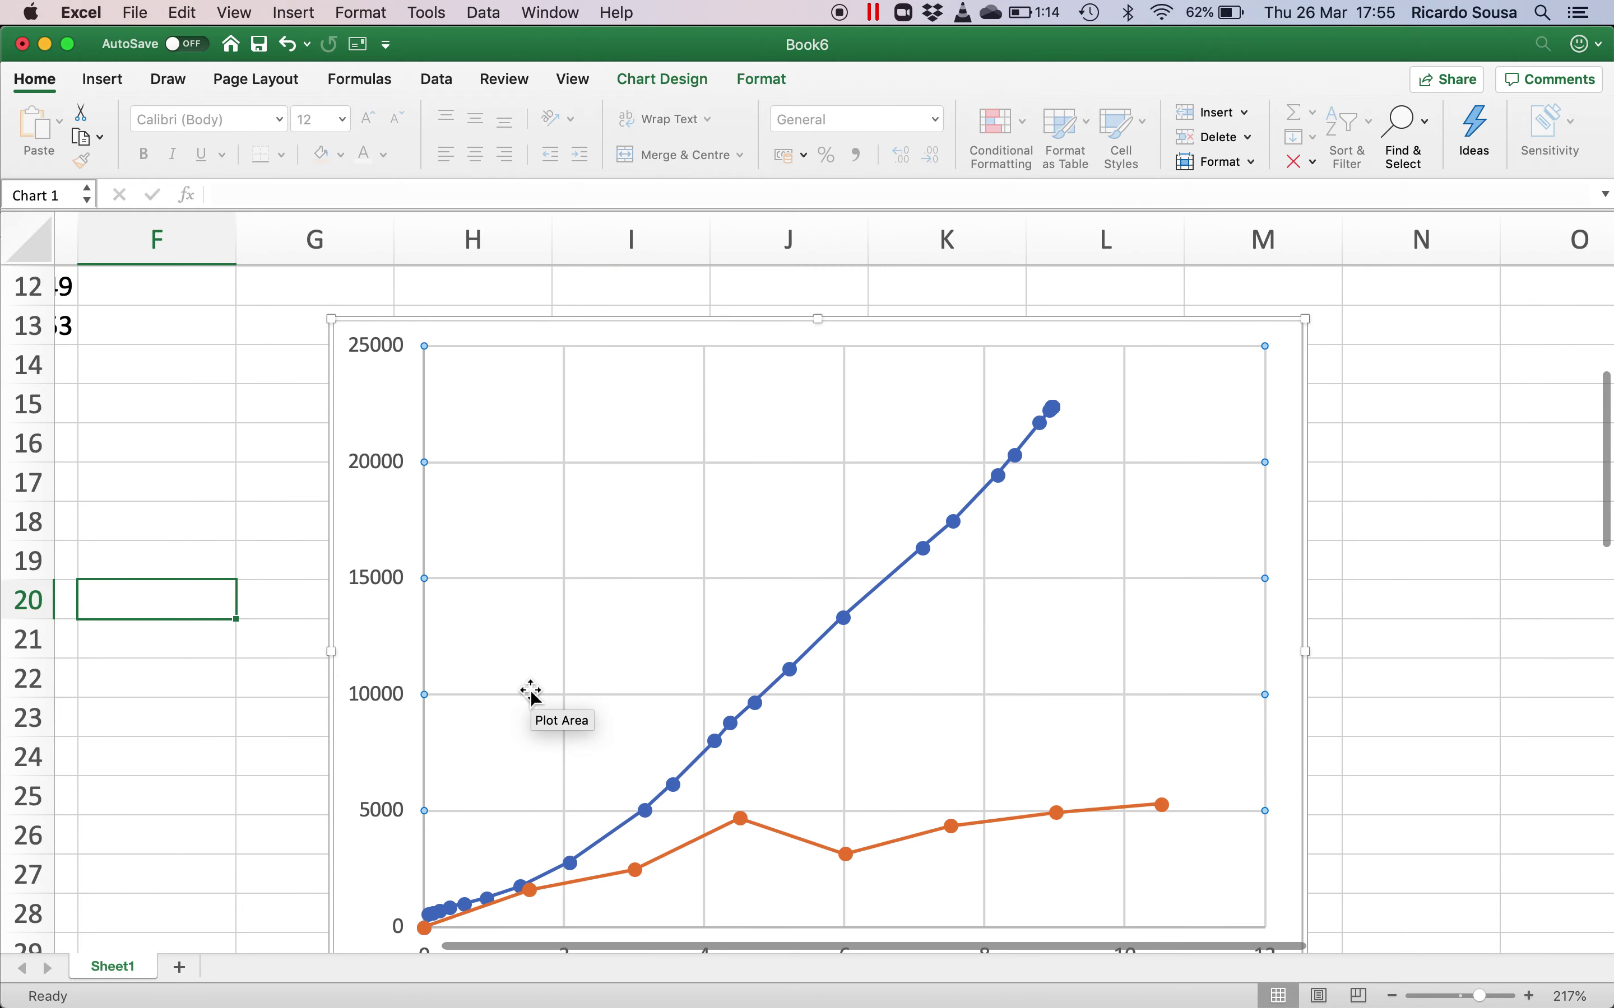
{"action": "scroll", "coordinate": [494, 684], "scroll_direction": "left", "scroll_amount": 5}
{"action": "scroll", "coordinate": [257, 677], "scroll_direction": "up", "scroll_amount": 4}
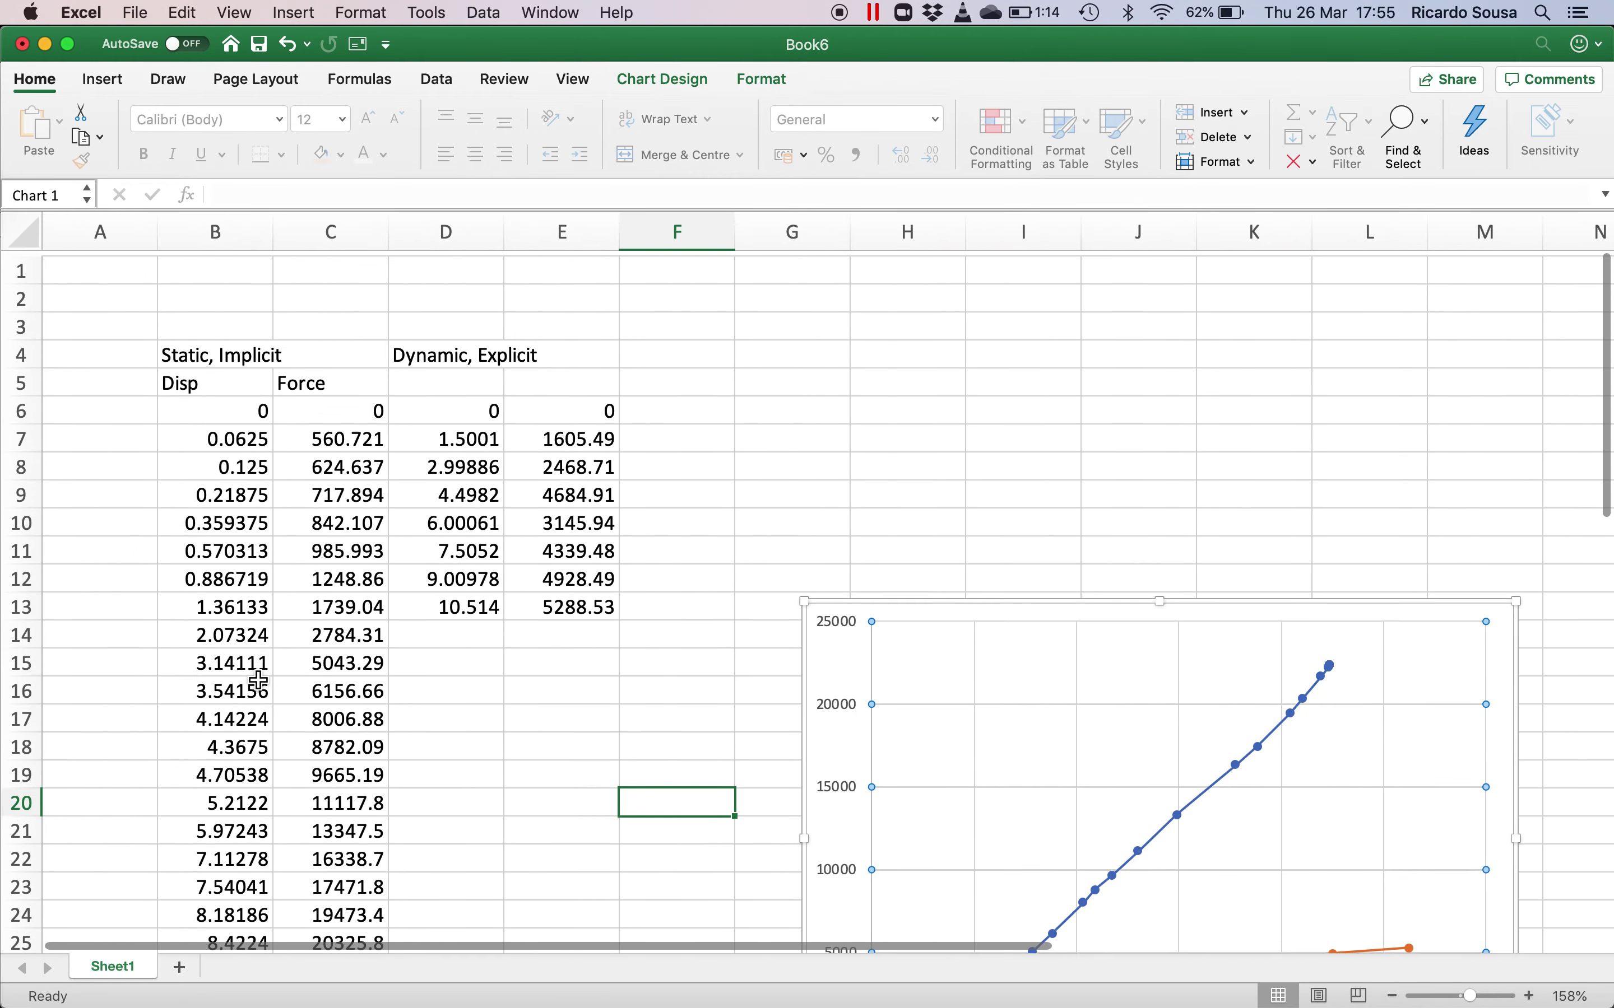
{"action": "left_click", "coordinate": [232, 306]}
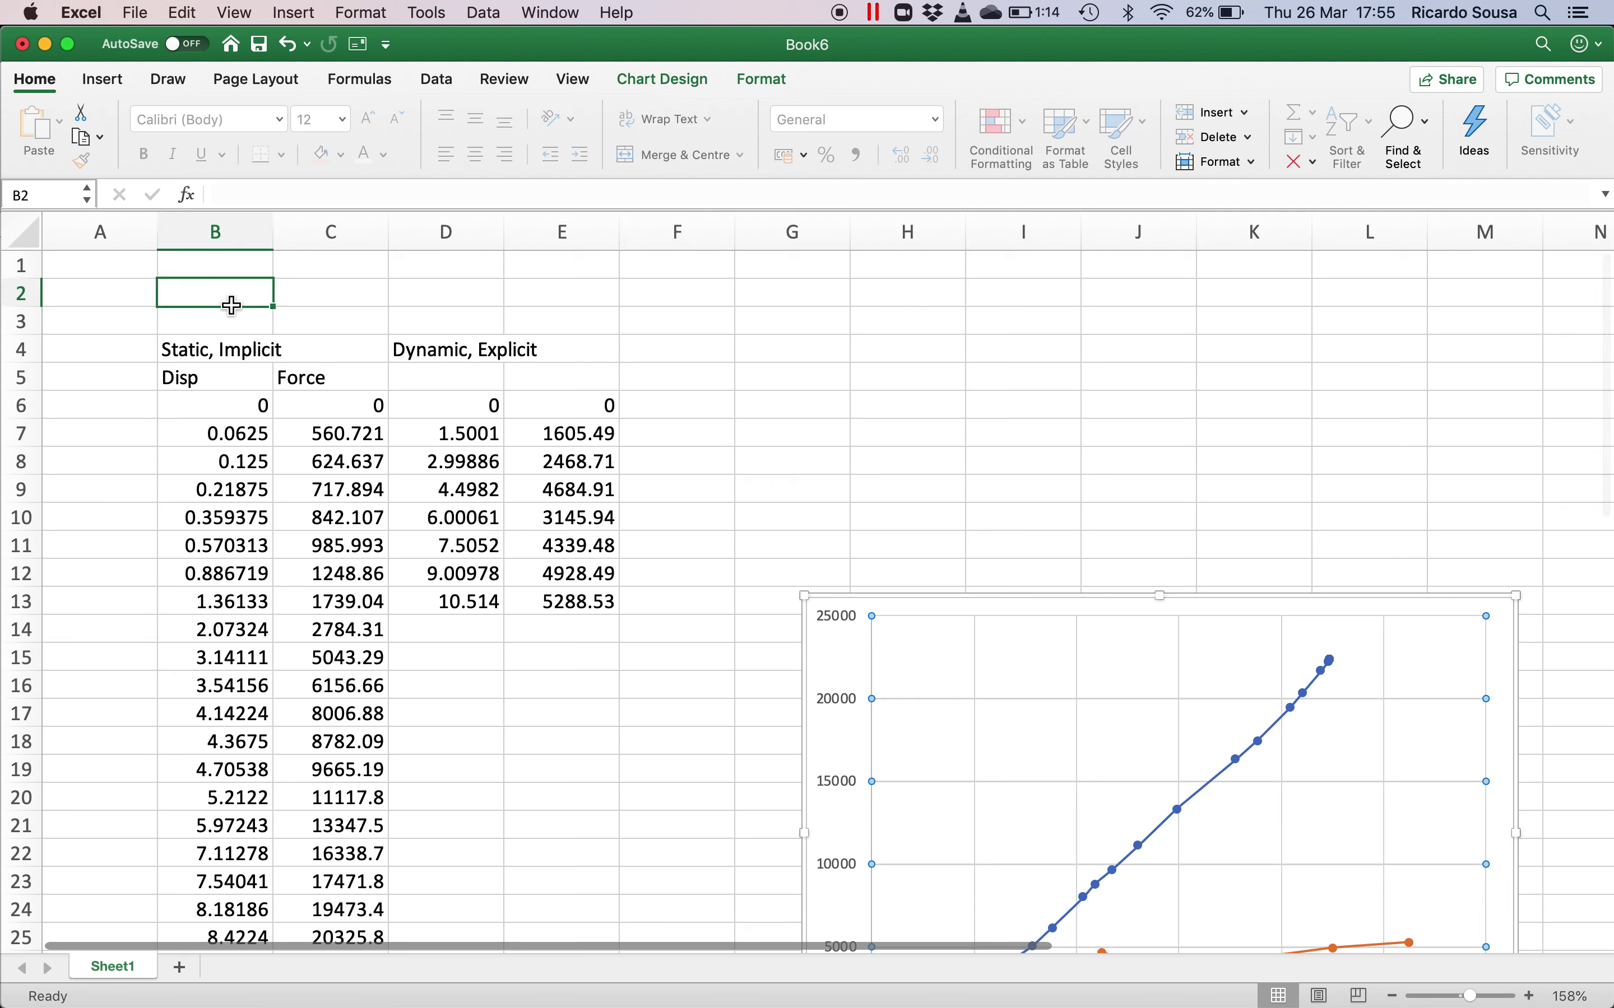
{"action": "type", "text": "C"}
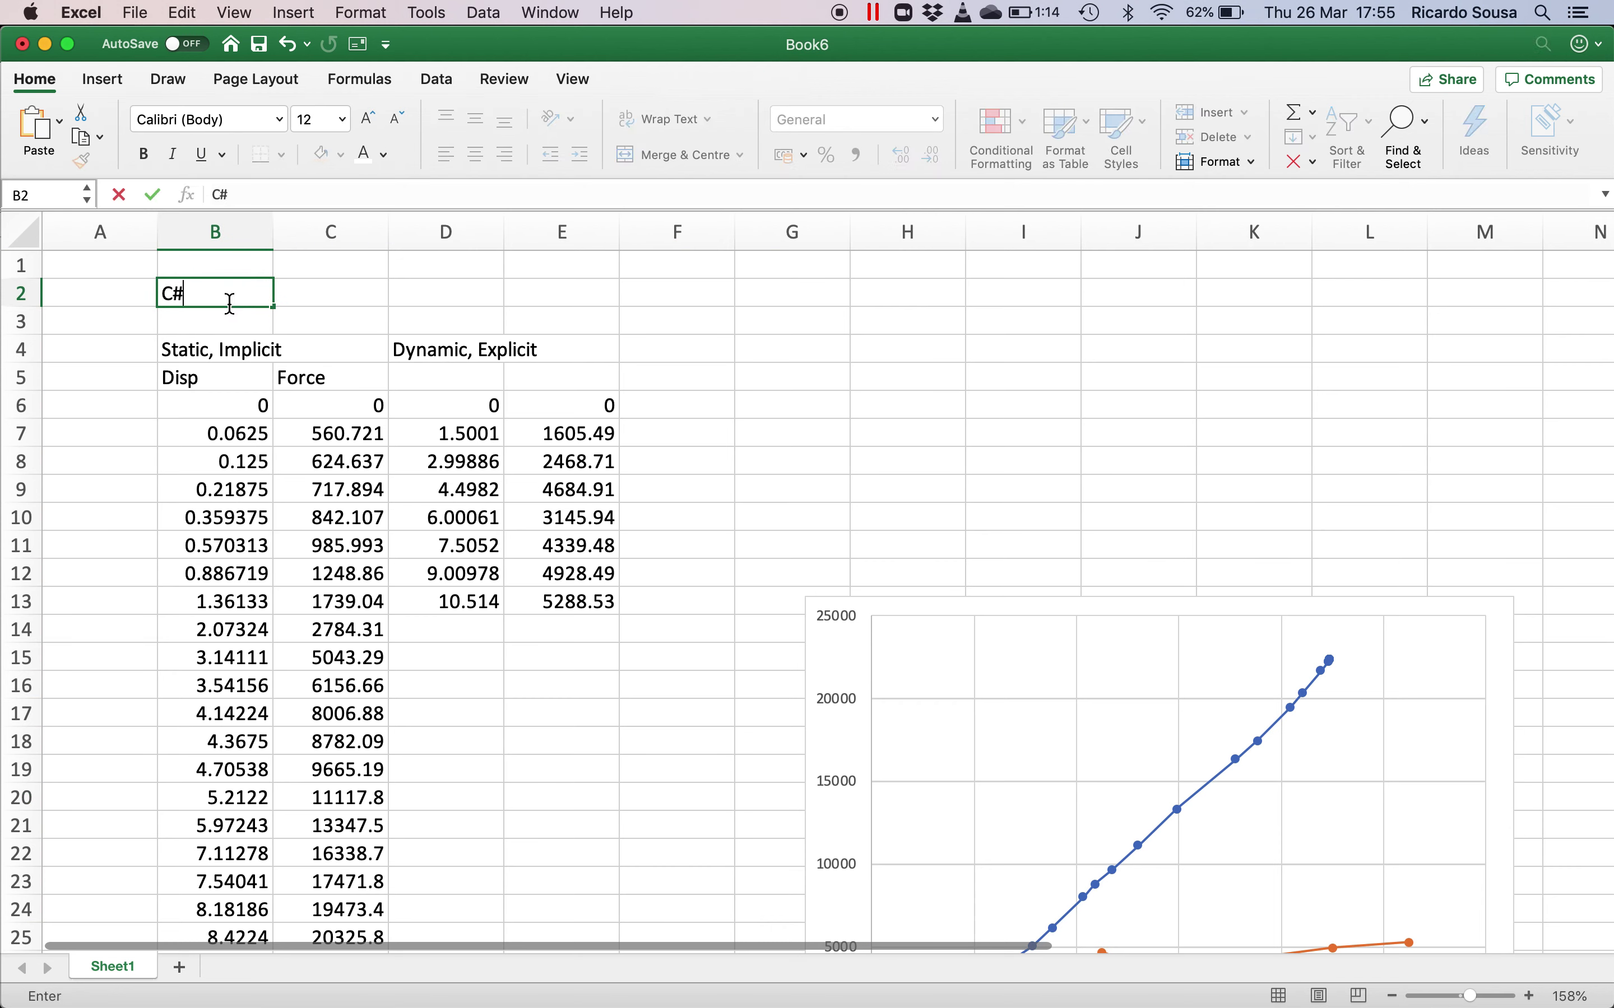
{"action": "type", "text": "3D8R"}
Shade columns B to E with the light orange fill and apply all borders to their cells
{"action": "left_click_drag", "start_coordinate": [364, 231], "coordinate": [452, 231]}
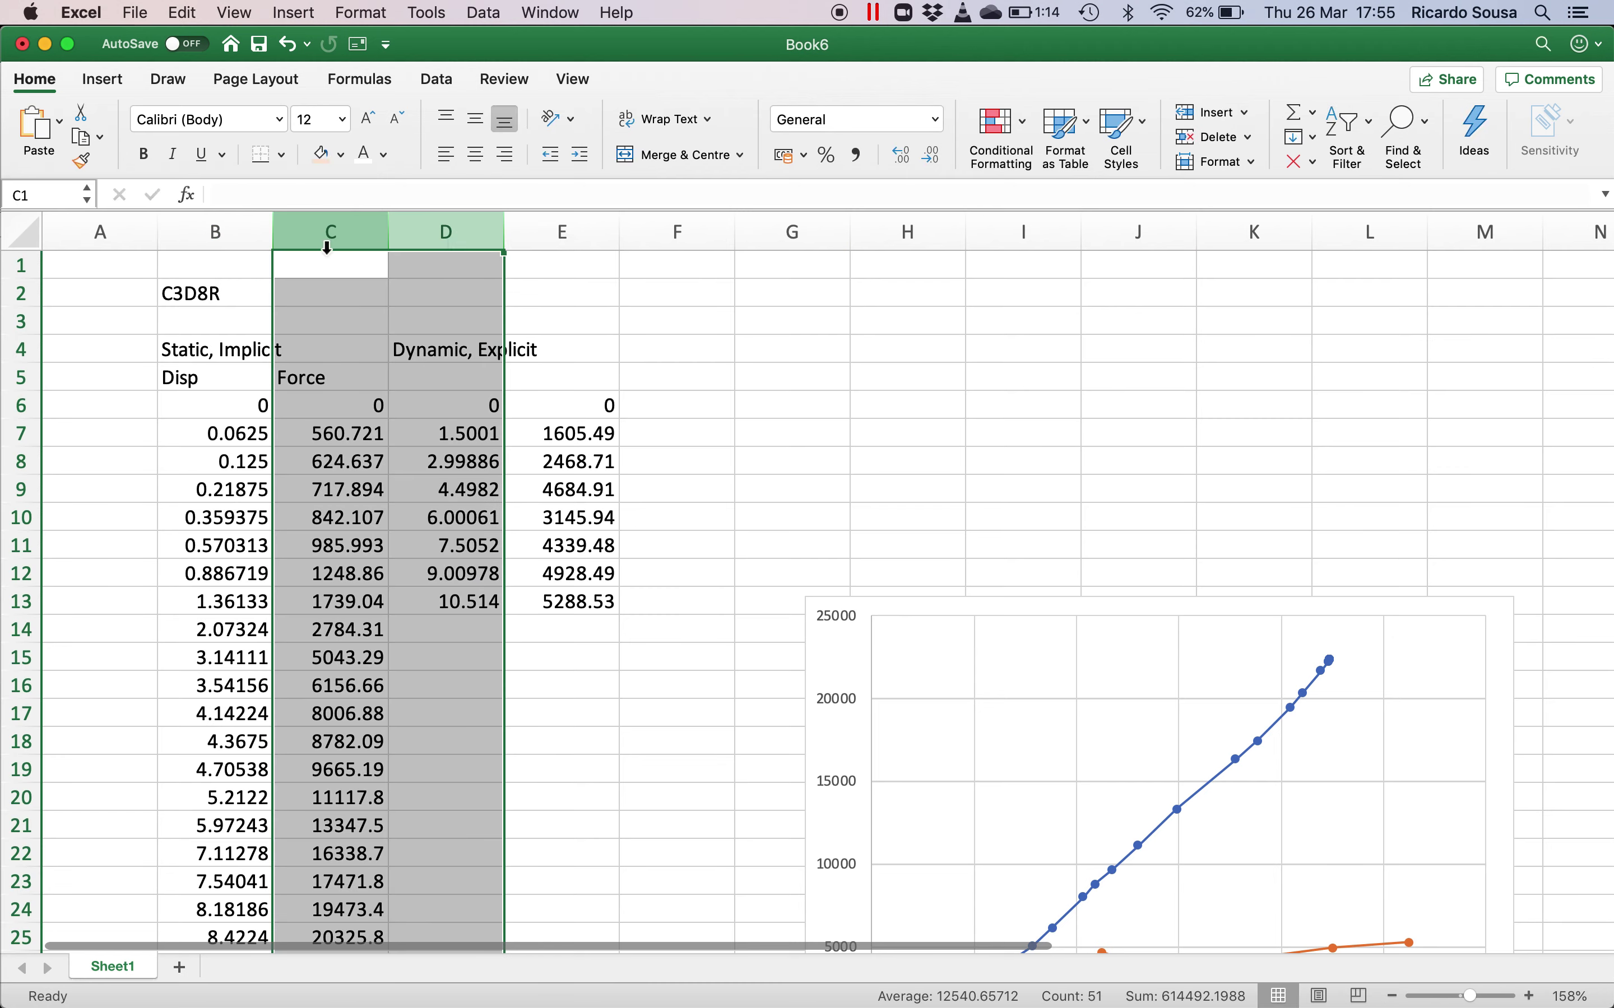
{"action": "left_click_drag", "start_coordinate": [225, 238], "coordinate": [441, 235]}
{"action": "left_click_drag", "start_coordinate": [526, 239], "coordinate": [526, 239]}
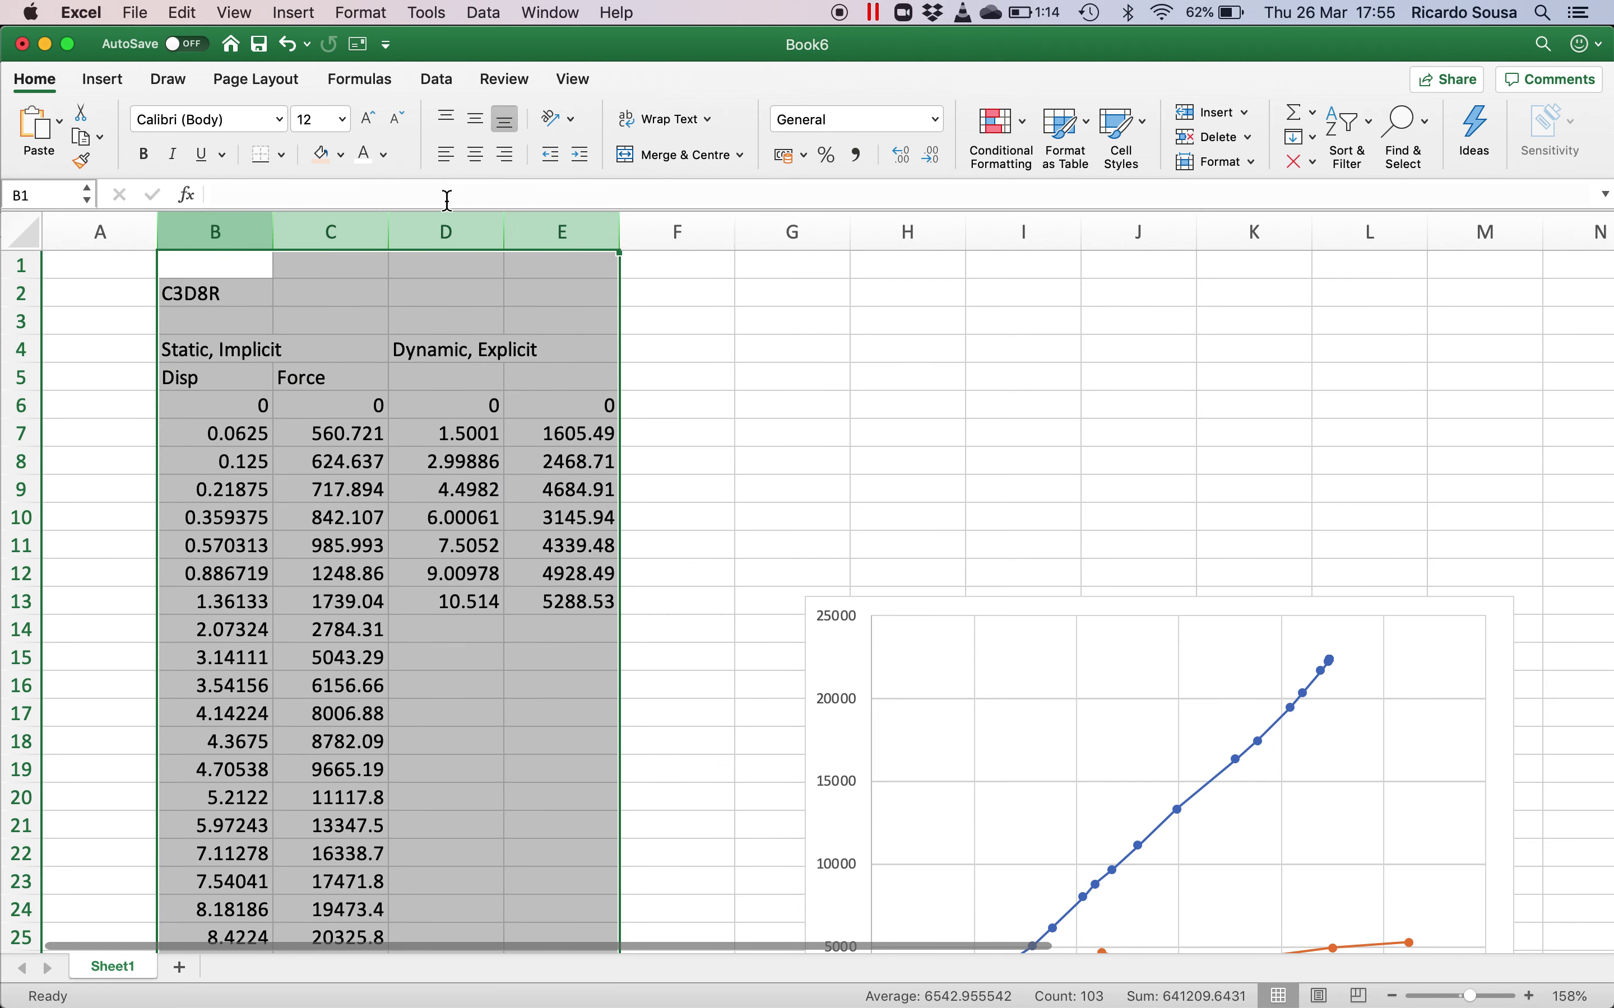
{"action": "left_click", "coordinate": [323, 154]}
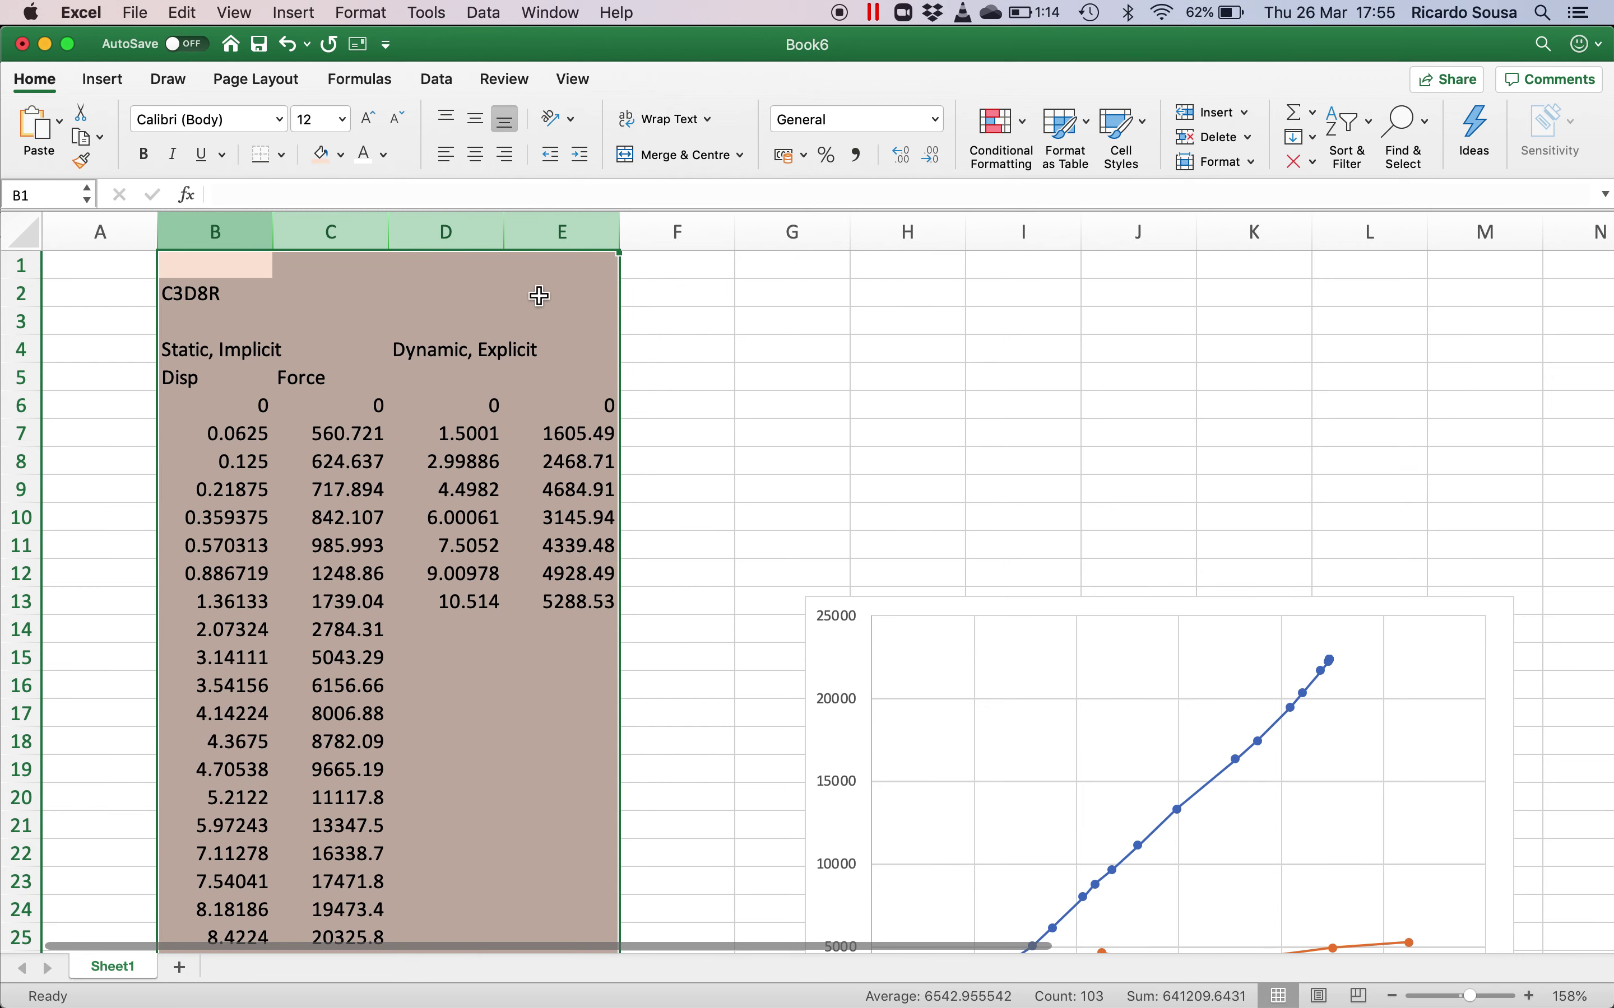
{"action": "left_click", "coordinate": [283, 155]}
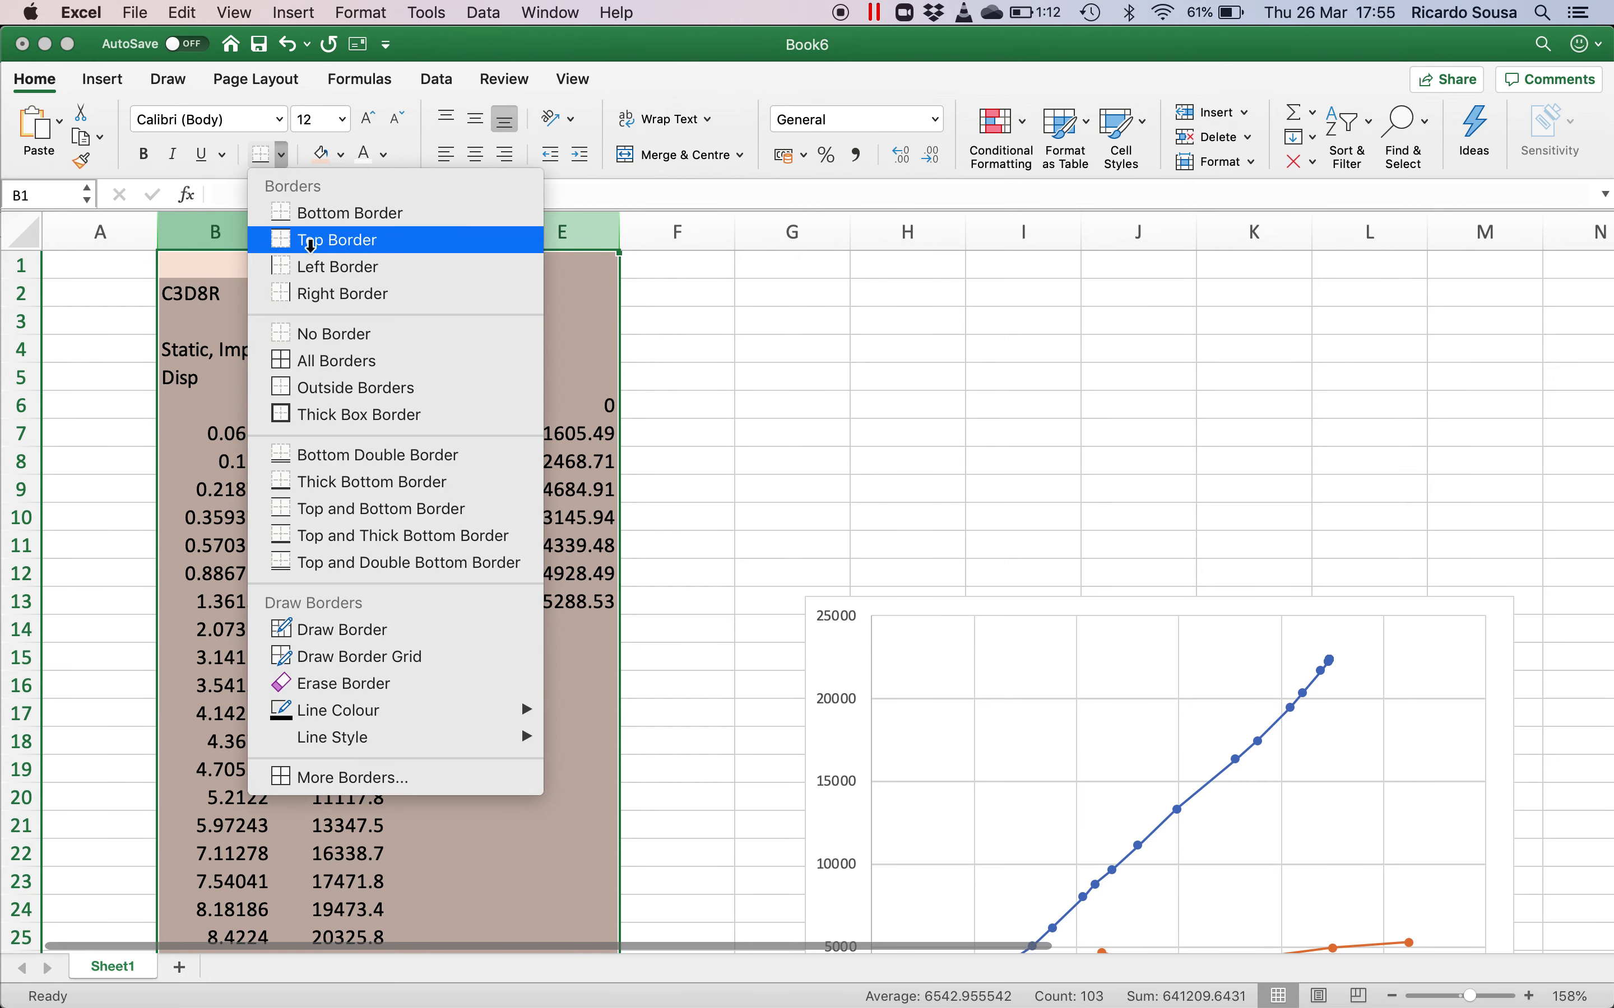
{"action": "left_click", "coordinate": [341, 367]}
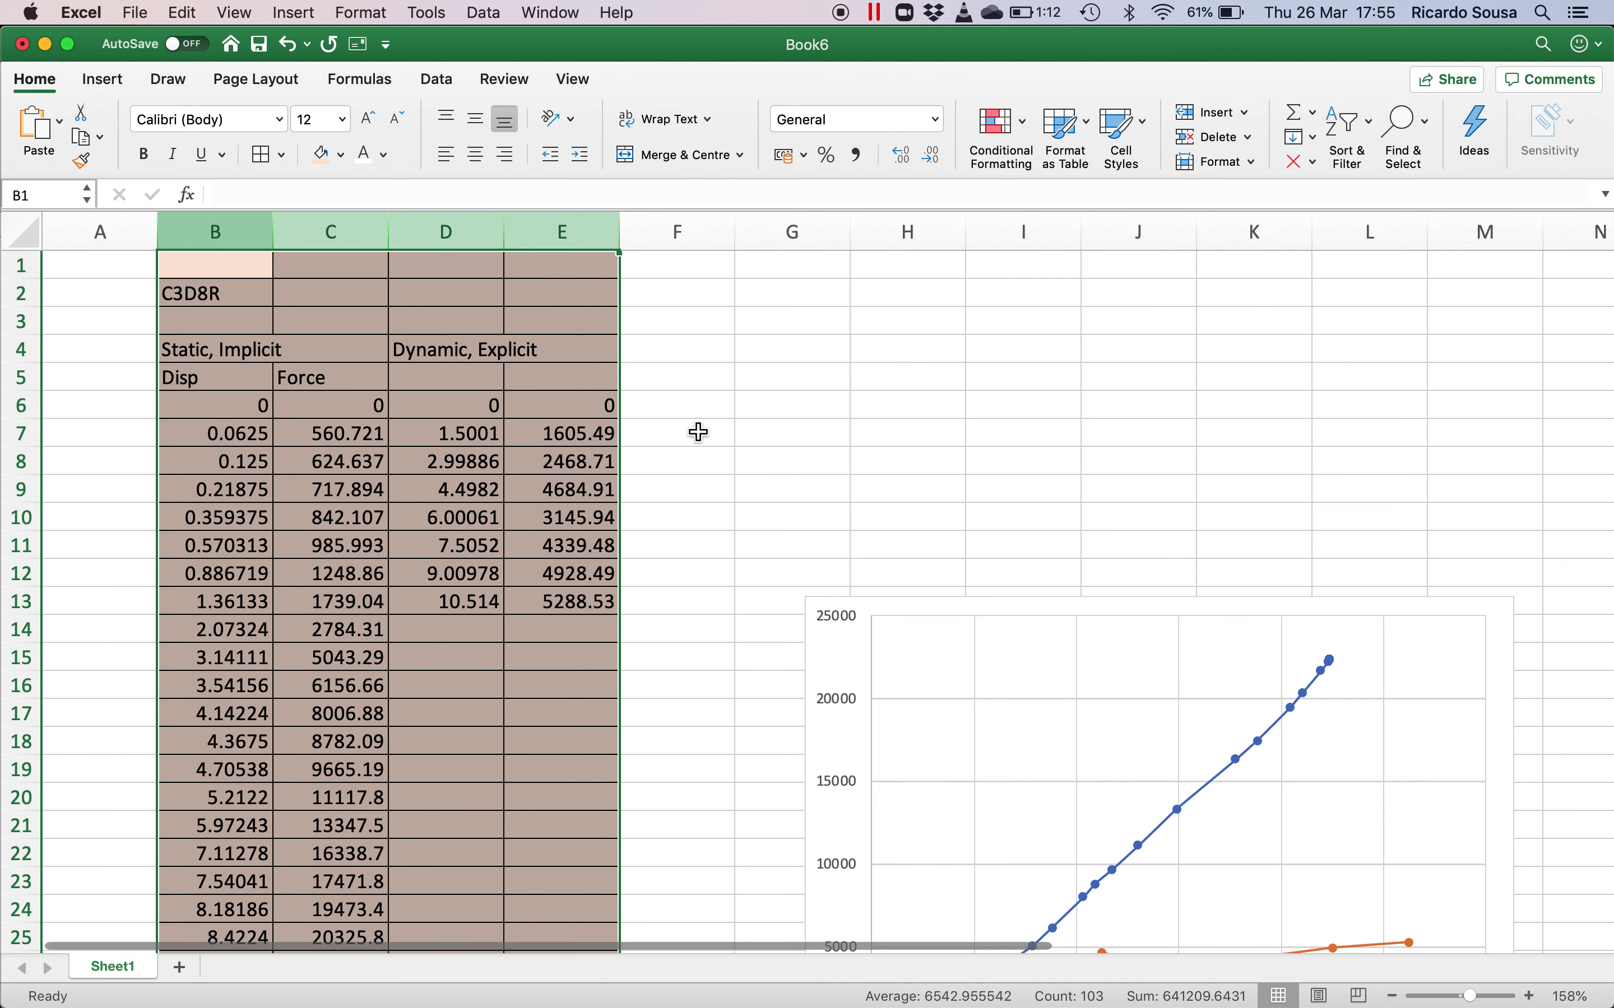
{"action": "scroll", "coordinate": [699, 432], "scroll_direction": "down", "scroll_amount": 6}
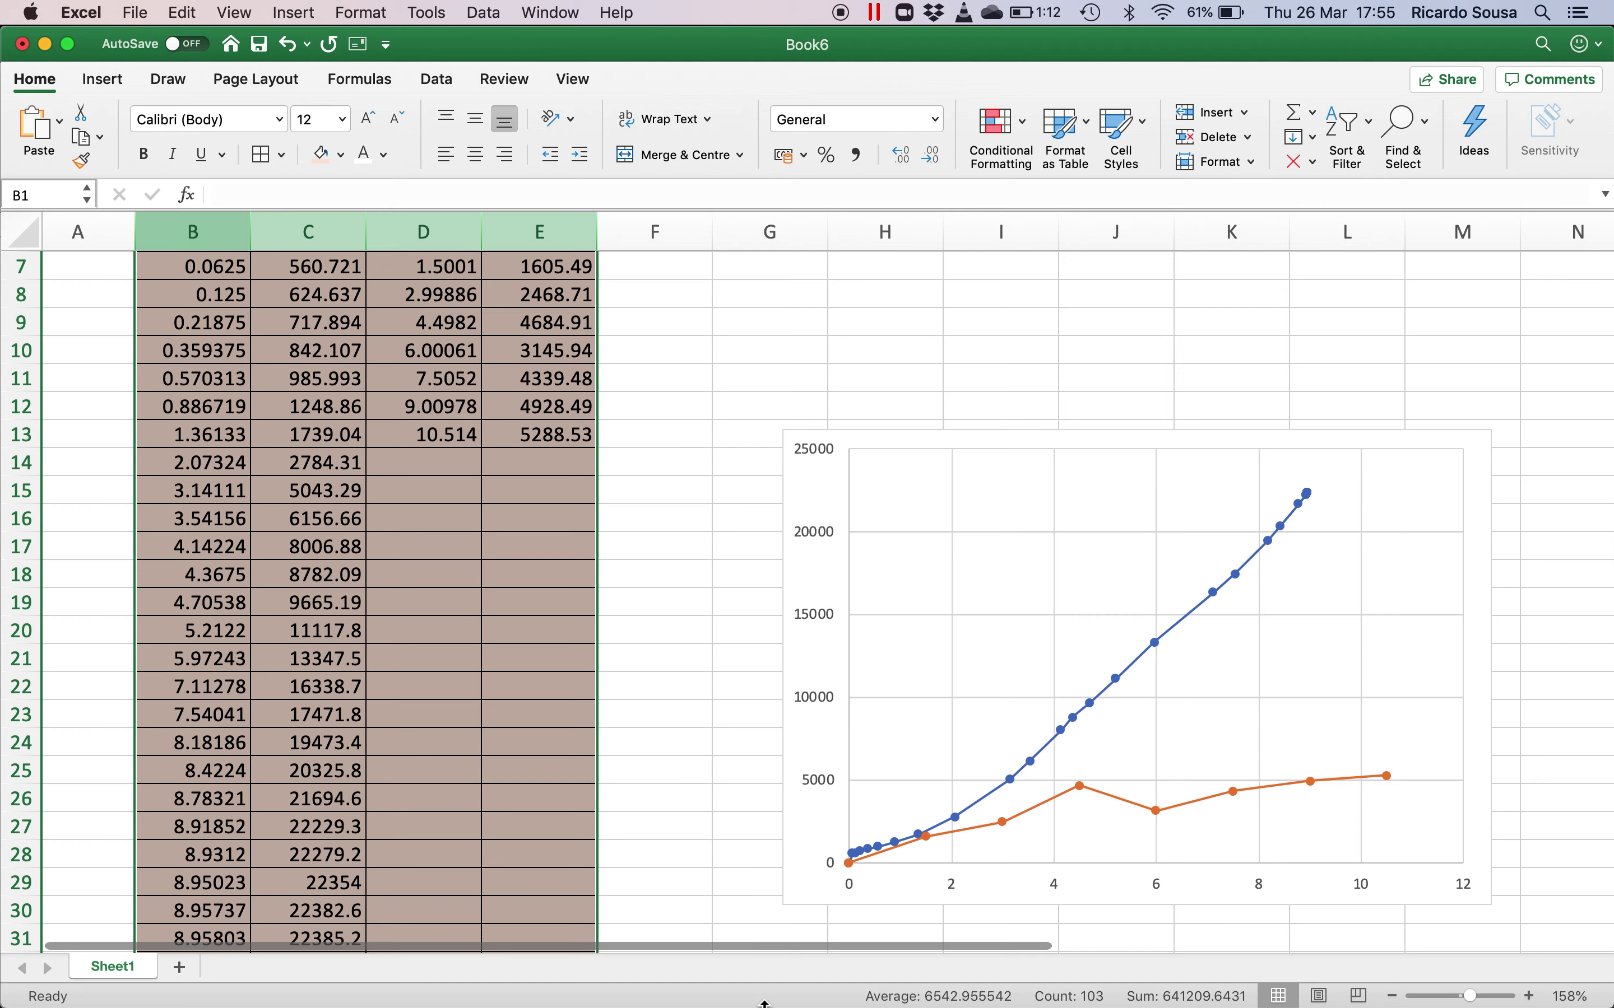
Switch to Abaqus/CAE in the Windows 10 virtual machine, dismiss the F-Output-1 field output request editor without changes, and save the model database
{"action": "mouse_move", "coordinate": [1035, 1004]}
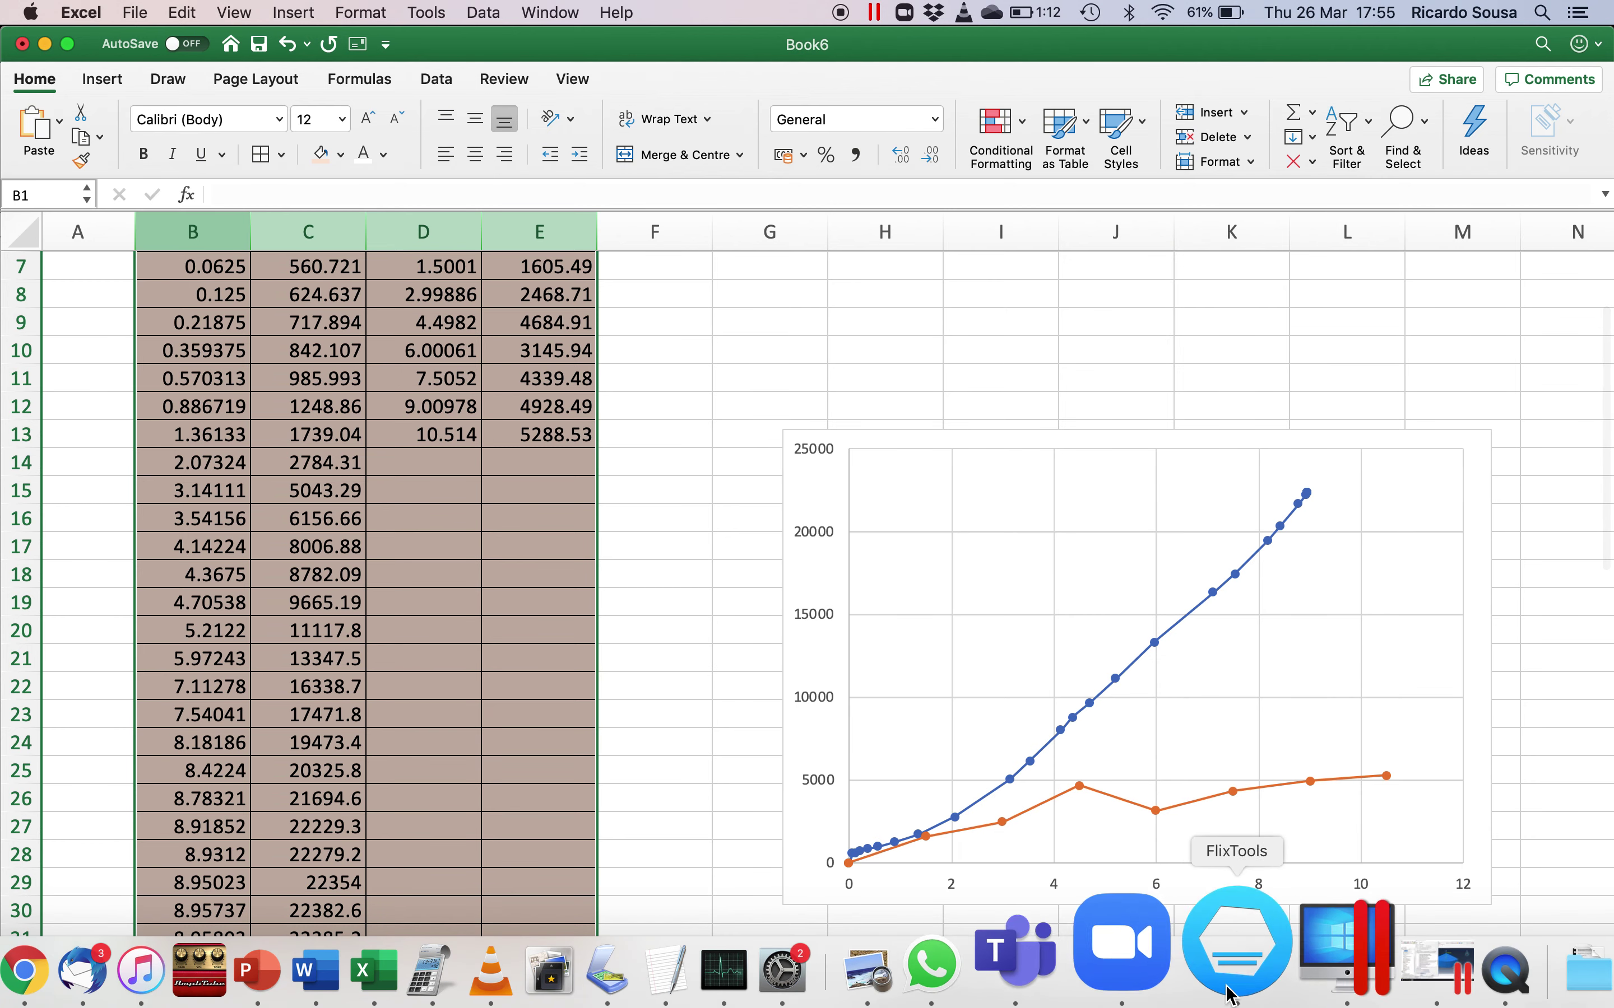
{"action": "left_click", "coordinate": [1327, 956]}
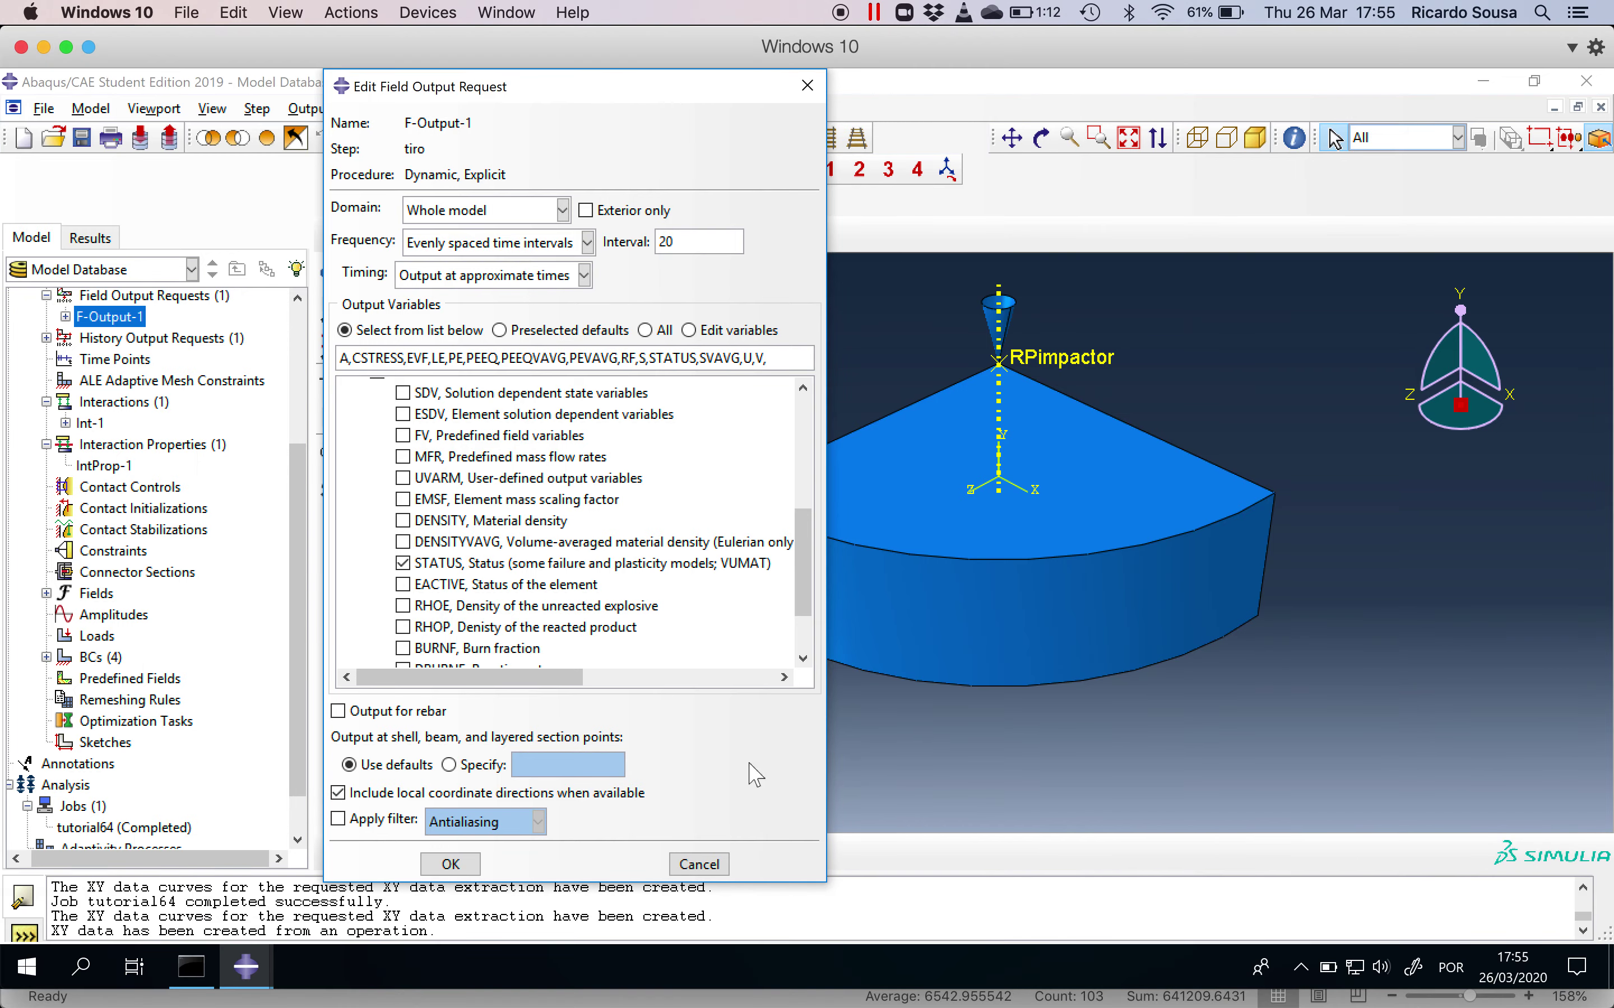
{"action": "left_click", "coordinate": [697, 864]}
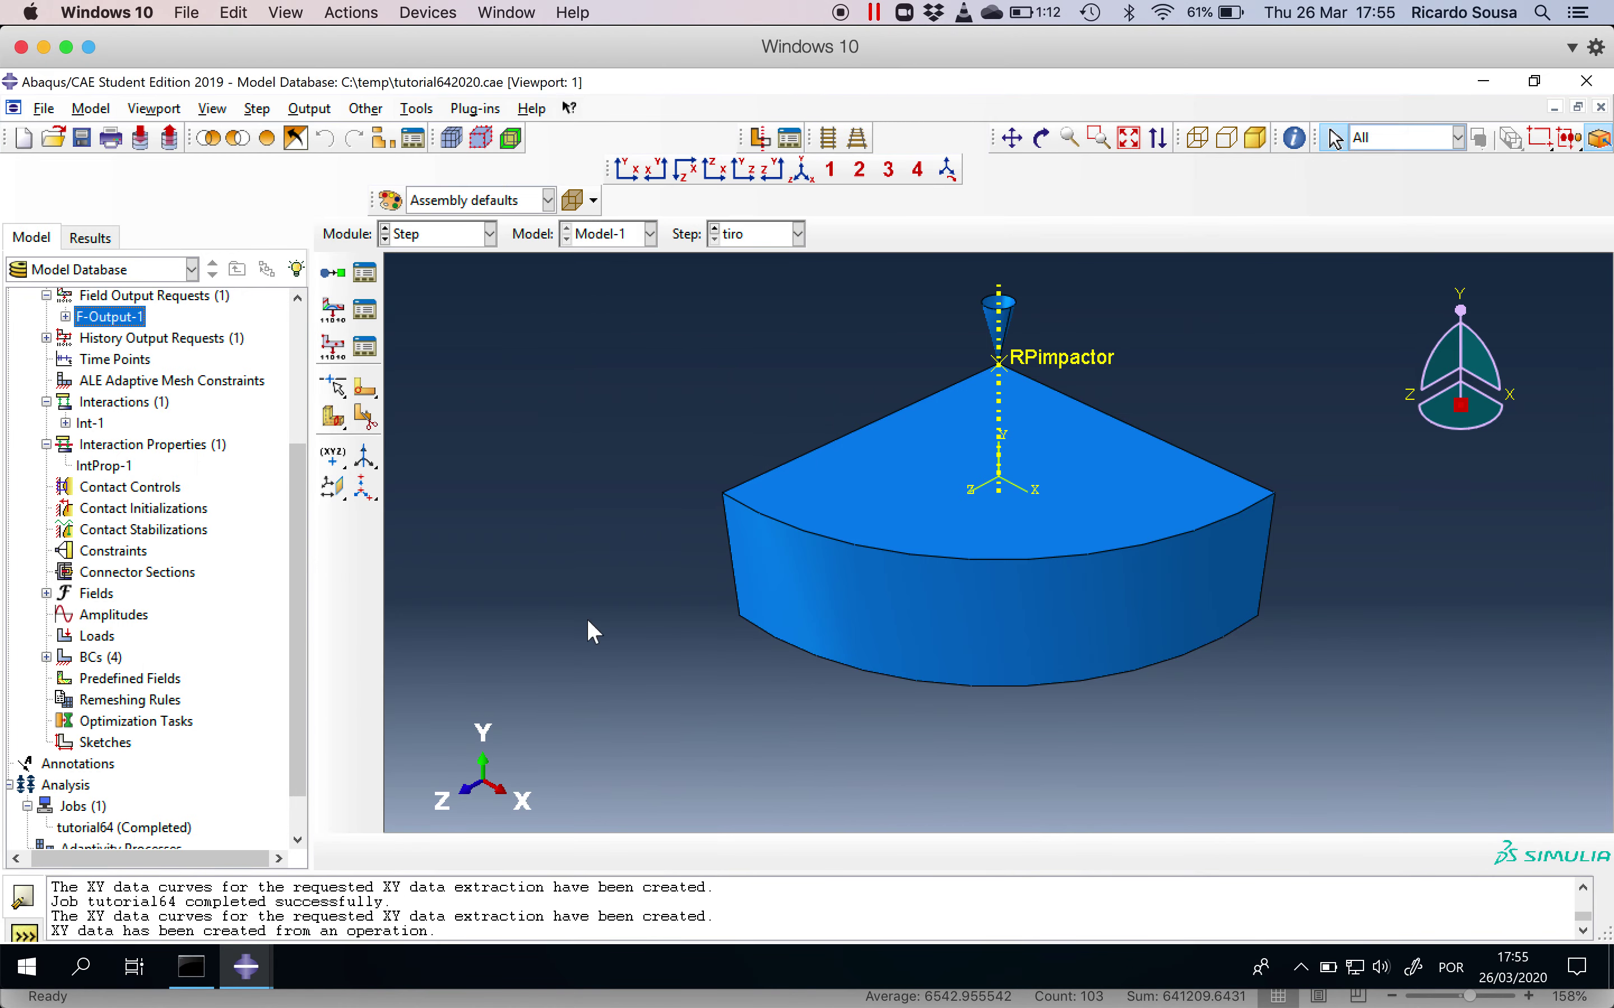
{"action": "left_click", "coordinate": [83, 139]}
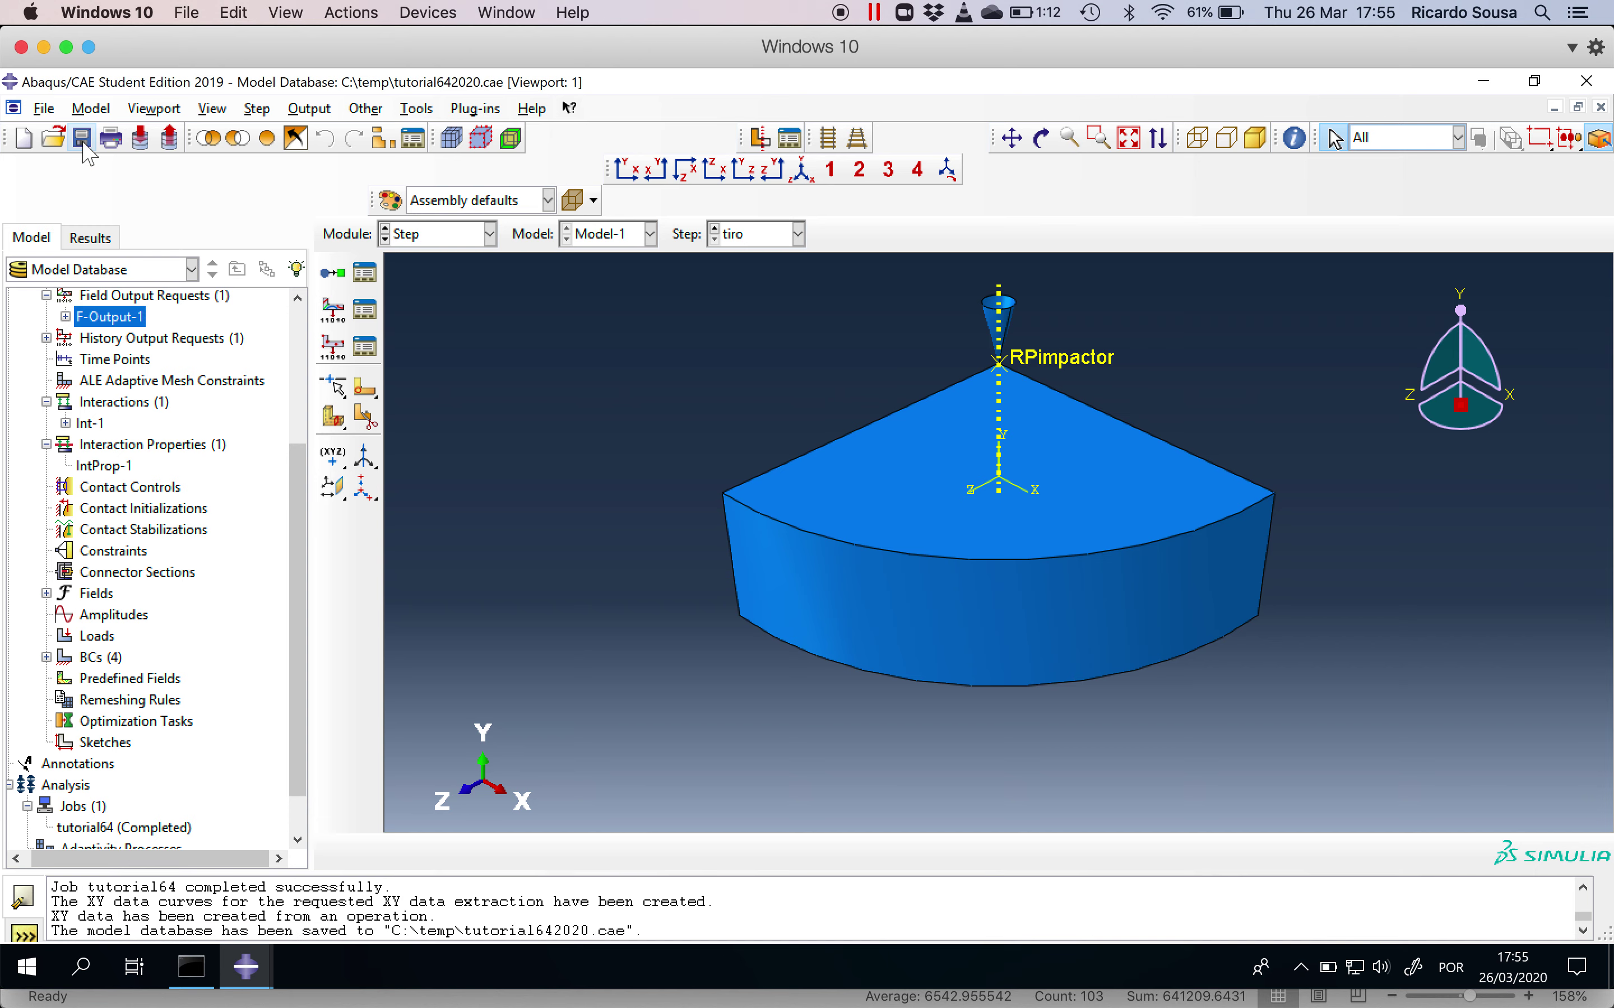